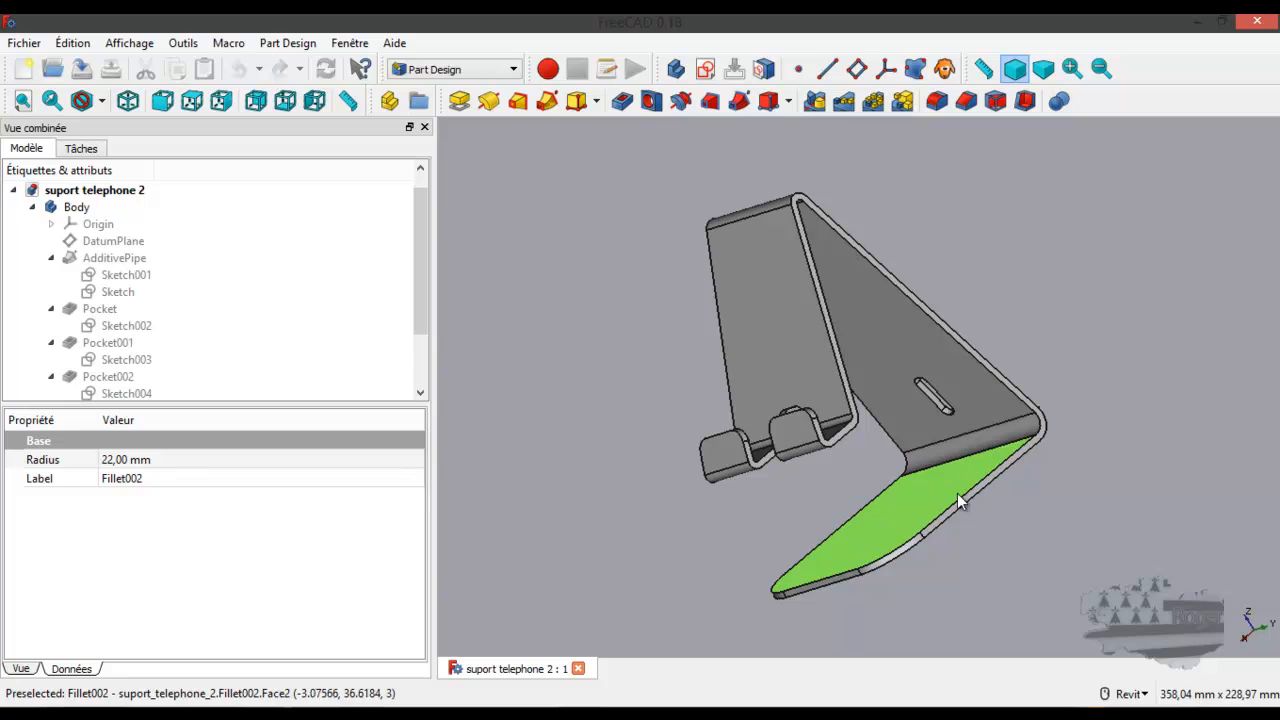
Collapse the existing phone support's model tree and create a new empty document.
click(979, 550)
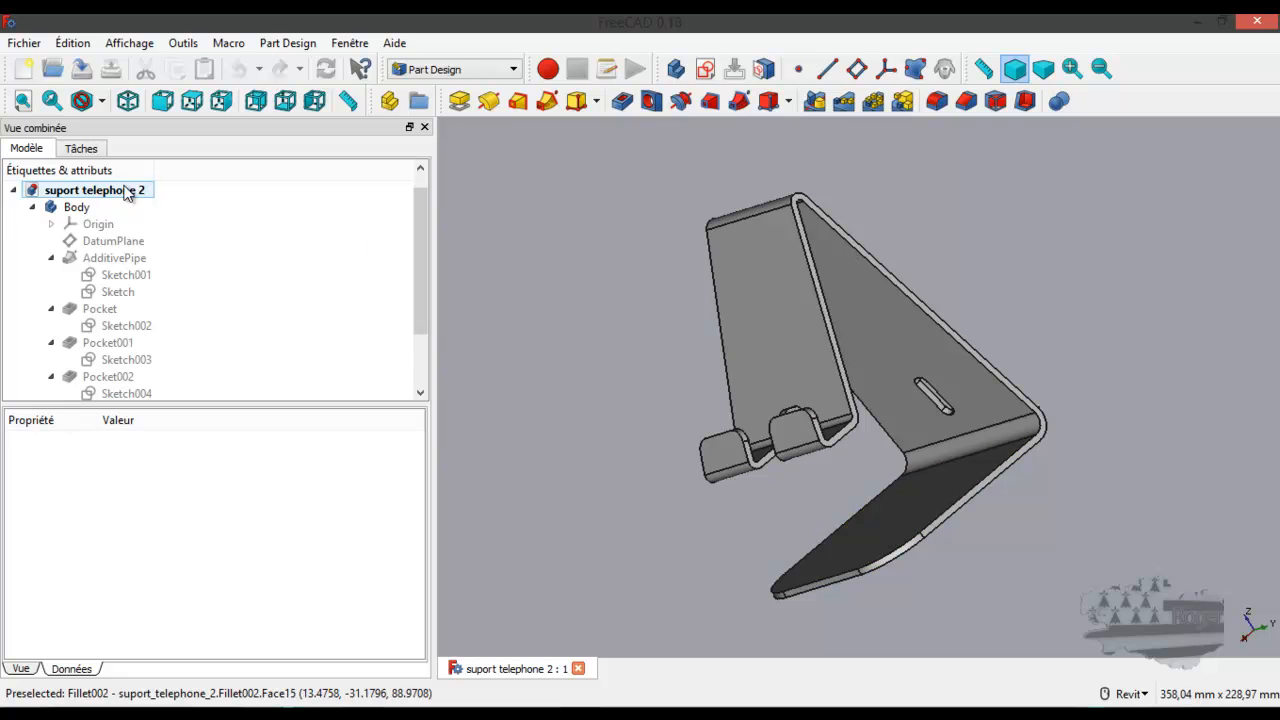
click(15, 190)
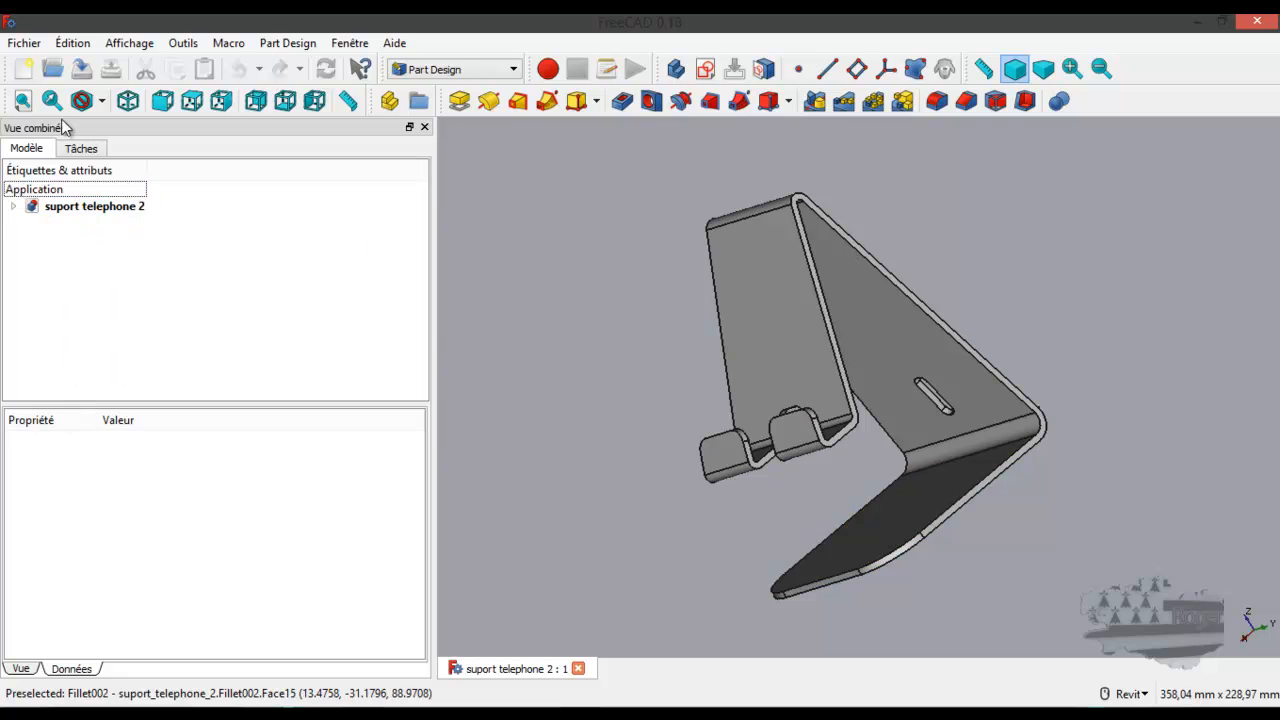
click(25, 69)
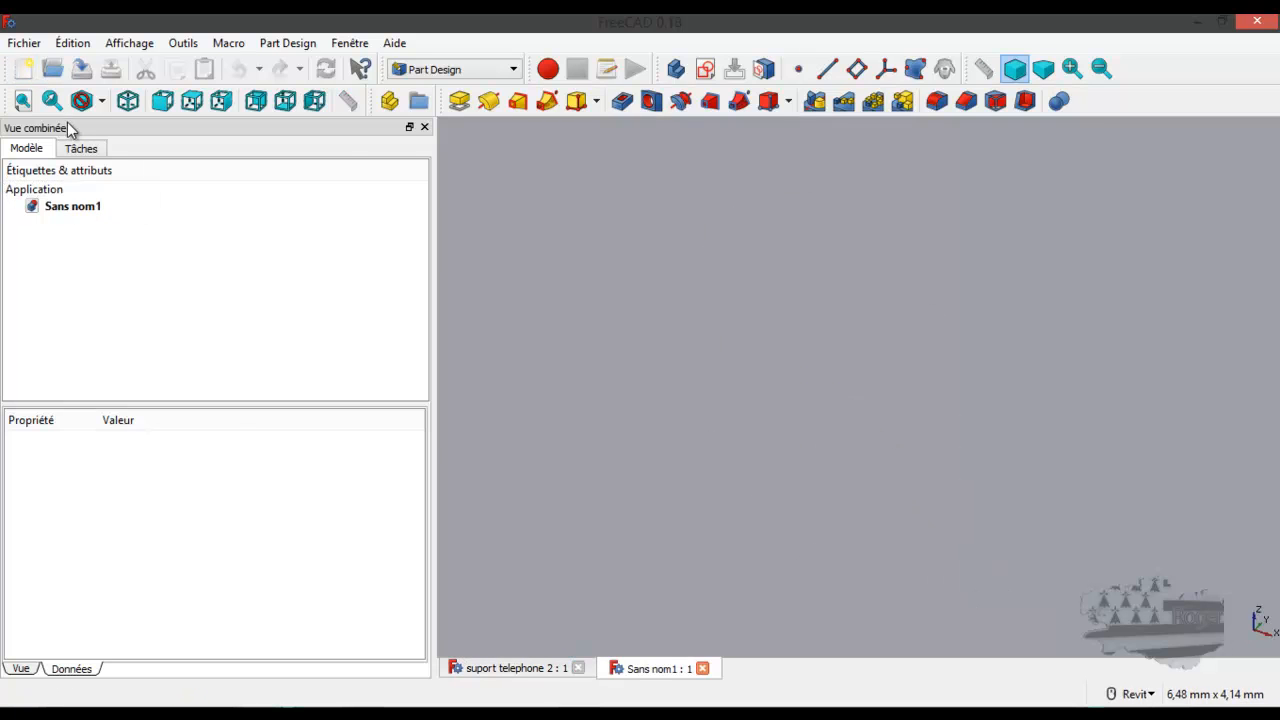
Create a new body and start a sketch on the XZ plane.
click(80, 148)
click(80, 209)
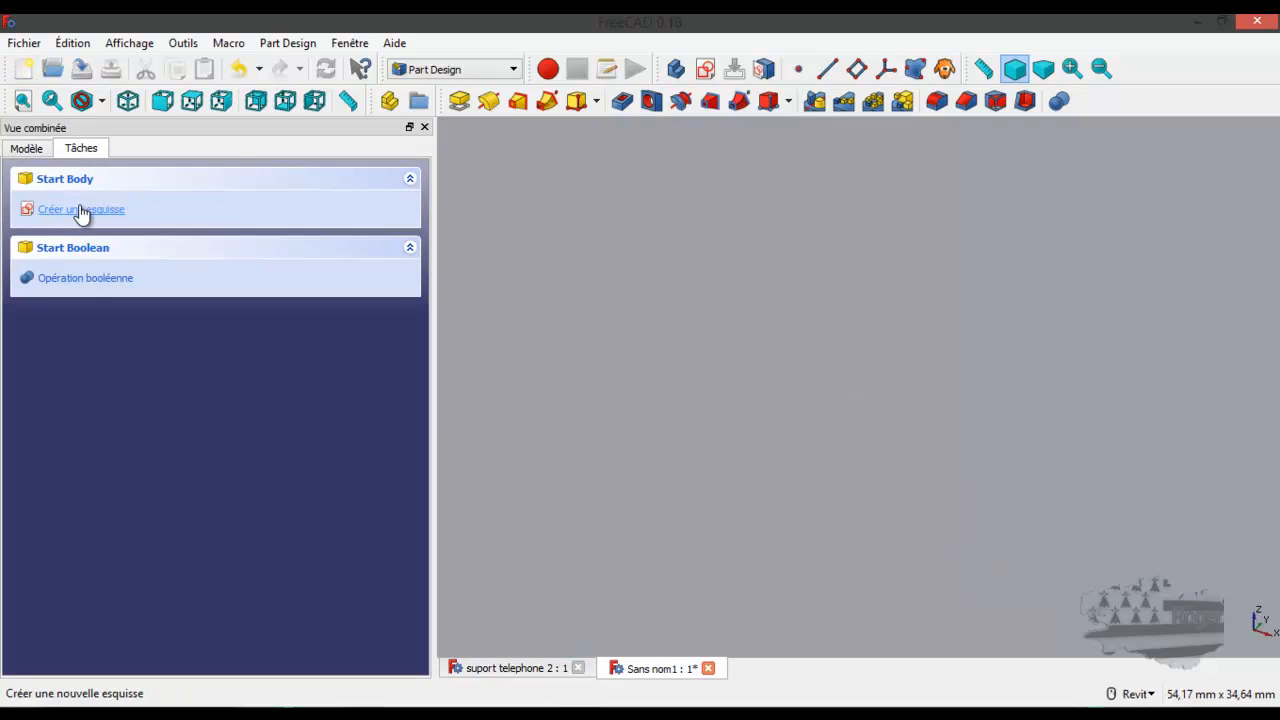
click(80, 209)
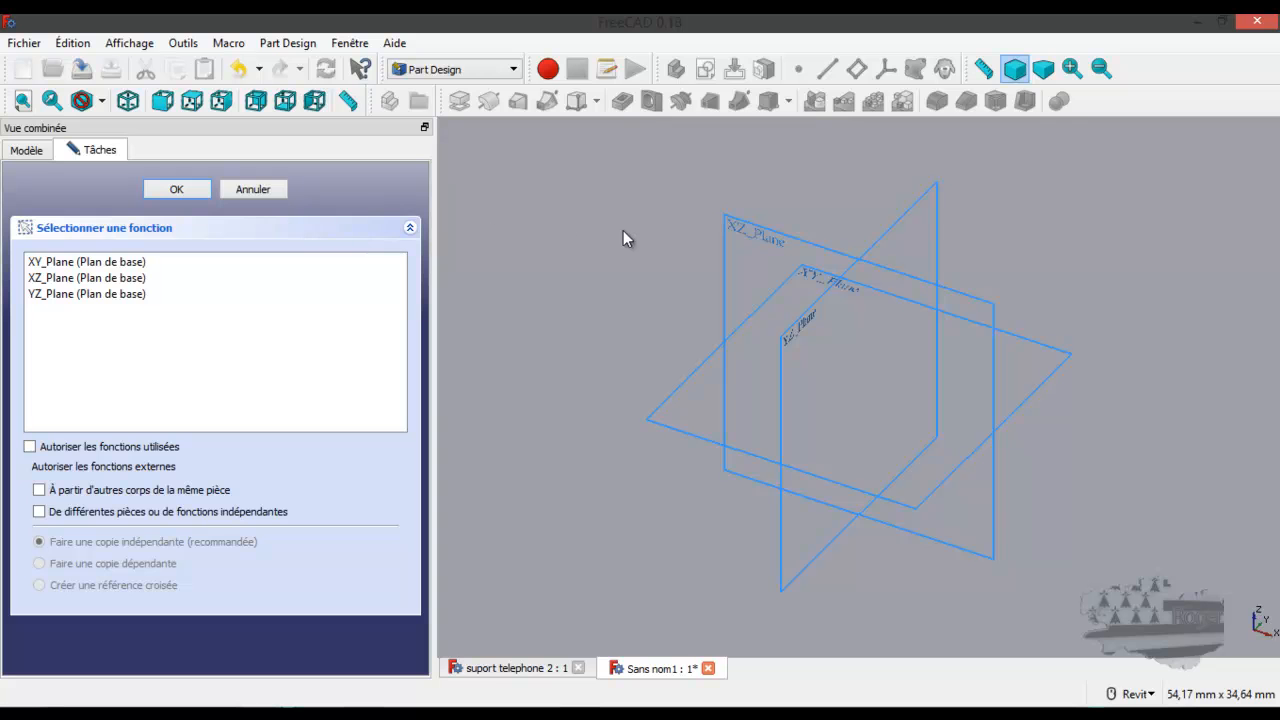
click(733, 226)
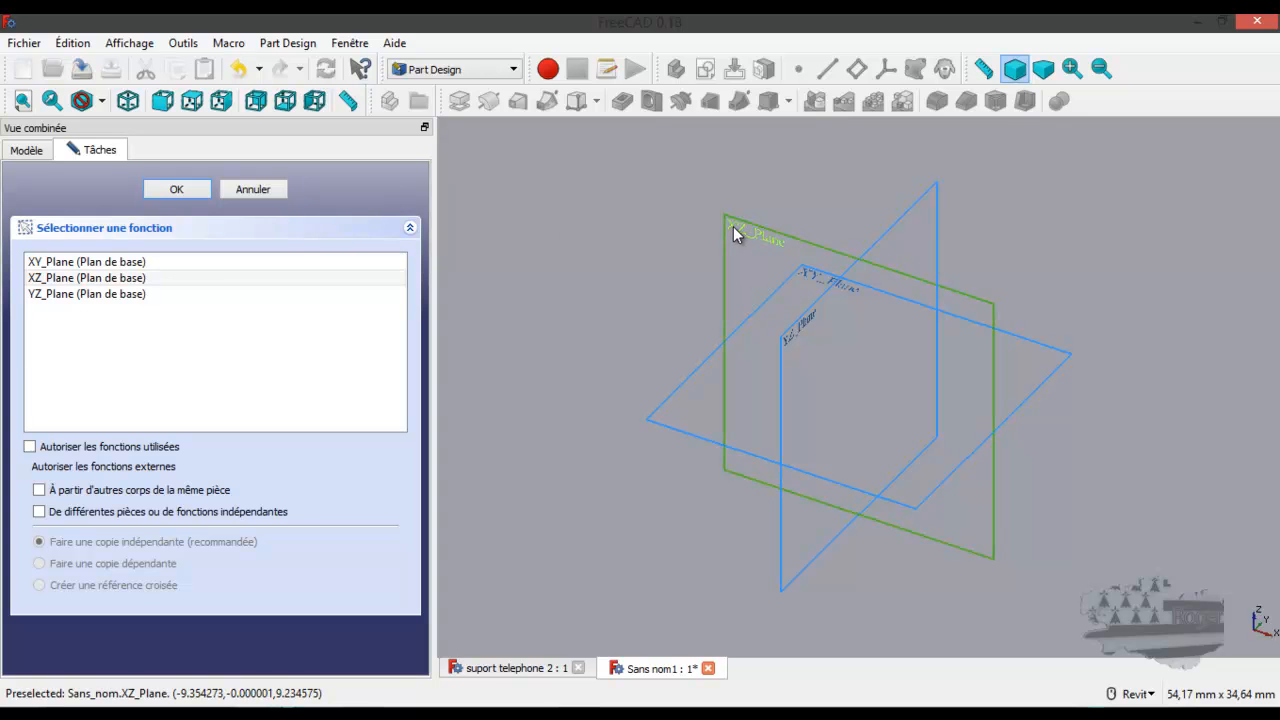
click(178, 189)
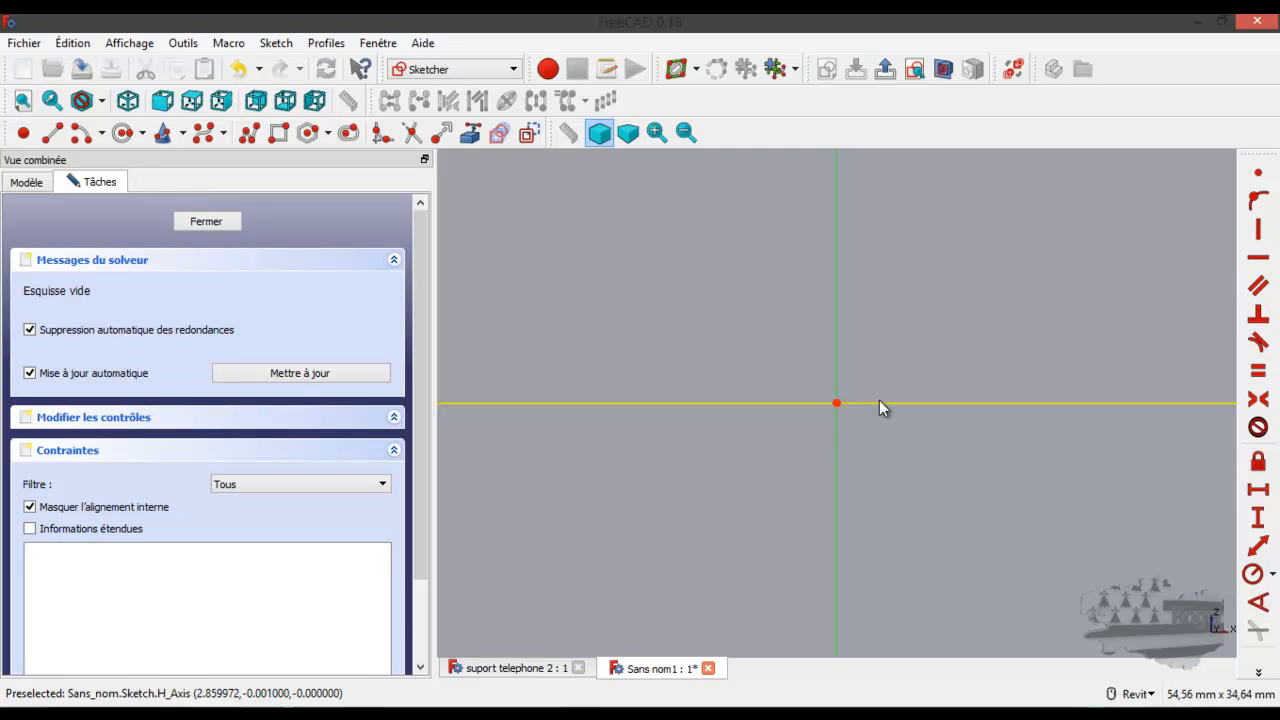
Draw an open five-segment polyline with a base about 170 mm long on the horizontal axis, a peak near the vertical axis and a small end hook.
scroll(867, 407, down, 8)
middle_drag(870, 365, 860, 466)
scroll(852, 511, up, 2)
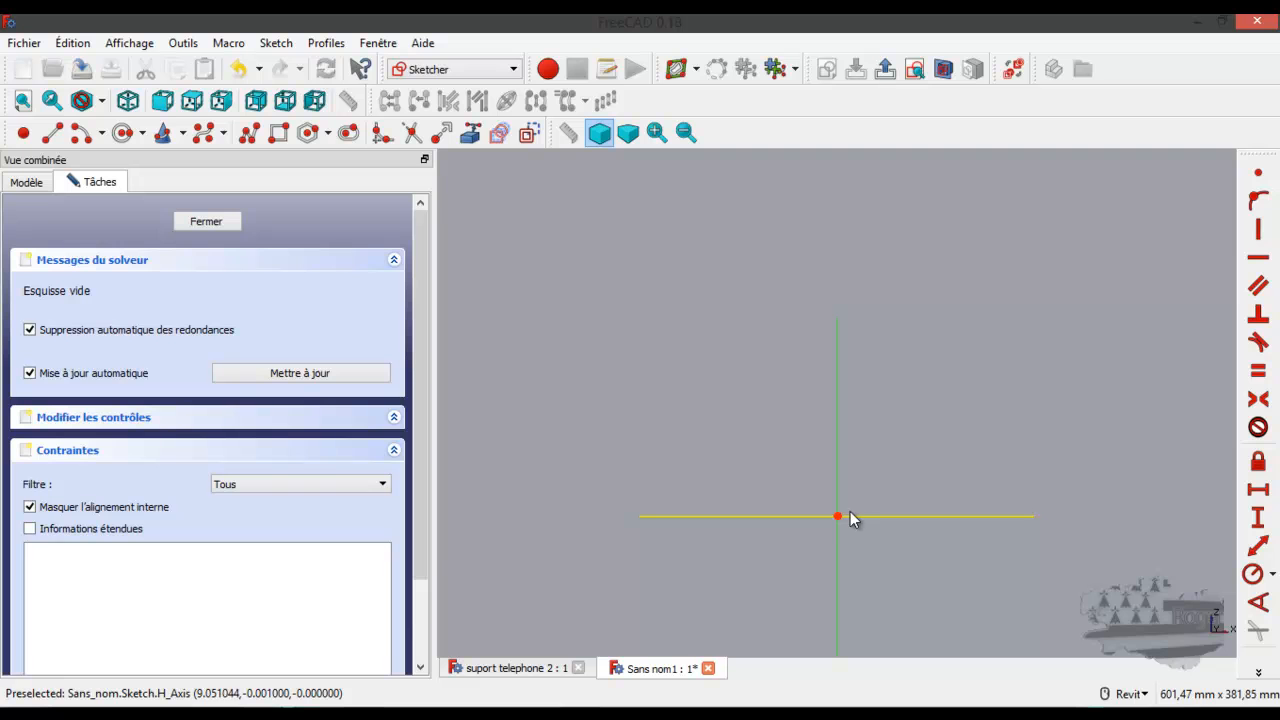
click(249, 135)
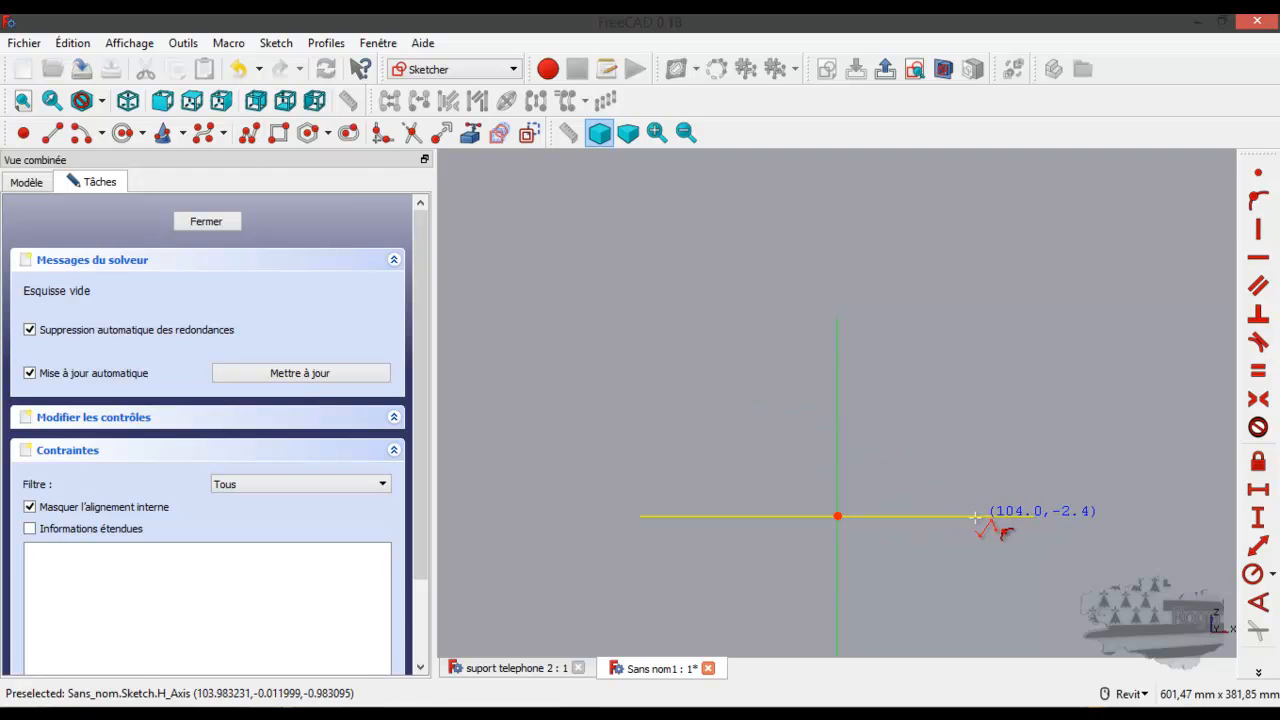
click(975, 517)
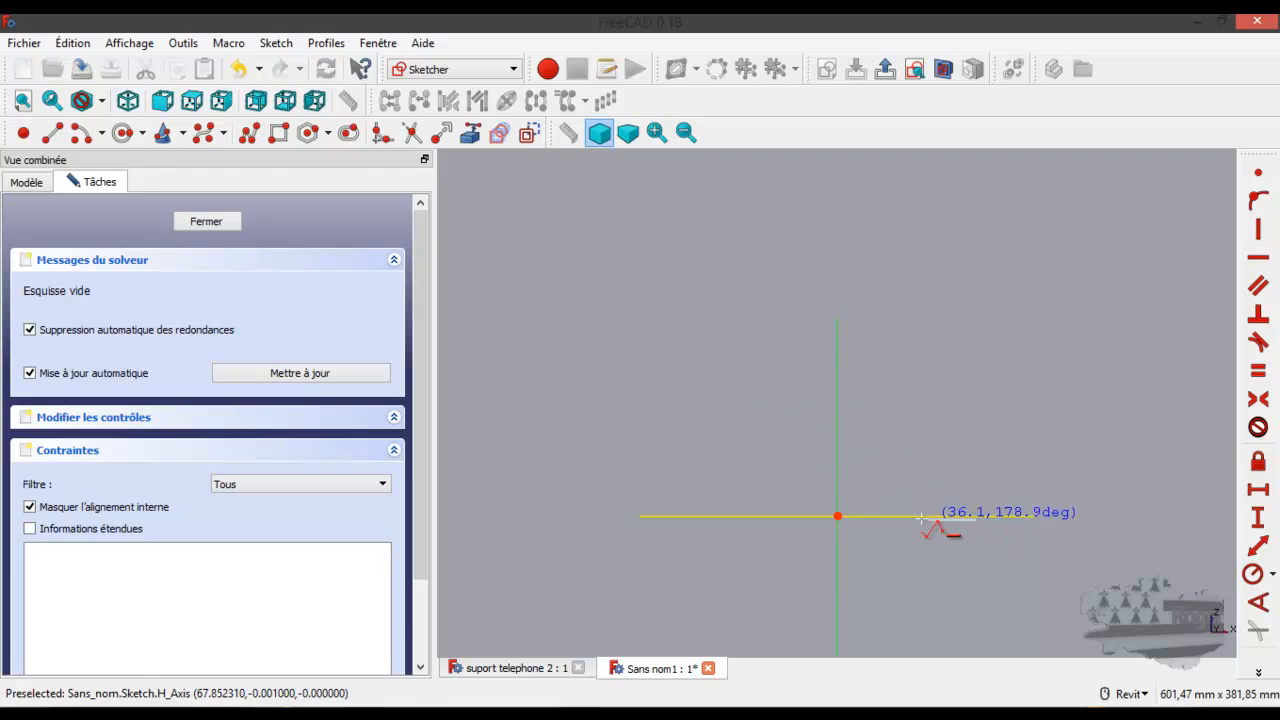
click(750, 516)
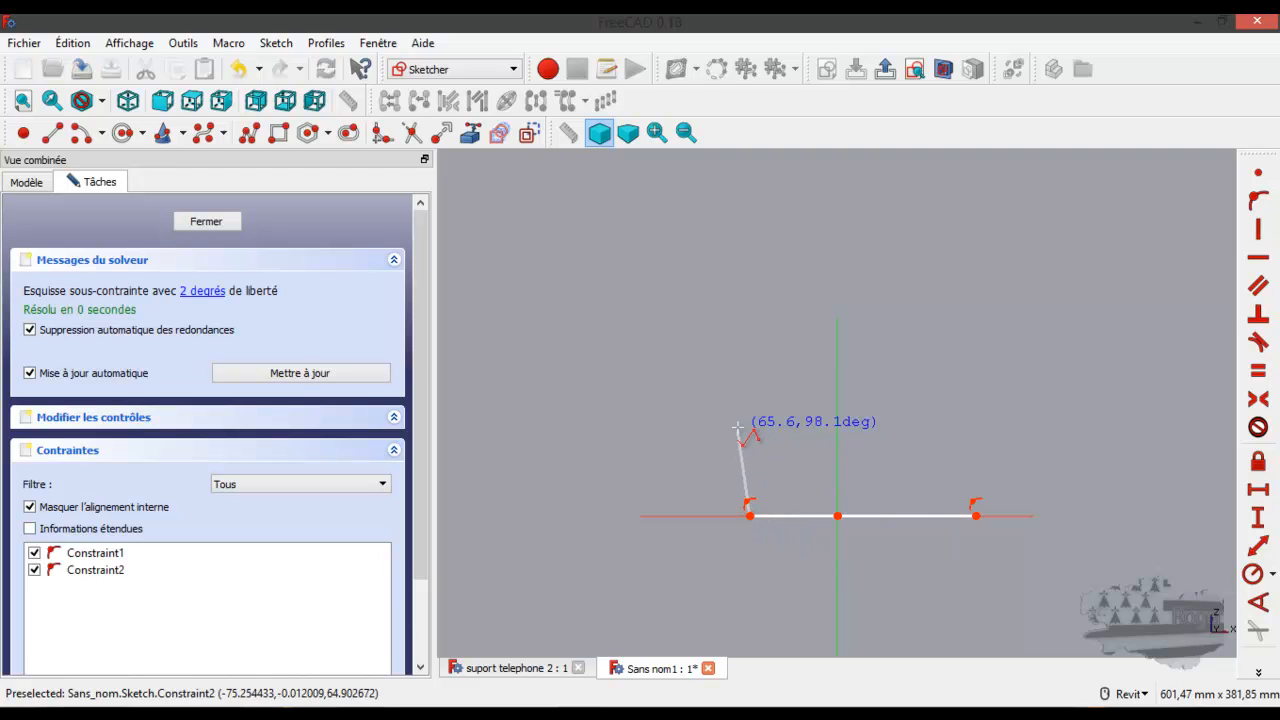
click(836, 286)
click(907, 425)
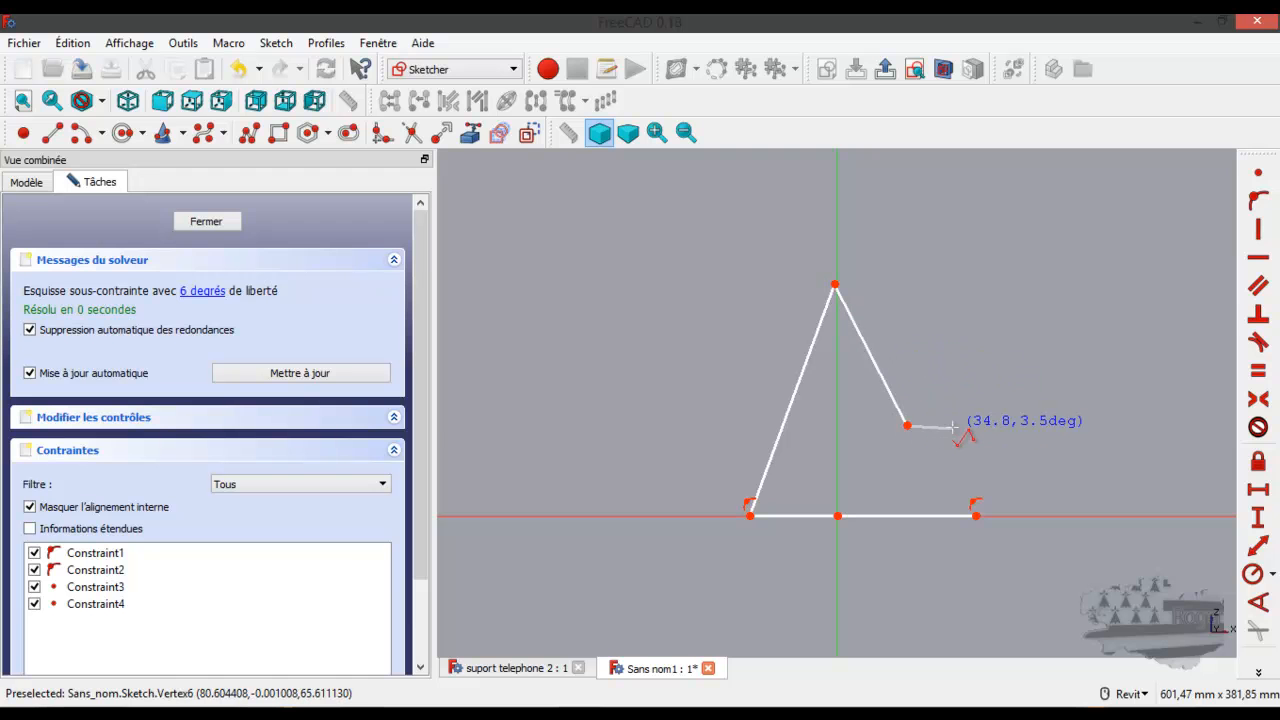
click(944, 423)
click(930, 393)
right_click(930, 393)
right_click(961, 406)
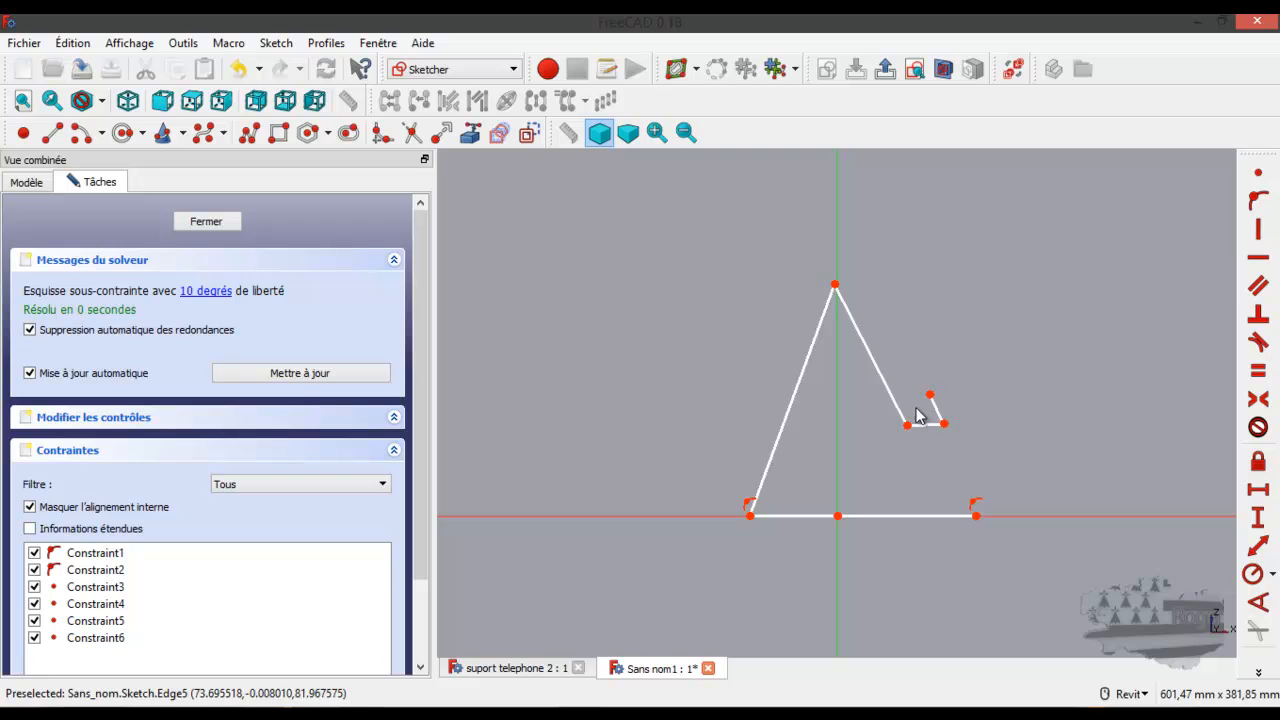
click(789, 514)
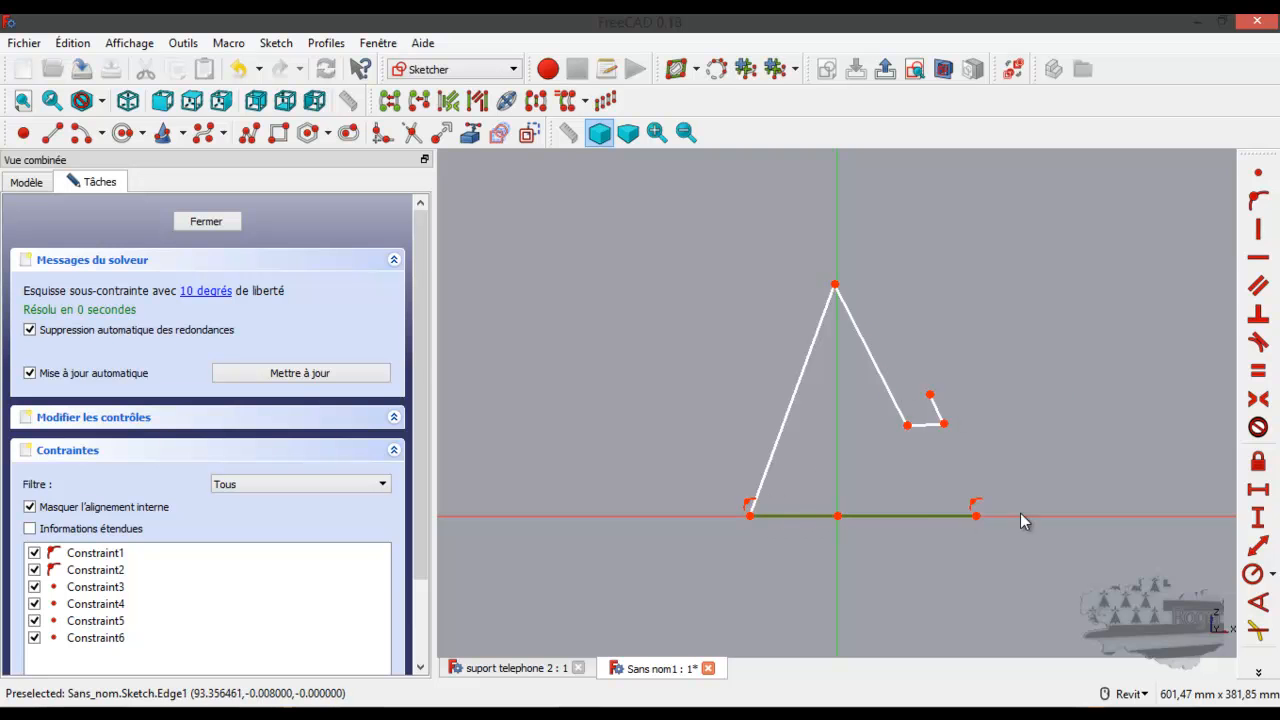
click(1258, 490)
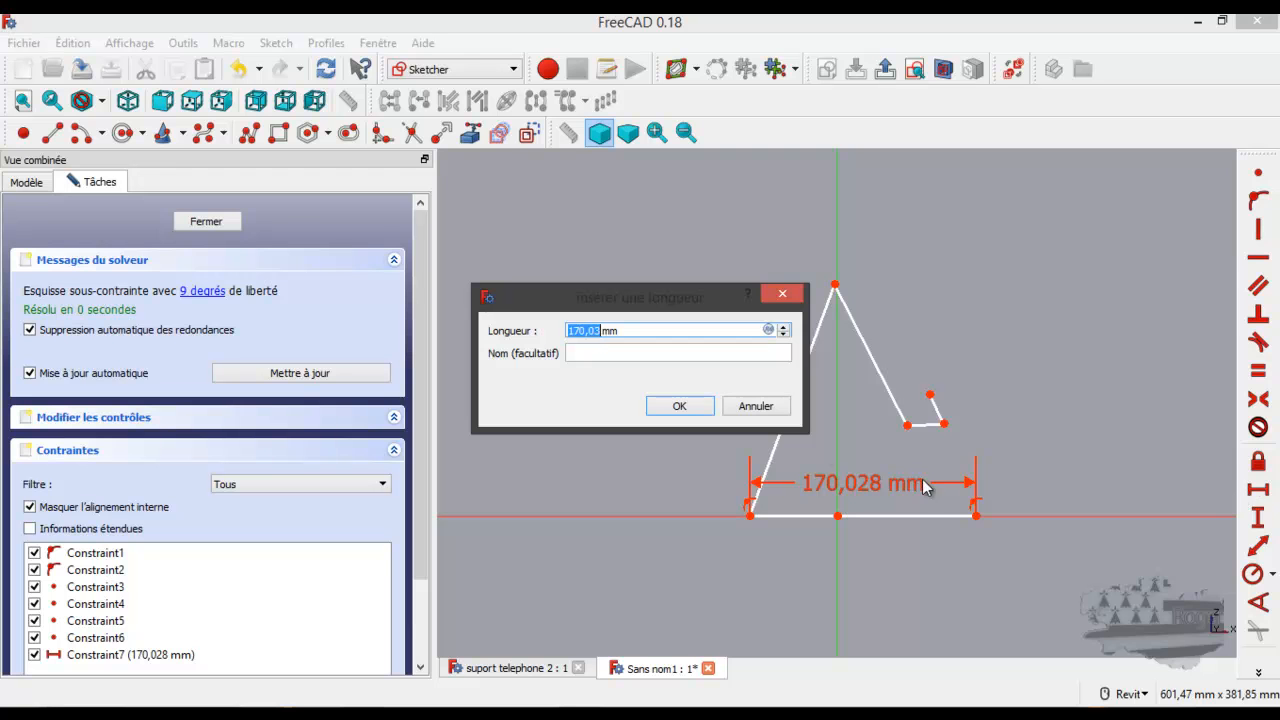
click(771, 407)
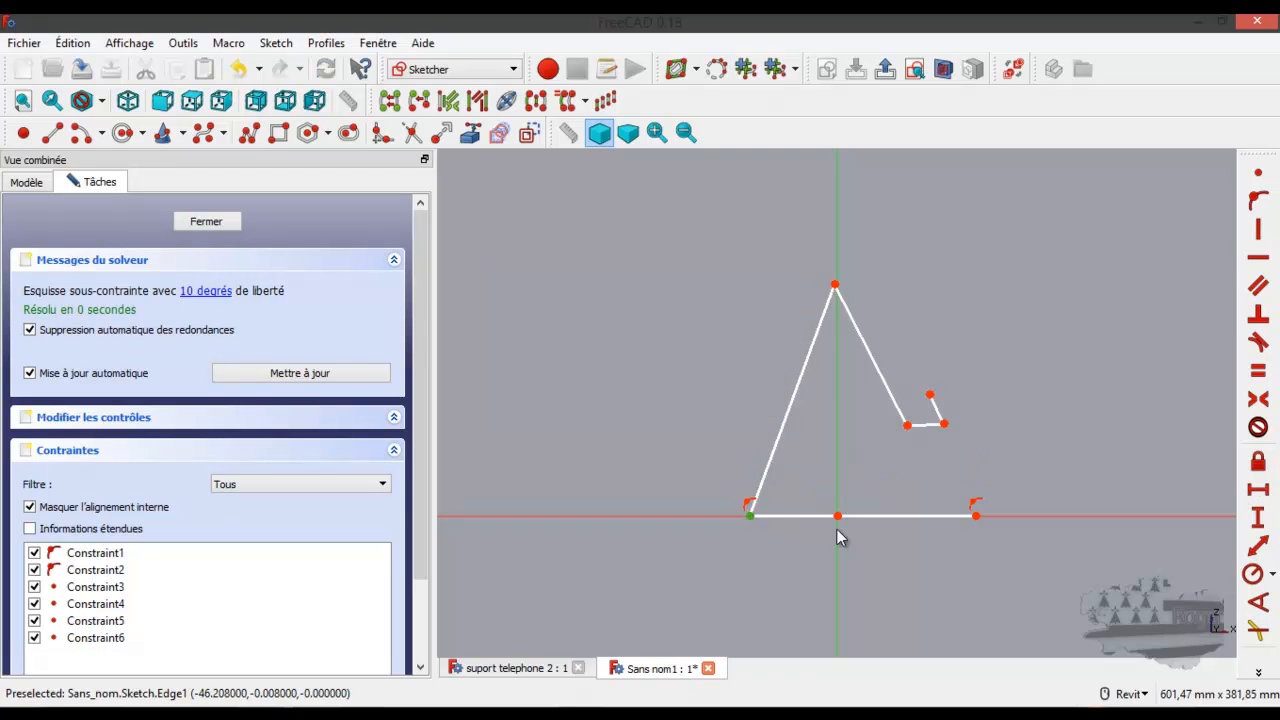
Try to make the base line's endpoints symmetric about the origin and undo the constraint.
click(977, 516)
click(837, 516)
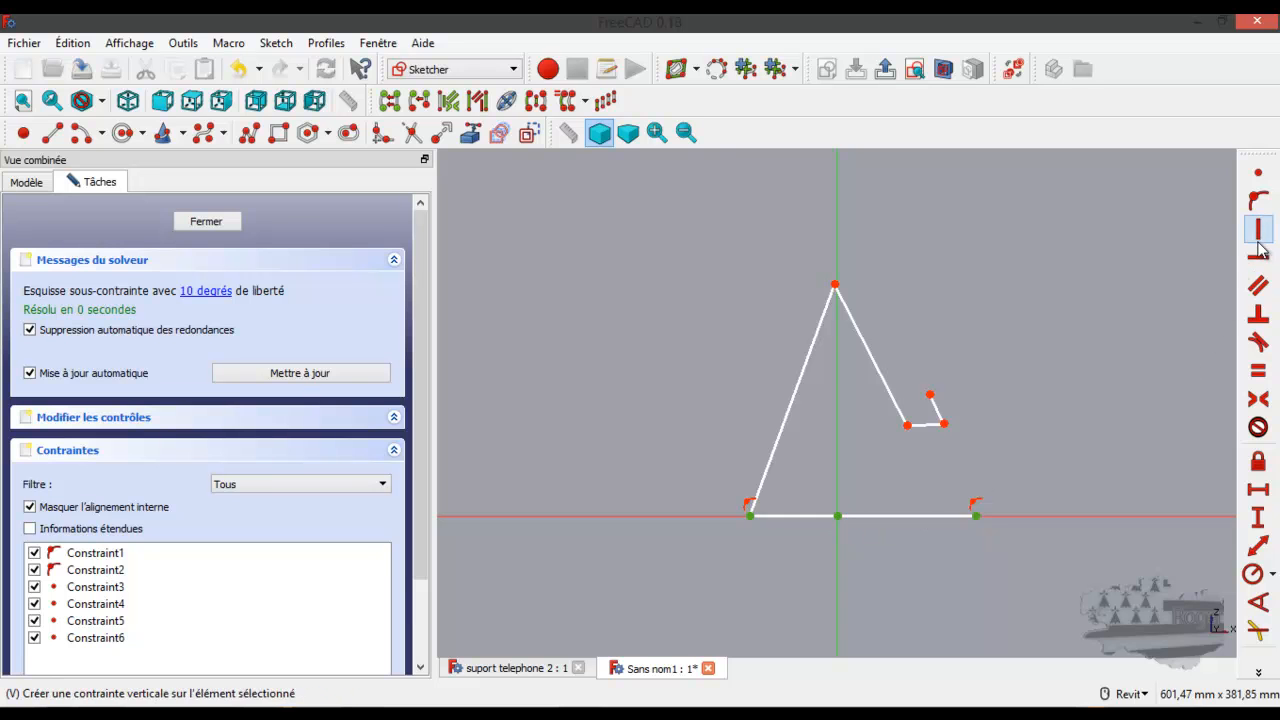
click(1258, 399)
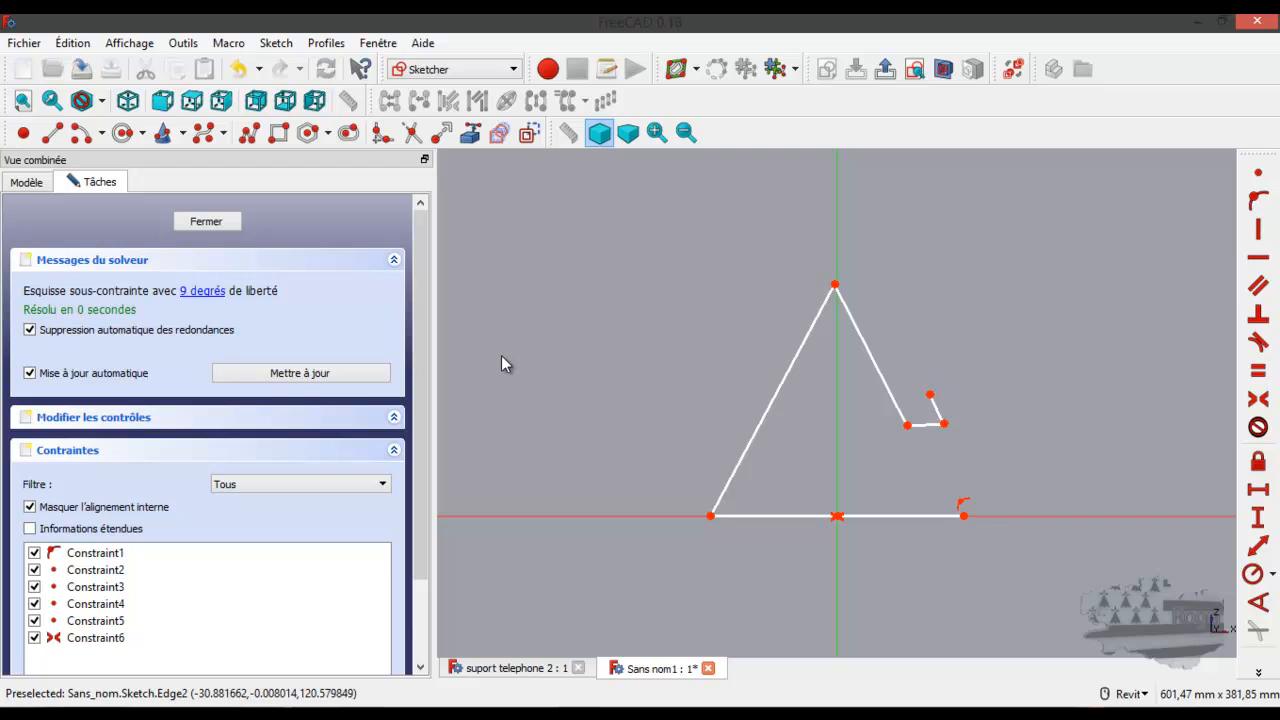
key(ctrl+z)
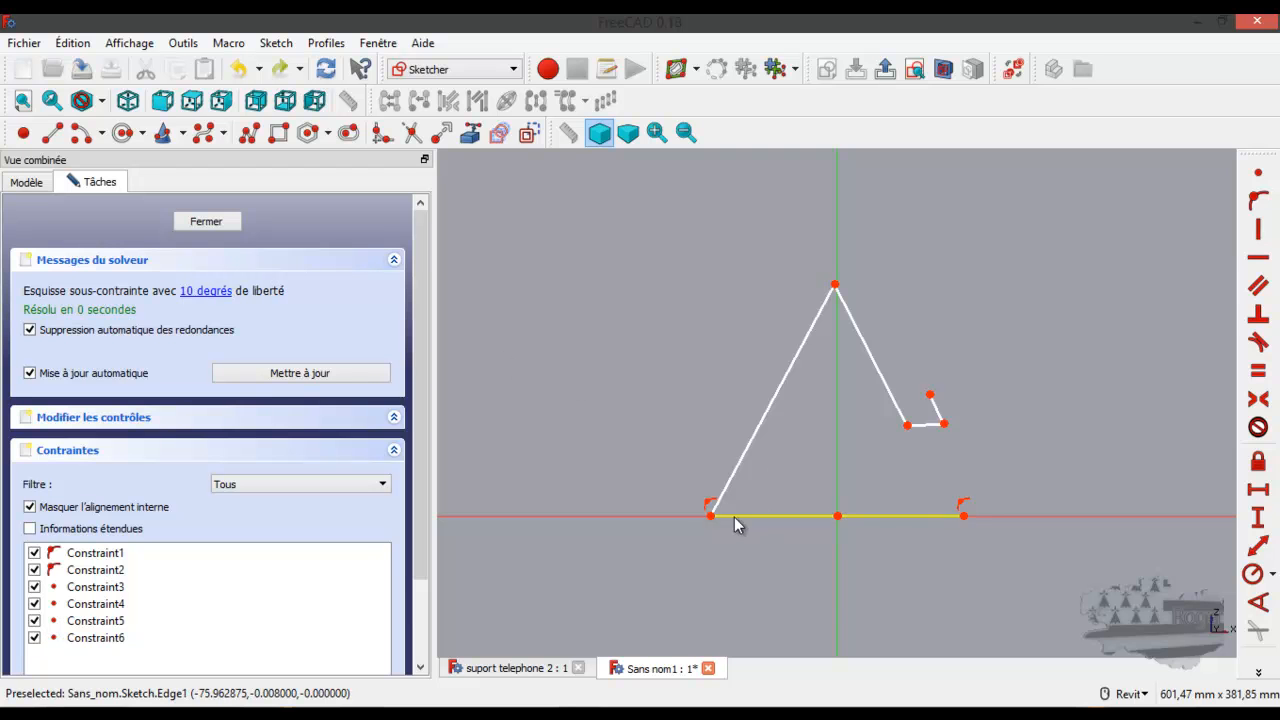
Shift the base line's left endpoint inward and try to apply a horizontal constraint to the base line.
drag(712, 518, 731, 526)
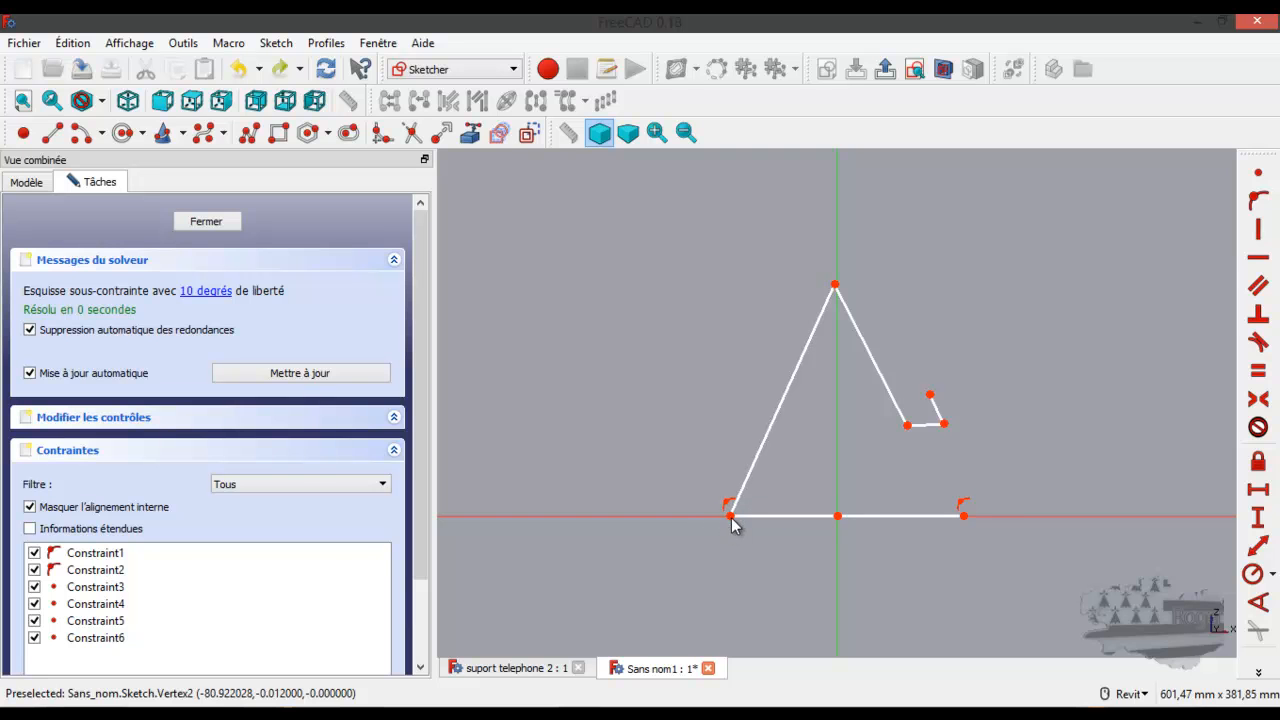
click(783, 516)
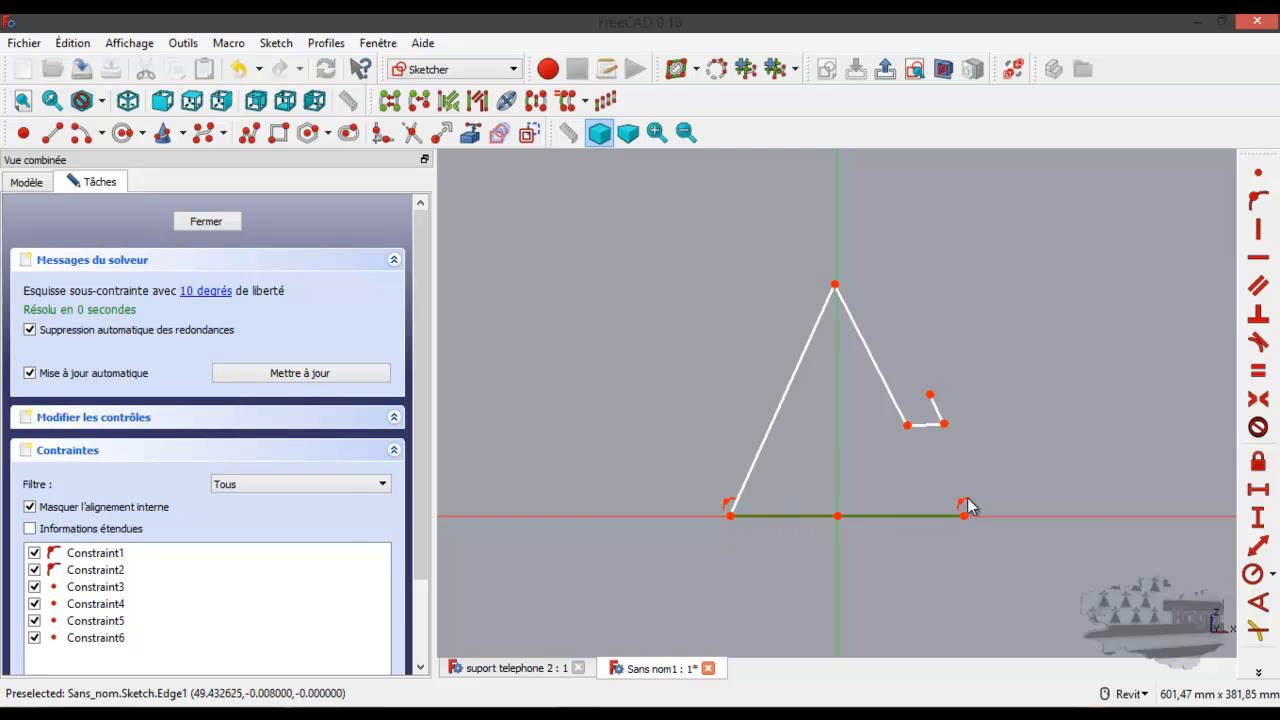
click(1258, 258)
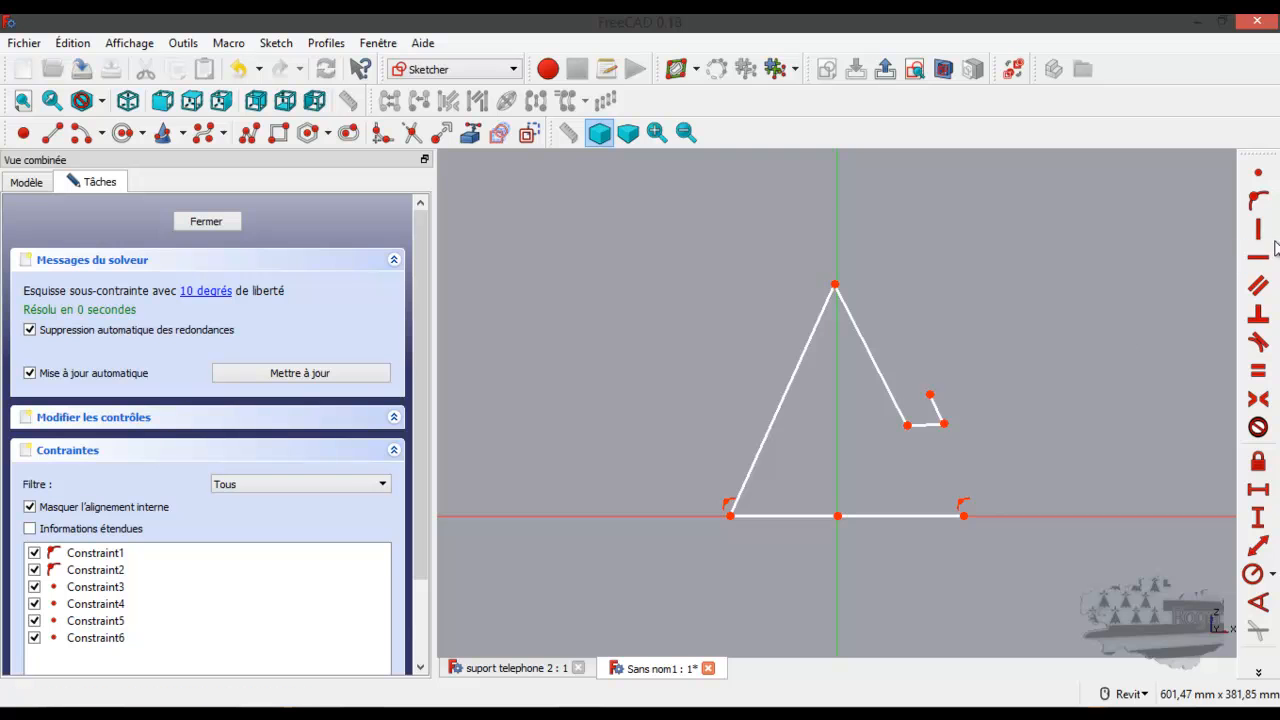
Move the base line's right endpoint outward and its left endpoint inward along the horizontal axis.
scroll(857, 482, up, 2)
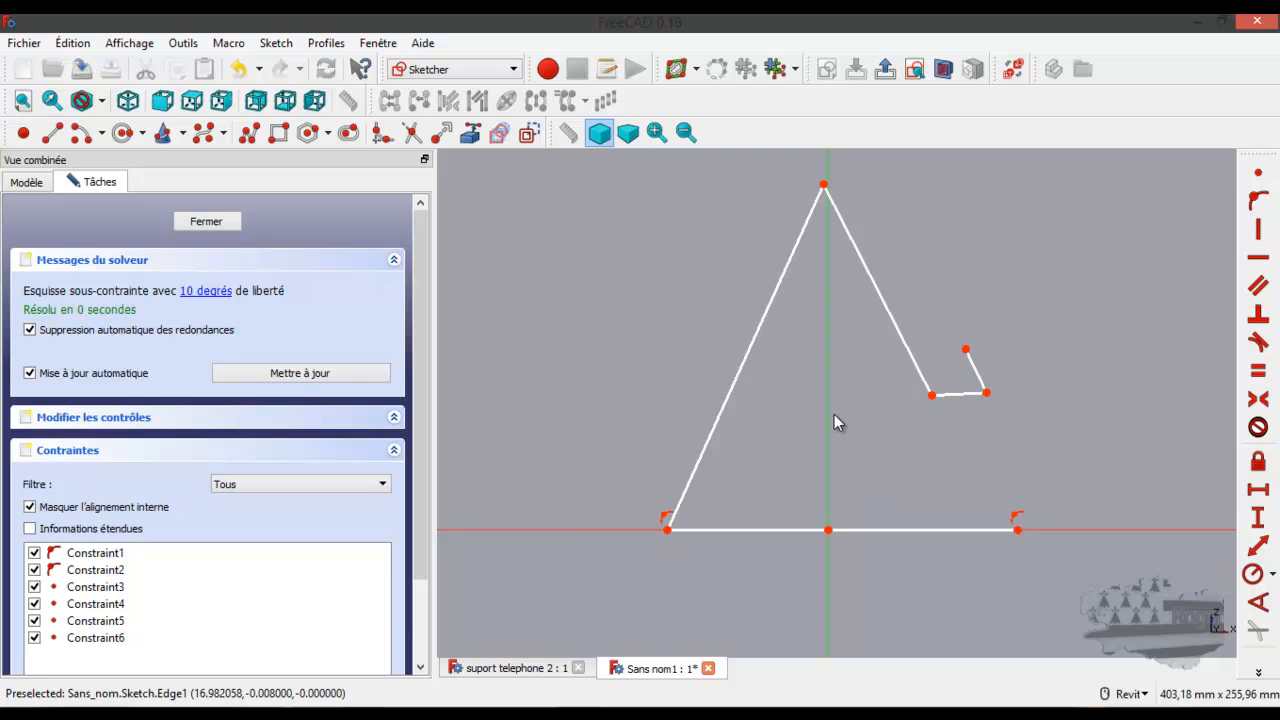
drag(1017, 530, 1037, 530)
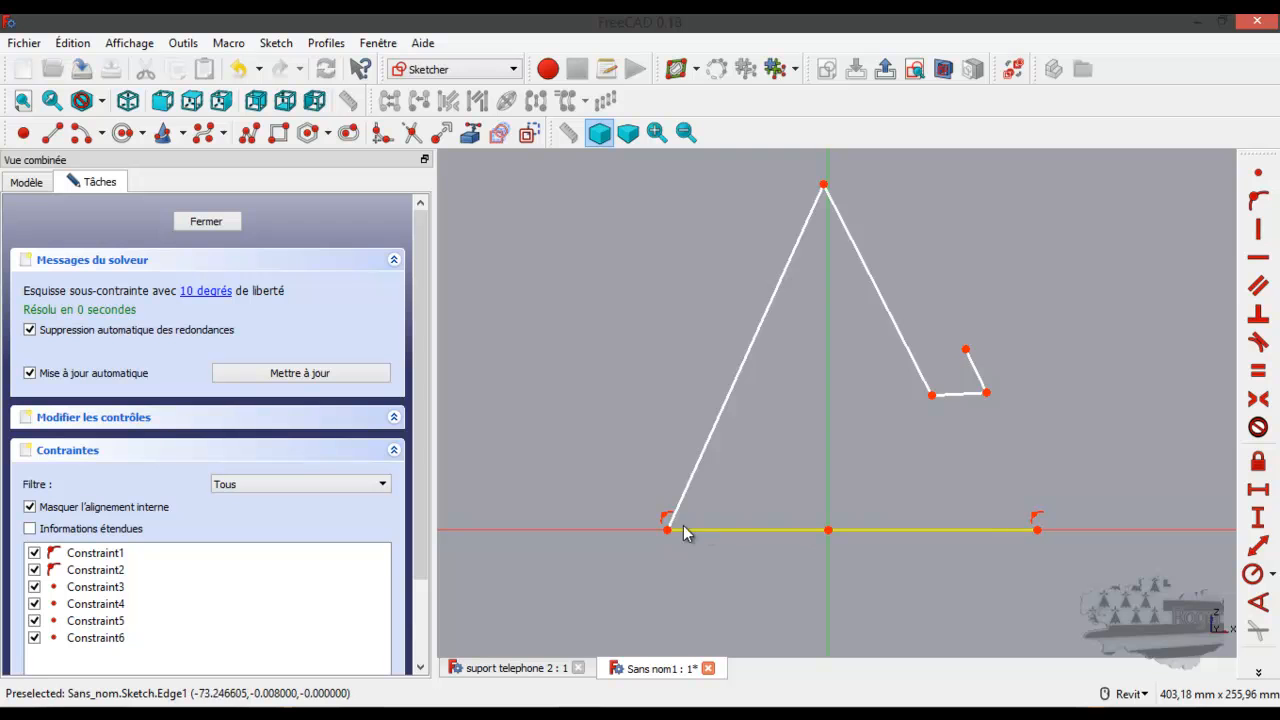
drag(668, 530, 687, 532)
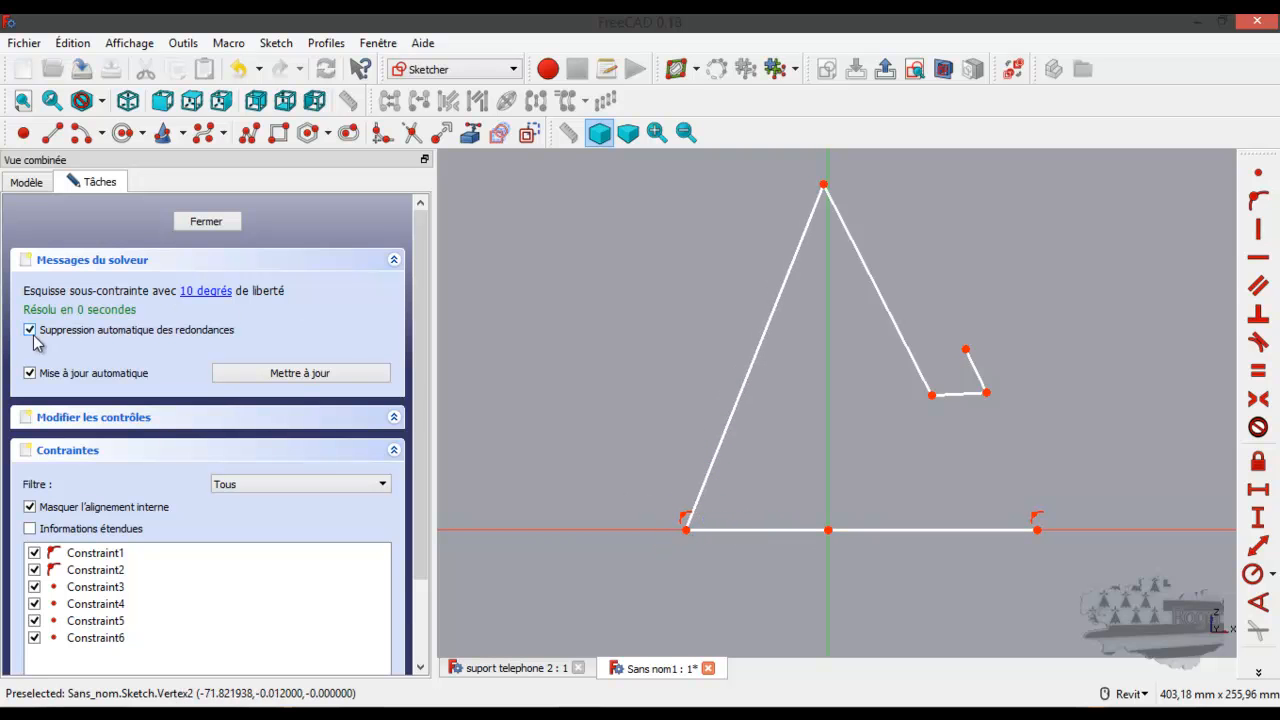
Turn off automatic redundancy removal and constrain the base line's two endpoints symmetric about the origin.
click(687, 531)
click(1038, 529)
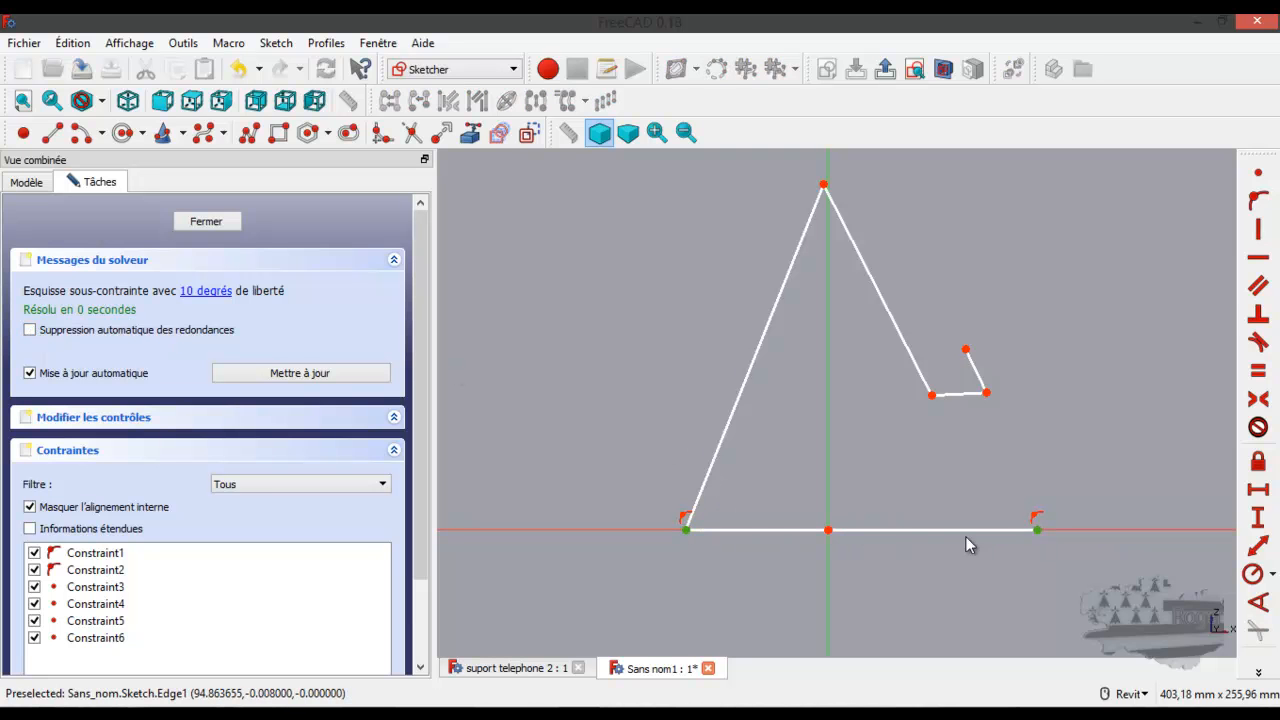
click(829, 533)
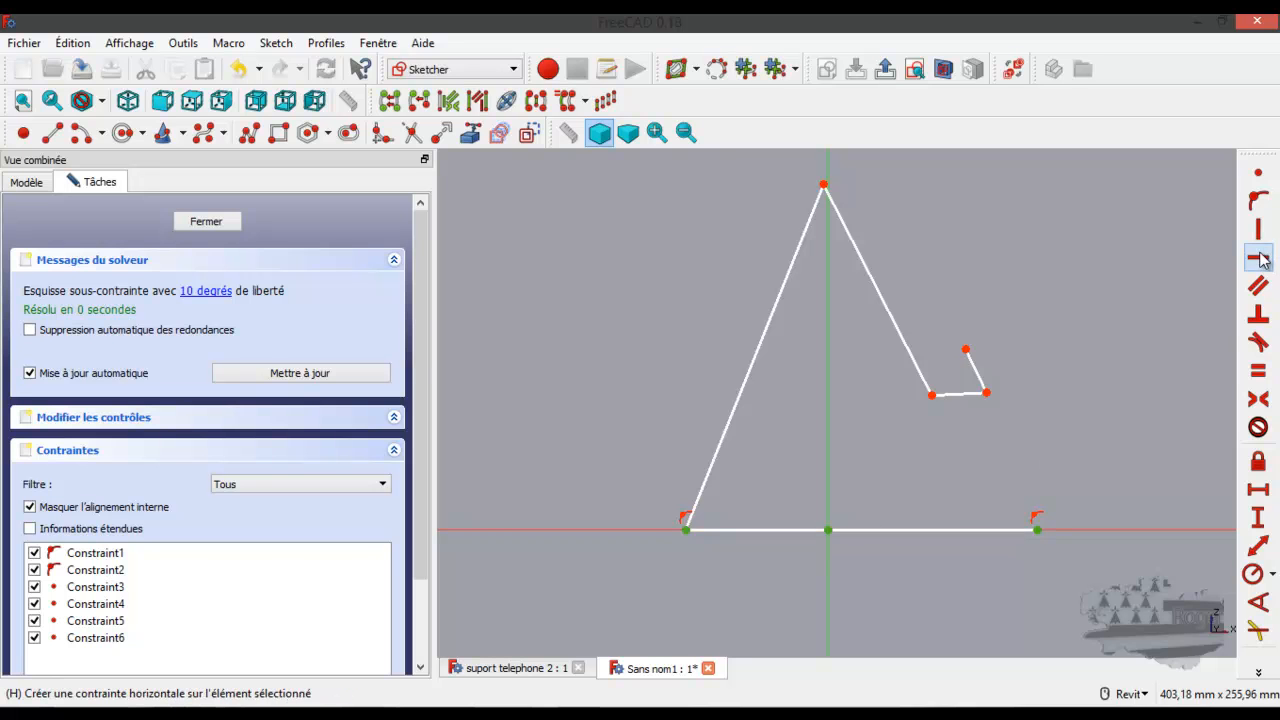
click(1258, 398)
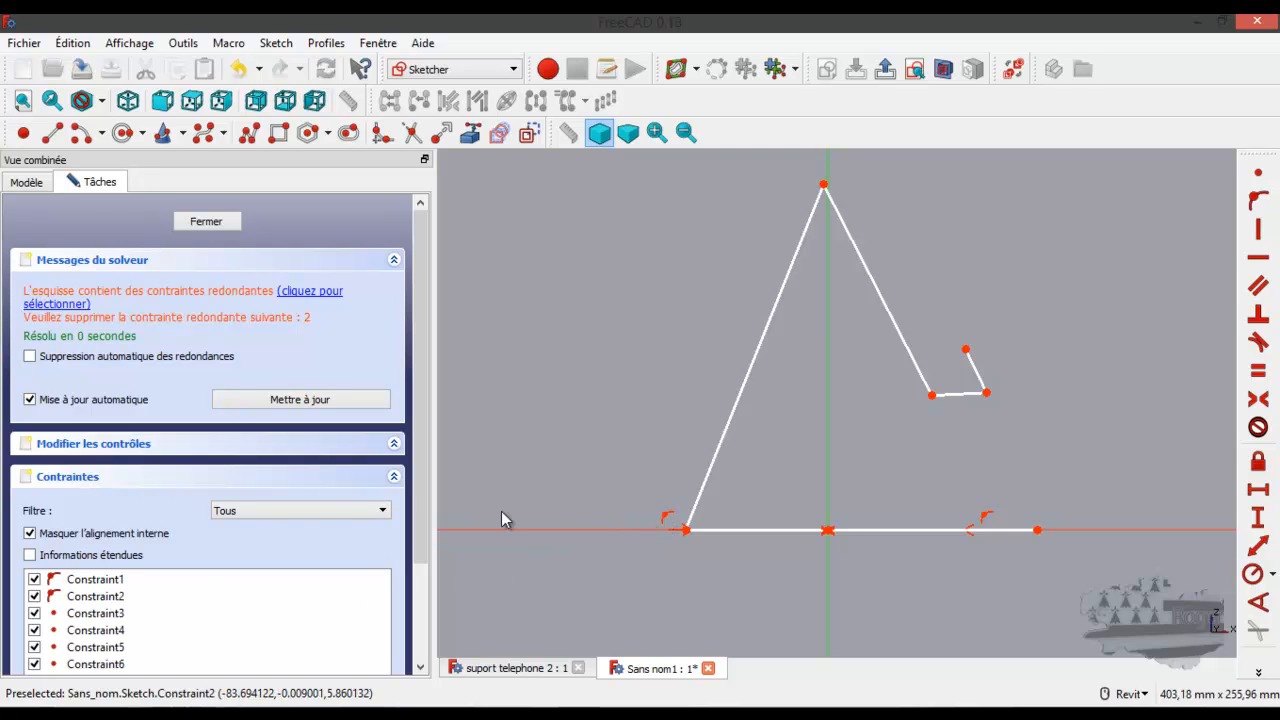
Delete the redundant constraint at the base line's left endpoint and stretch the base line outward about the origin.
click(303, 302)
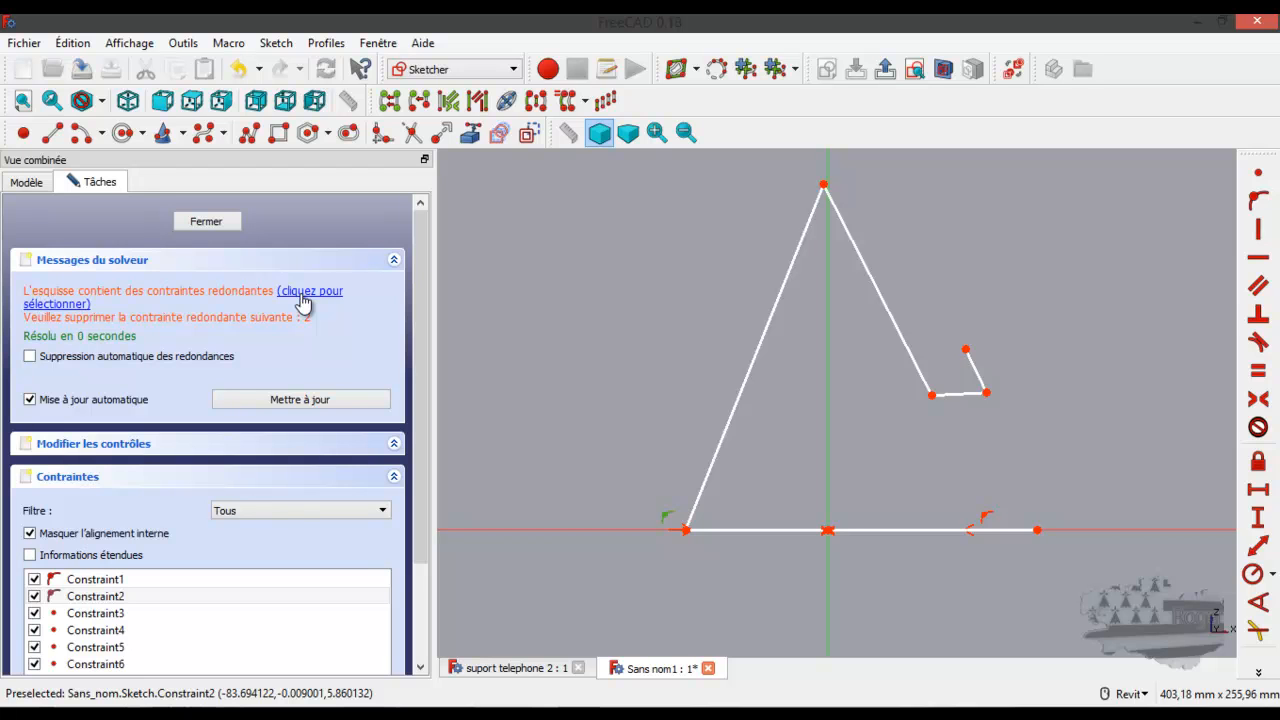
key(Delete)
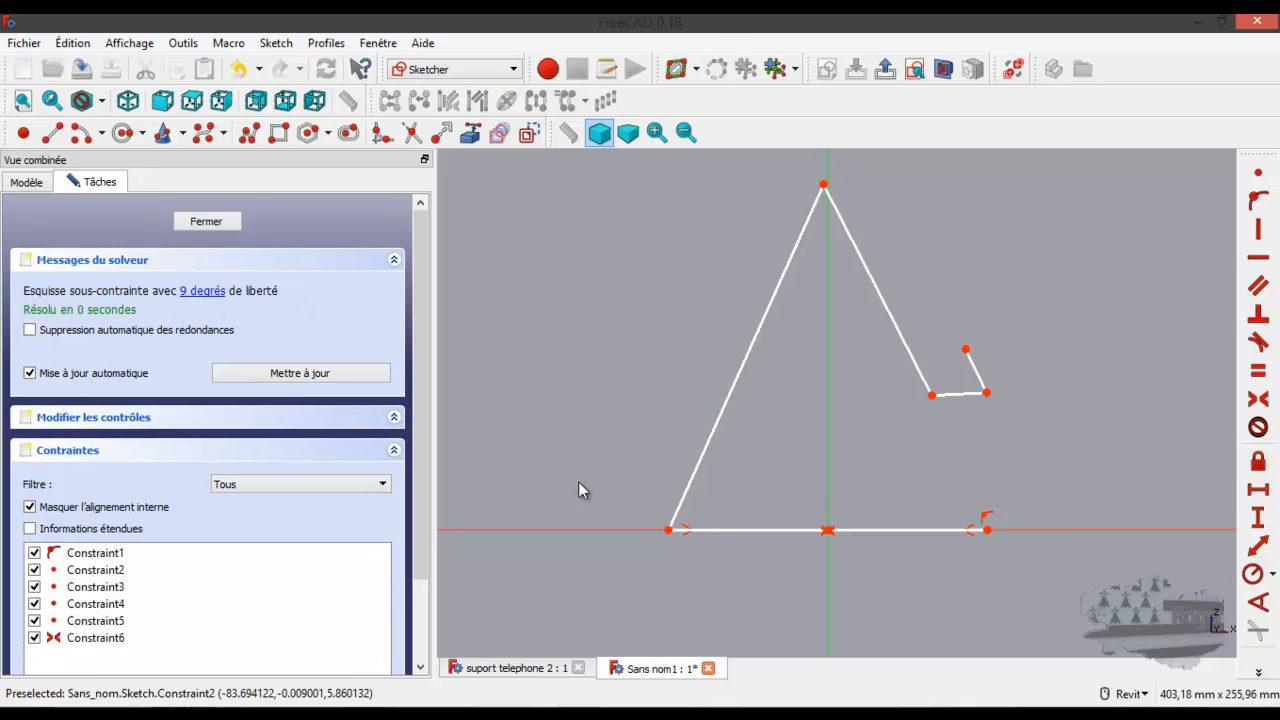
drag(670, 538, 652, 540)
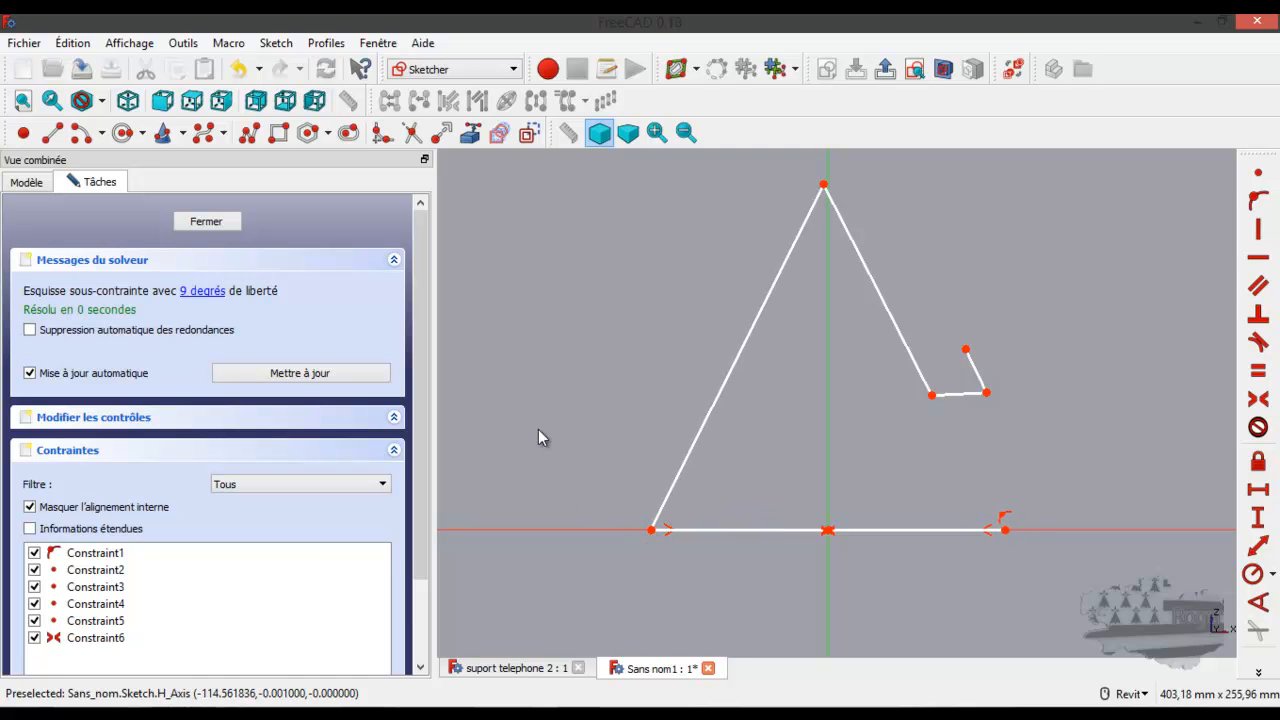
Draw a separate horizontal line about 49 mm below the horizontal axis, crossing the vertical axis.
scroll(585, 388, down, 2)
scroll(720, 550, up, 5)
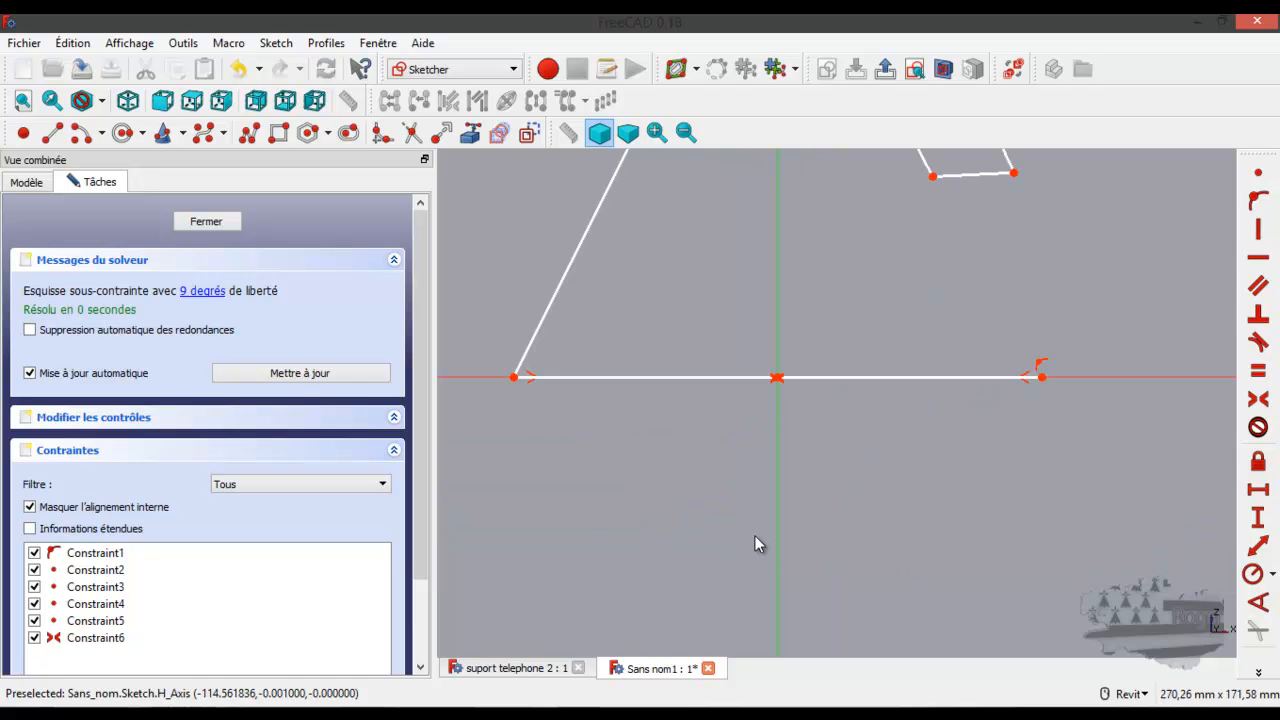
click(52, 132)
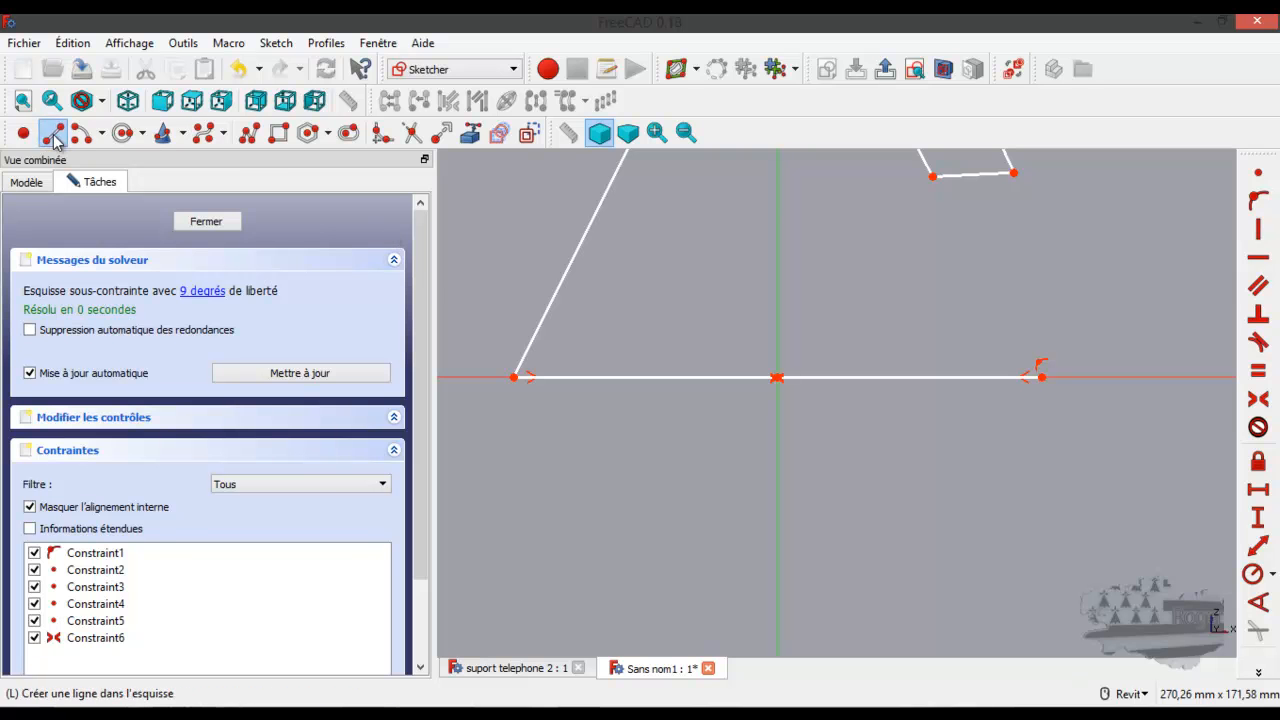
click(578, 519)
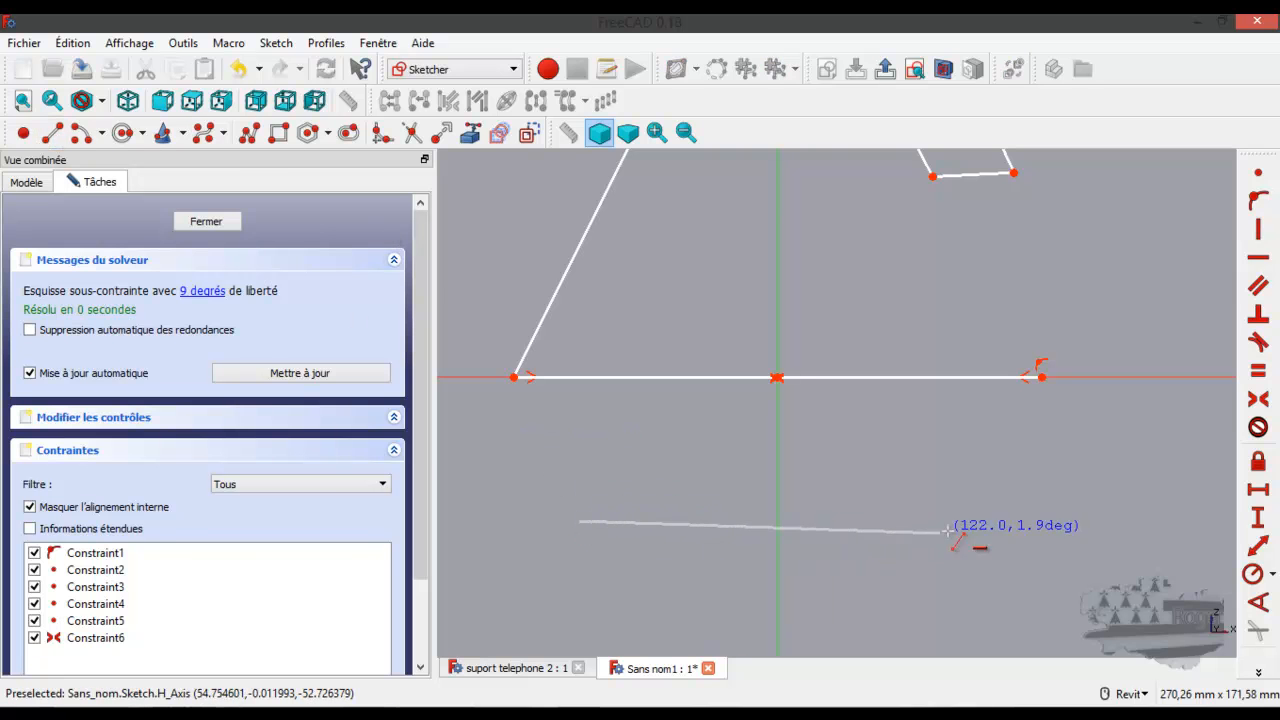
click(1026, 520)
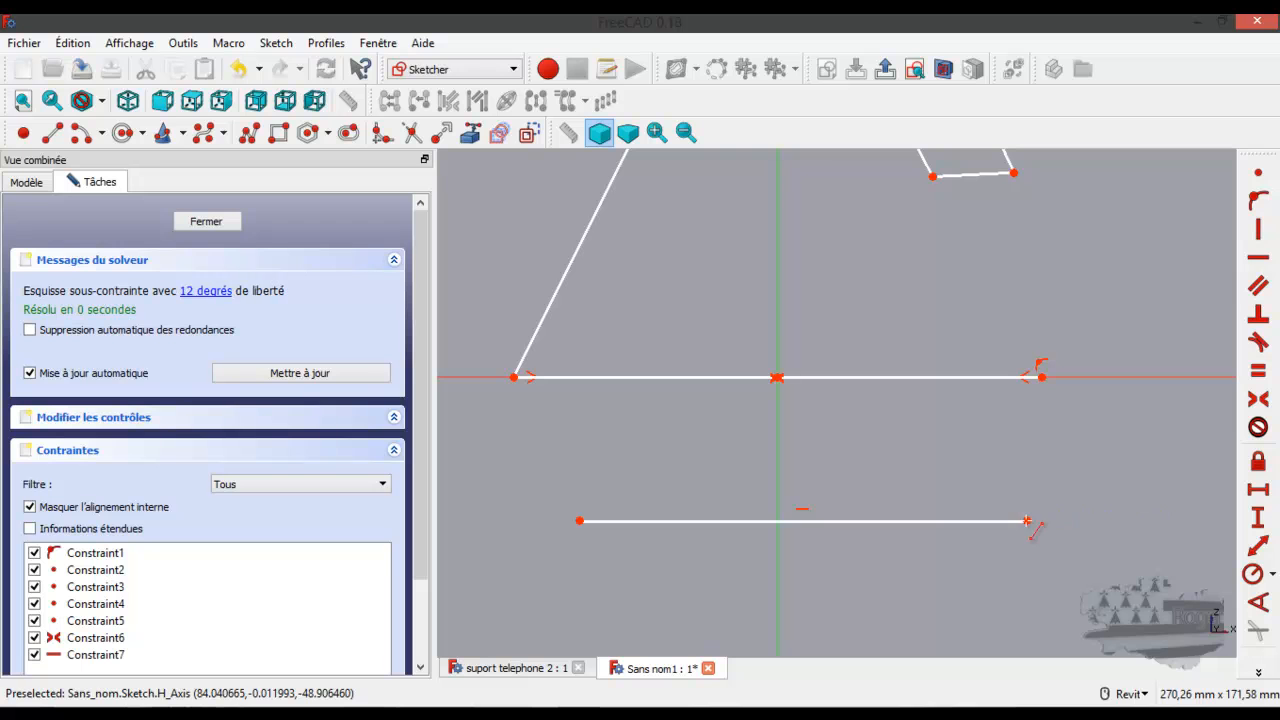
Constrain the two endpoints of the lower separate line symmetric about the vertical axis.
right_click(1025, 489)
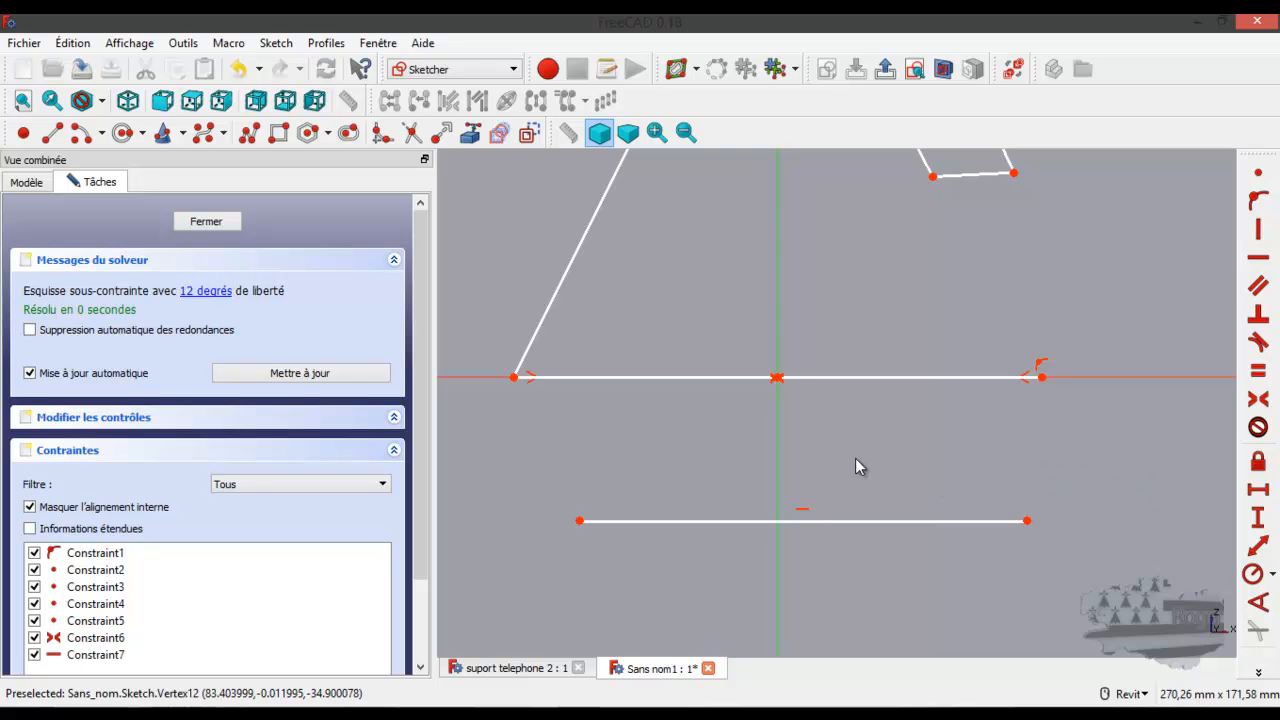
click(580, 521)
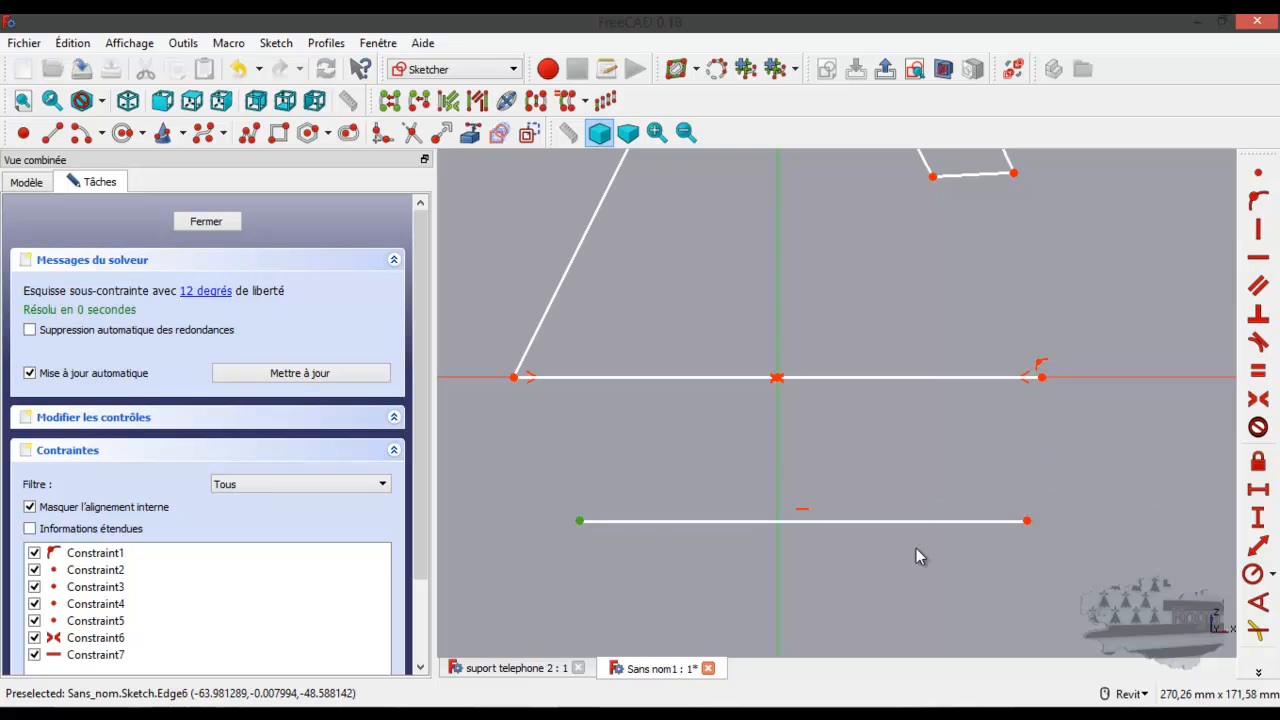
click(1026, 520)
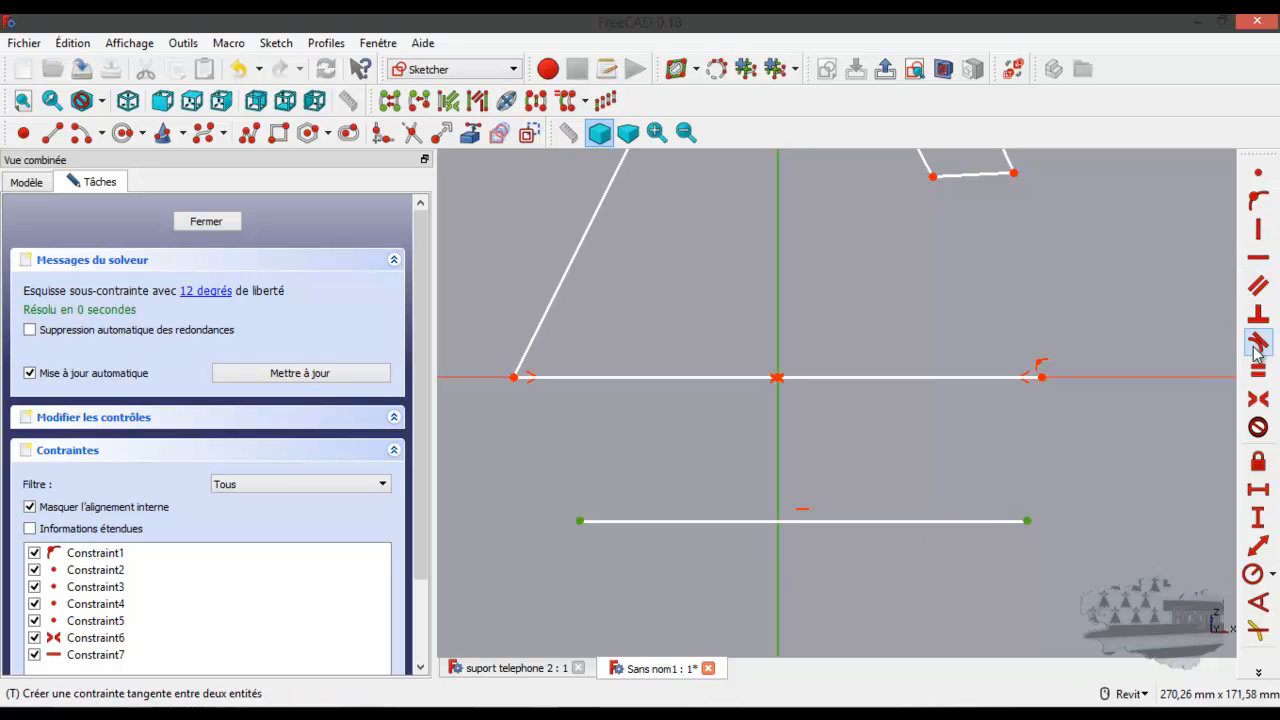
click(1258, 399)
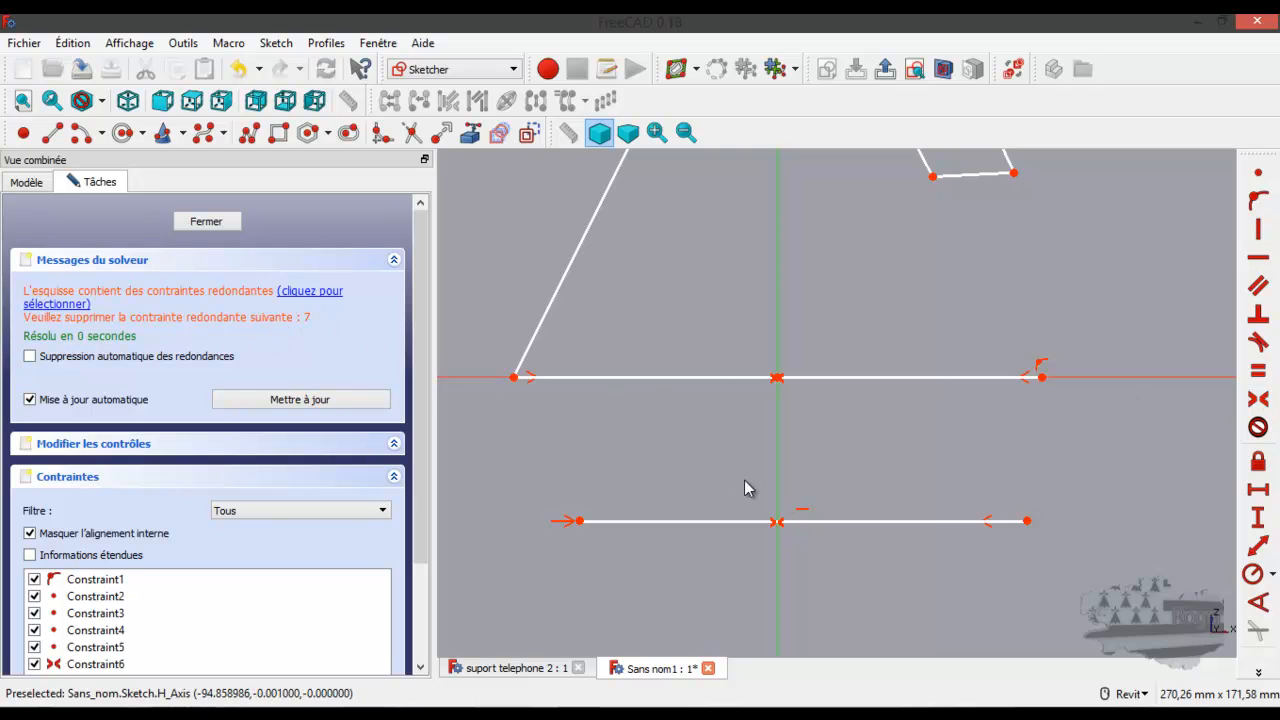
Delete the redundant horizontal constraint on the lower separate line and undo that deletion.
click(805, 512)
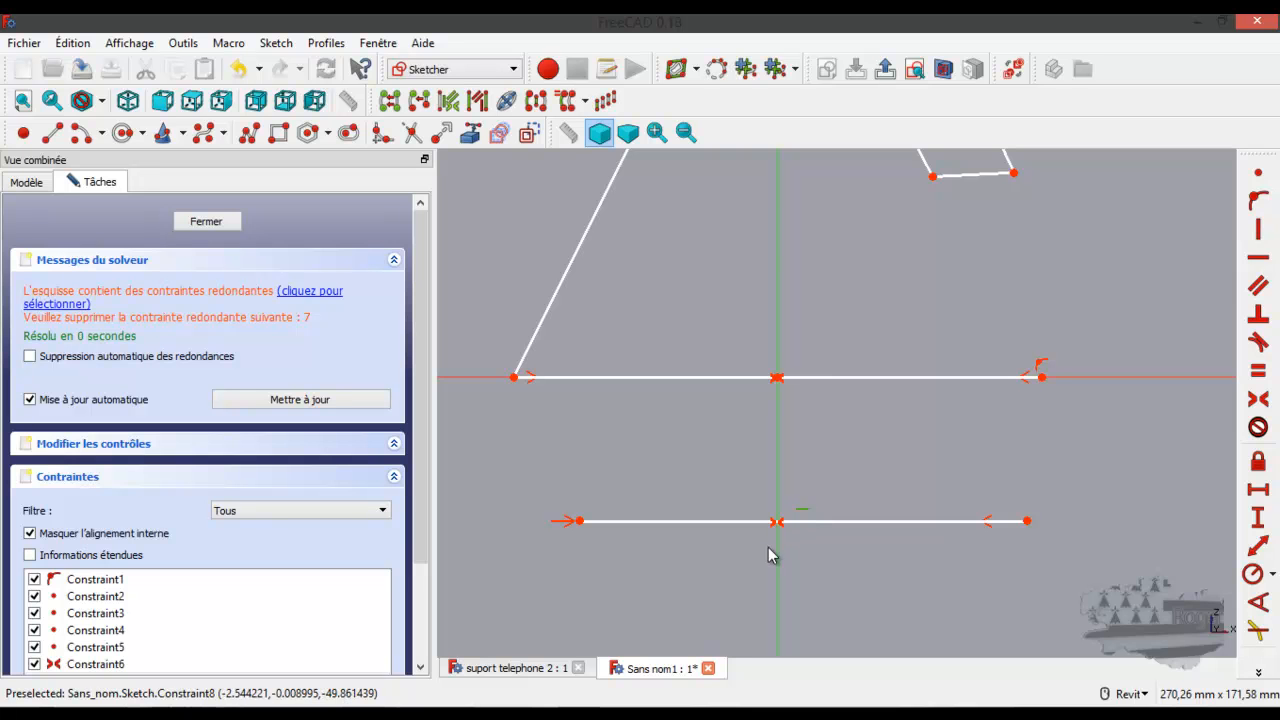
key(Delete)
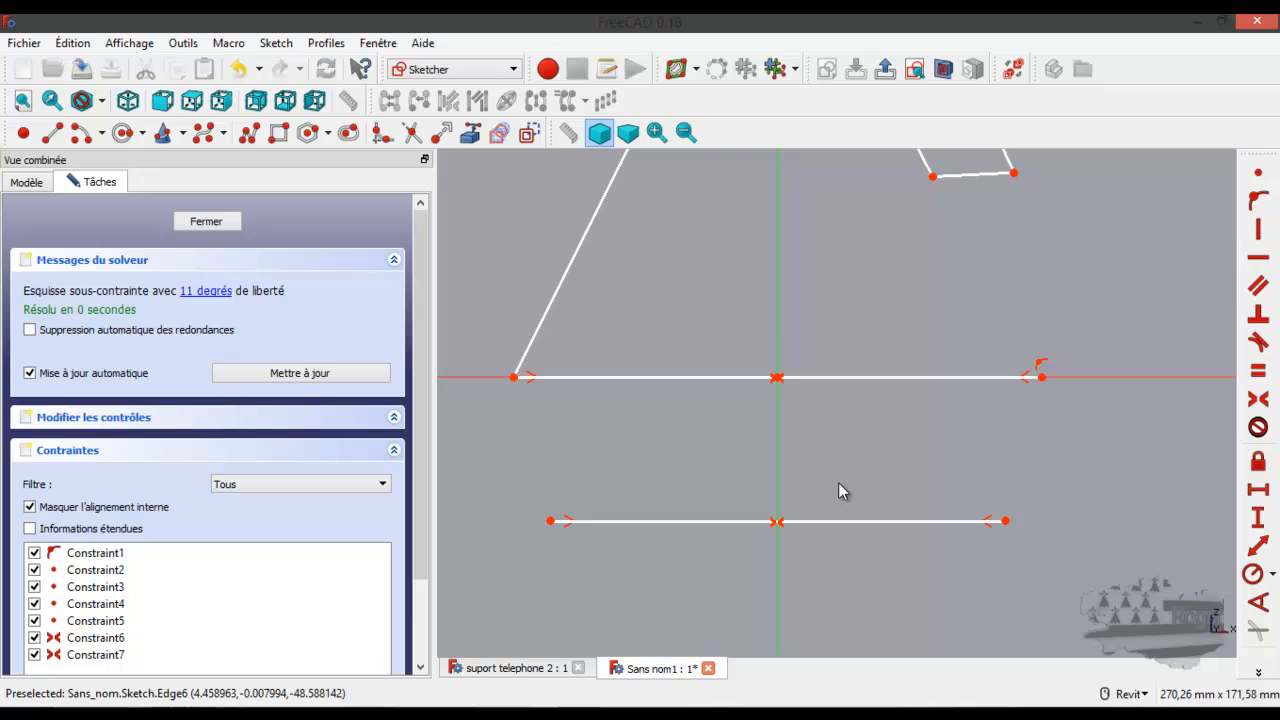
key(ctrl+z)
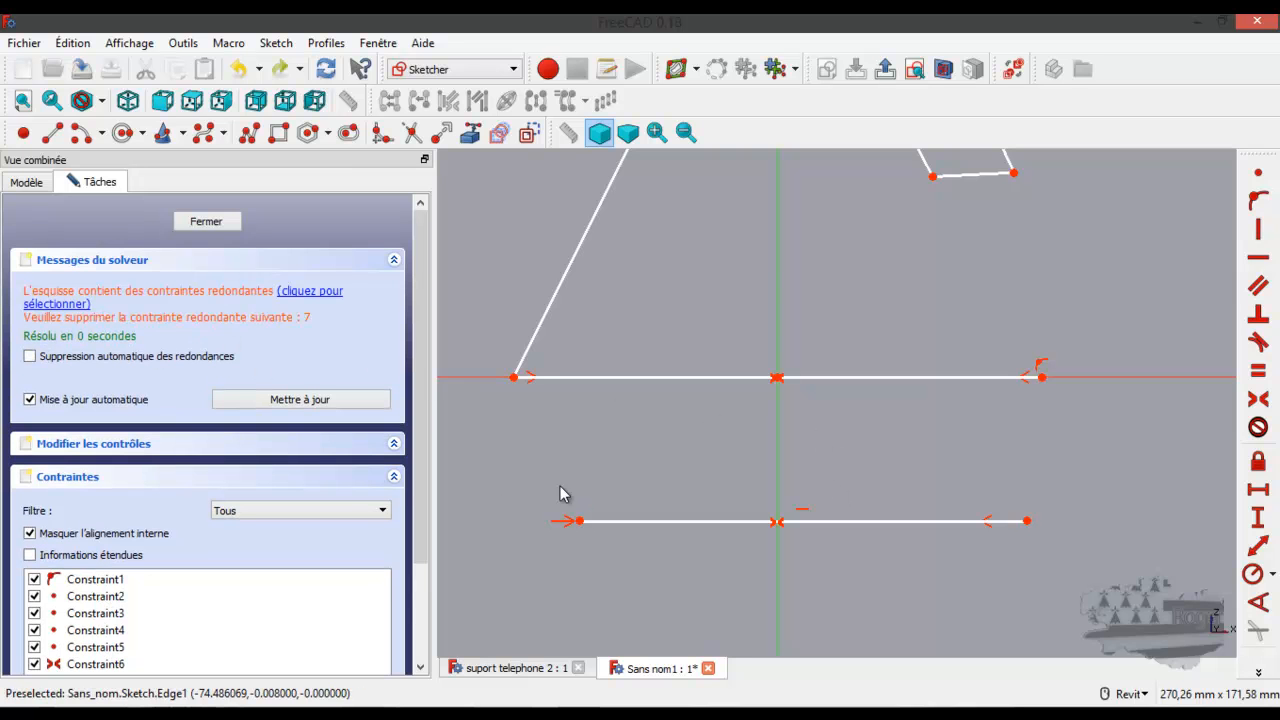
Close the profile sketch and reopen it for editing.
click(203, 221)
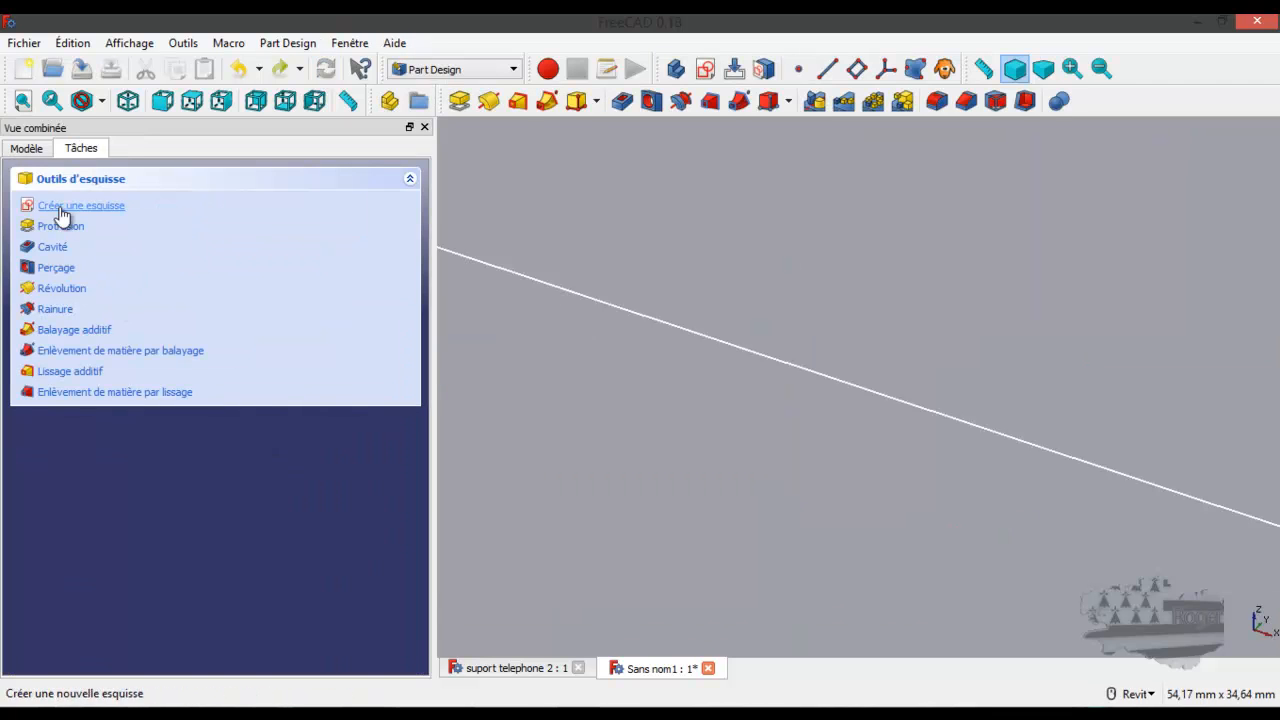
click(38, 149)
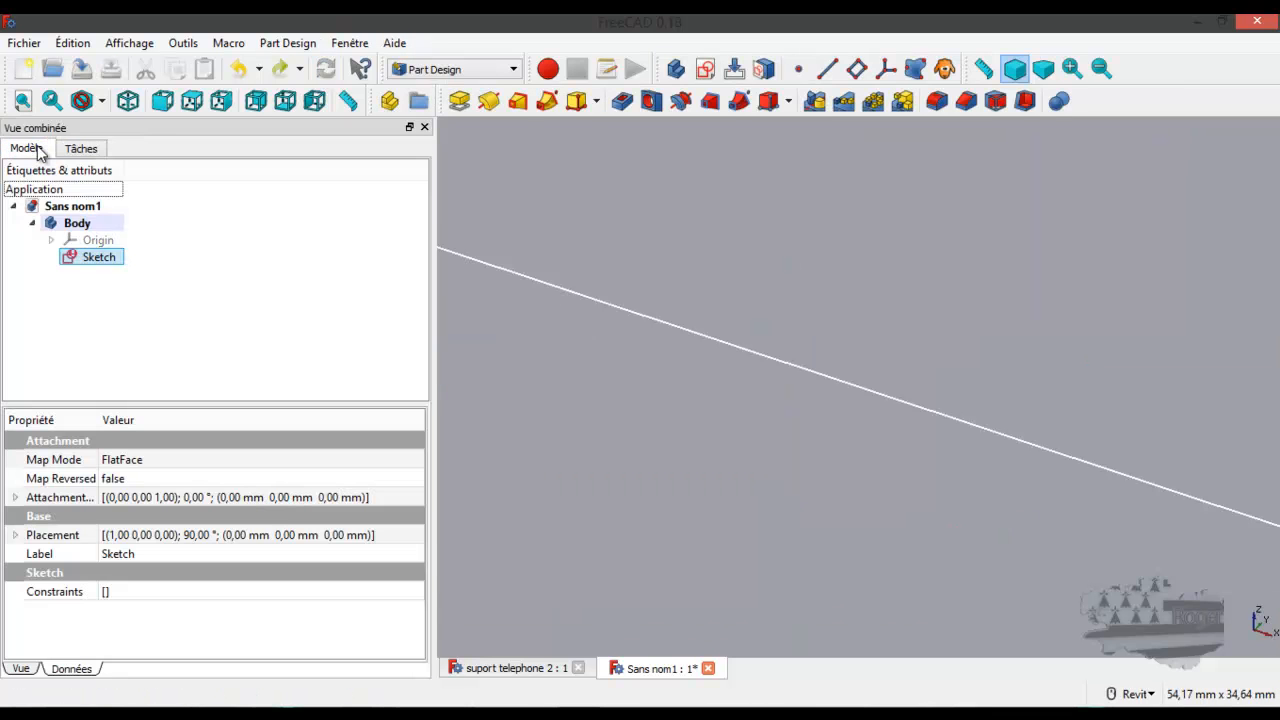
double_click(80, 259)
scroll(844, 418, down, 10)
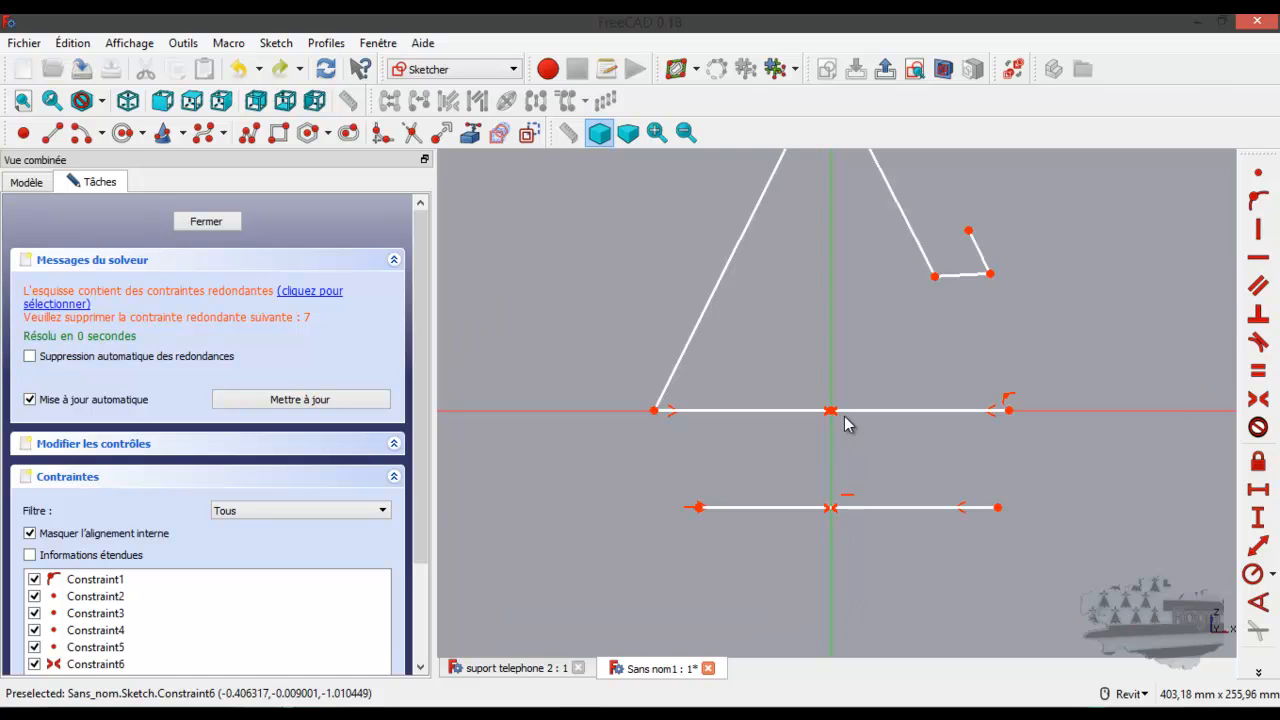
scroll(842, 537, up, 4)
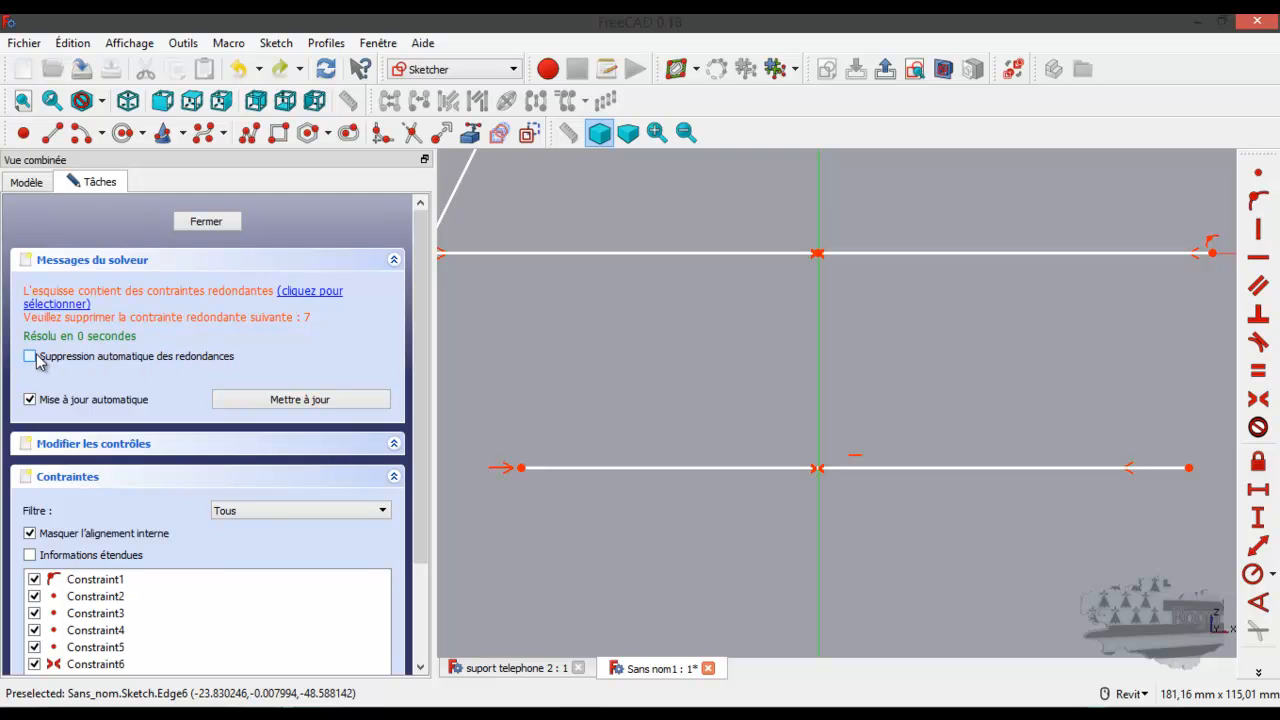
Turn on automatic redundancy removal and reapply the symmetry of the lower line's endpoints about the vertical axis.
click(521, 468)
click(1189, 468)
click(817, 523)
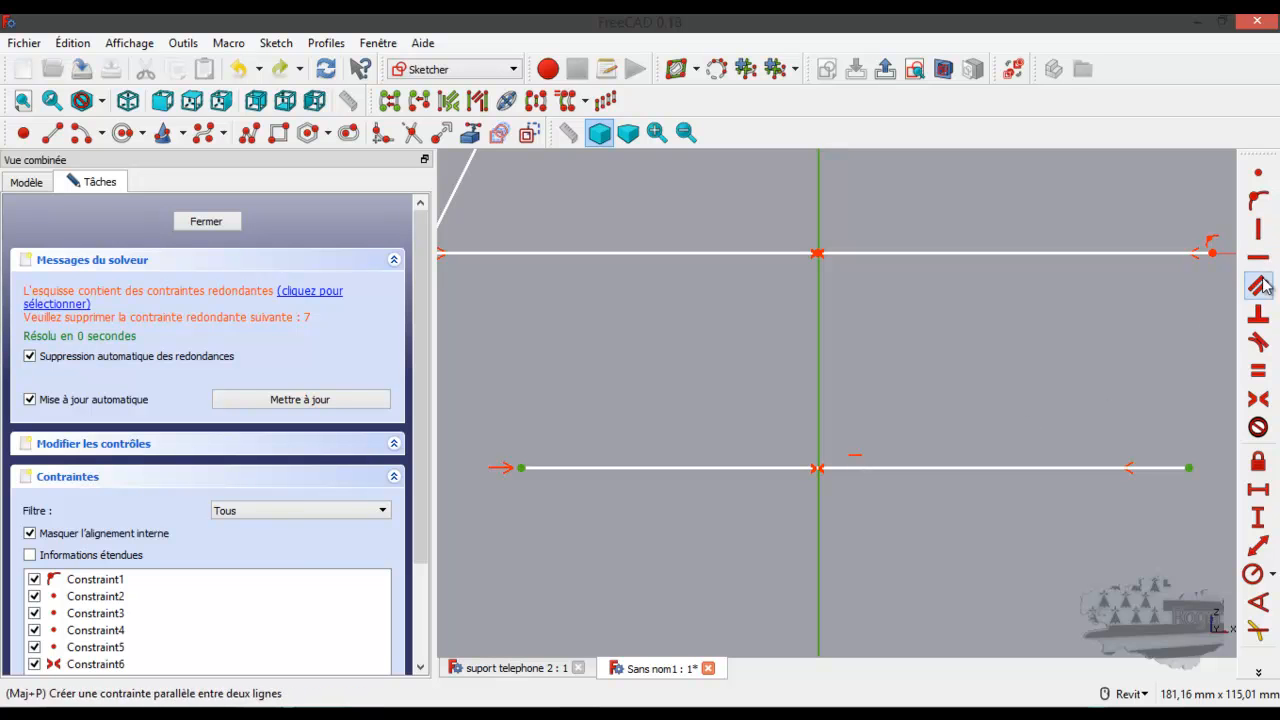
click(1259, 401)
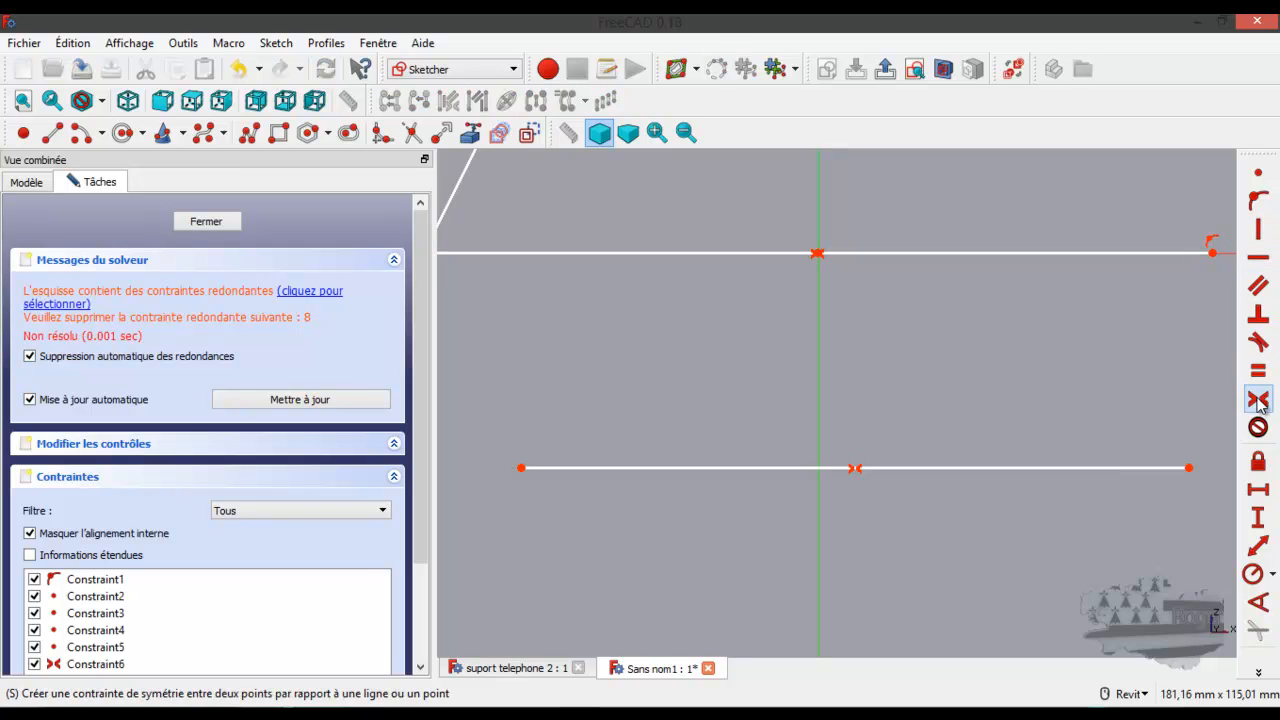
Delete the redundant symmetry constraint on the lower separate line, and delete the line itself.
click(320, 297)
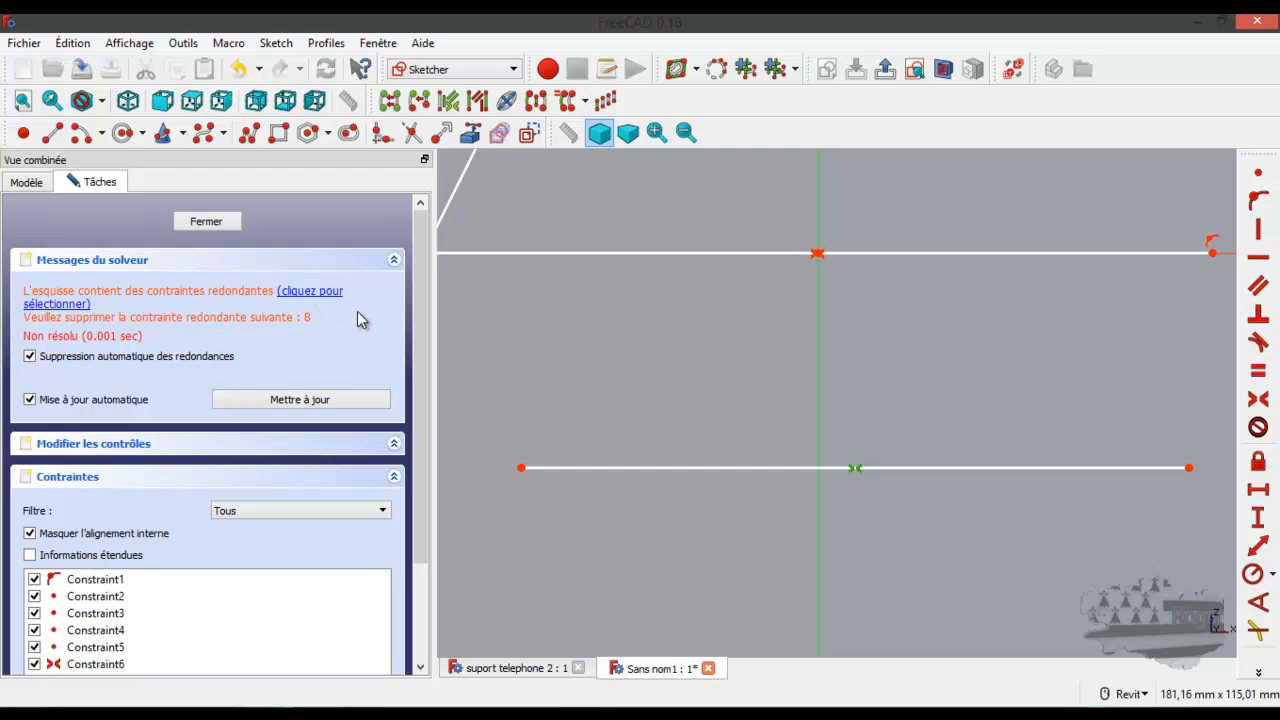
key(Delete)
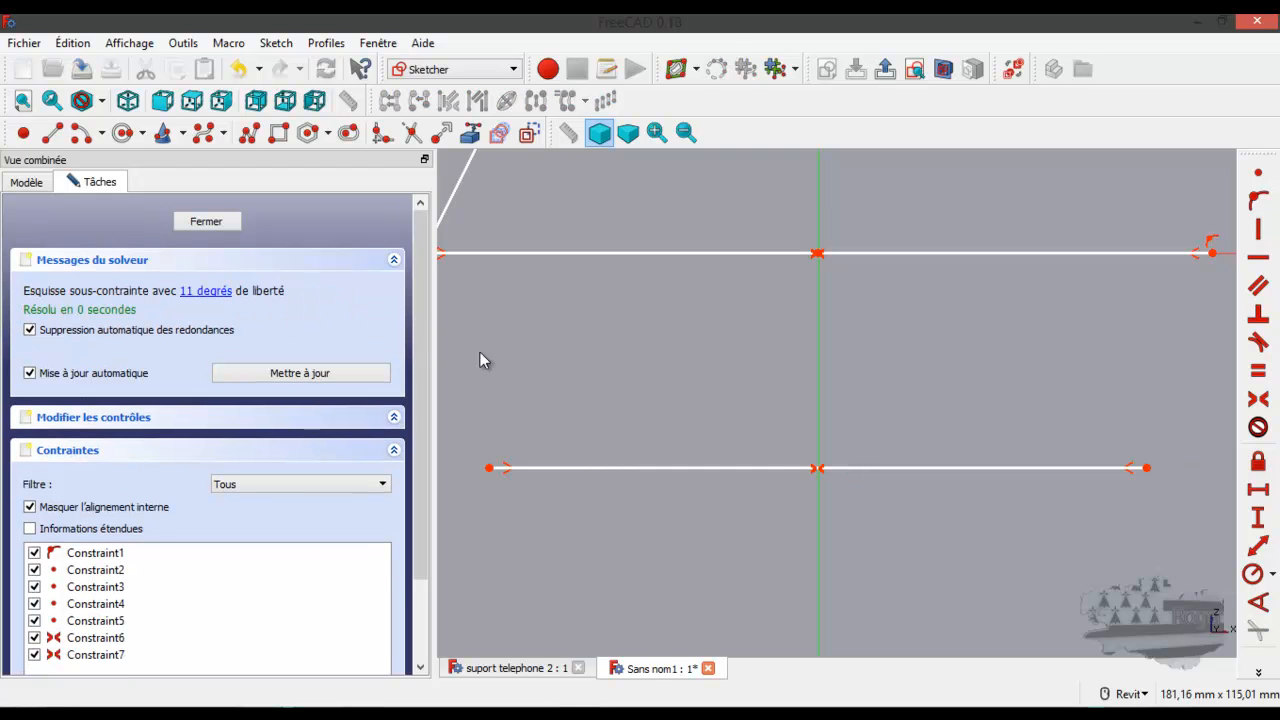
click(747, 467)
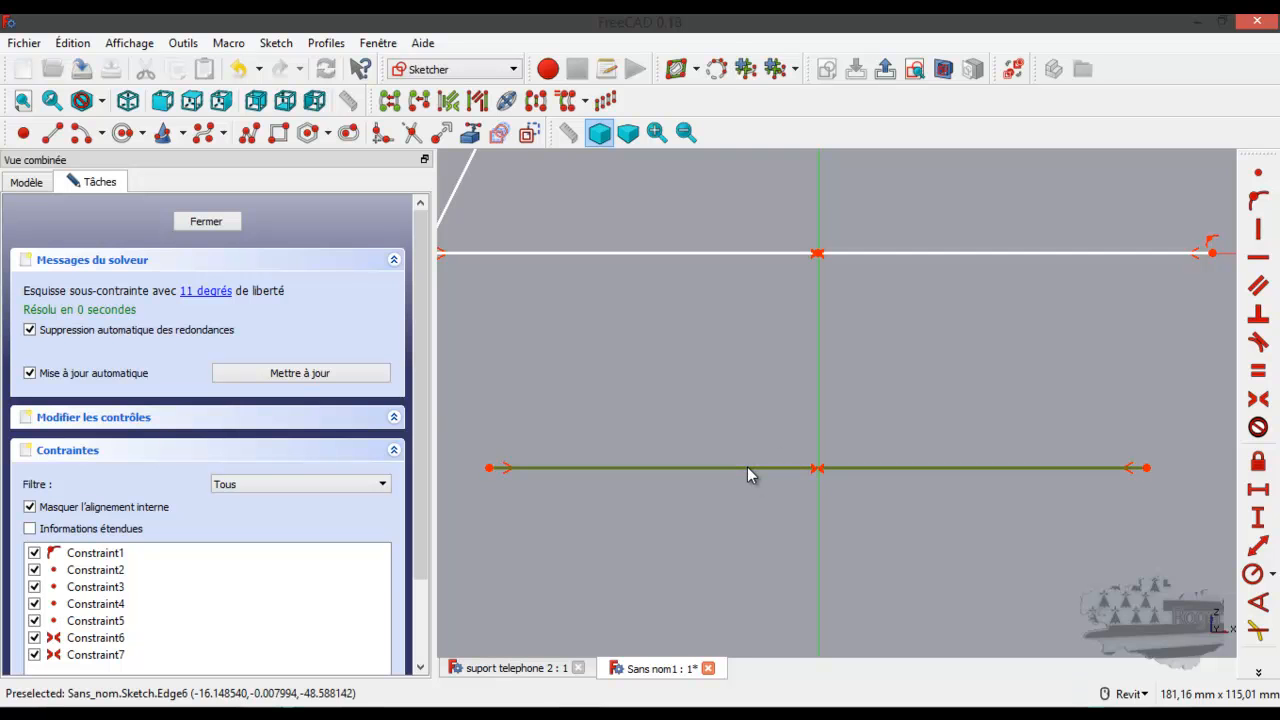
key(Delete)
Draw a horizontal line about 43 mm below the horizontal axis and constrain its endpoints symmetric about the vertical axis.
click(52, 132)
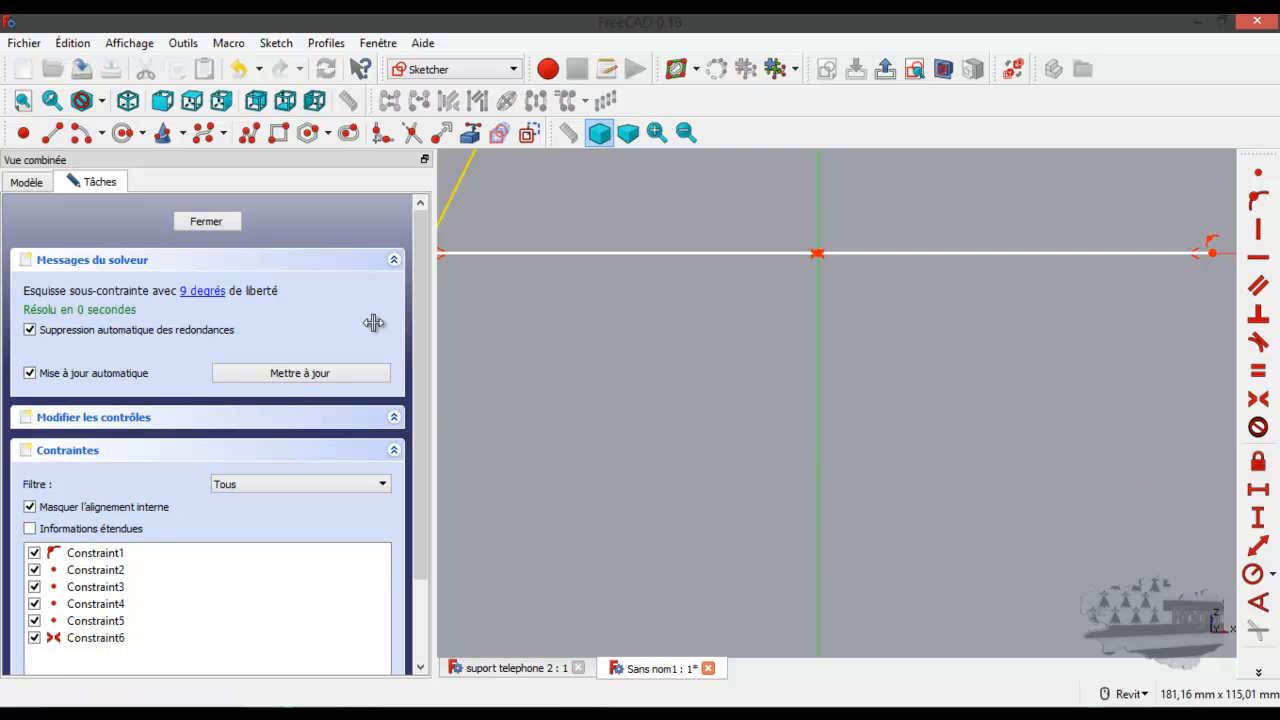
click(1048, 443)
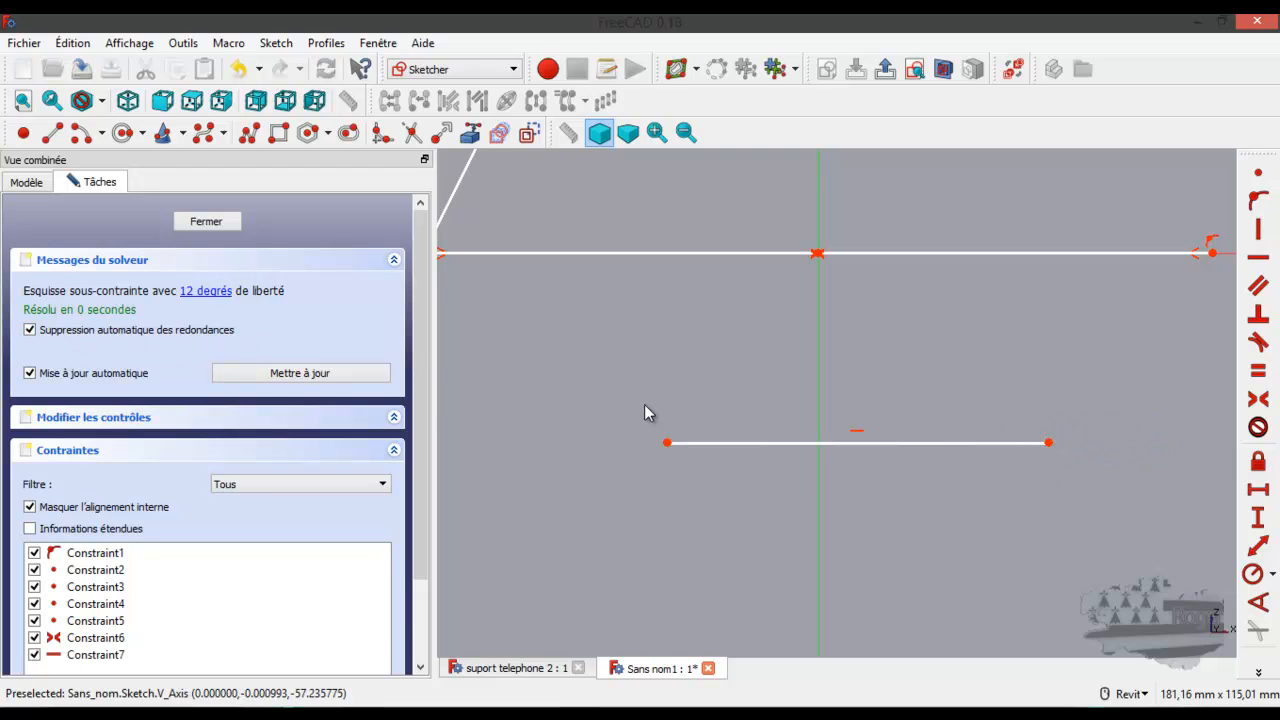
click(667, 442)
click(1046, 442)
click(820, 382)
click(1259, 399)
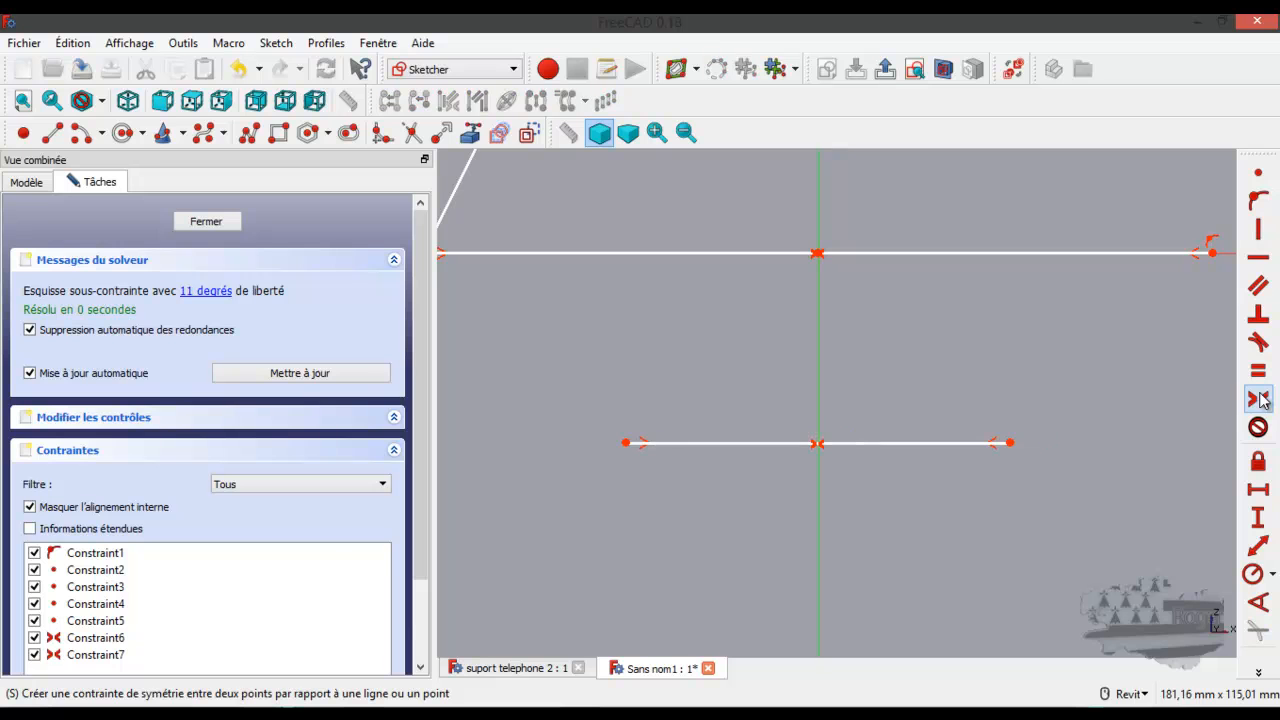
Delete the horizontal line drawn below the stand profile.
click(774, 443)
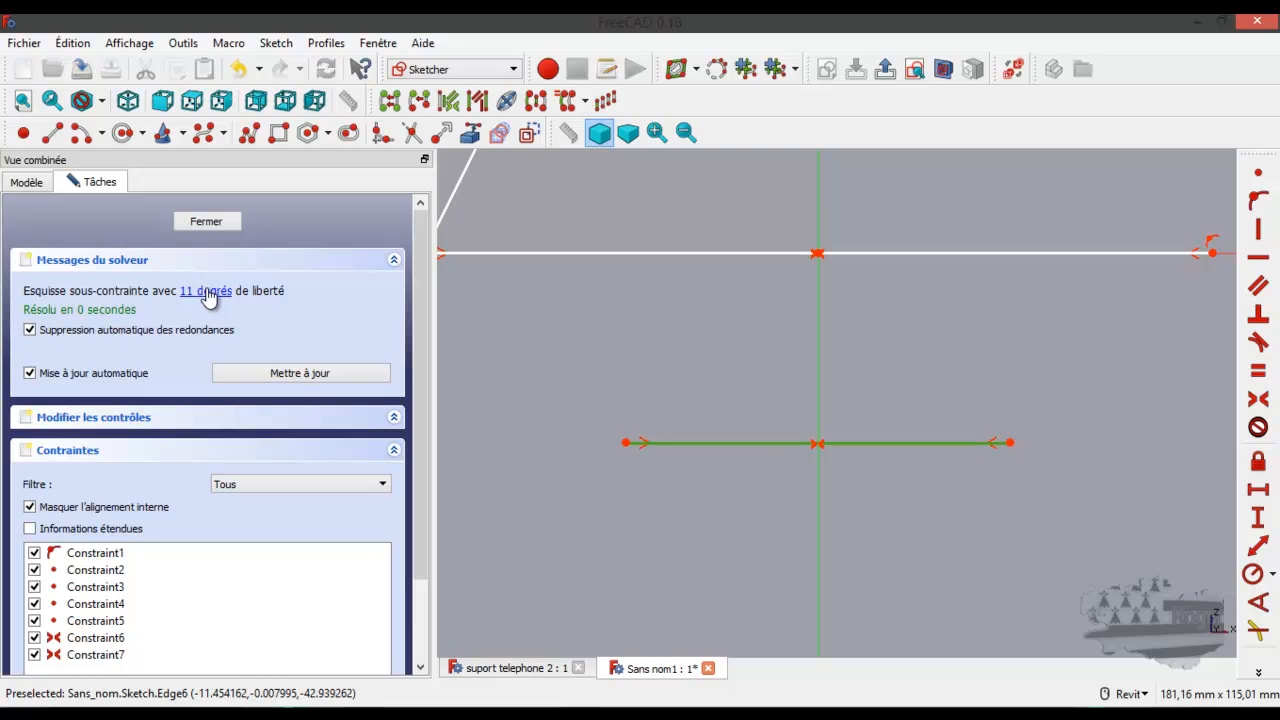
key(Delete)
scroll(794, 404, down, 6)
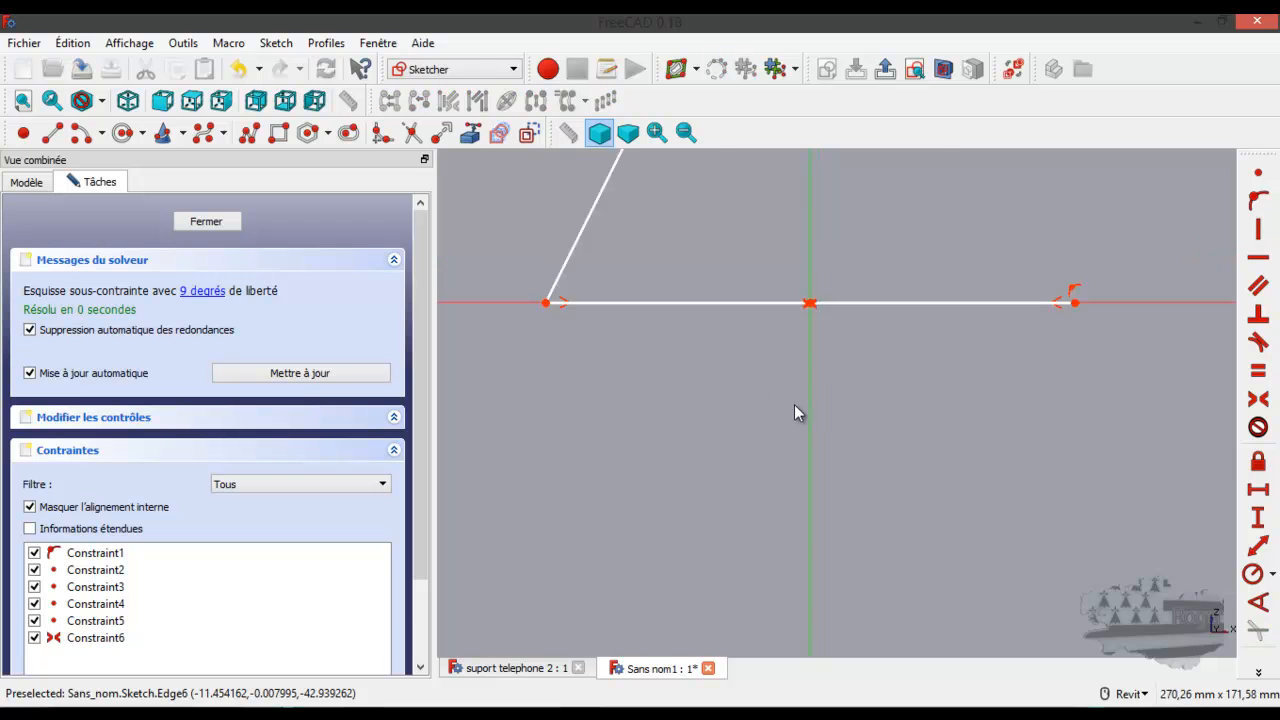
scroll(771, 372, up, 4)
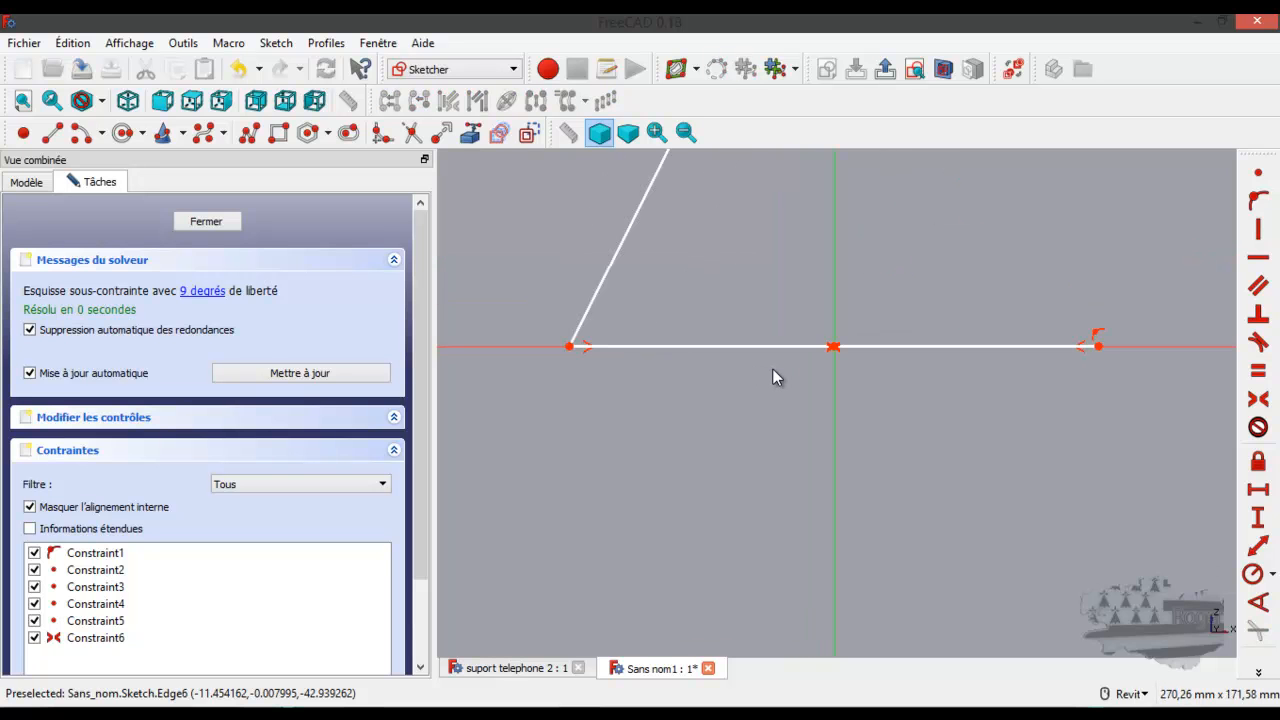
mouse_move(570, 347)
mouse_down()
mouse_move(557, 348)
mouse_move(569, 348)
mouse_up()
Fillet the stand profile's lower-left corner and its apex.
scroll(598, 384, down, 3)
scroll(604, 385, down, 2)
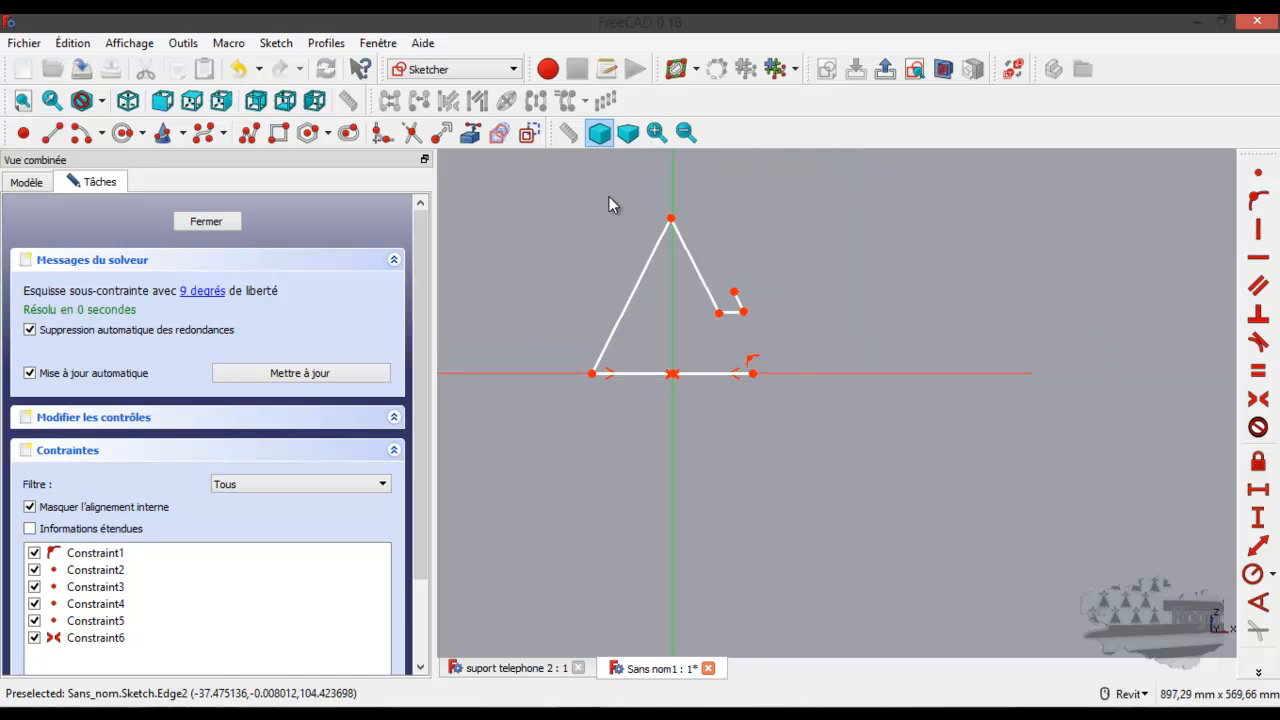
scroll(609, 199, up, 2)
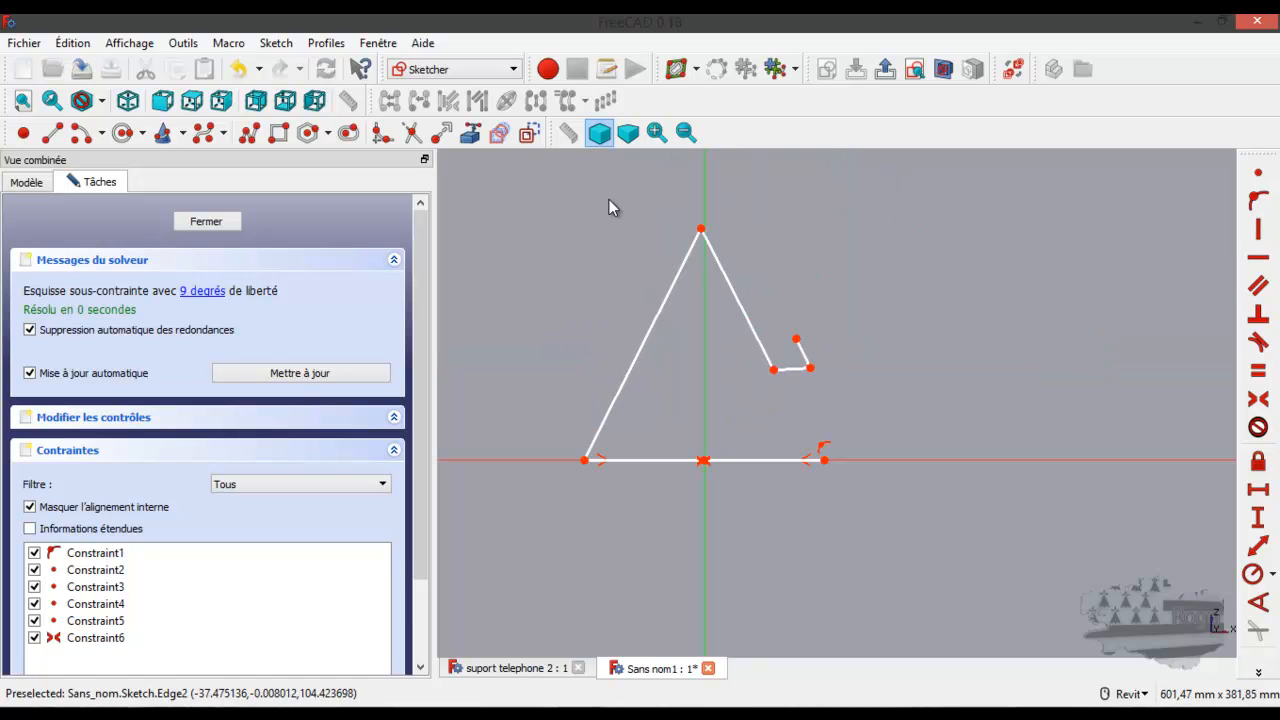
click(381, 138)
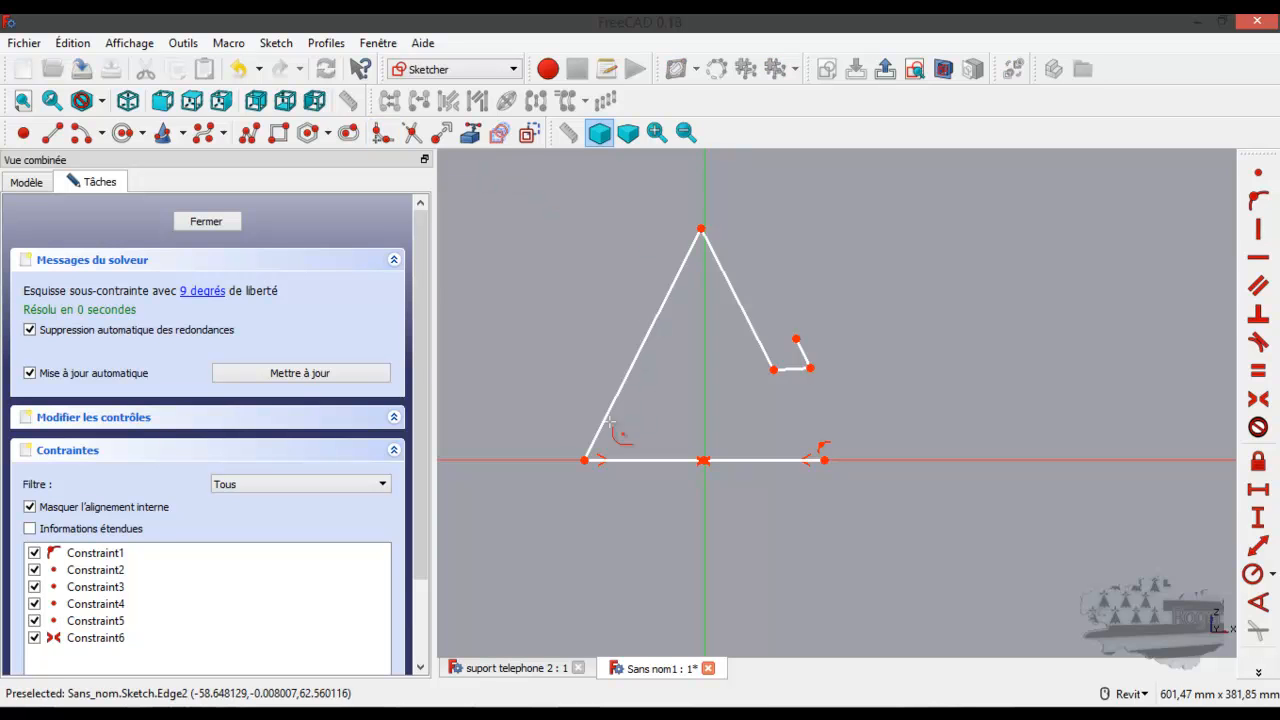
scroll(575, 468, up, 3)
click(597, 449)
scroll(597, 456, down, 2)
scroll(597, 456, down, 2)
scroll(682, 262, up, 3)
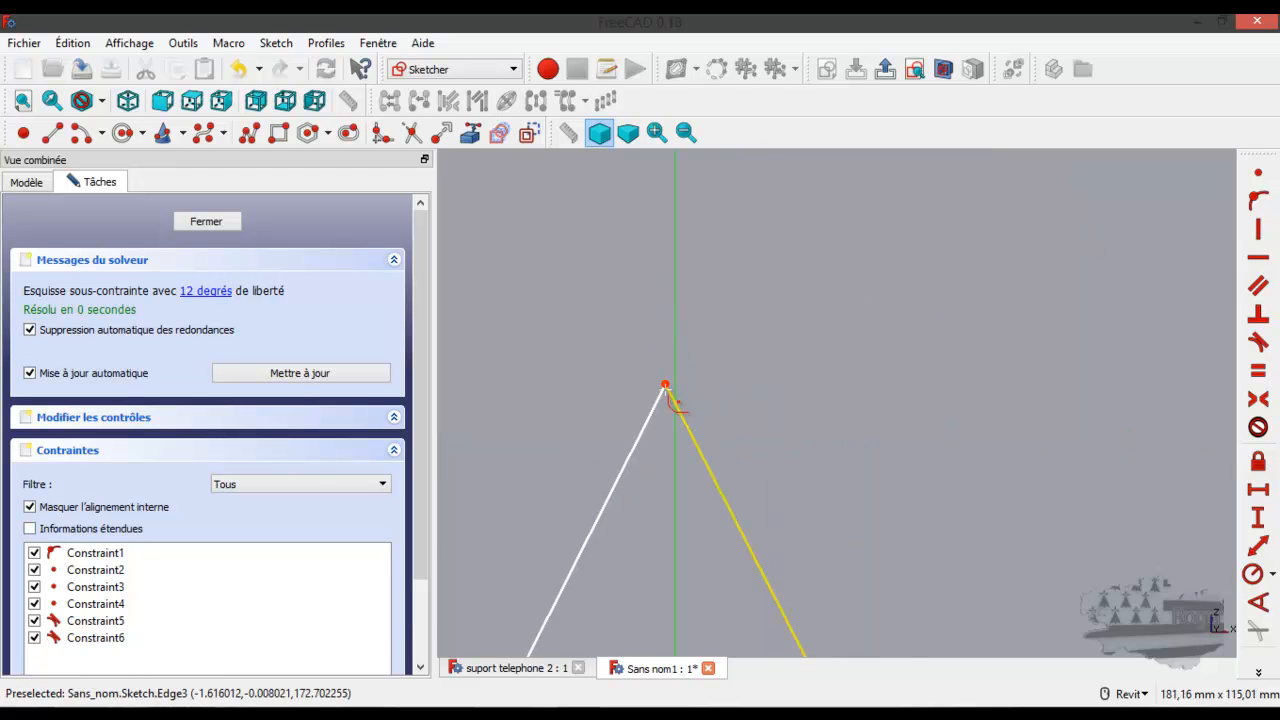
click(666, 386)
Fillet both corners of the small phone-holding lip at the end of the profile's right leg.
scroll(657, 277, down, 3)
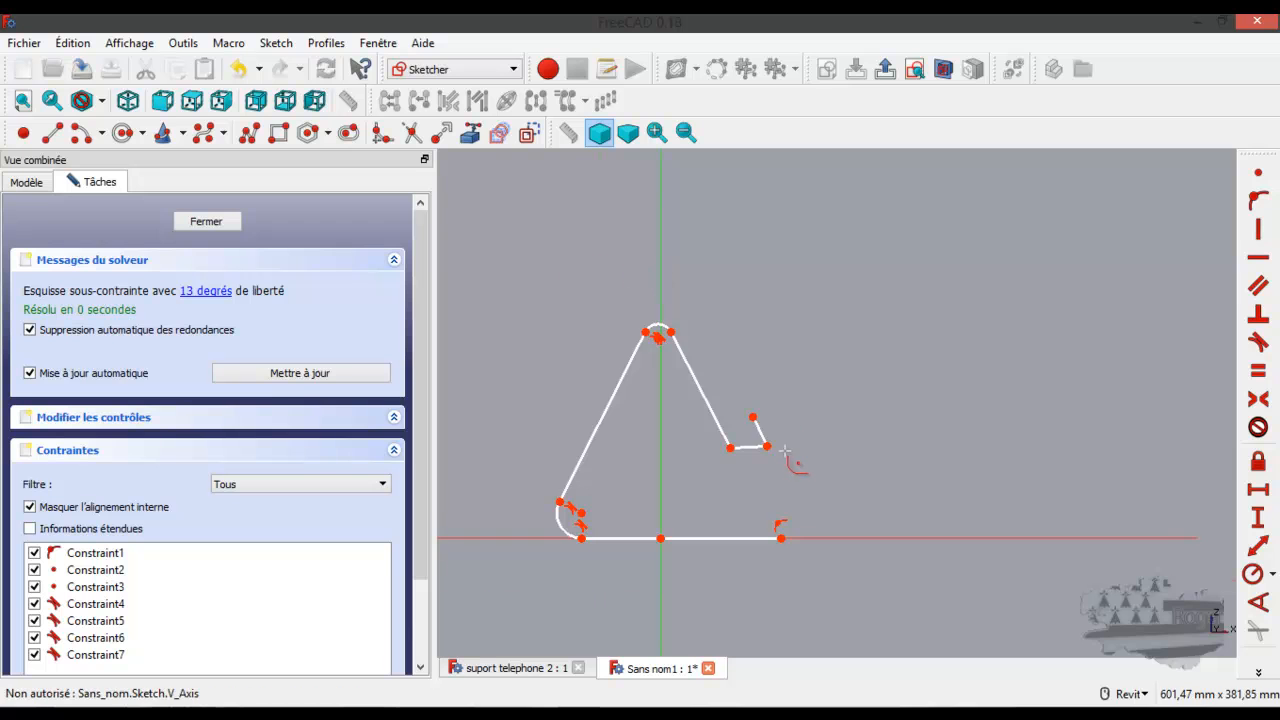
scroll(695, 455, up, 4)
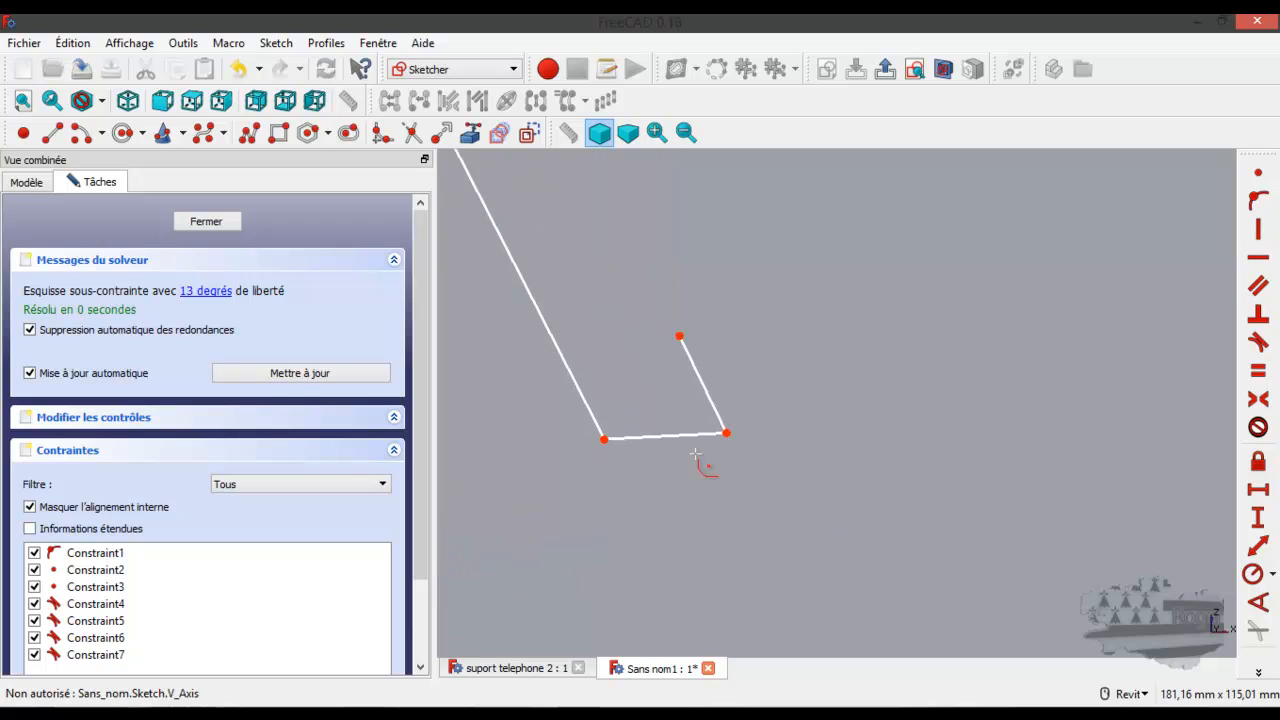
click(604, 439)
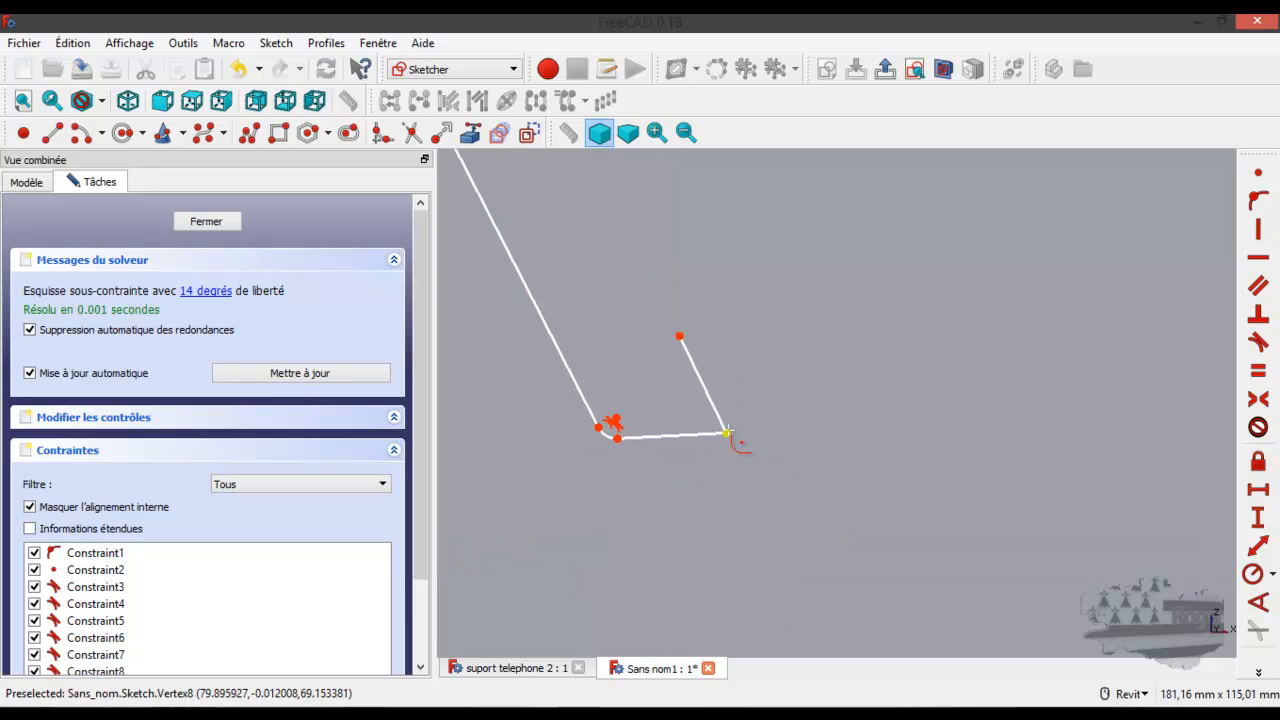
click(729, 436)
Pull the base line off the horizontal axis and constrain its left endpoint, at the fillet, onto that axis.
scroll(800, 438, down, 2)
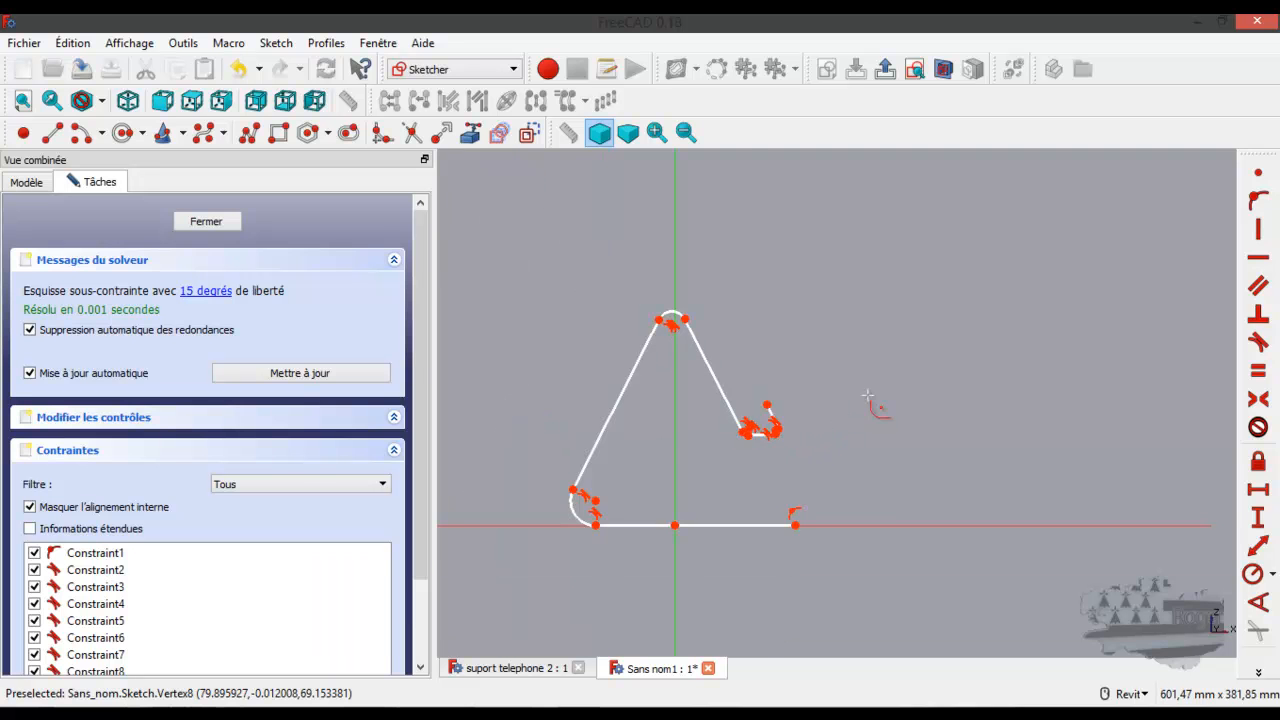
scroll(812, 527, up, 2)
scroll(812, 527, down, 2)
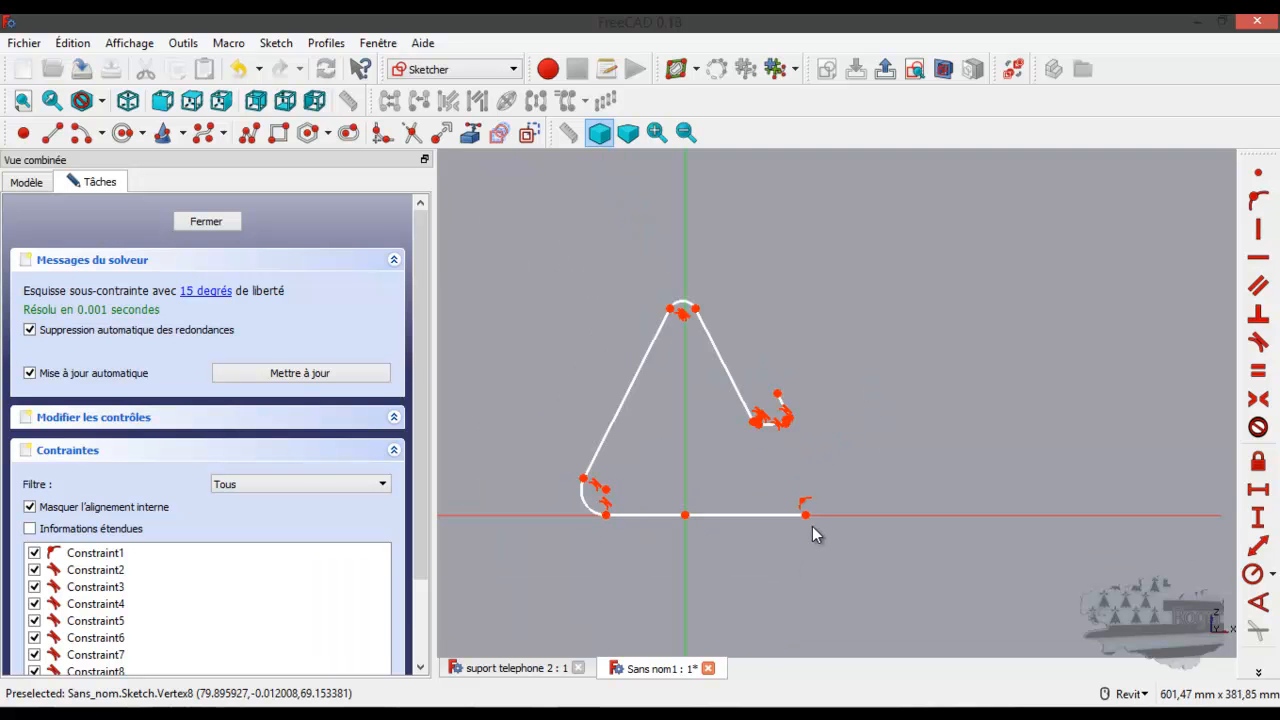
scroll(815, 527, up, 2)
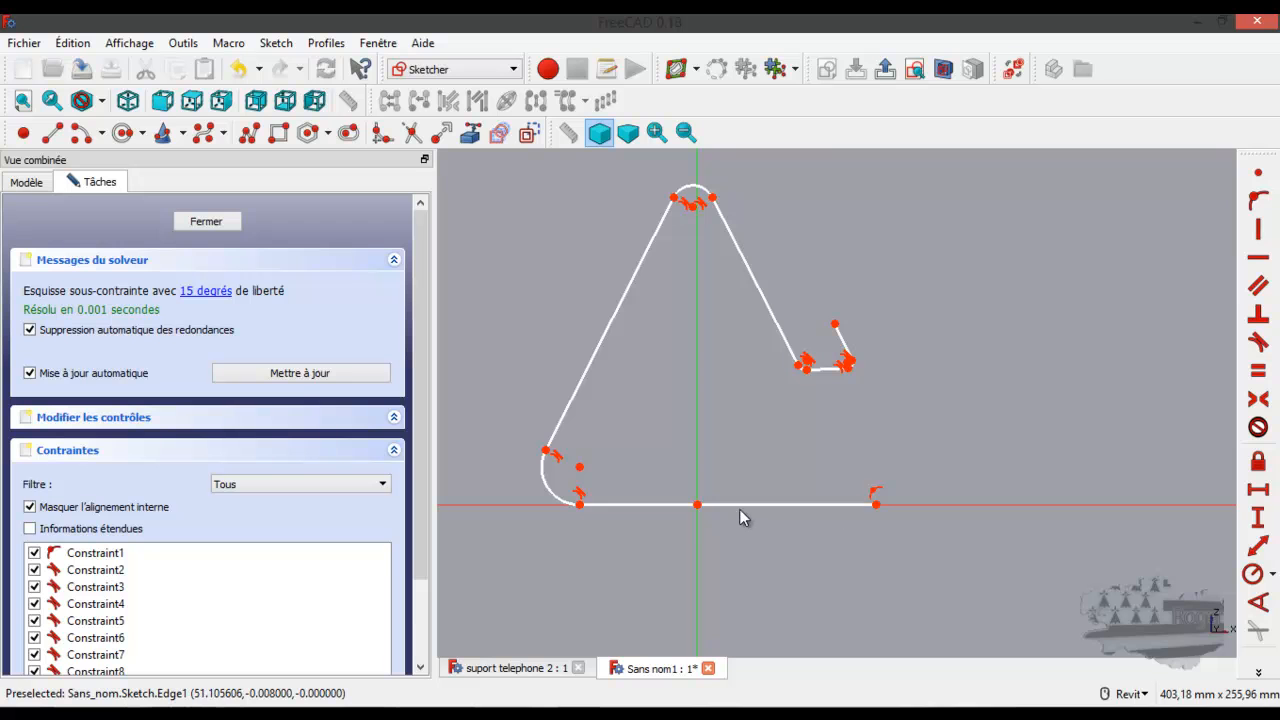
mouse_move(739, 505)
mouse_down()
mouse_move(779, 506)
mouse_move(748, 520)
mouse_move(747, 487)
mouse_up()
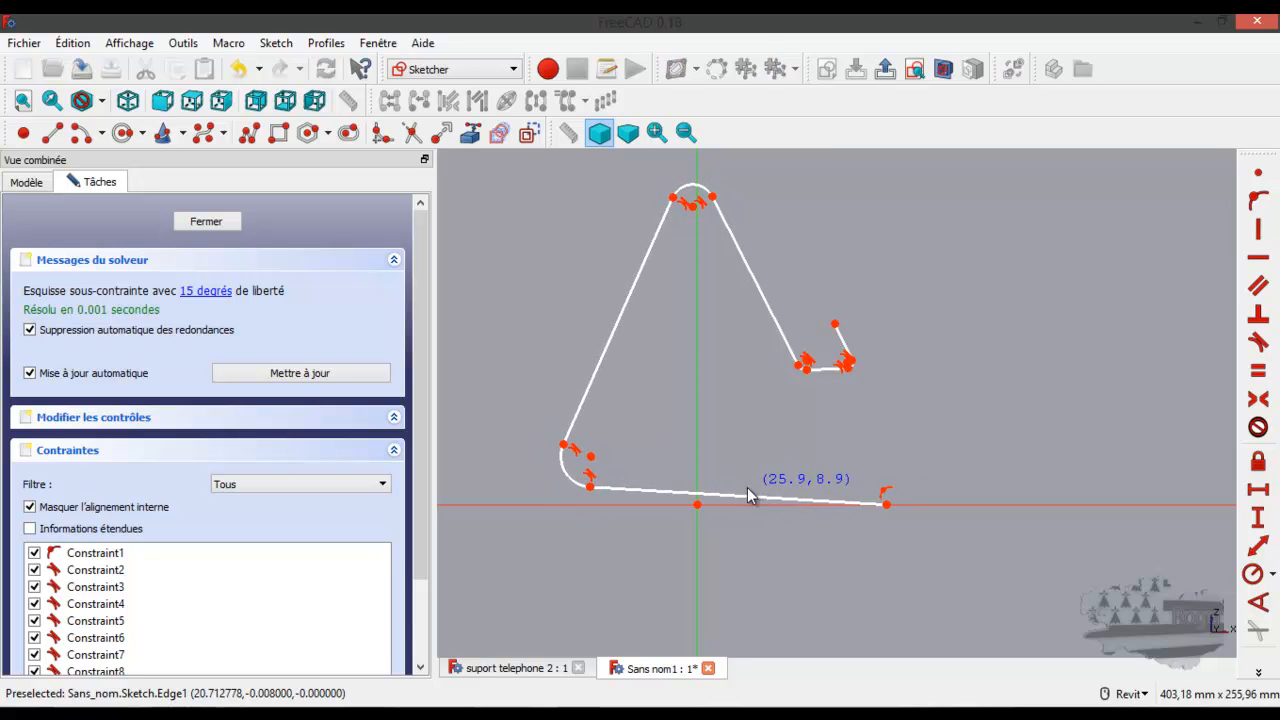
click(639, 505)
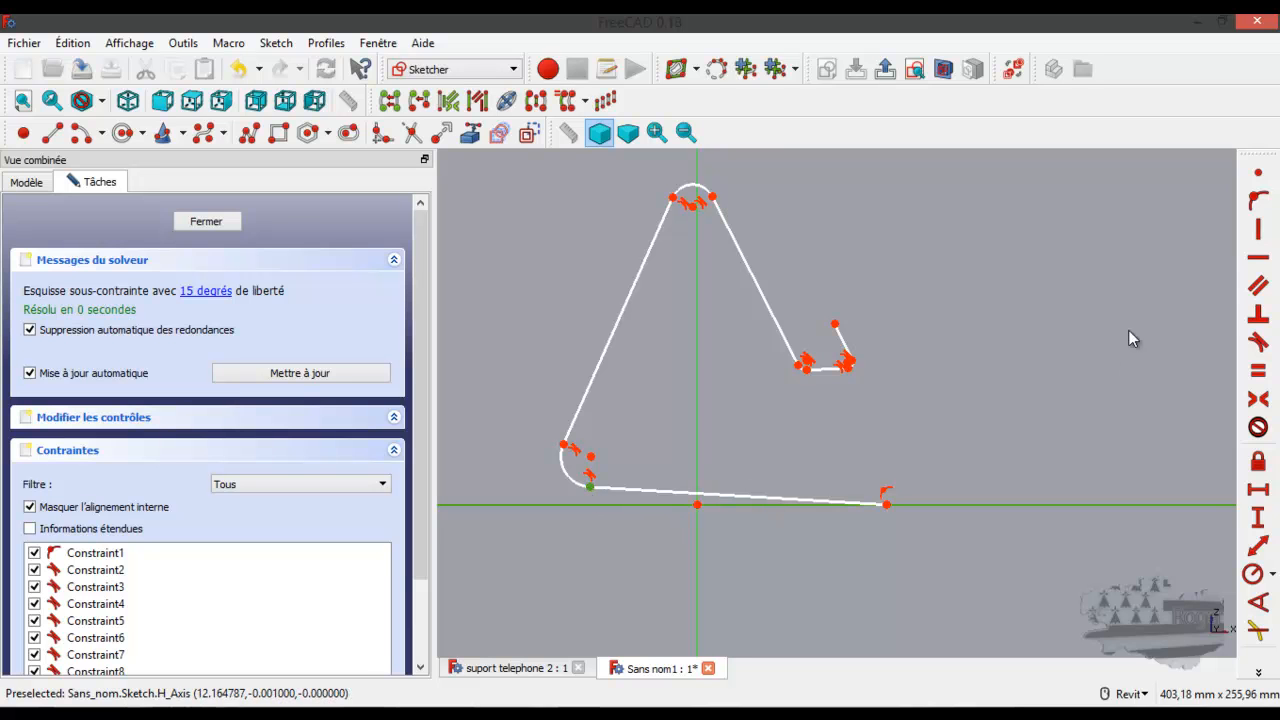
click(1258, 201)
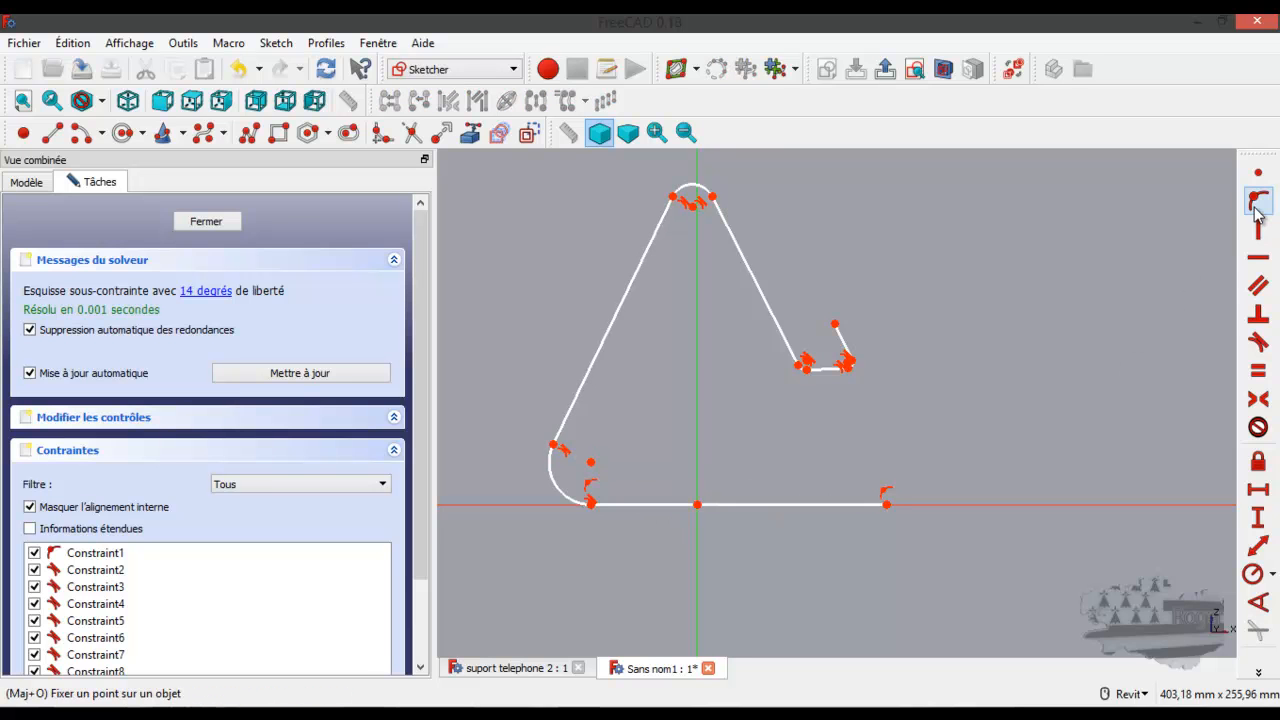
Constrain the base line's two endpoints to be symmetric about the sketch origin.
click(590, 504)
click(886, 504)
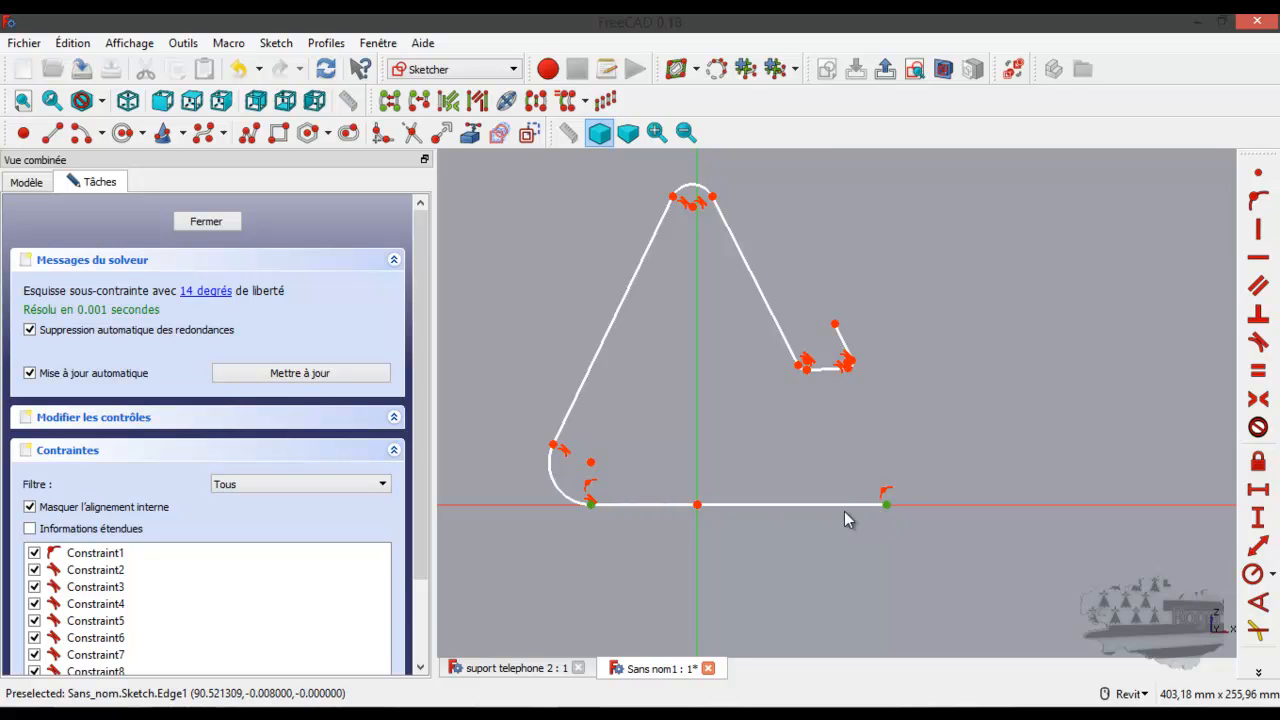
click(697, 504)
click(1258, 398)
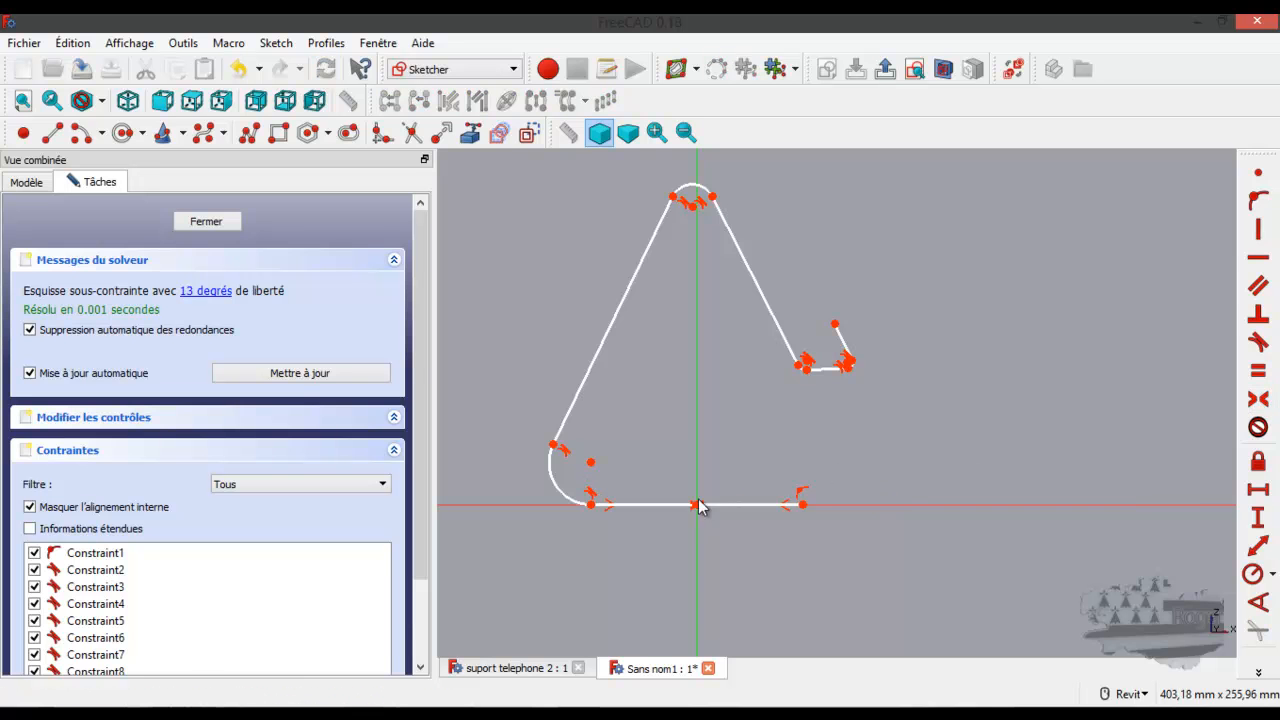
Set the base line's horizontal length to 102 mm and place the dimension below the line.
click(644, 504)
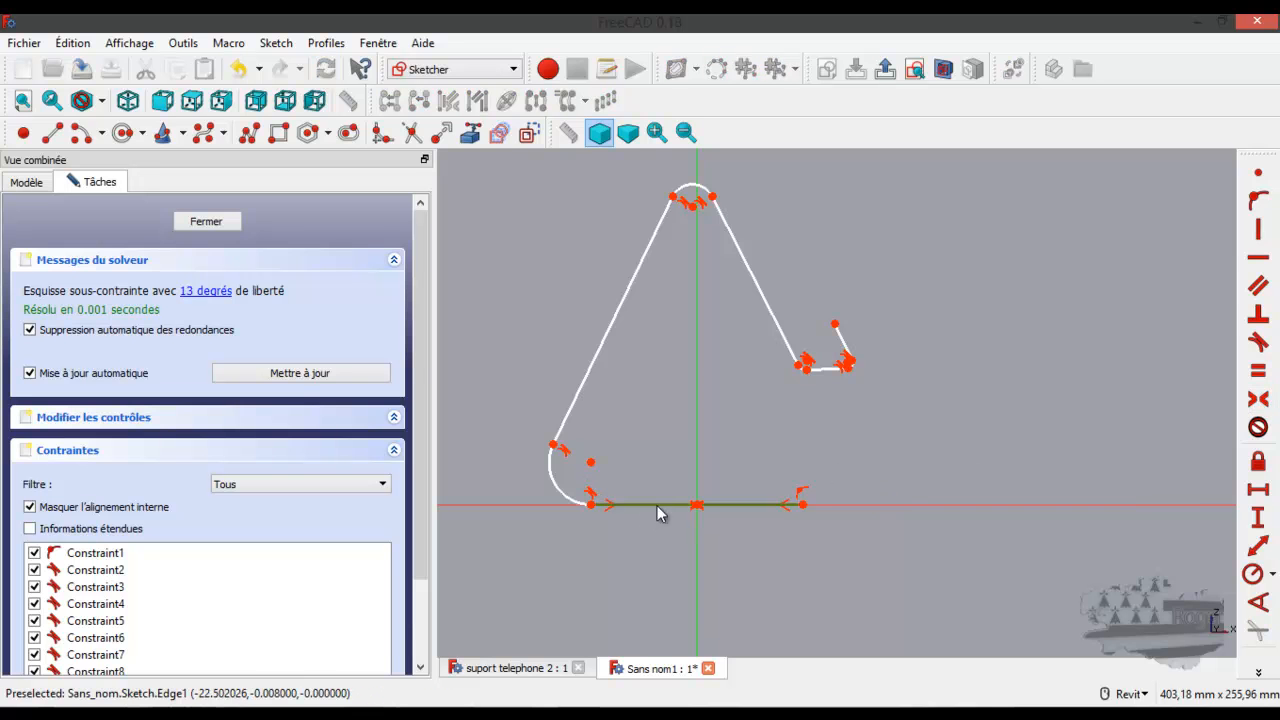
click(1258, 489)
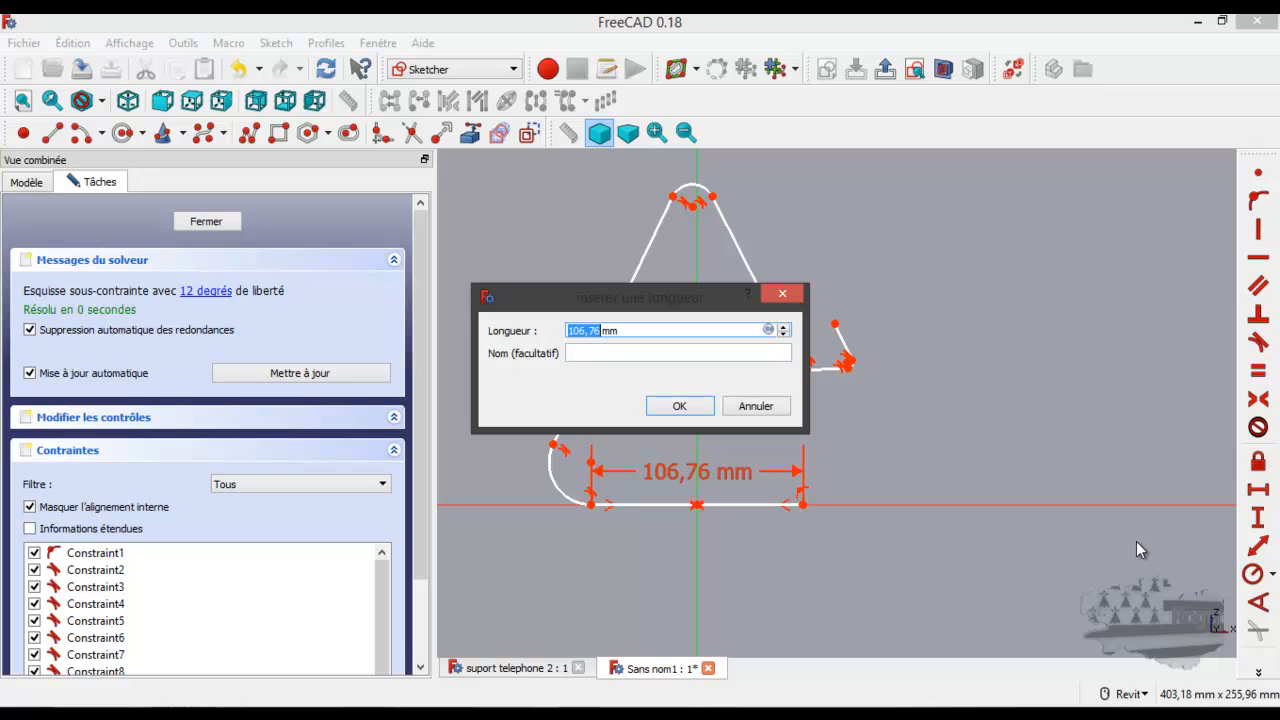
text(10)
key(Return)
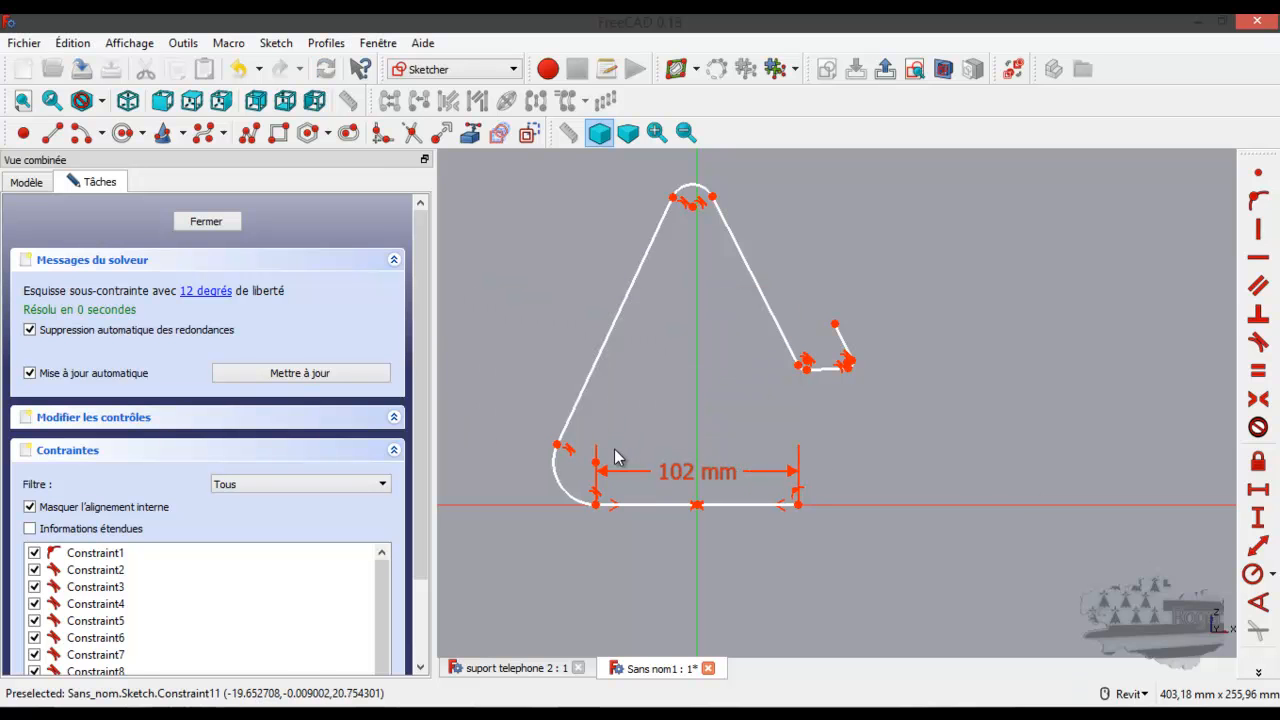
drag(660, 474, 670, 563)
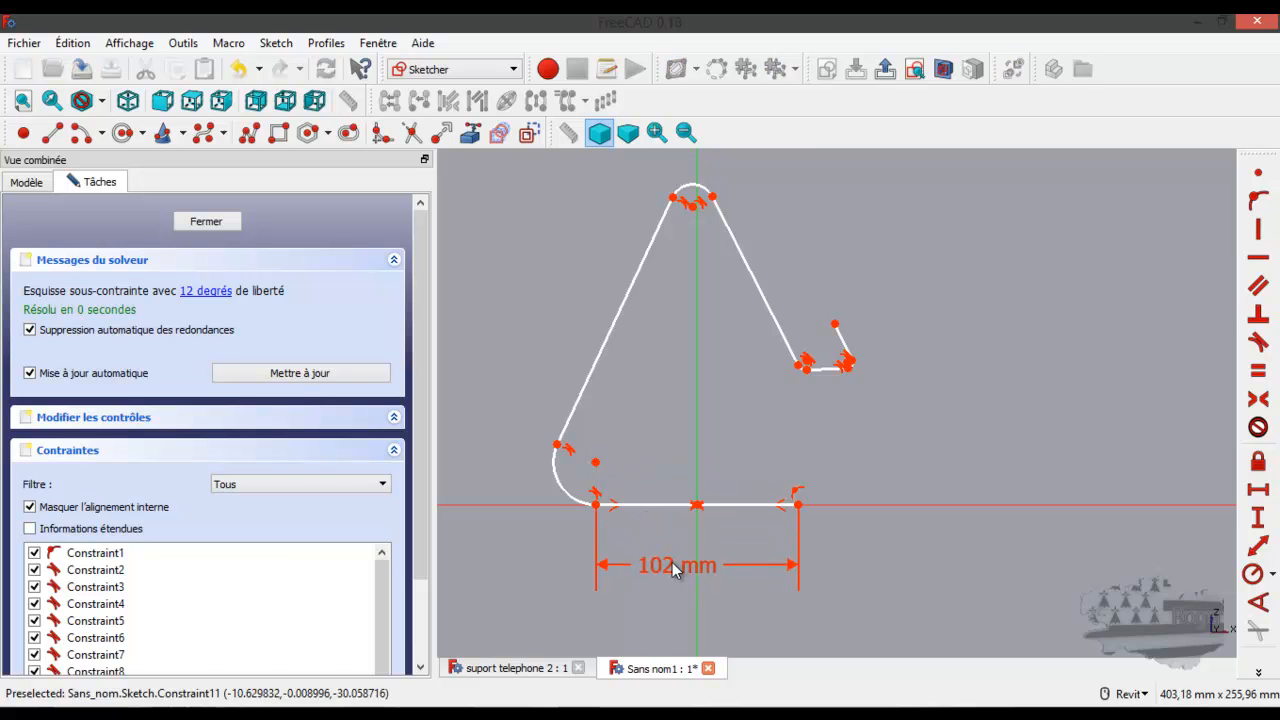
Set the radius of the stand profile's lower-left fillet to 9 mm.
click(556, 489)
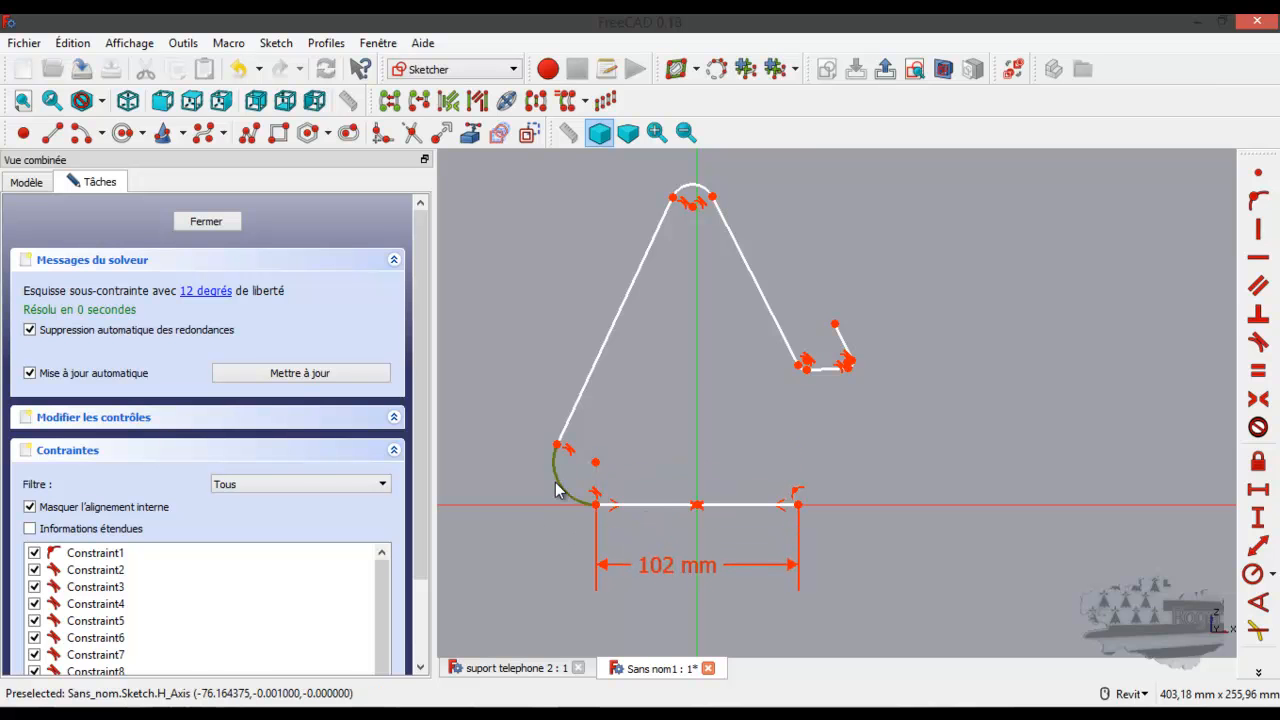
click(1256, 573)
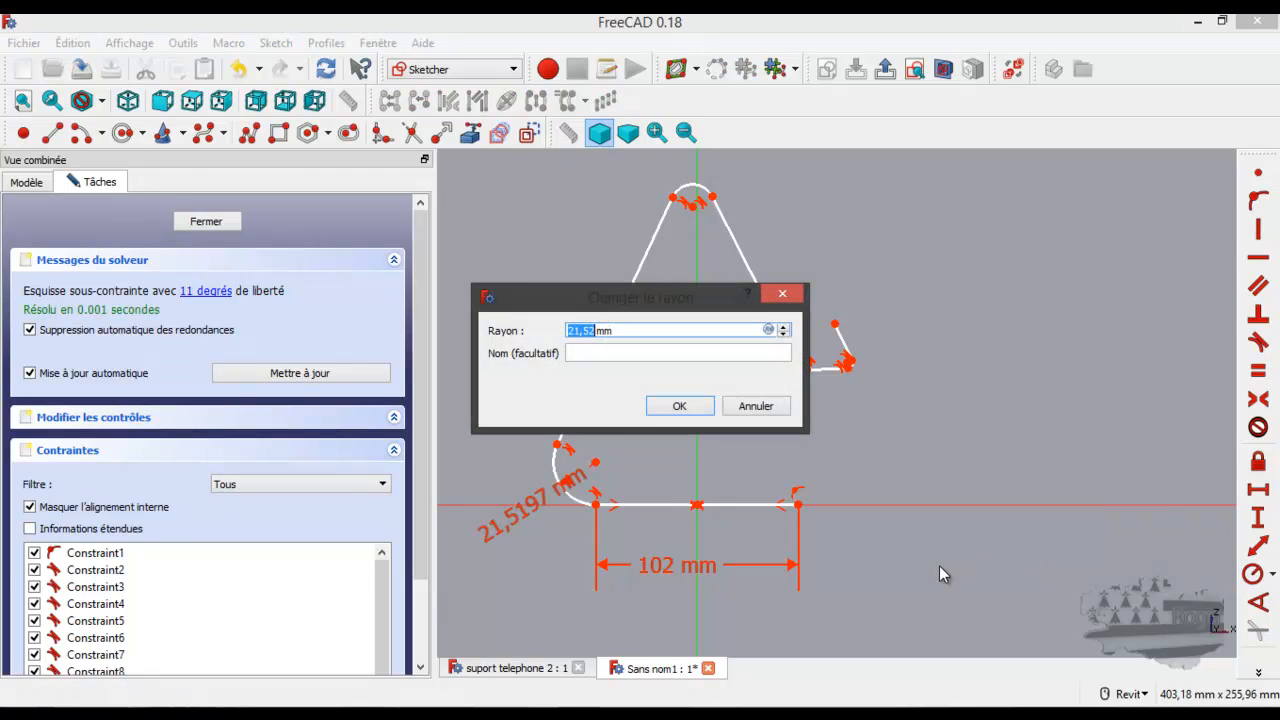
text(9)
key(Return)
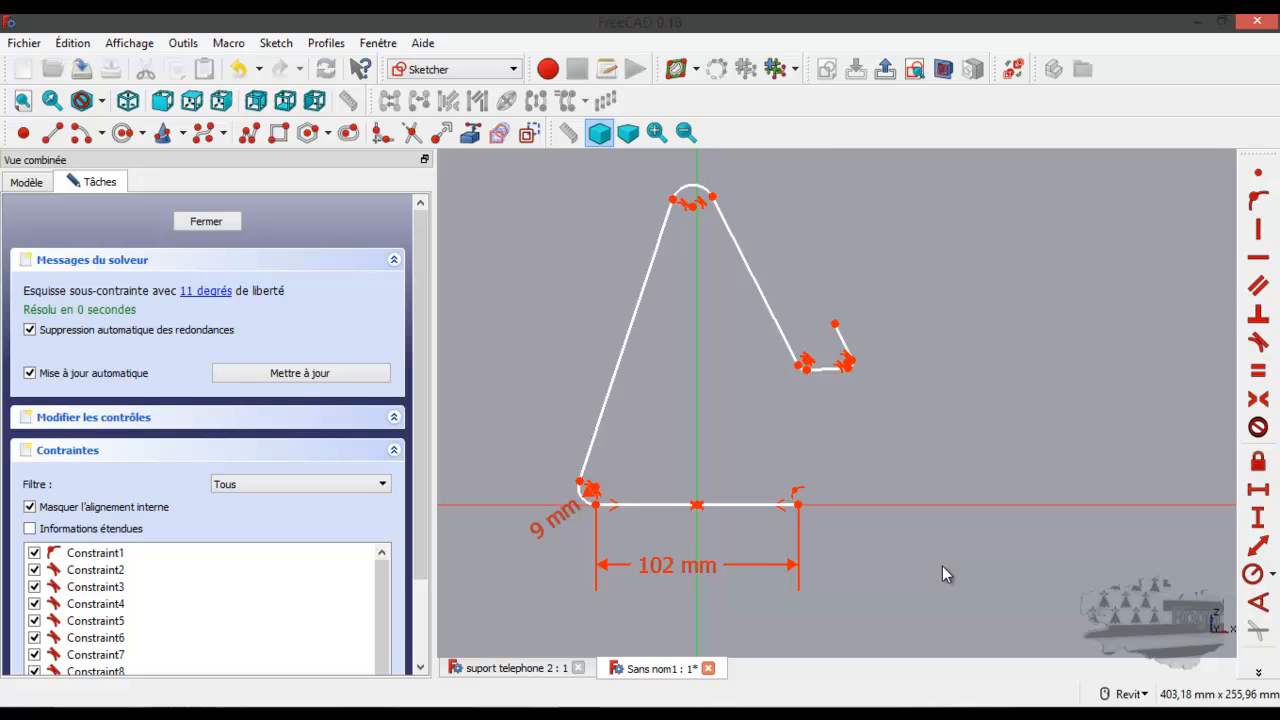
Set the length of the profile's sloping left leg to 135 mm.
click(606, 404)
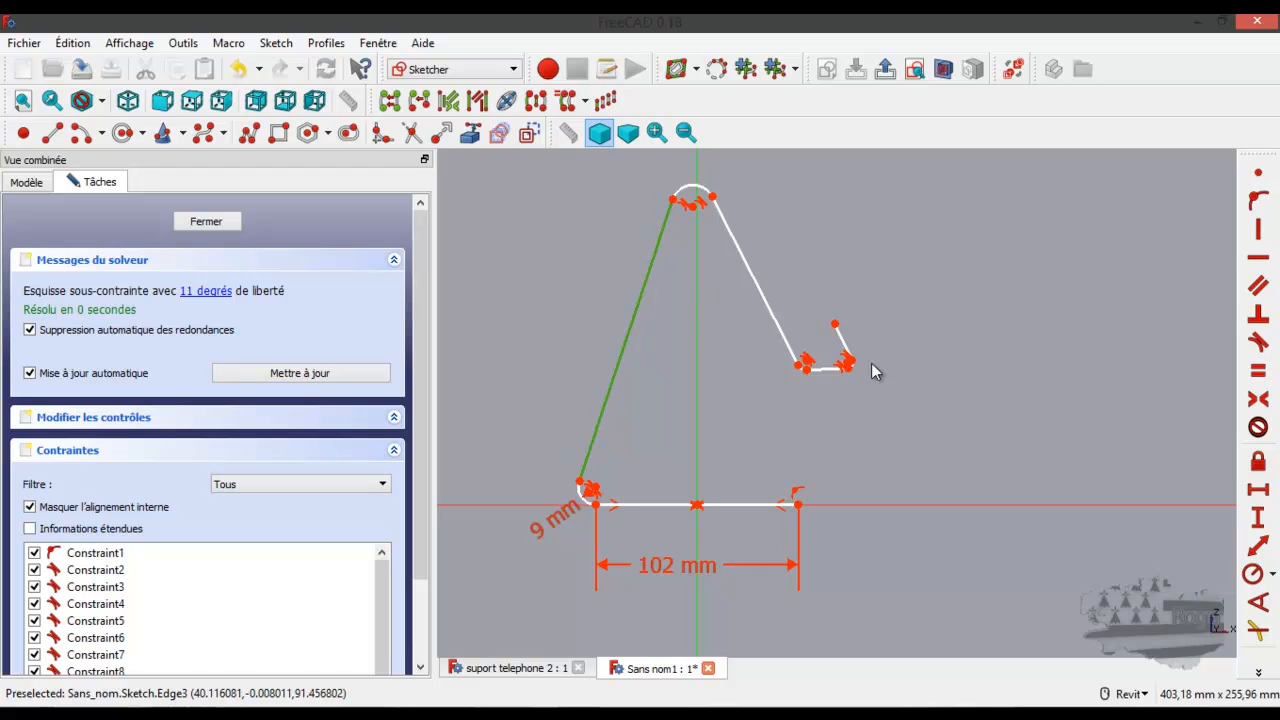
click(1256, 545)
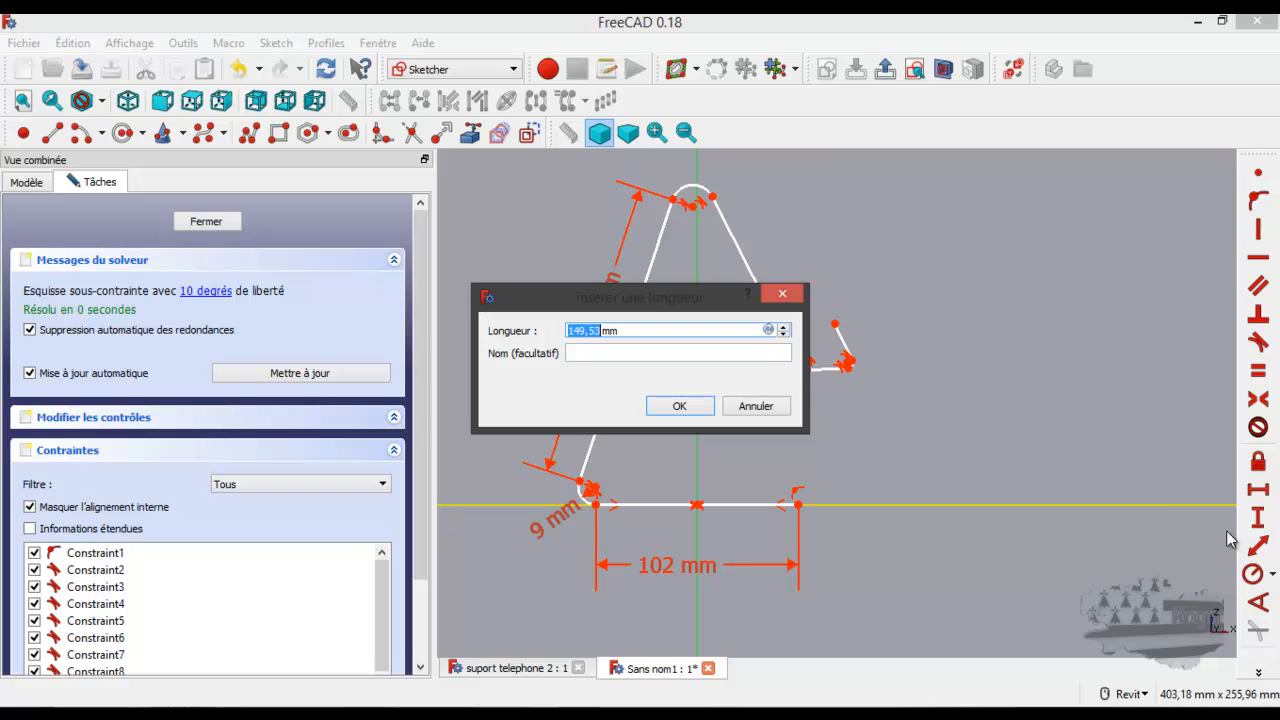
text(1)
key(Return)
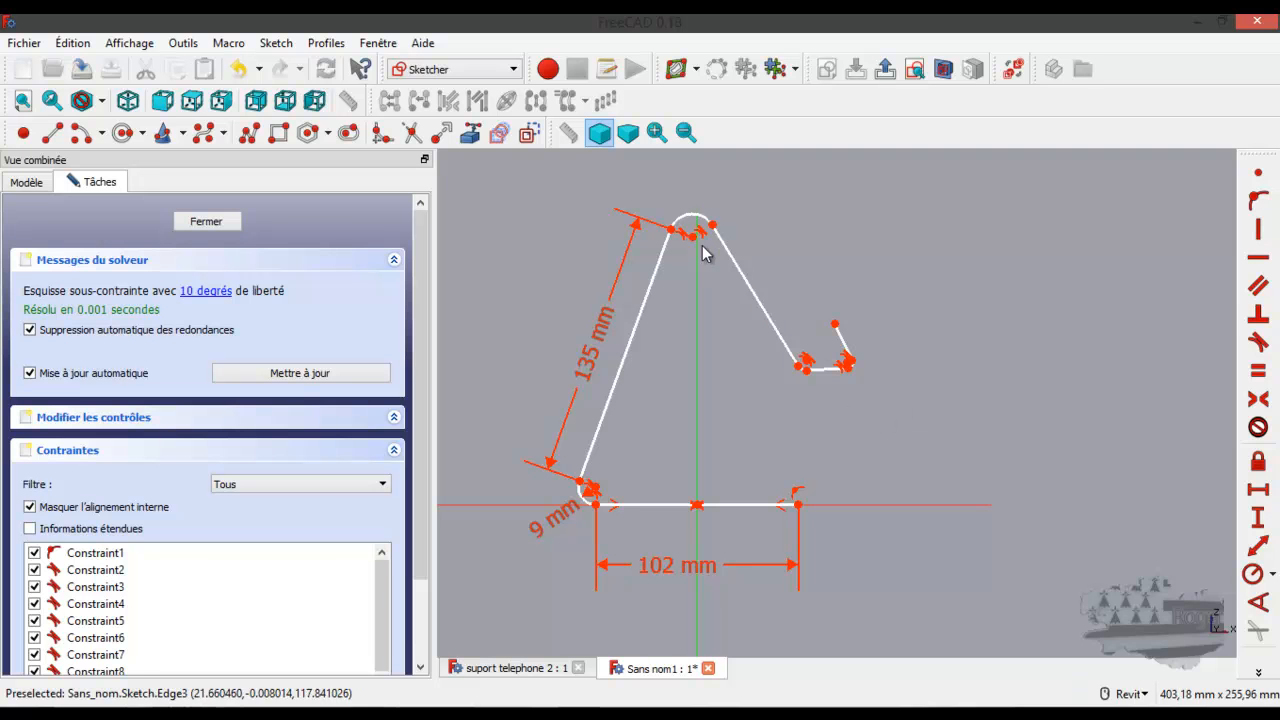
Set the radius of the fillet at the profile's apex to 4.5 mm.
click(688, 222)
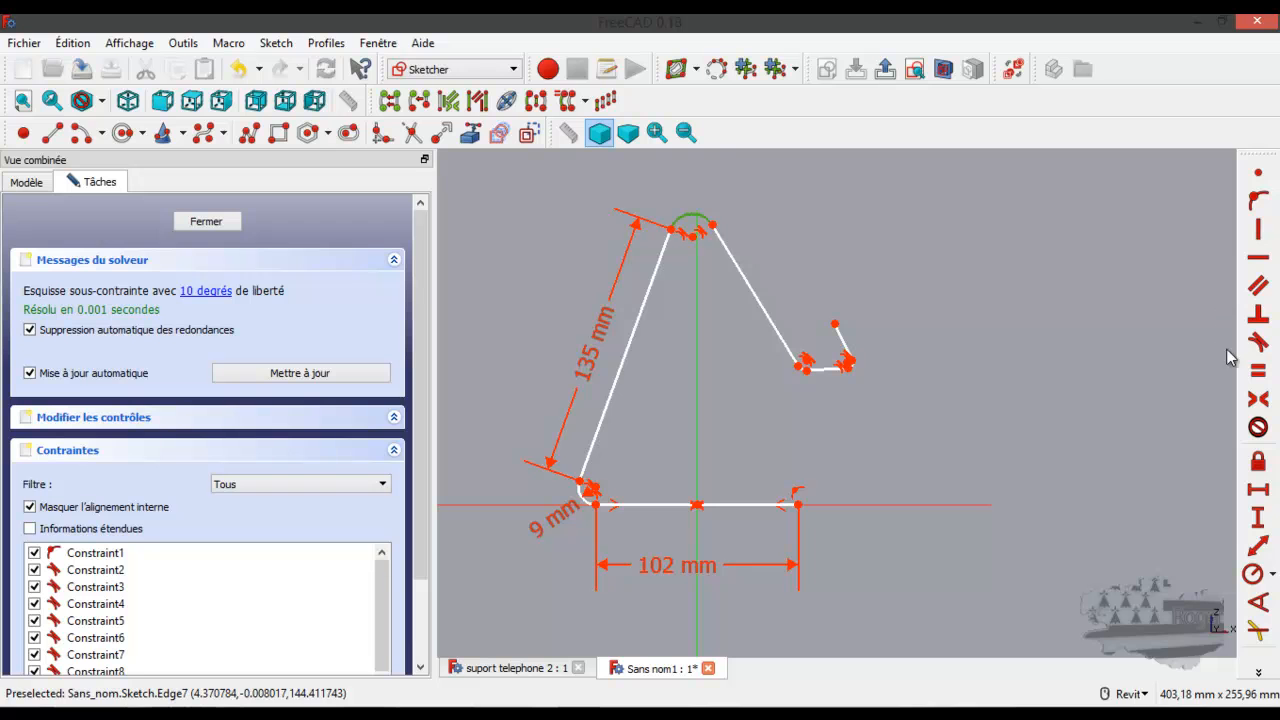
click(1252, 574)
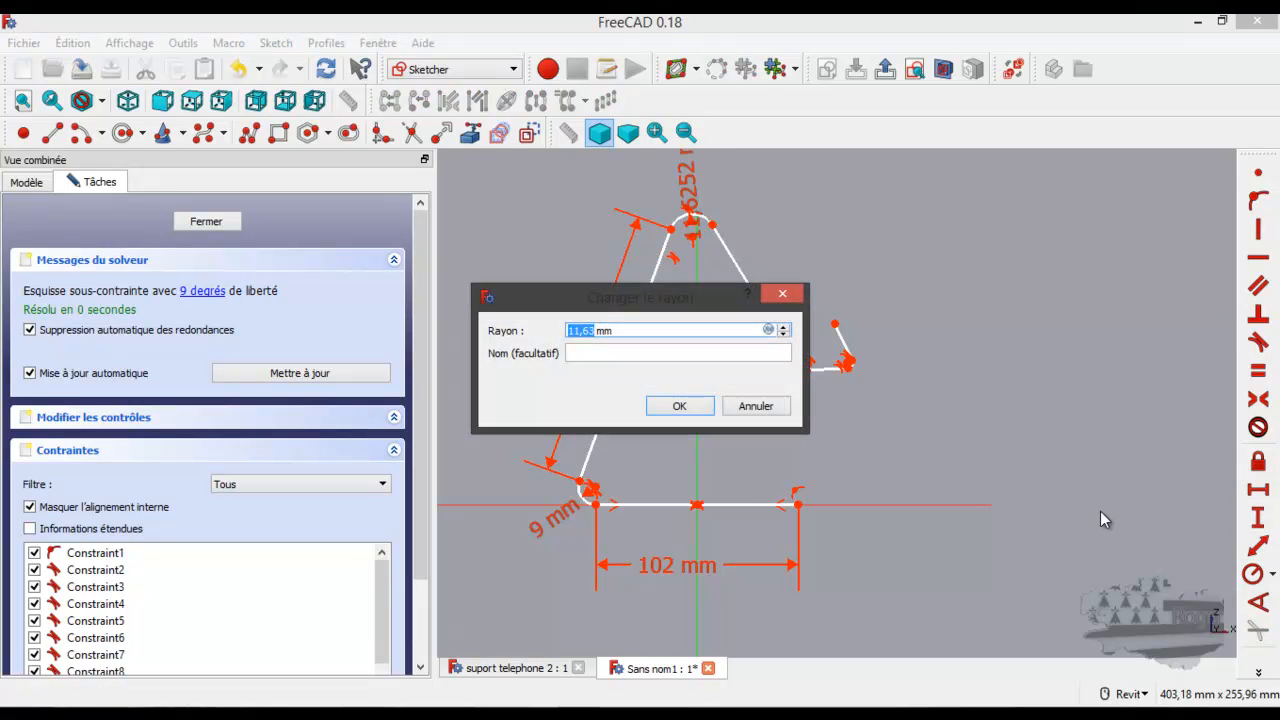
text(4,)
key(Return)
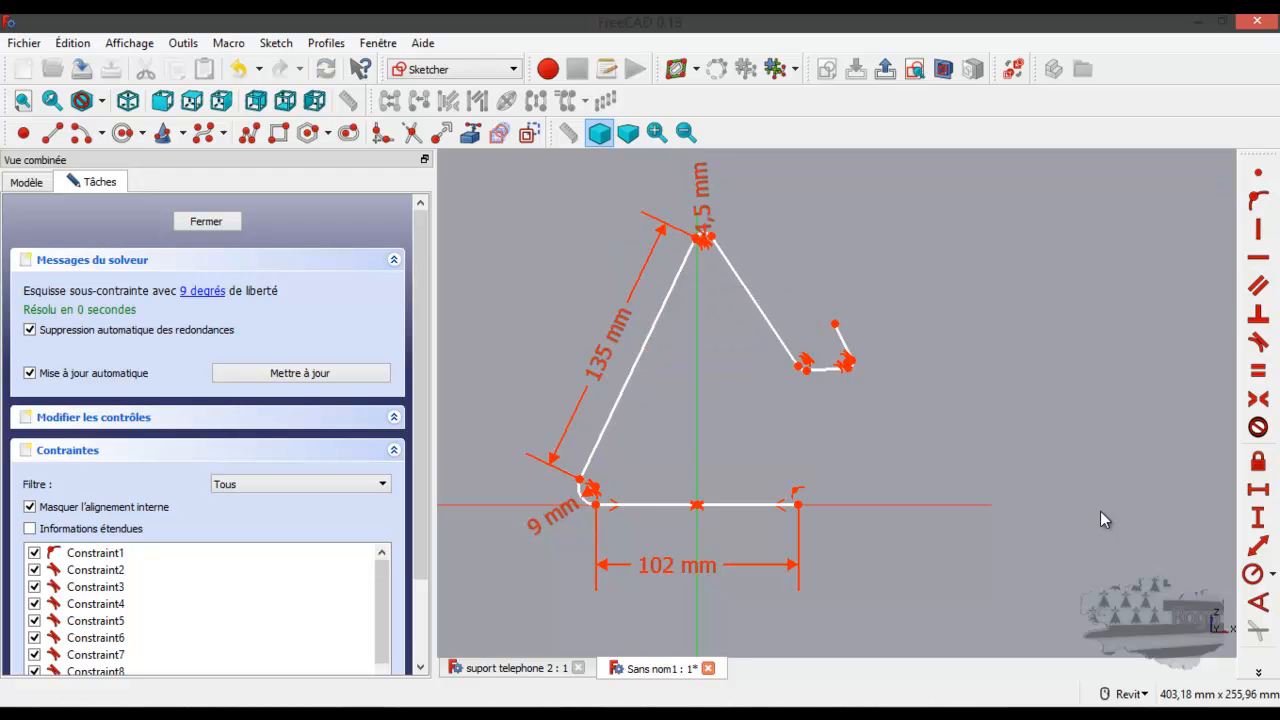
Set the horizontal distance between the sketch origin and the lower end of the right leg to 28 mm.
scroll(795, 360, up, 5)
scroll(791, 359, down, 3)
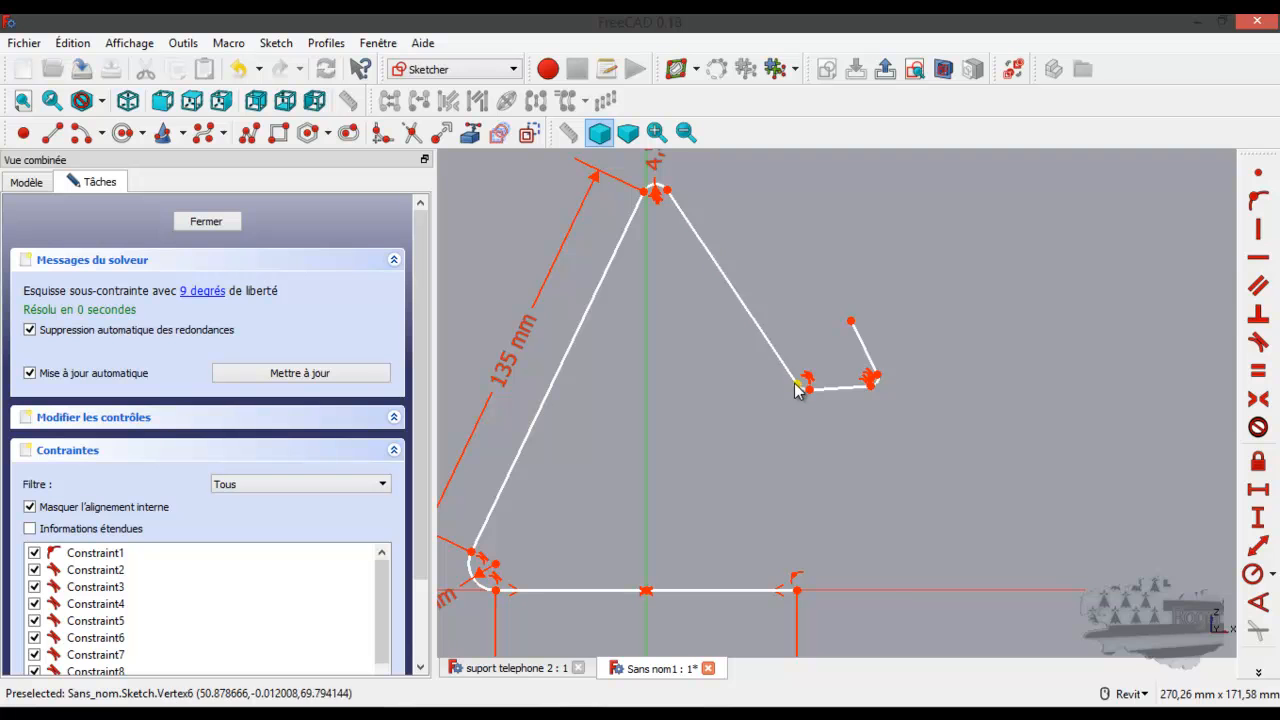
click(799, 386)
click(646, 591)
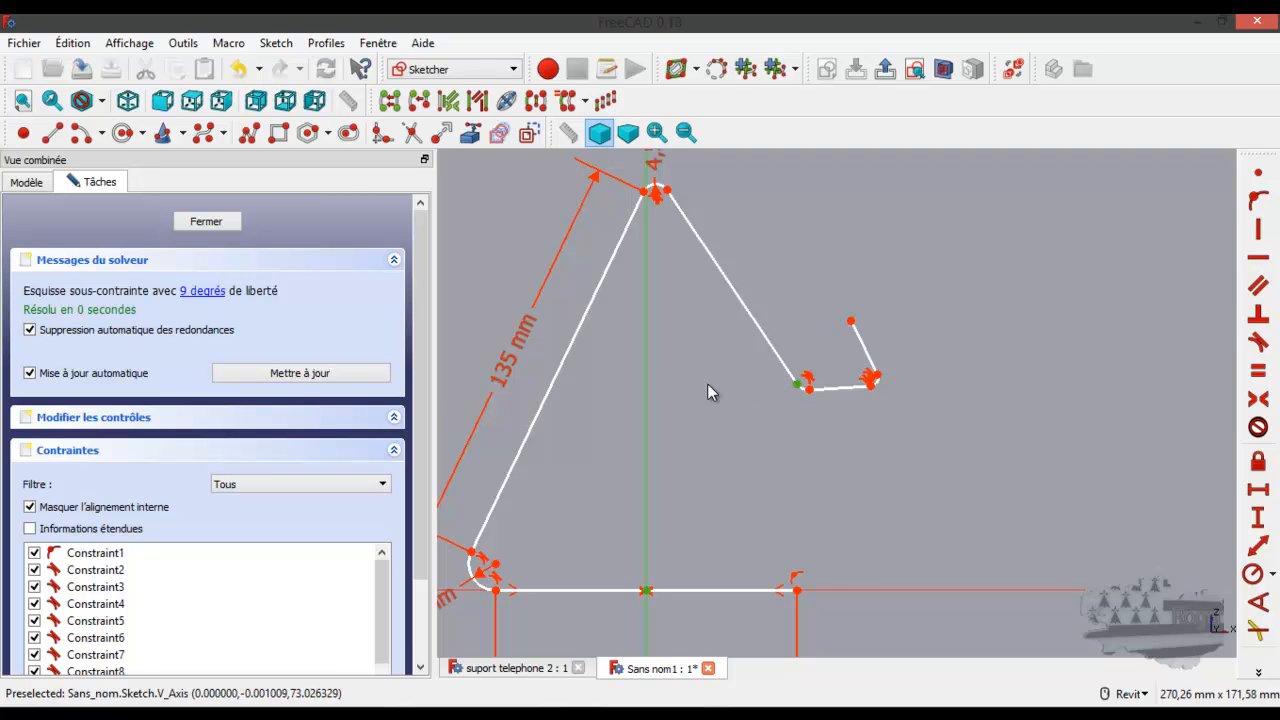
click(1257, 490)
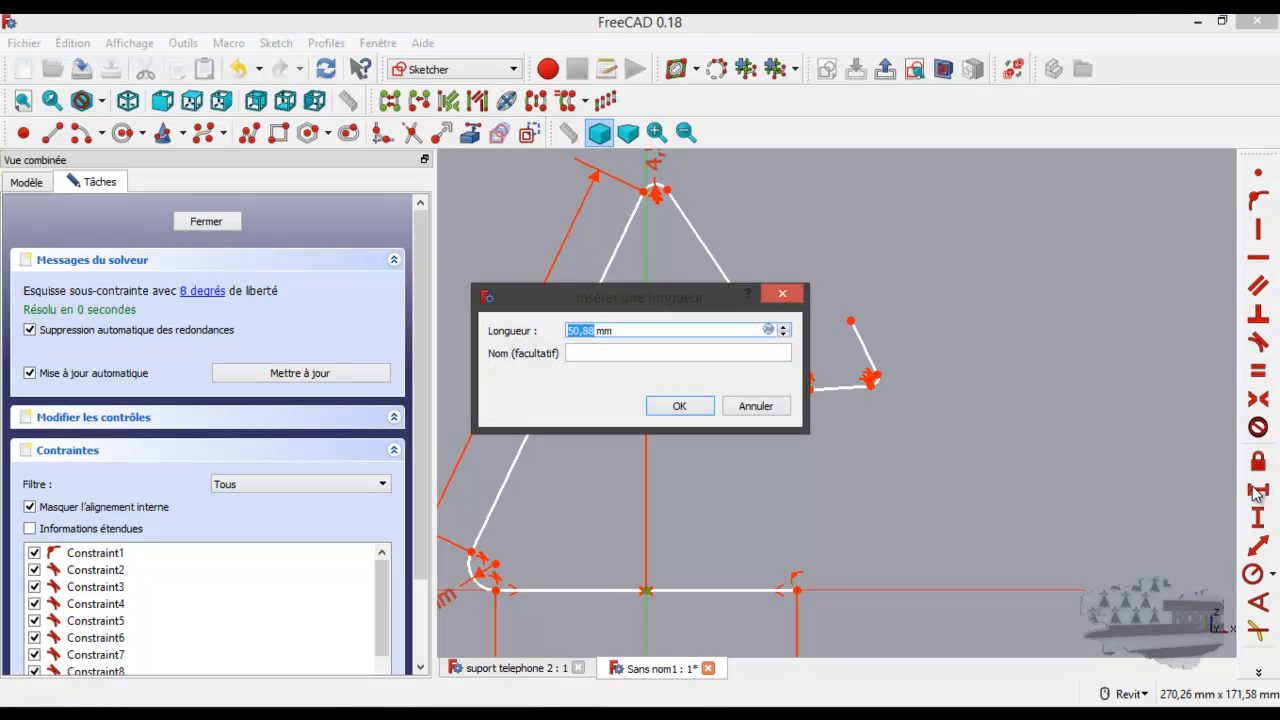
text(2)
key(Return)
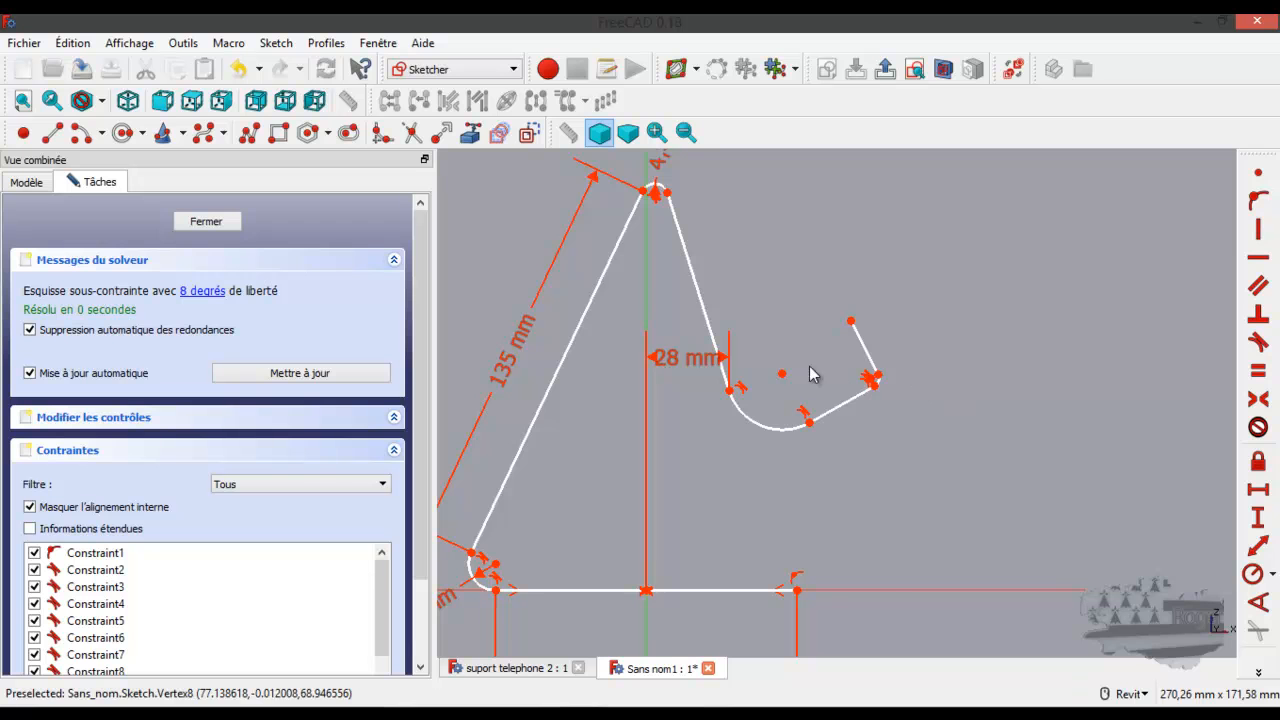
Set the length of the profile's sloping right leg to 93 mm.
click(690, 265)
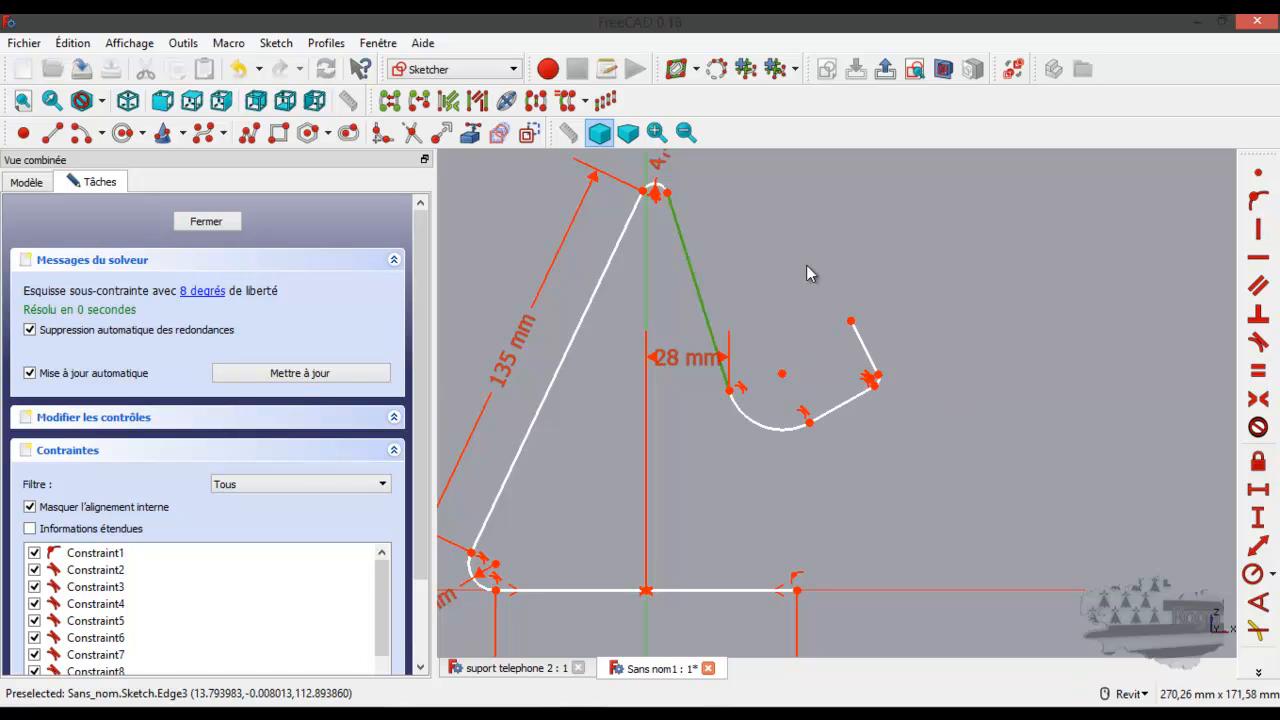
click(1259, 546)
text(9)
key(Return)
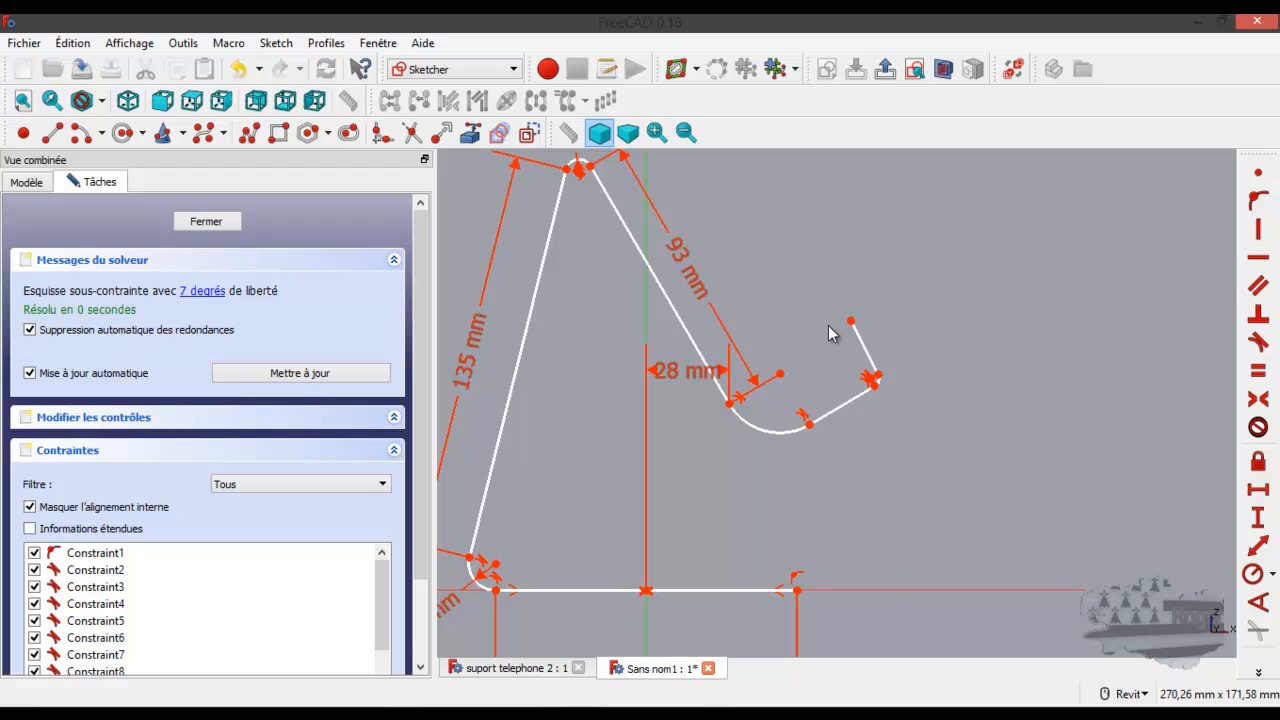
Set the radius of the fillet between the right leg and the phone-holding lip to 3.2 mm.
click(753, 433)
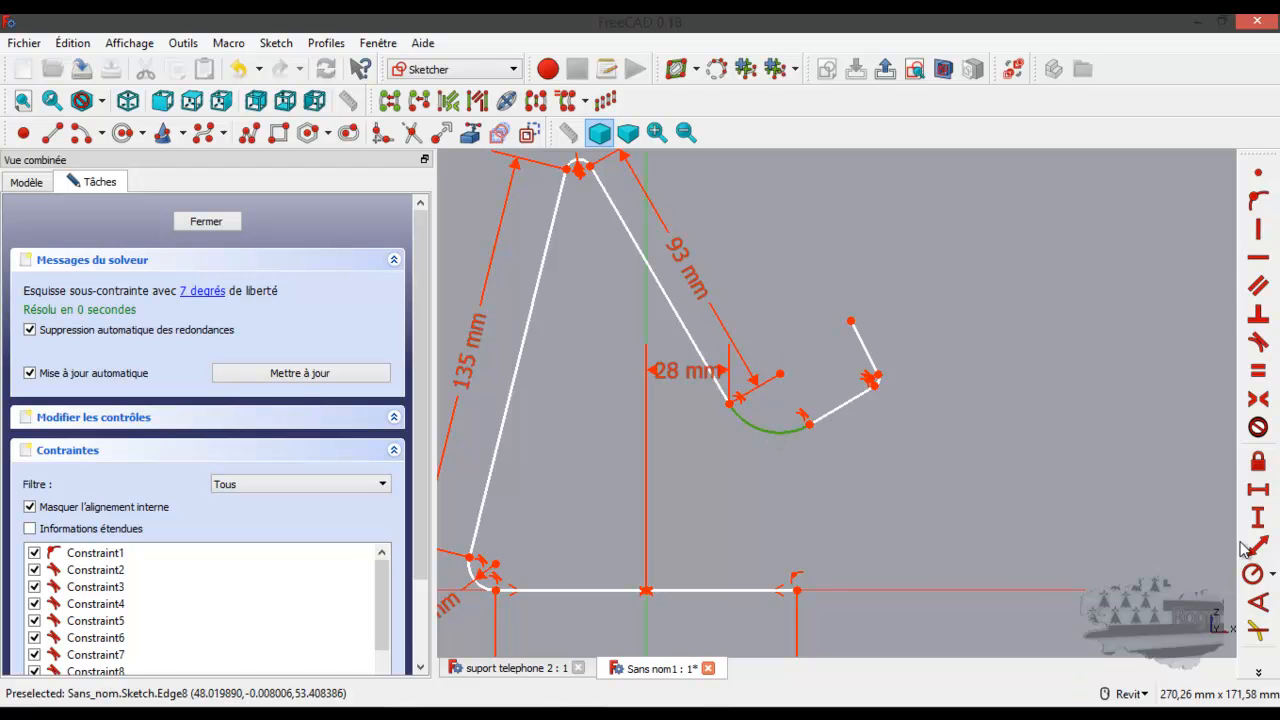
click(1253, 574)
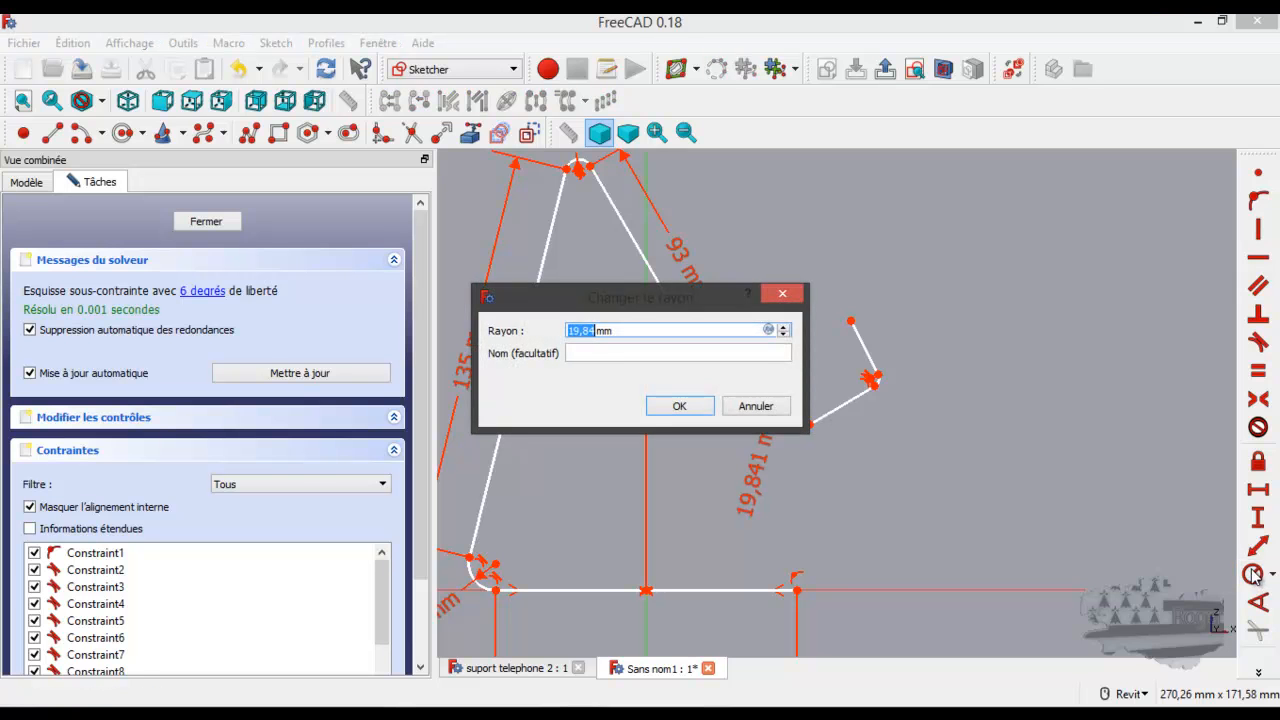
text(3.2)
key(Return)
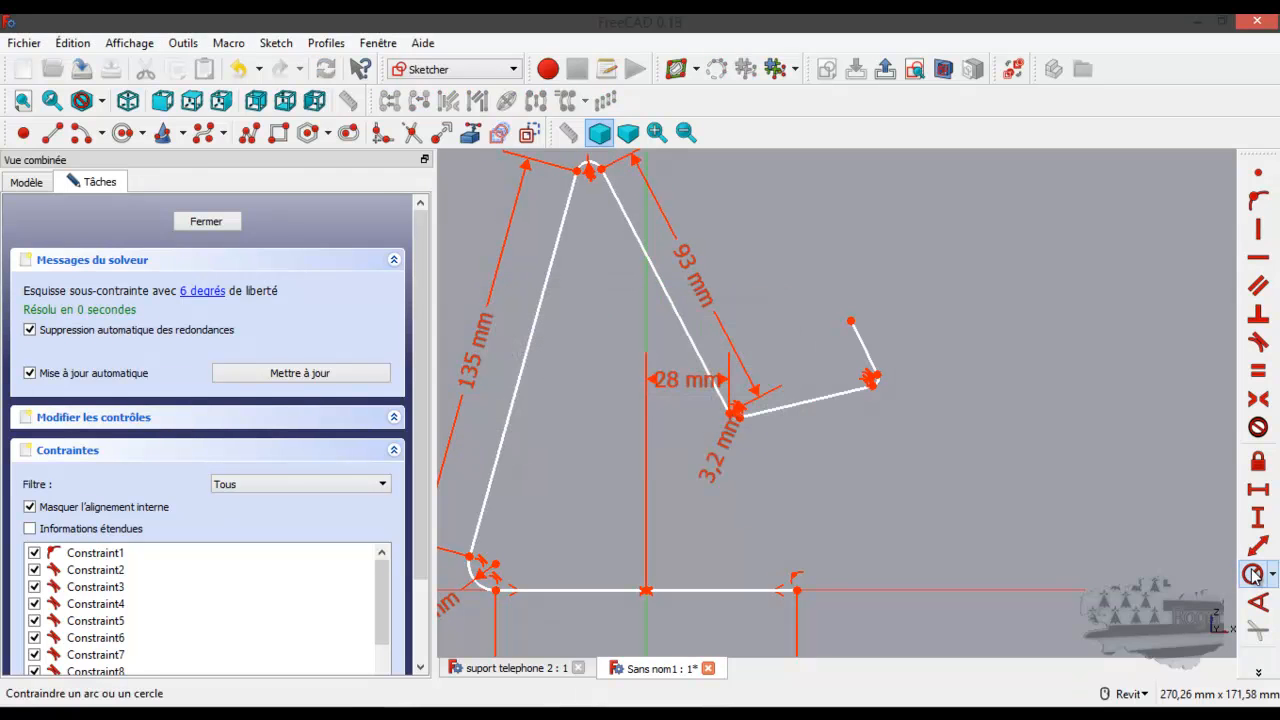
Make the lip's bottom line horizontal and dimension it at 14 mm, with the dimension placed below the line.
click(812, 398)
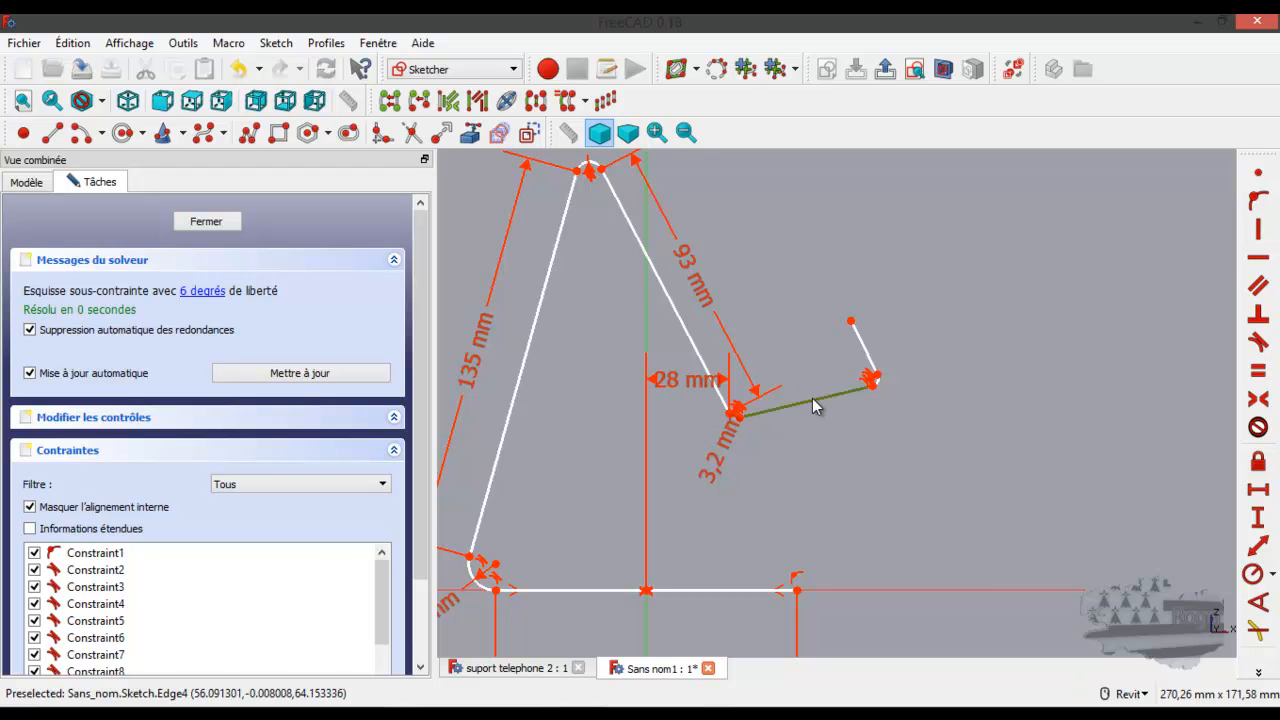
click(1258, 262)
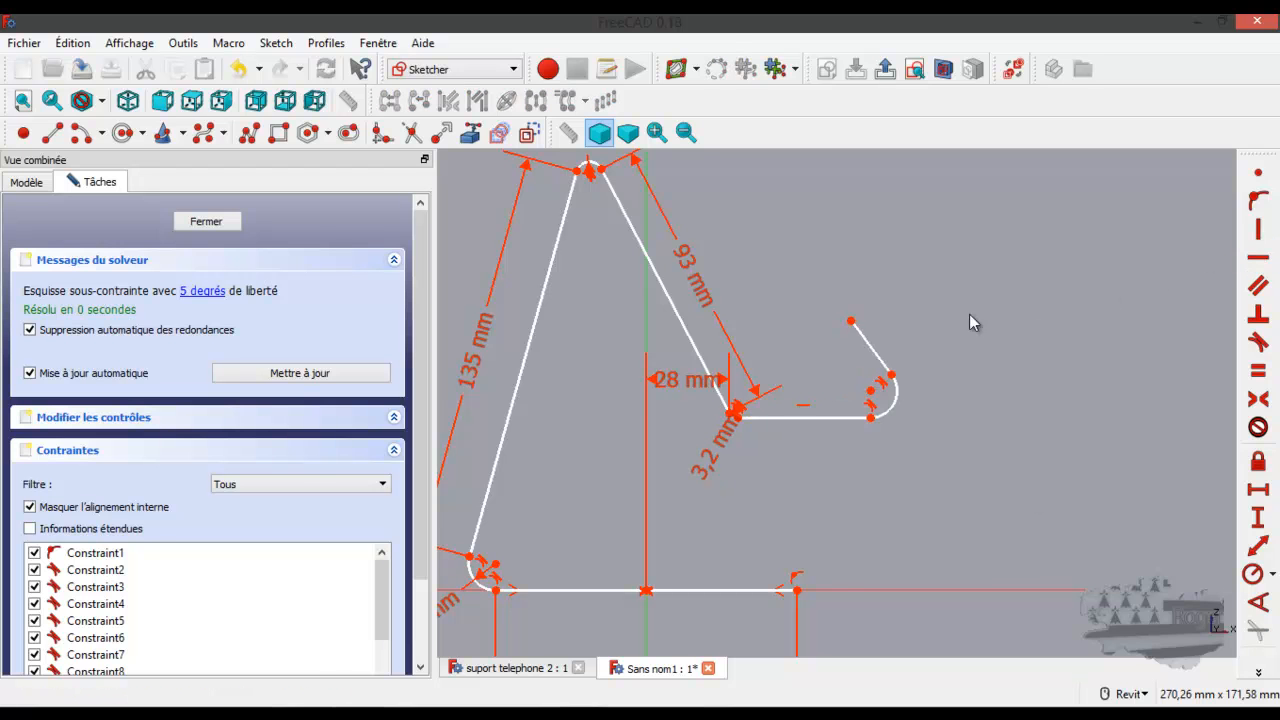
click(799, 420)
click(1258, 489)
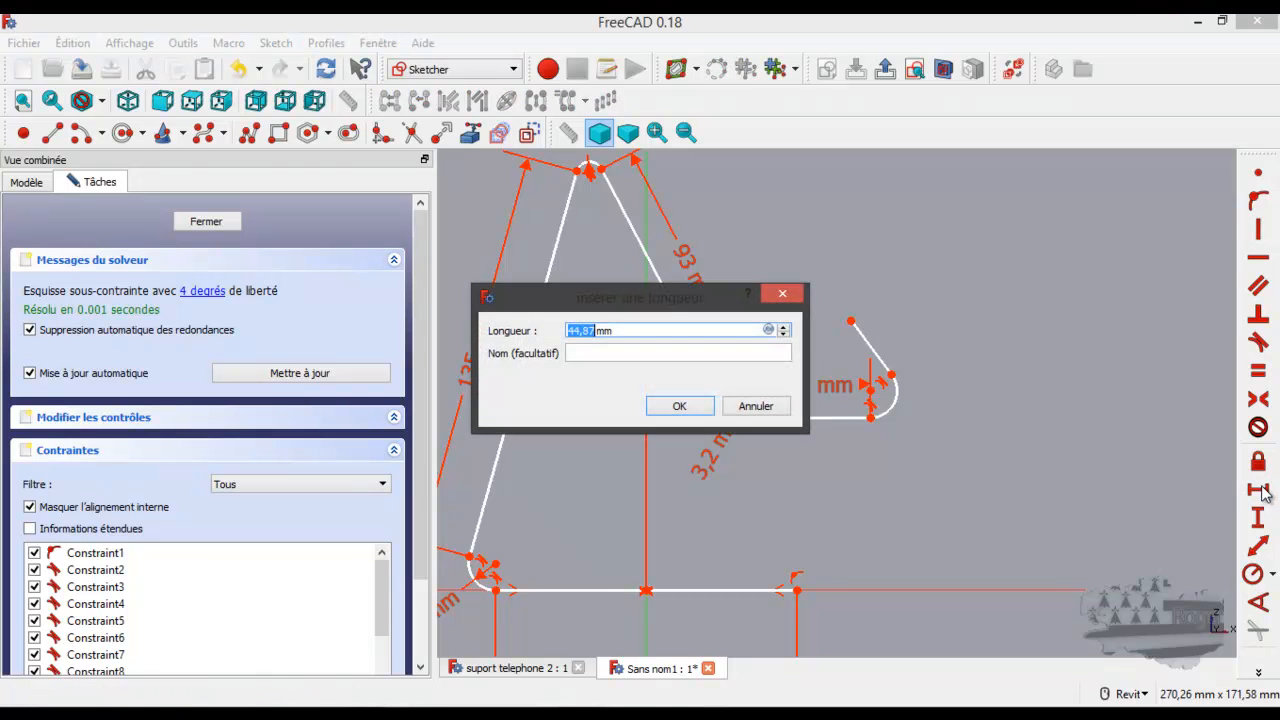
text(14)
key(Return)
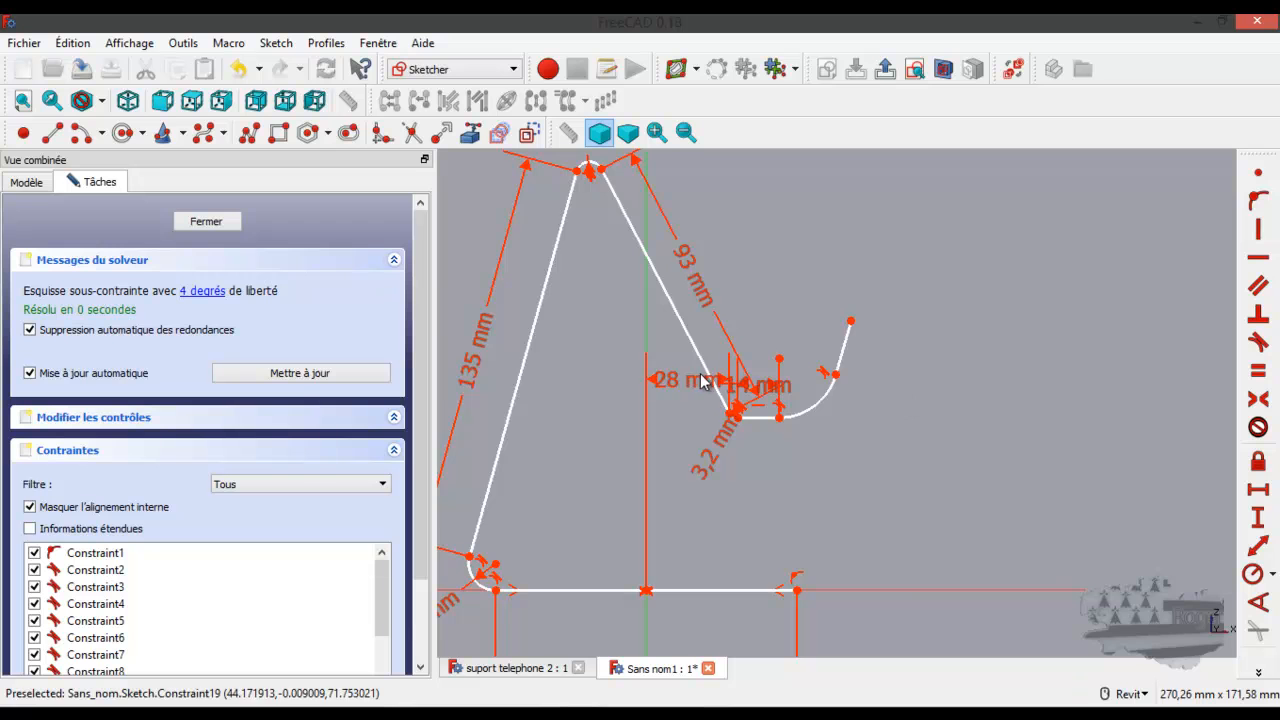
scroll(716, 398, up, 2)
scroll(716, 398, up, 1)
mouse_move(806, 380)
mouse_down()
mouse_move(763, 527)
mouse_move(684, 530)
mouse_move(684, 548)
mouse_up()
Set the radius of the fillet at the lip's outer corner to 1.2 mm.
click(943, 432)
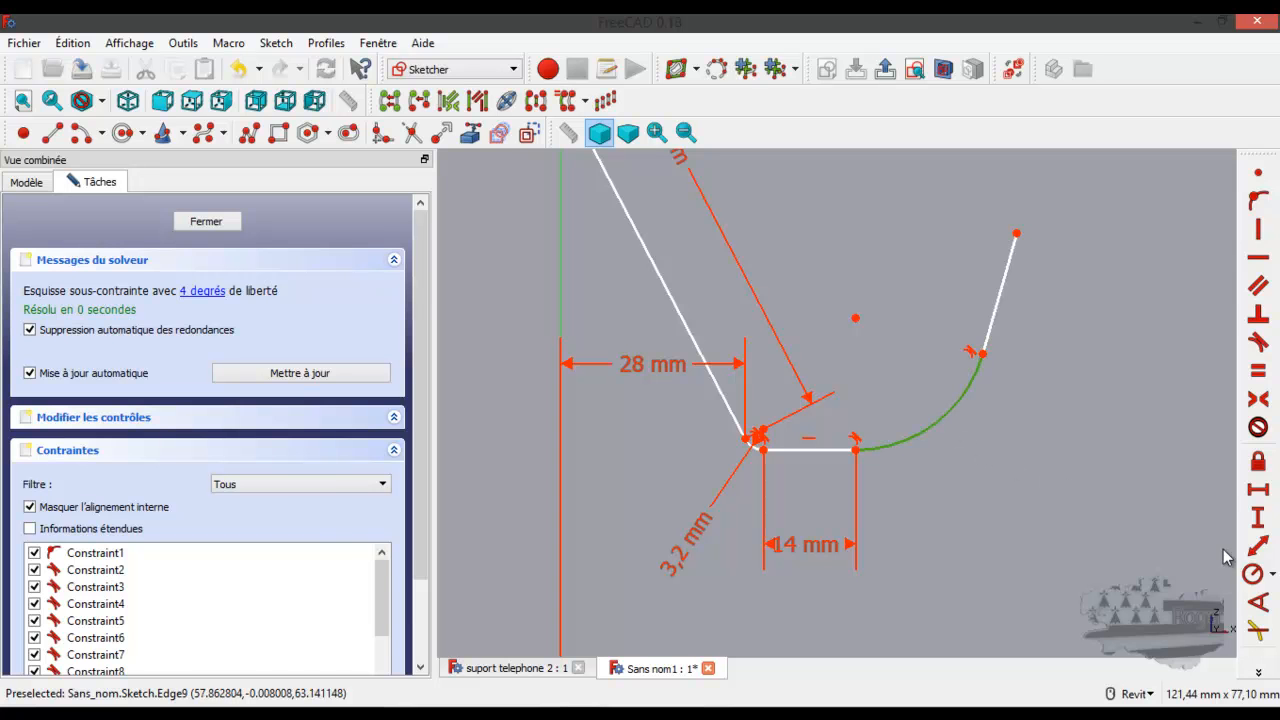
click(1253, 574)
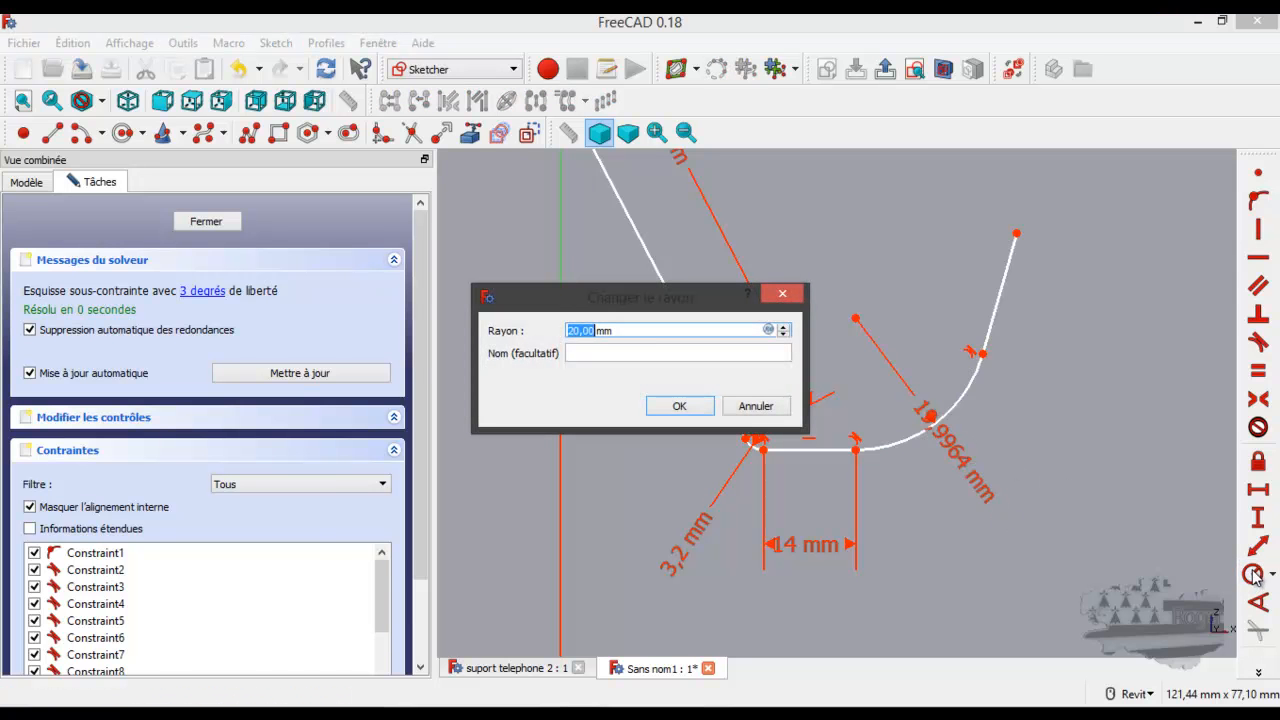
text(1.2)
key(Return)
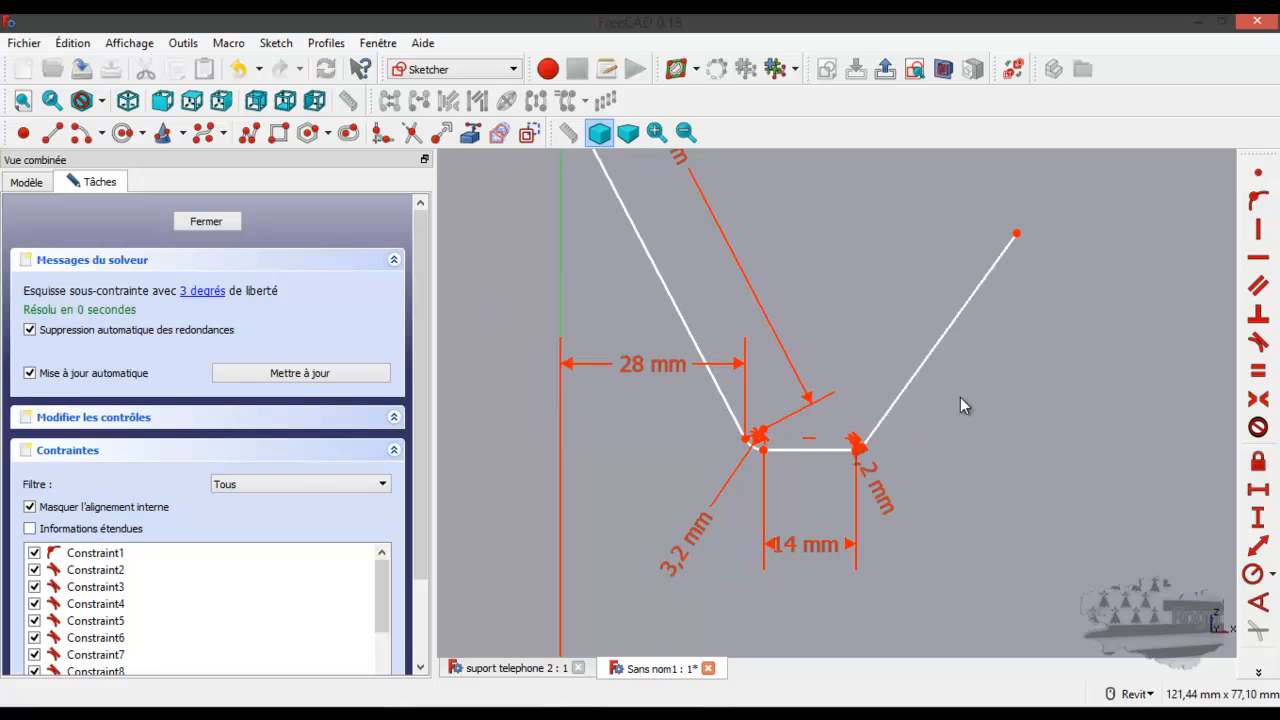
Set the lip's end line to 10 mm long and swing its free end upward toward the right leg.
click(938, 343)
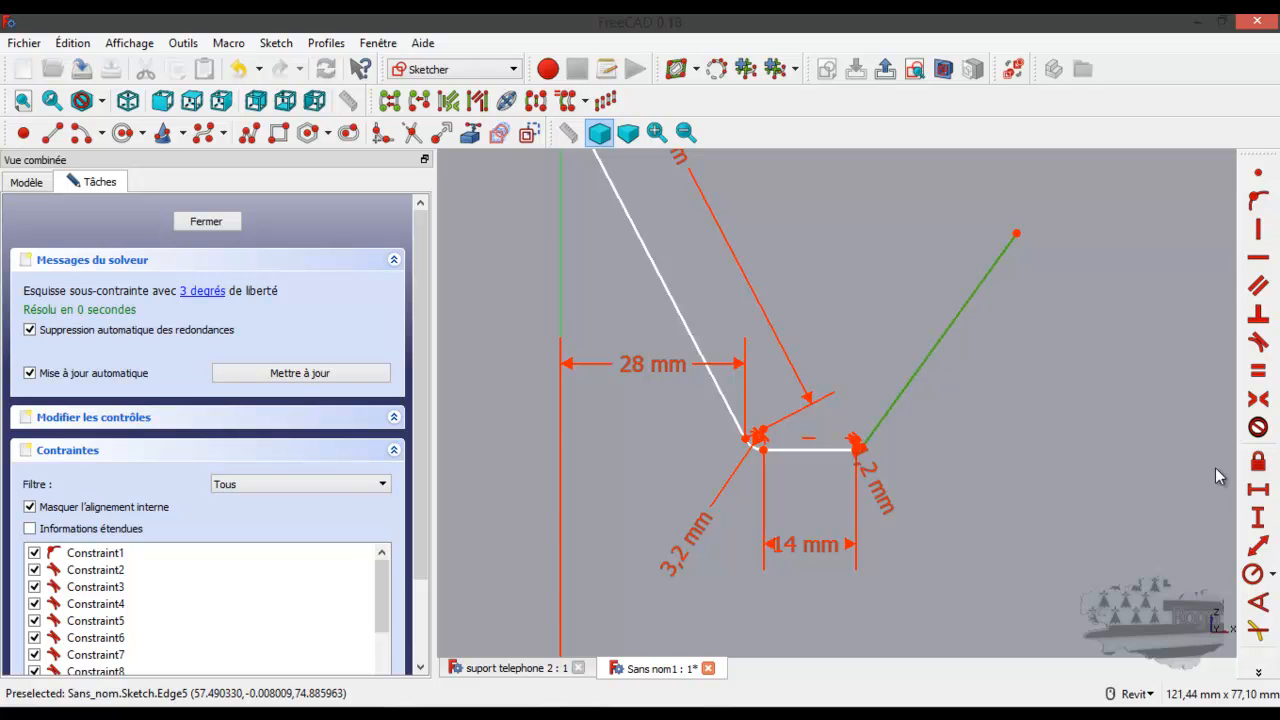
click(1260, 546)
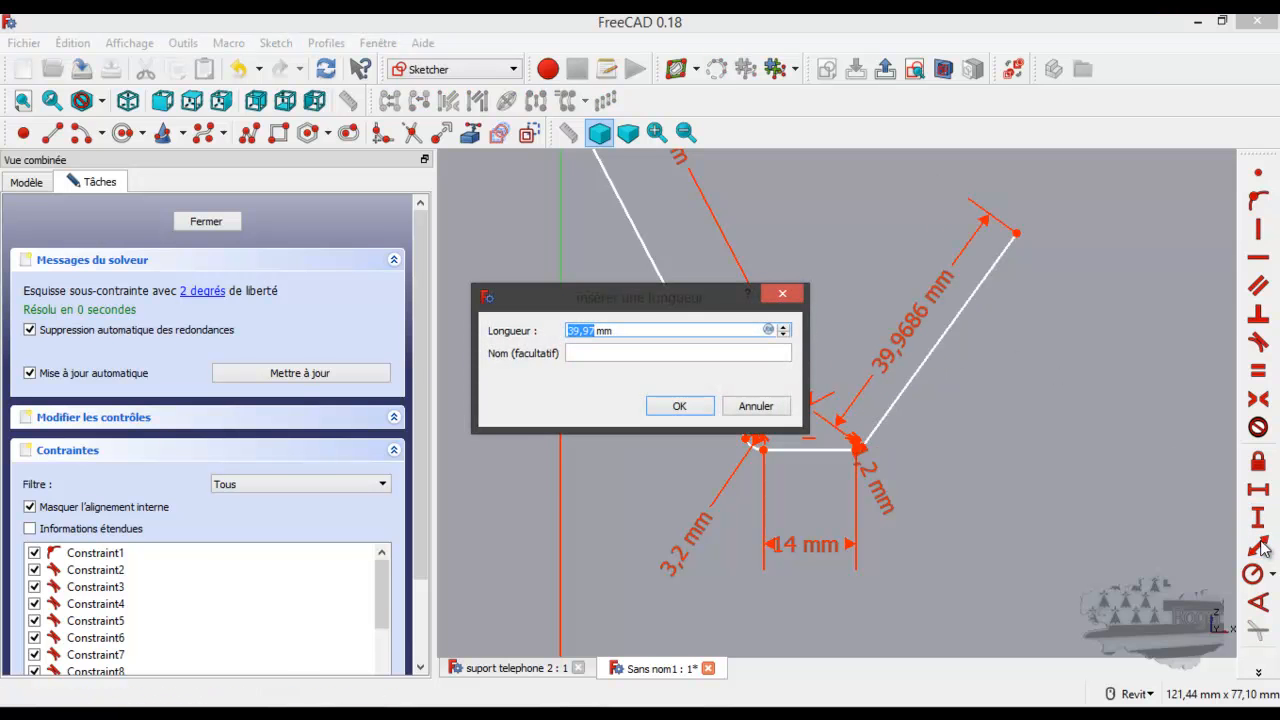
text(10)
key(Return)
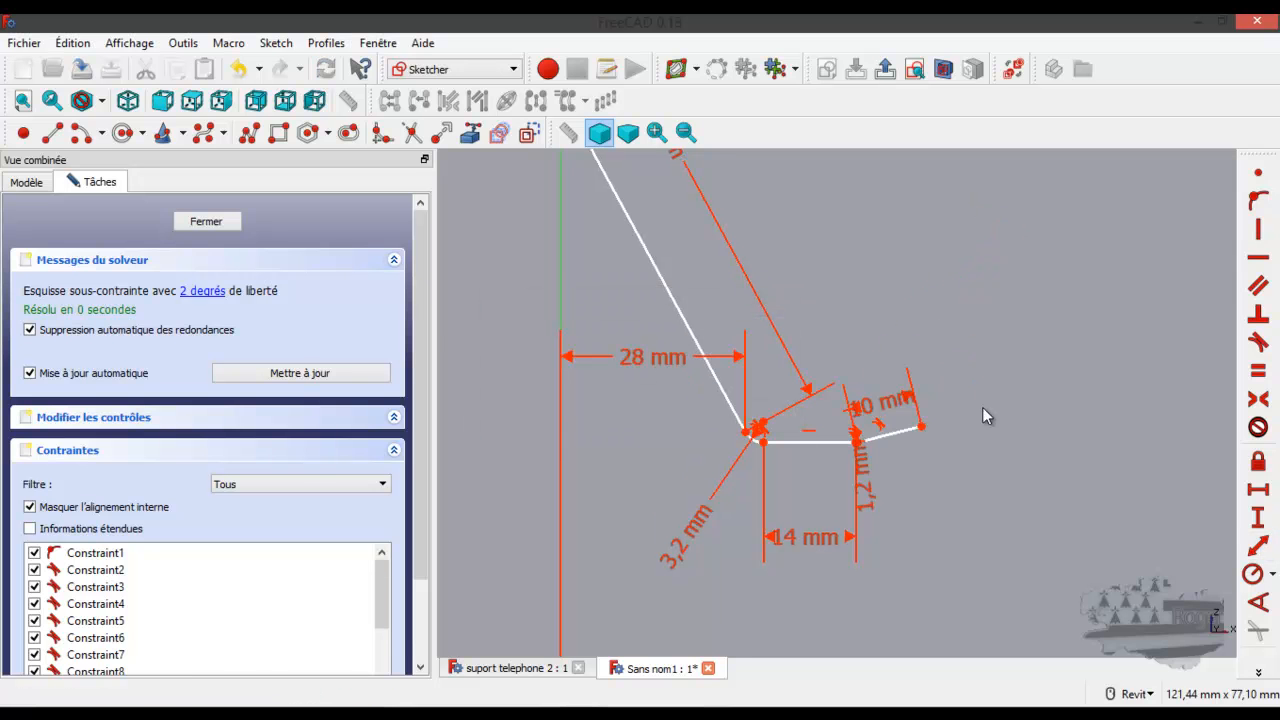
drag(930, 426, 840, 393)
click(840, 391)
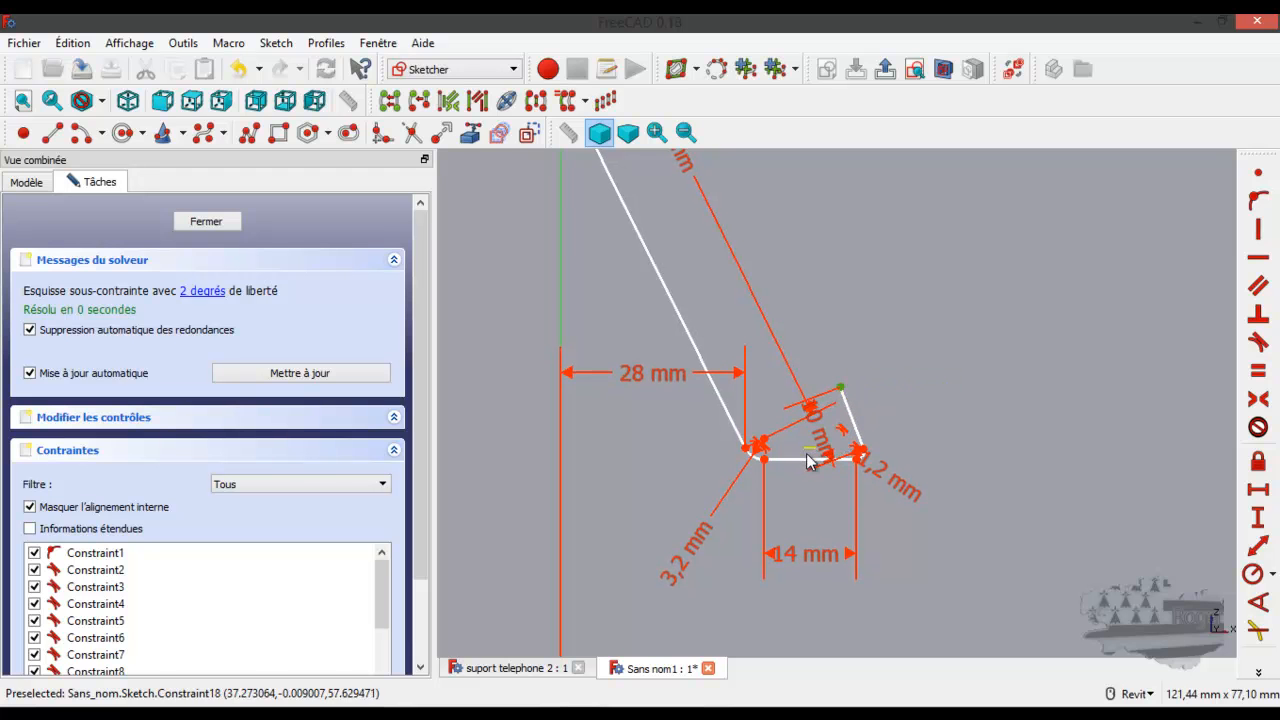
Constrain the angle between the lip's end line and its bottom line to 70° and reposition the lip's dimensions for legibility.
click(874, 402)
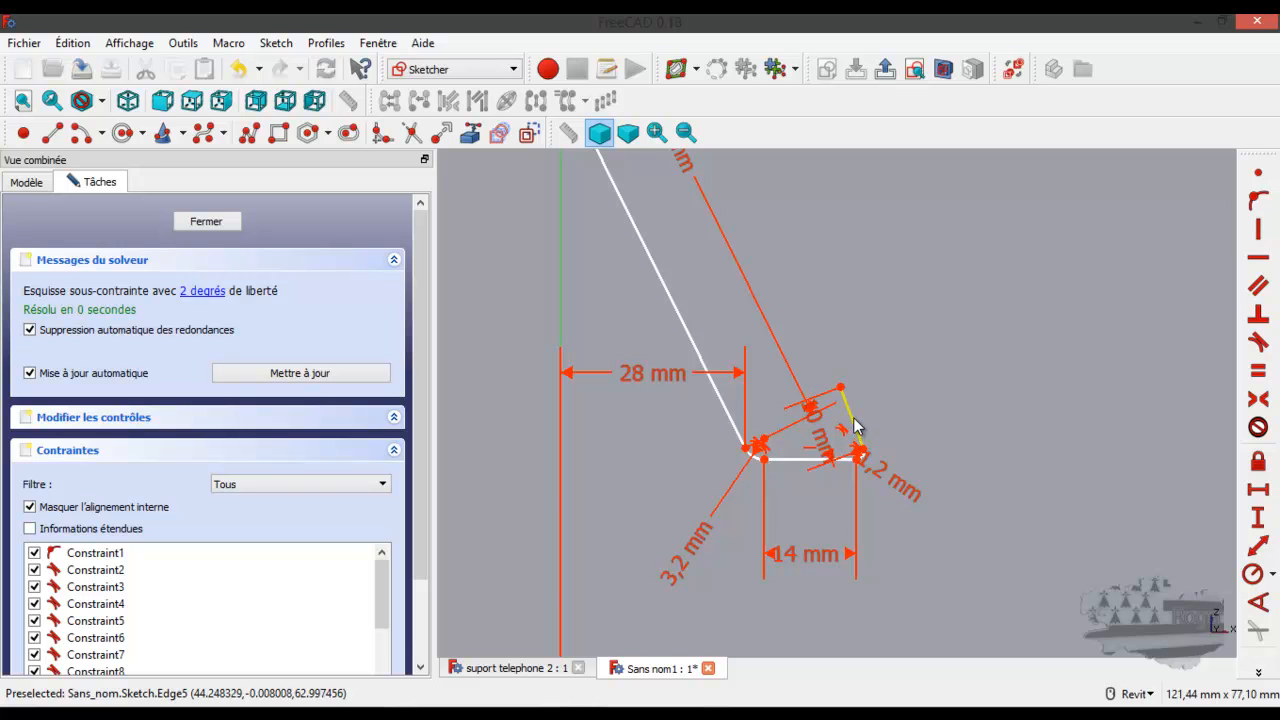
click(856, 425)
click(805, 459)
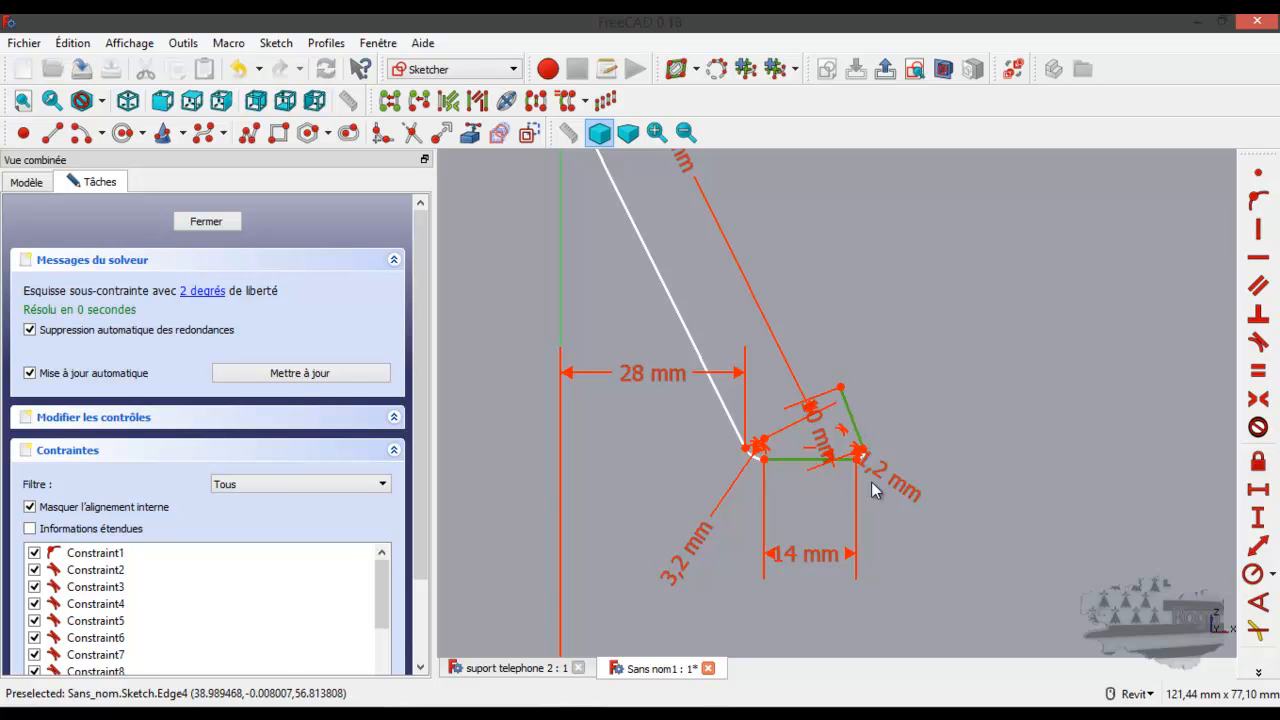
click(1259, 602)
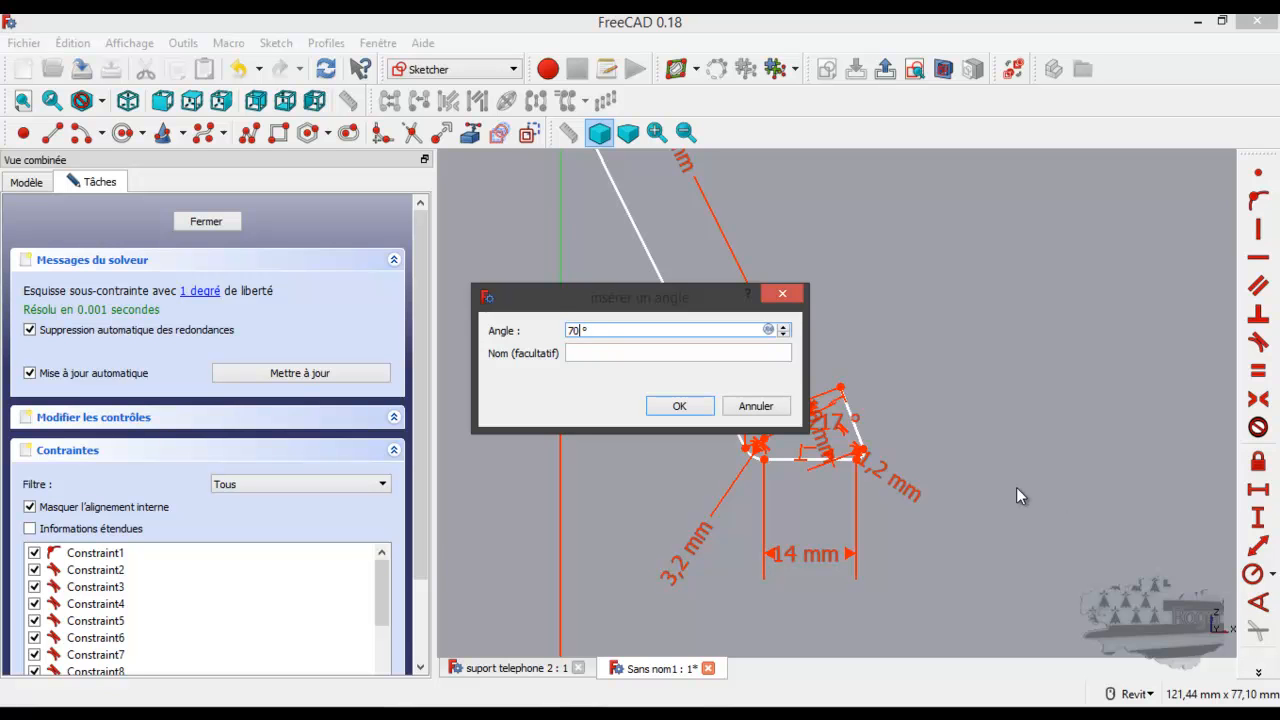
key(Return)
mouse_move(816, 428)
mouse_down()
mouse_move(797, 390)
mouse_move(897, 360)
mouse_move(803, 428)
mouse_move(812, 440)
mouse_up()
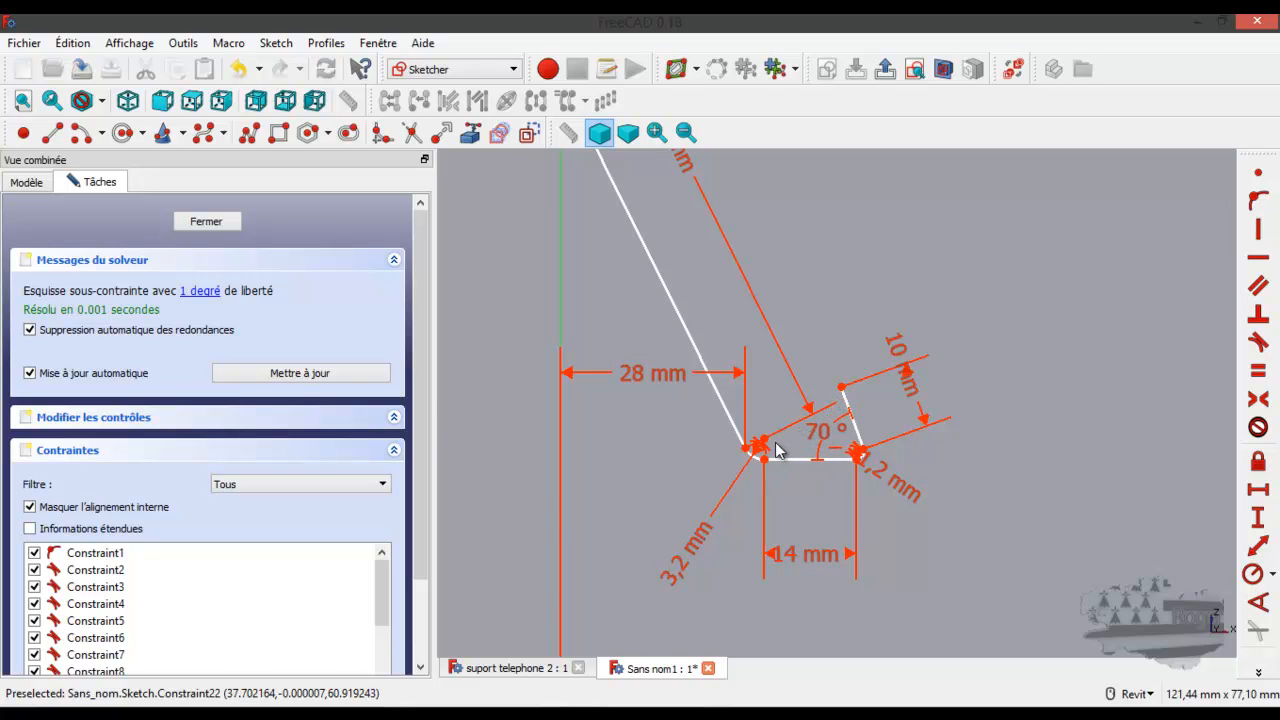
Constrain the angle between the right leg and the horizontal base line to 70°.
scroll(781, 410, down, 2)
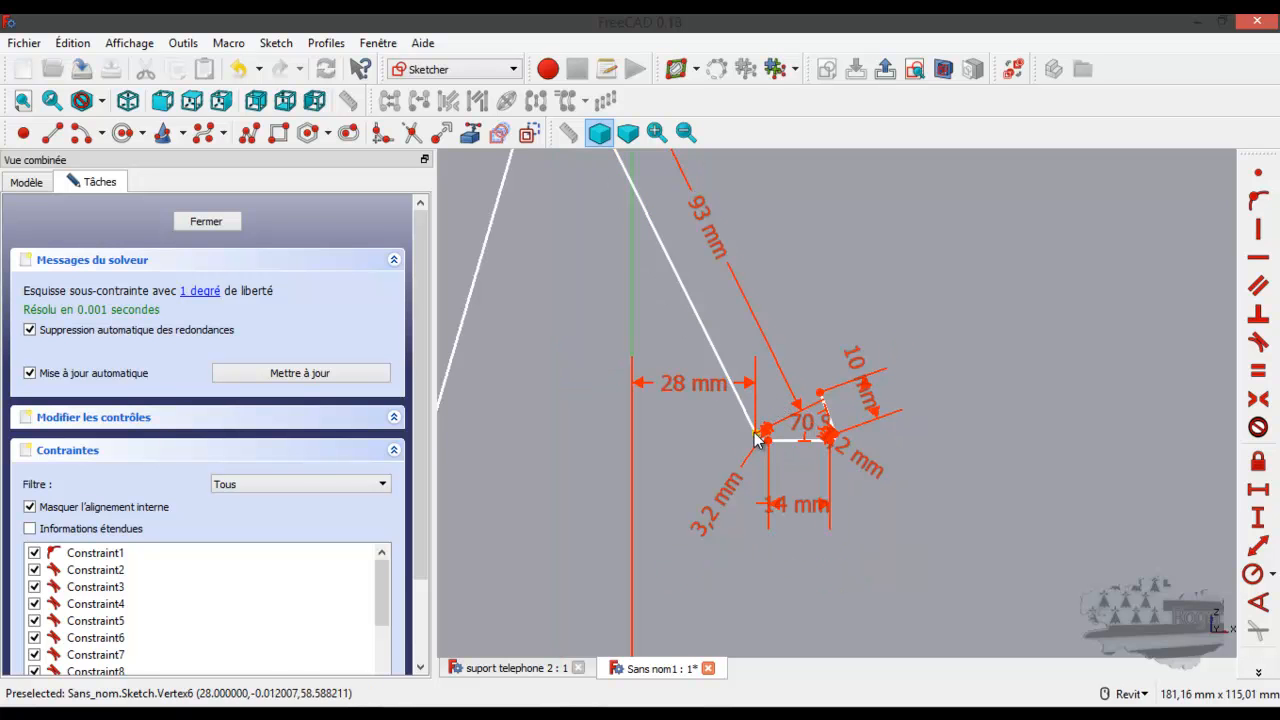
mouse_move(758, 440)
mouse_down()
mouse_move(758, 458)
mouse_move(755, 440)
mouse_up()
click(757, 440)
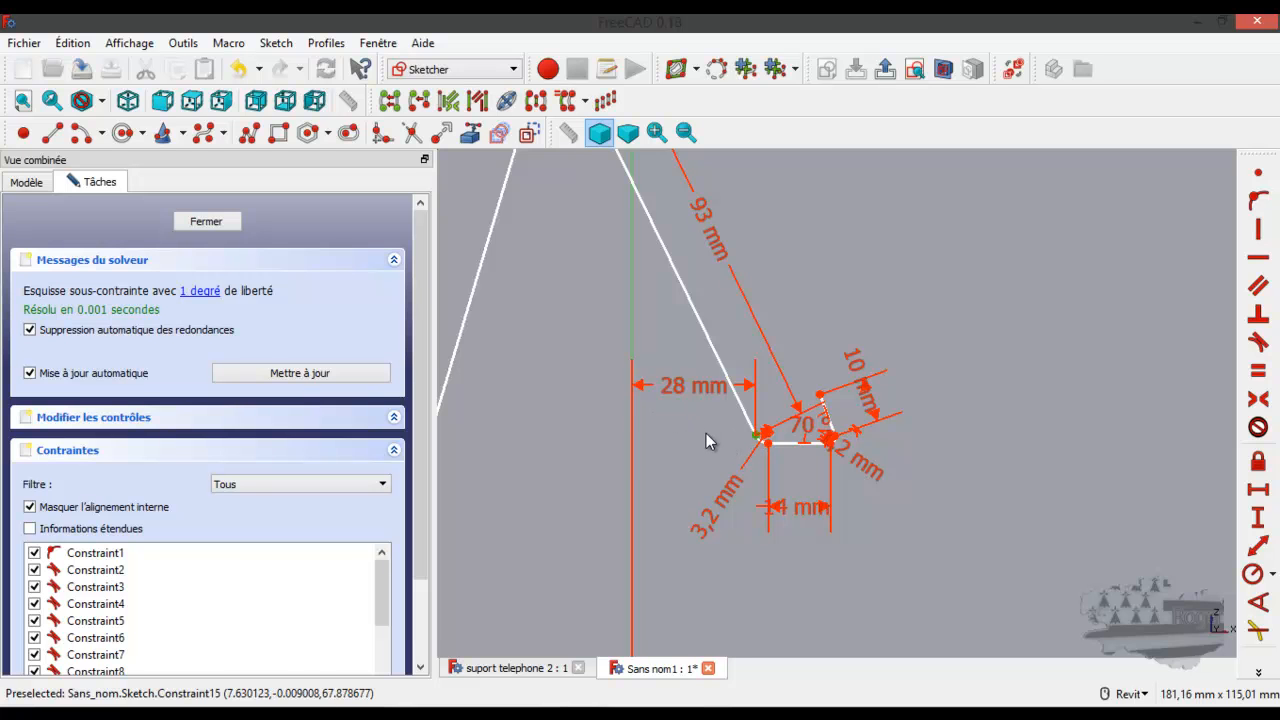
scroll(724, 440, down, 4)
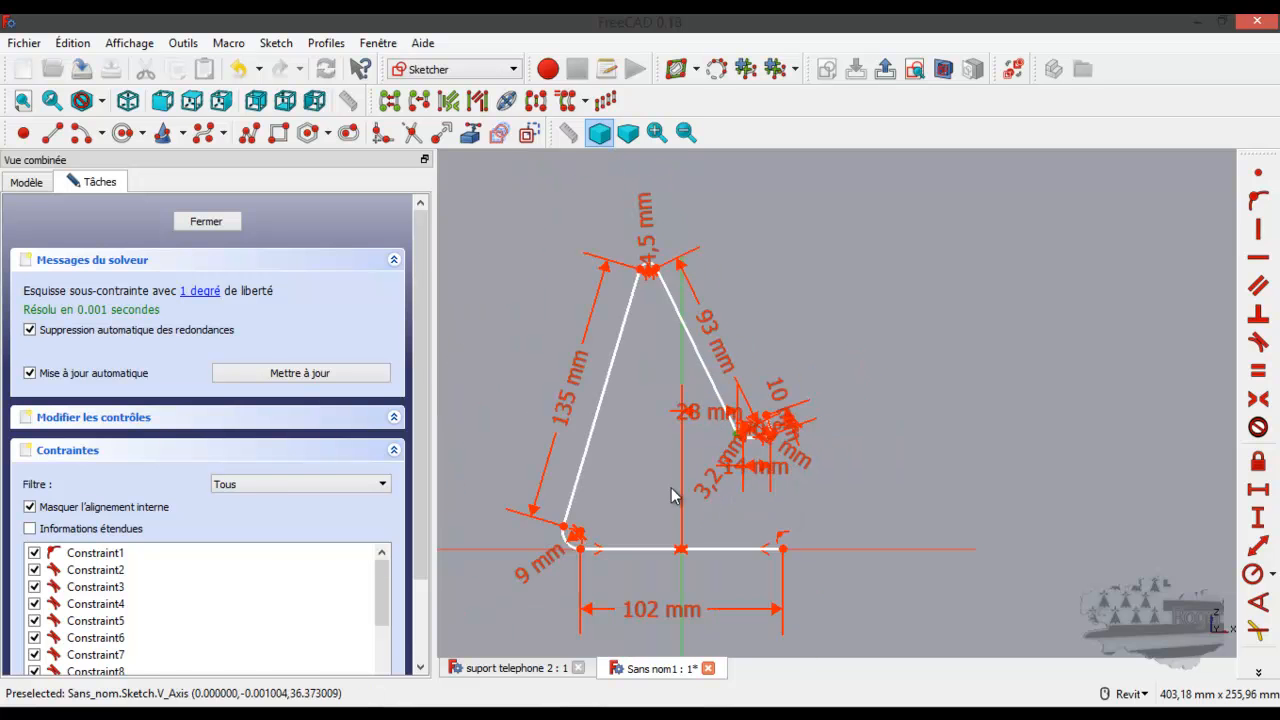
scroll(727, 440, up, 4)
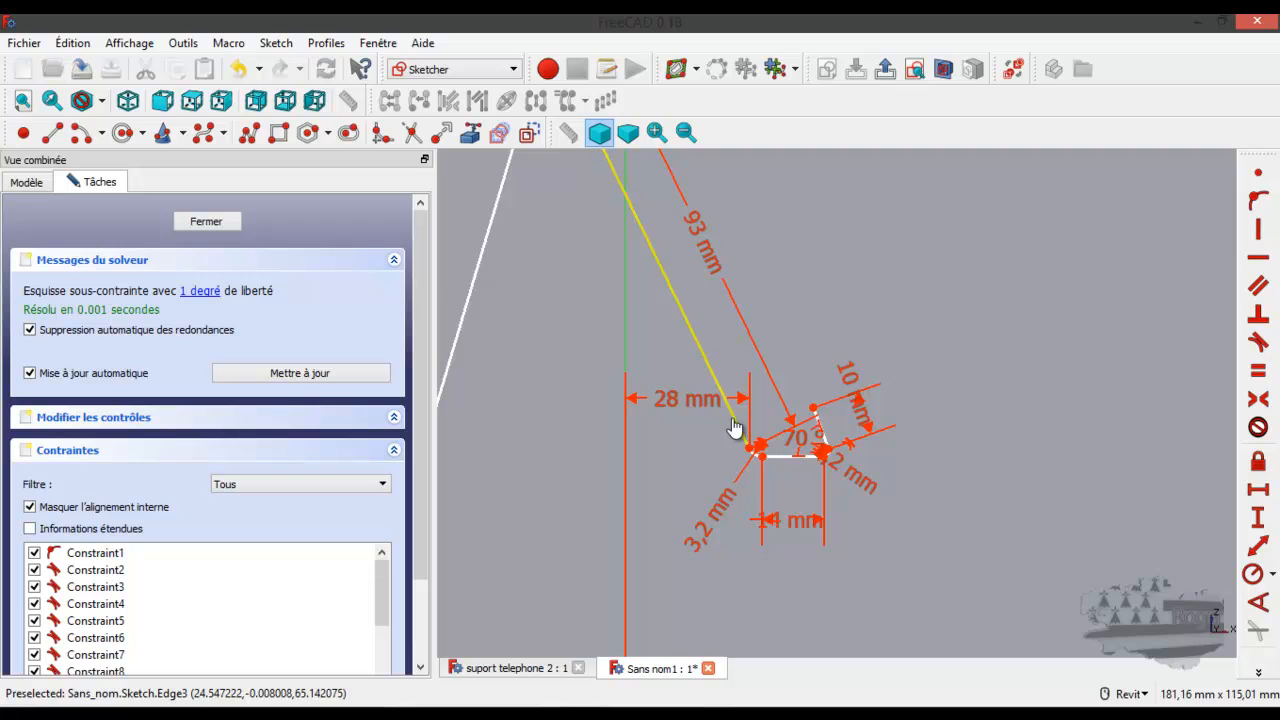
scroll(684, 462, down, 4)
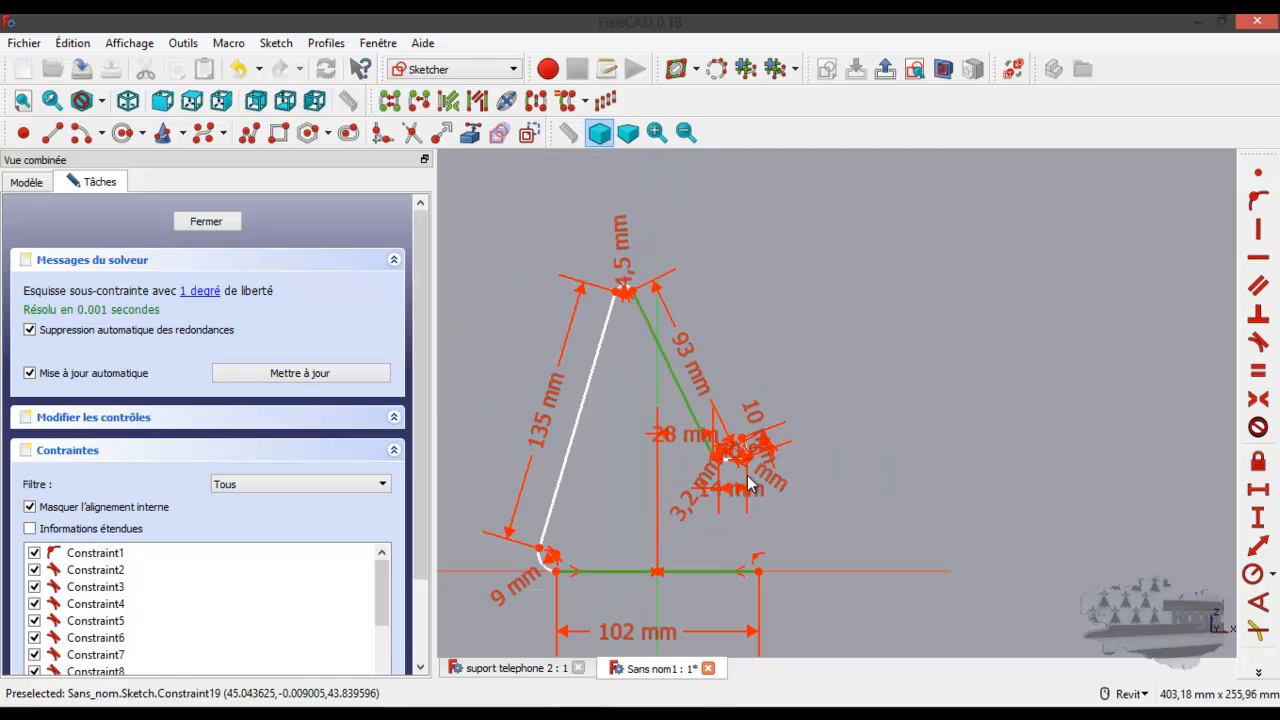
scroll(747, 473, up, 2)
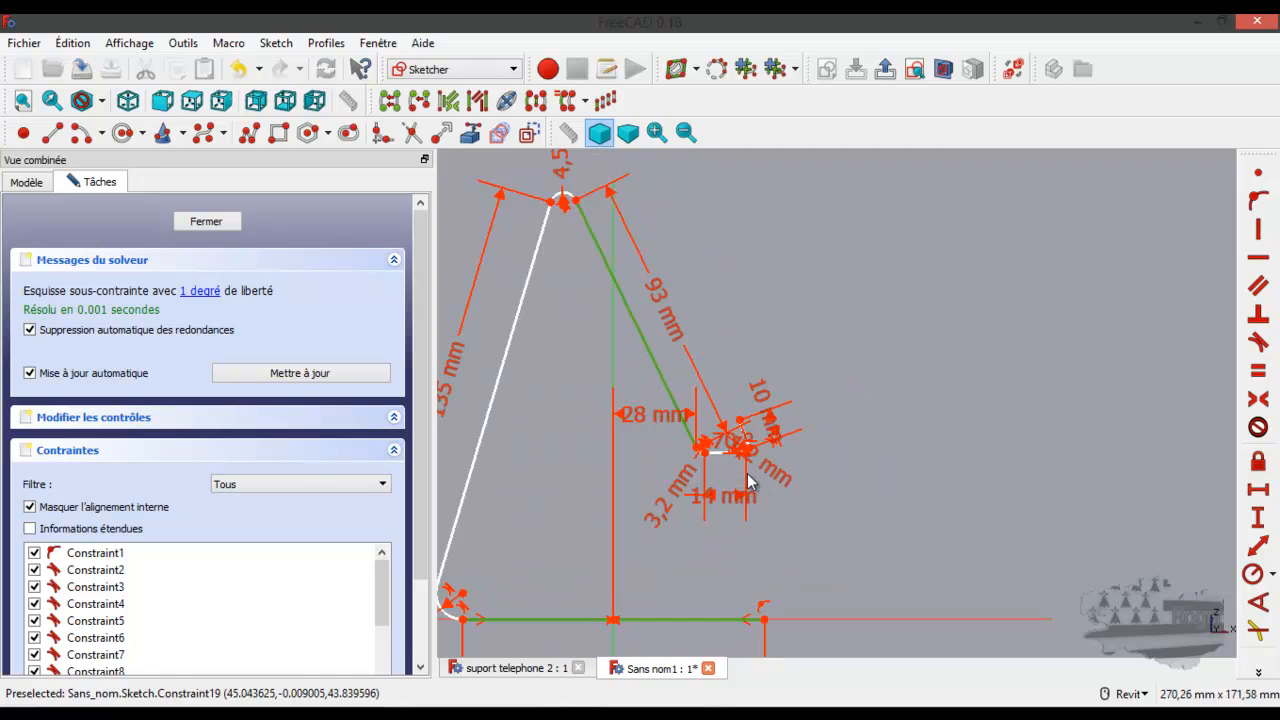
click(1258, 601)
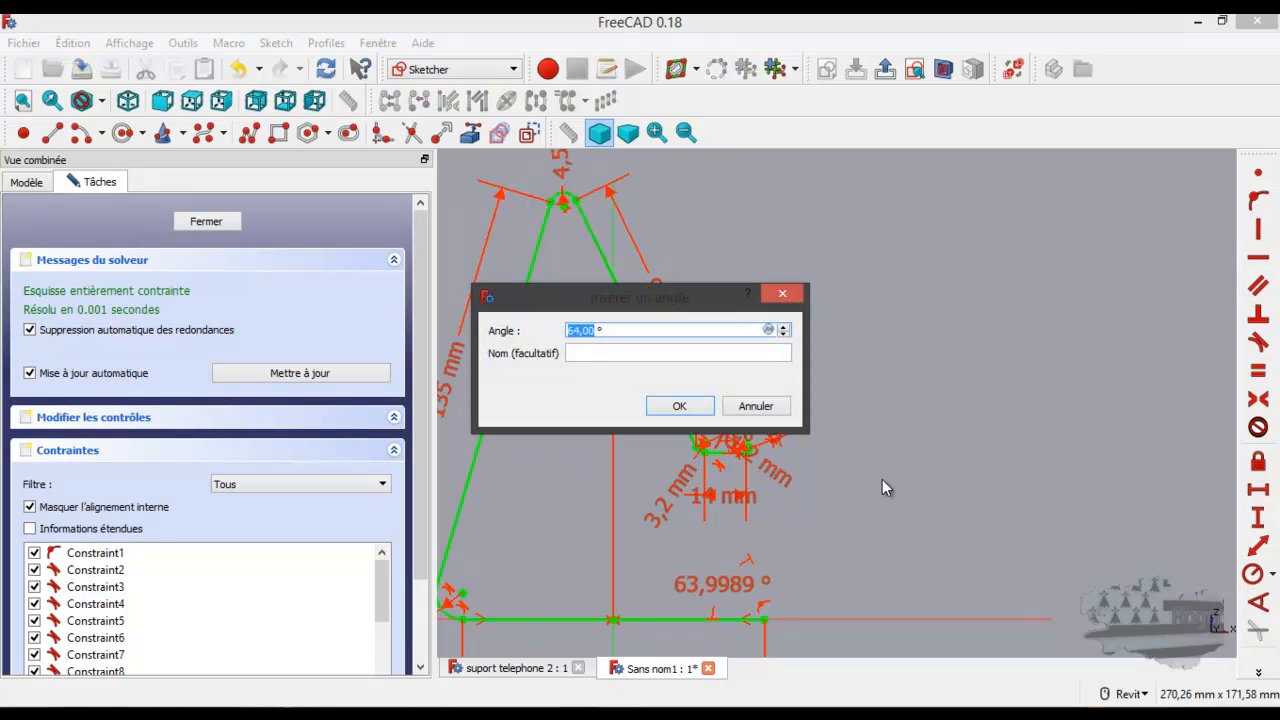
text(70)
key(Return)
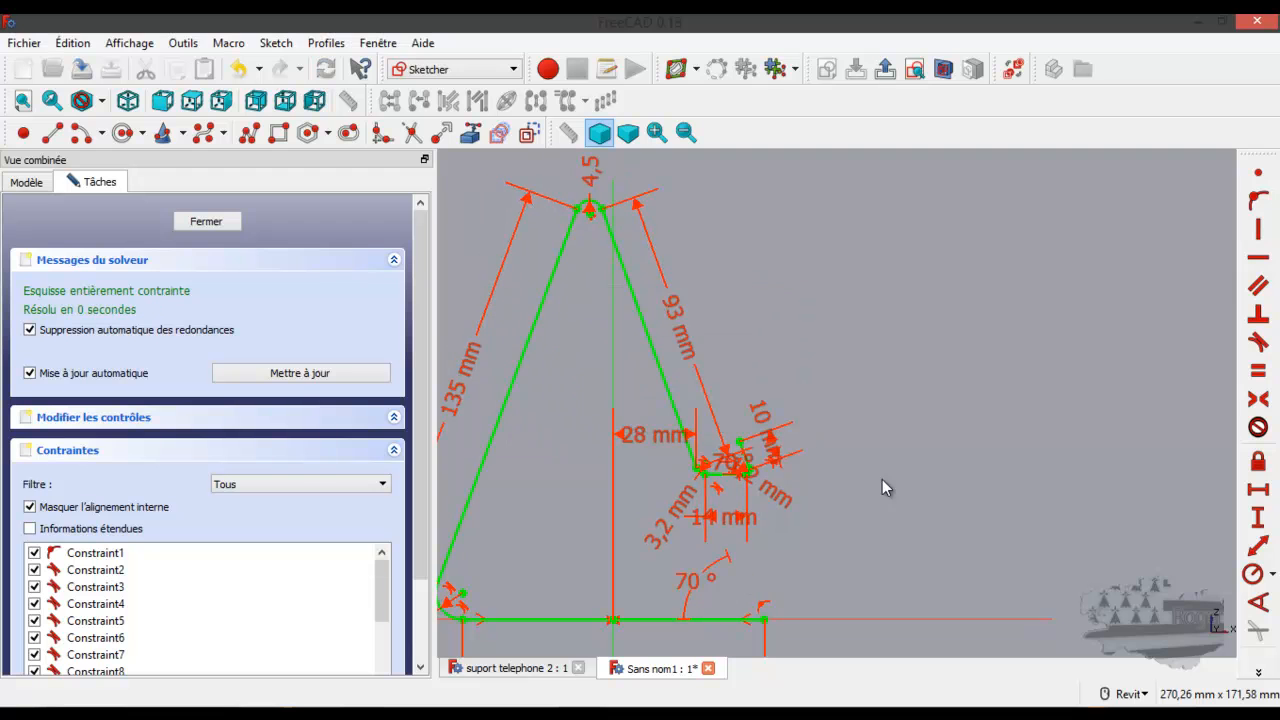
Move the lip's 1.2 mm, 10 mm and 14 mm dimension labels clear of the geometry.
scroll(786, 479, up, 3)
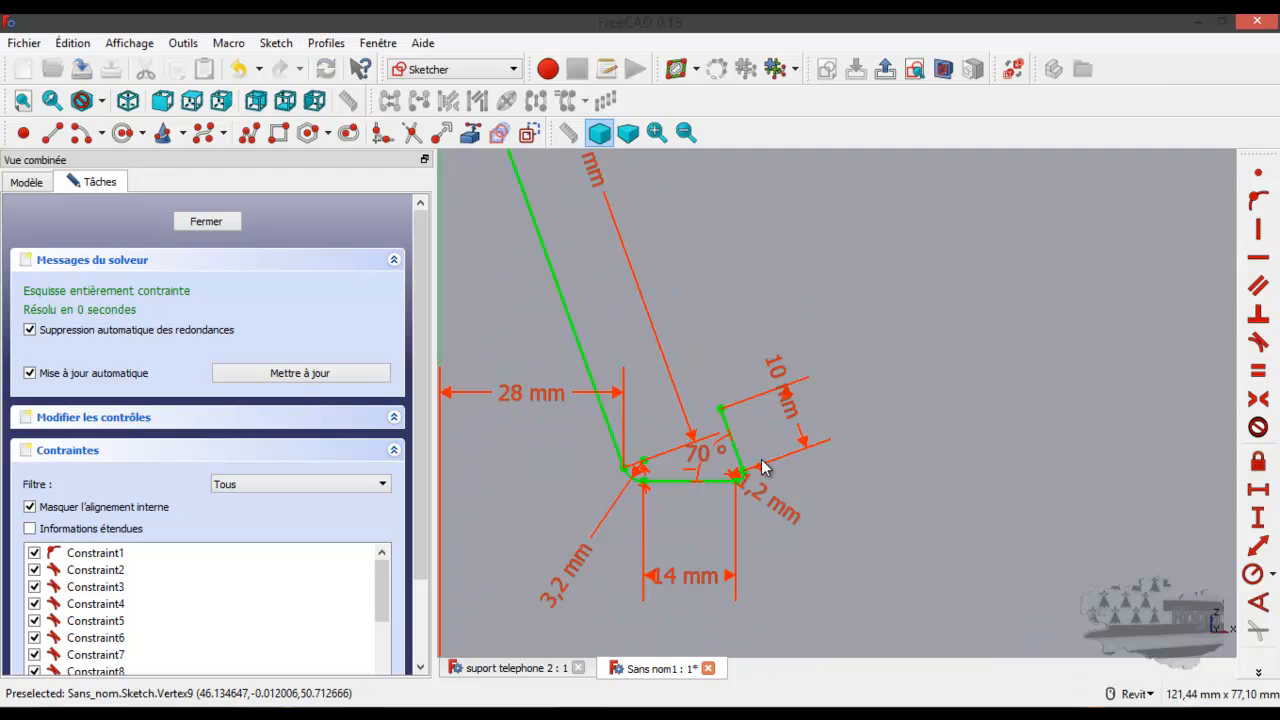
scroll(812, 439, down, 2)
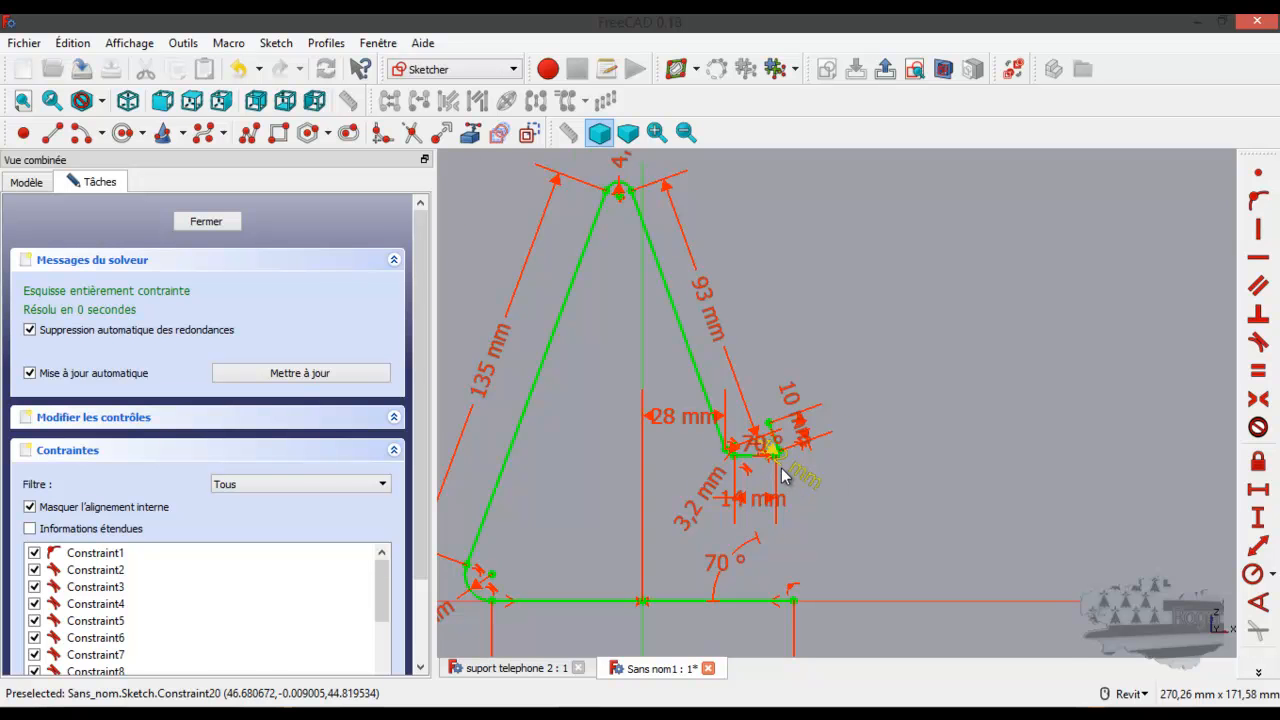
scroll(783, 468, up, 2)
scroll(781, 467, down, 2)
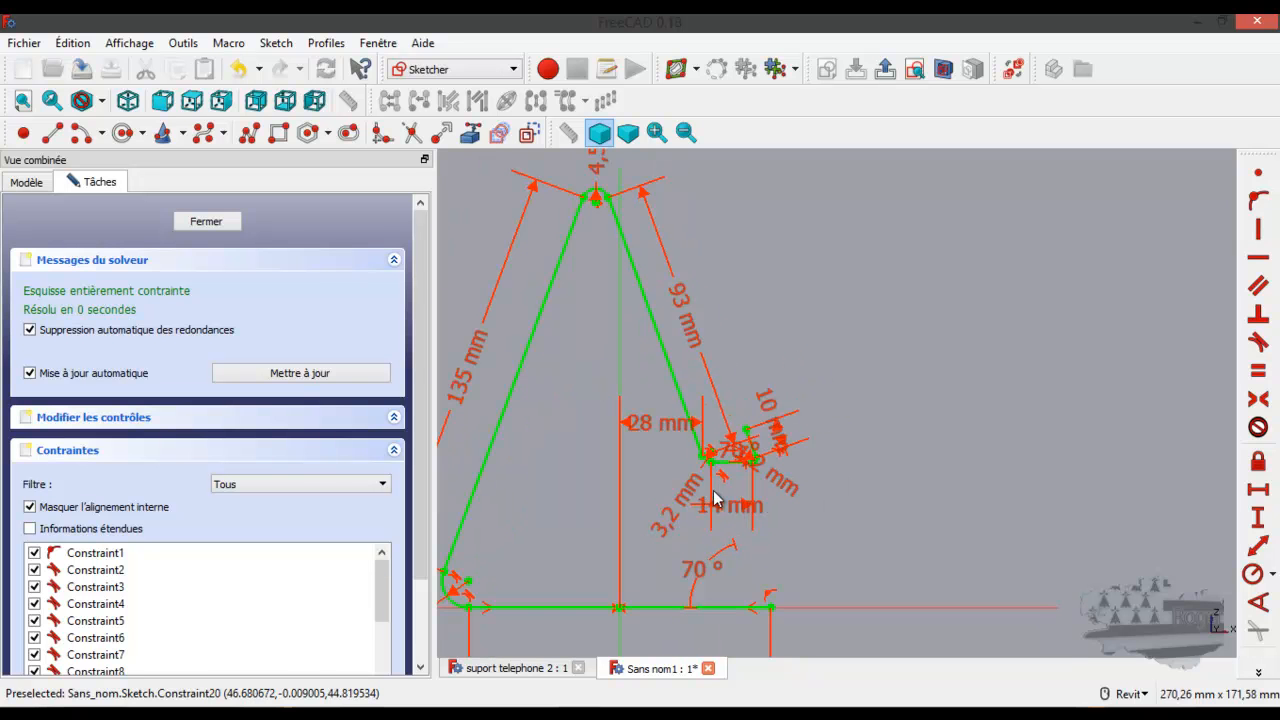
scroll(740, 465, up, 2)
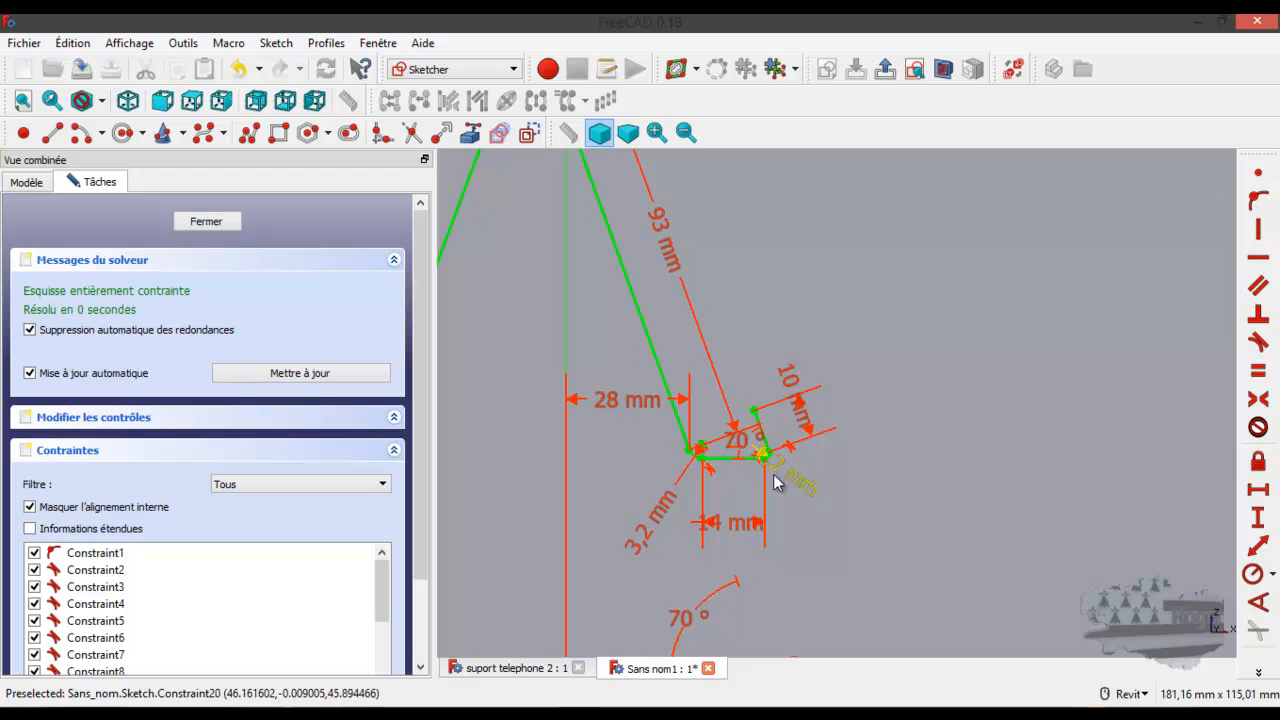
drag(803, 486, 868, 512)
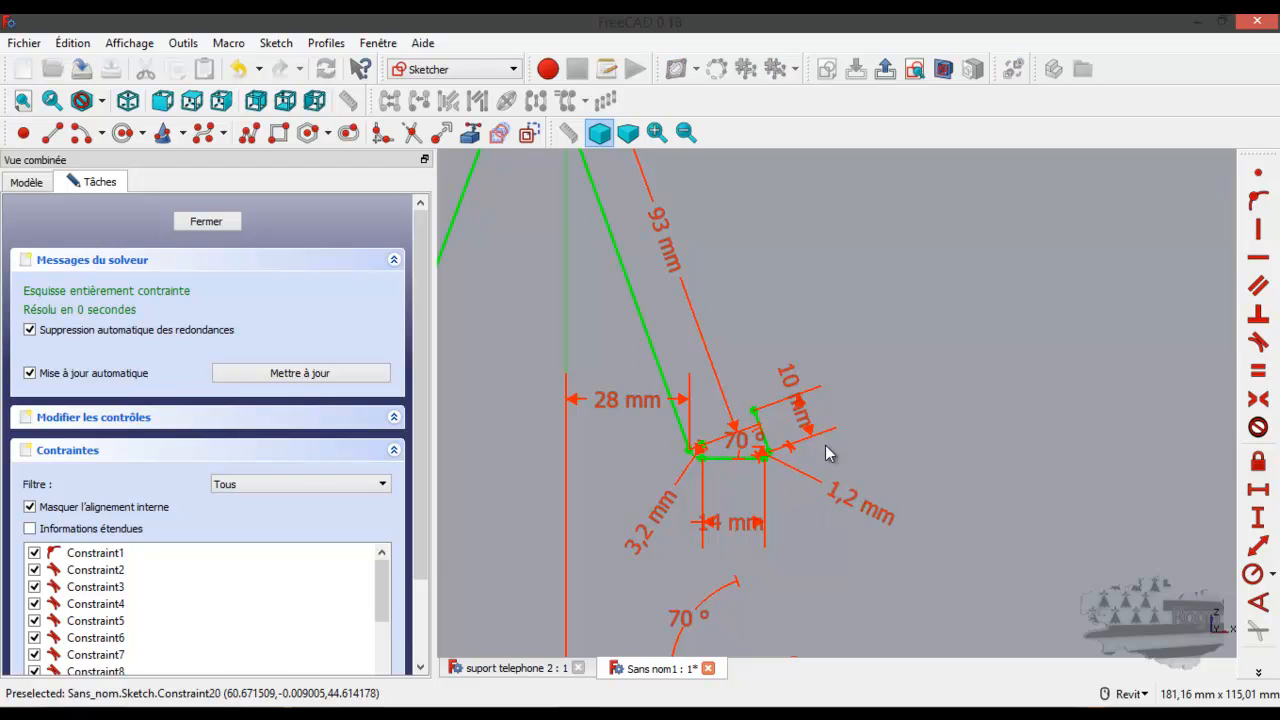
drag(790, 378, 777, 272)
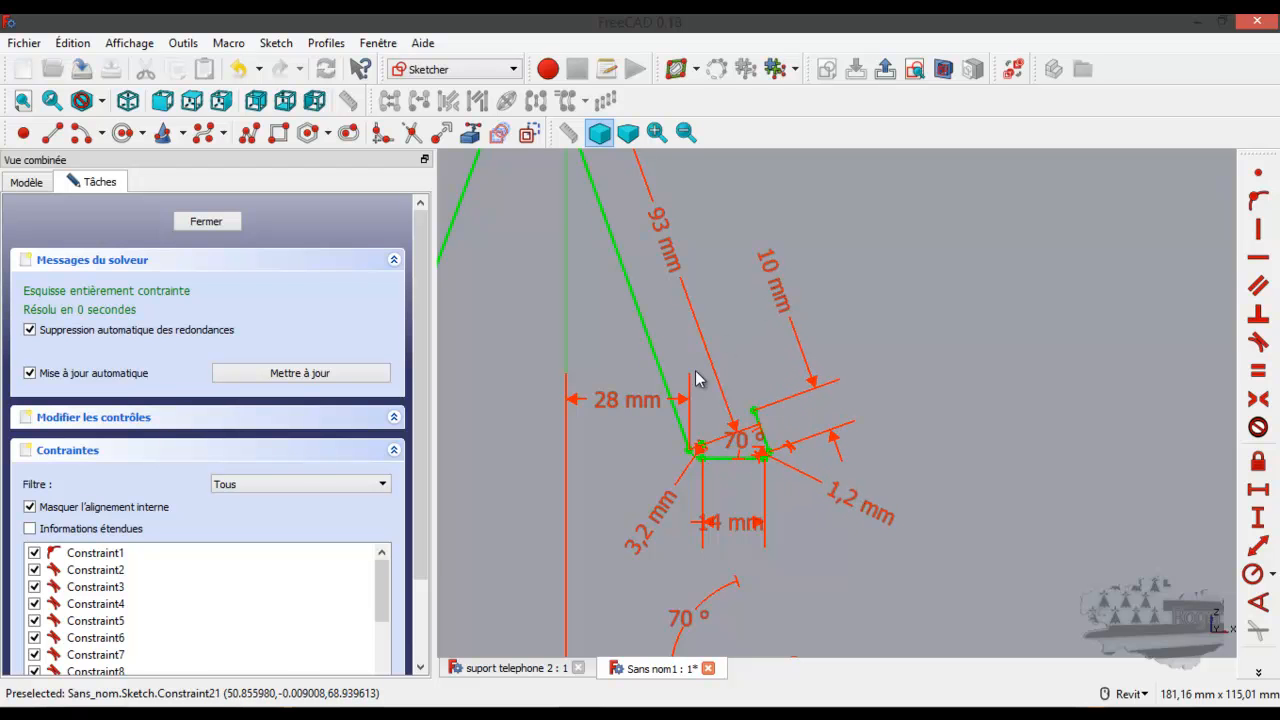
drag(733, 530, 818, 553)
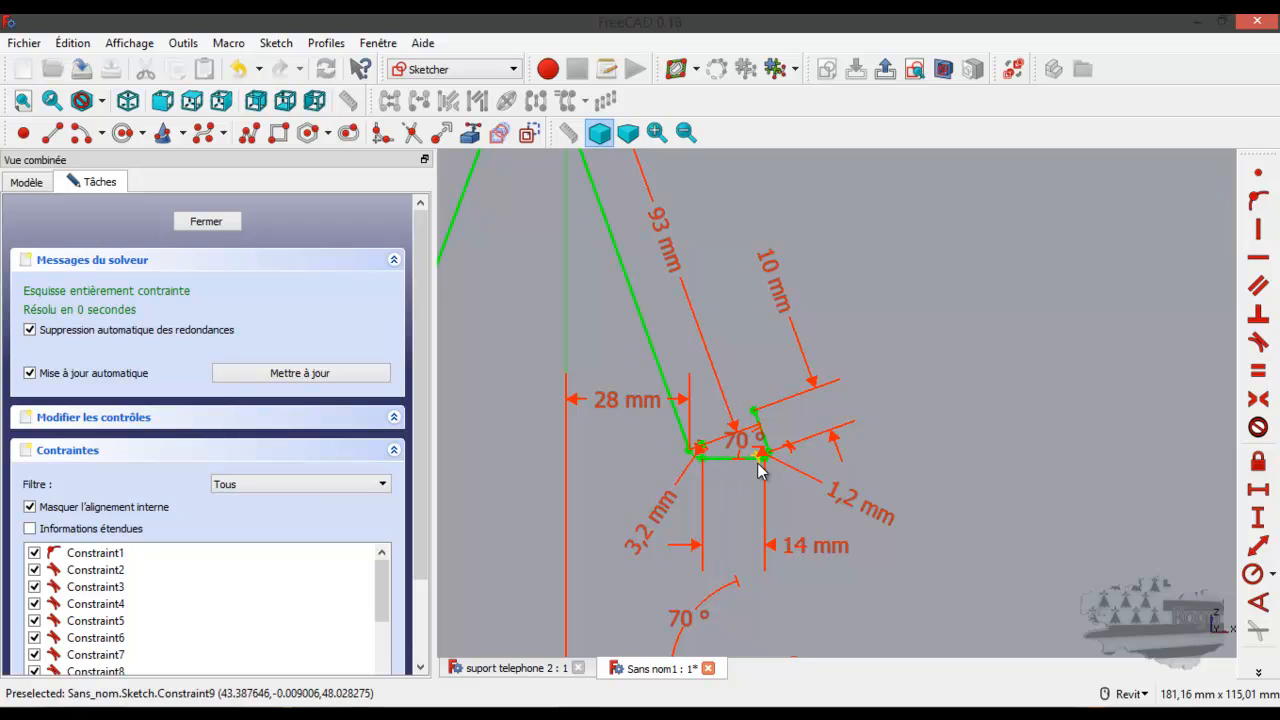
Set the fillet radius at the lip's outer corner to 2 mm and the length of the lip's bottom line to 10 mm.
double_click(855, 507)
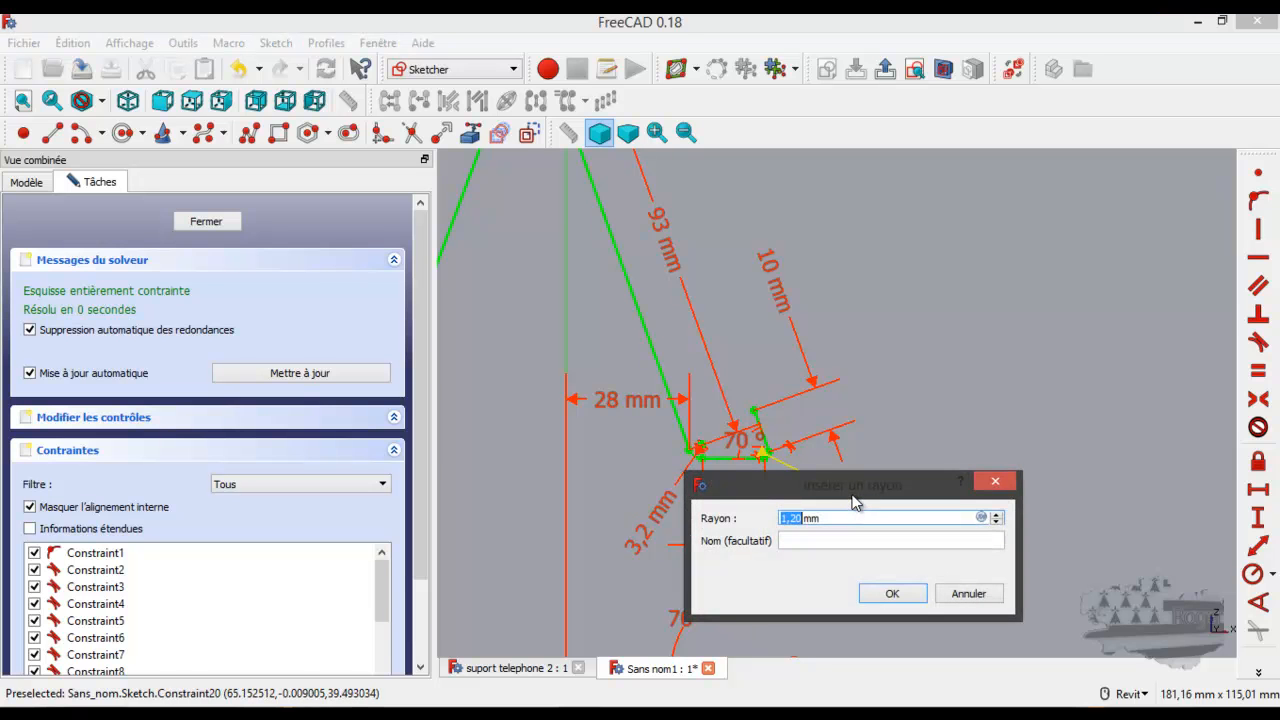
key(Return)
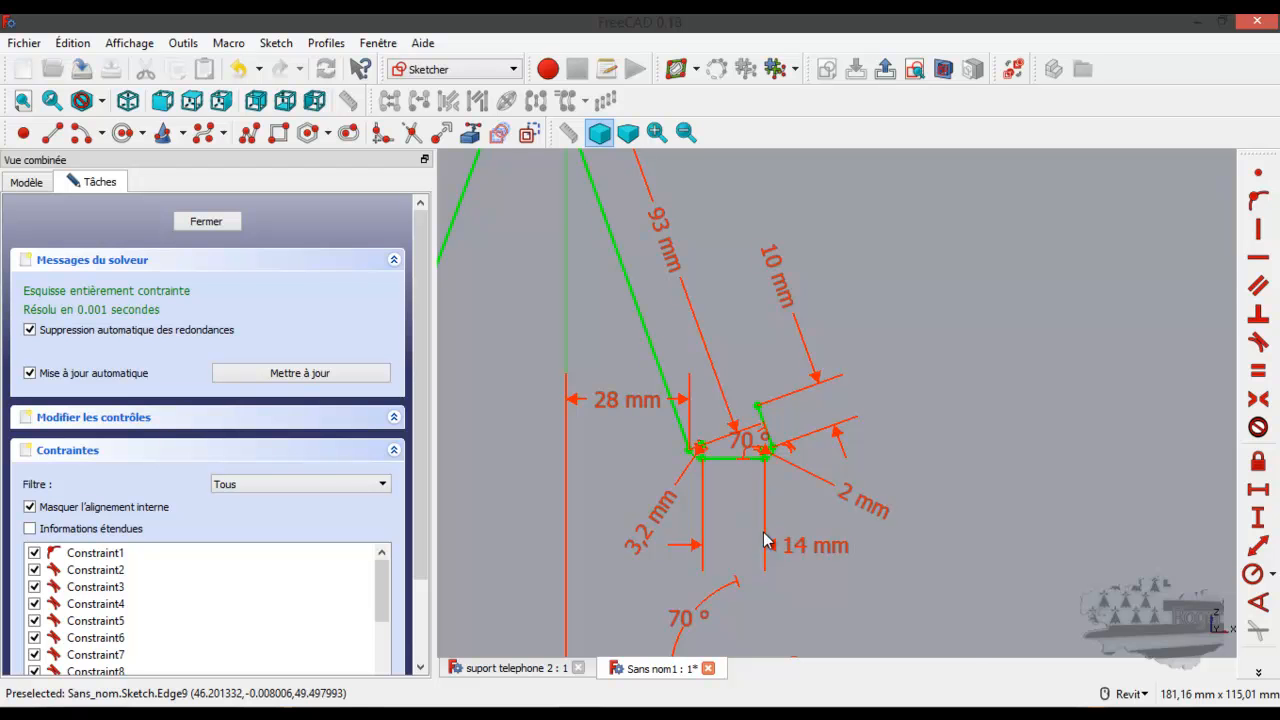
double_click(810, 552)
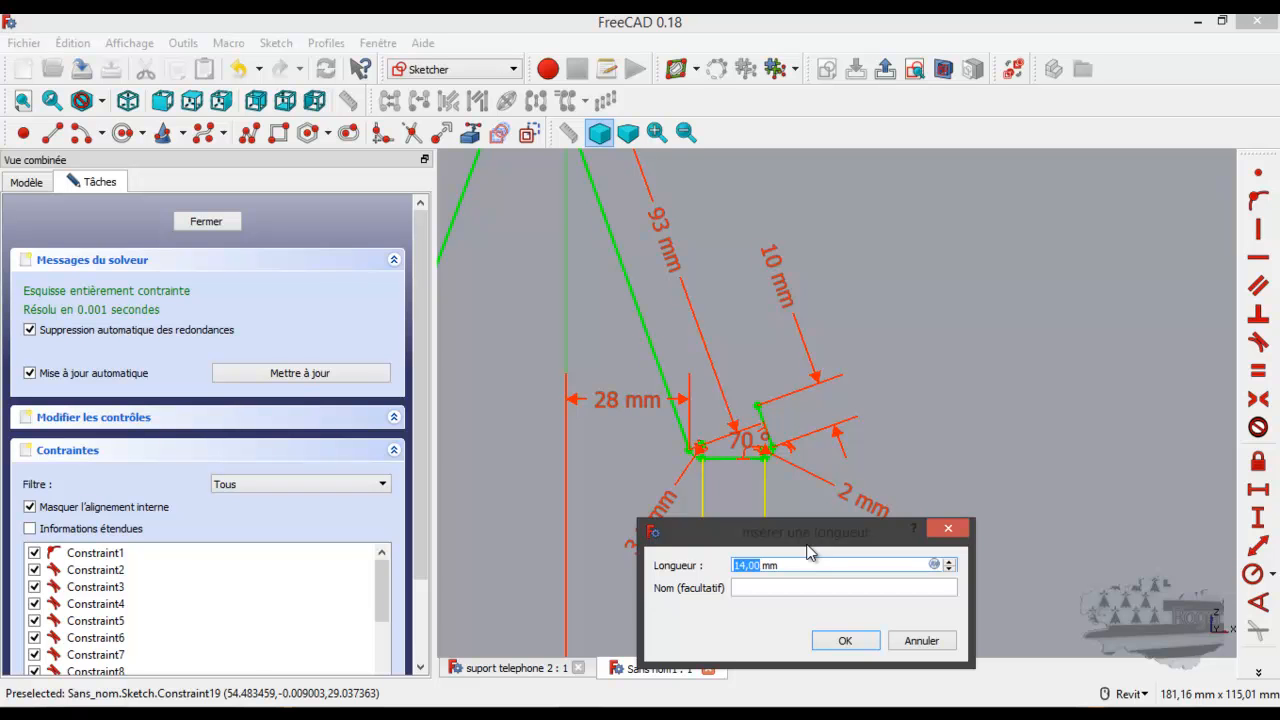
text(10)
key(Return)
scroll(900, 370, down, 2)
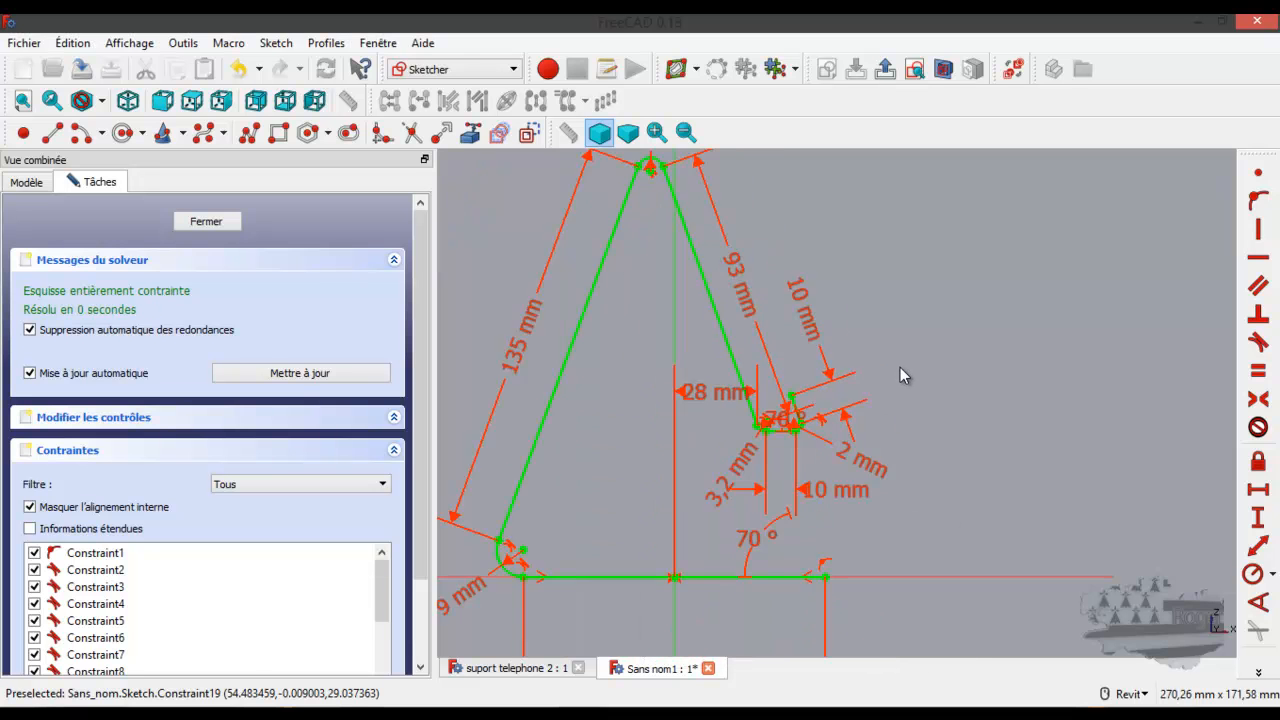
scroll(900, 372, down, 1)
scroll(835, 455, up, 1)
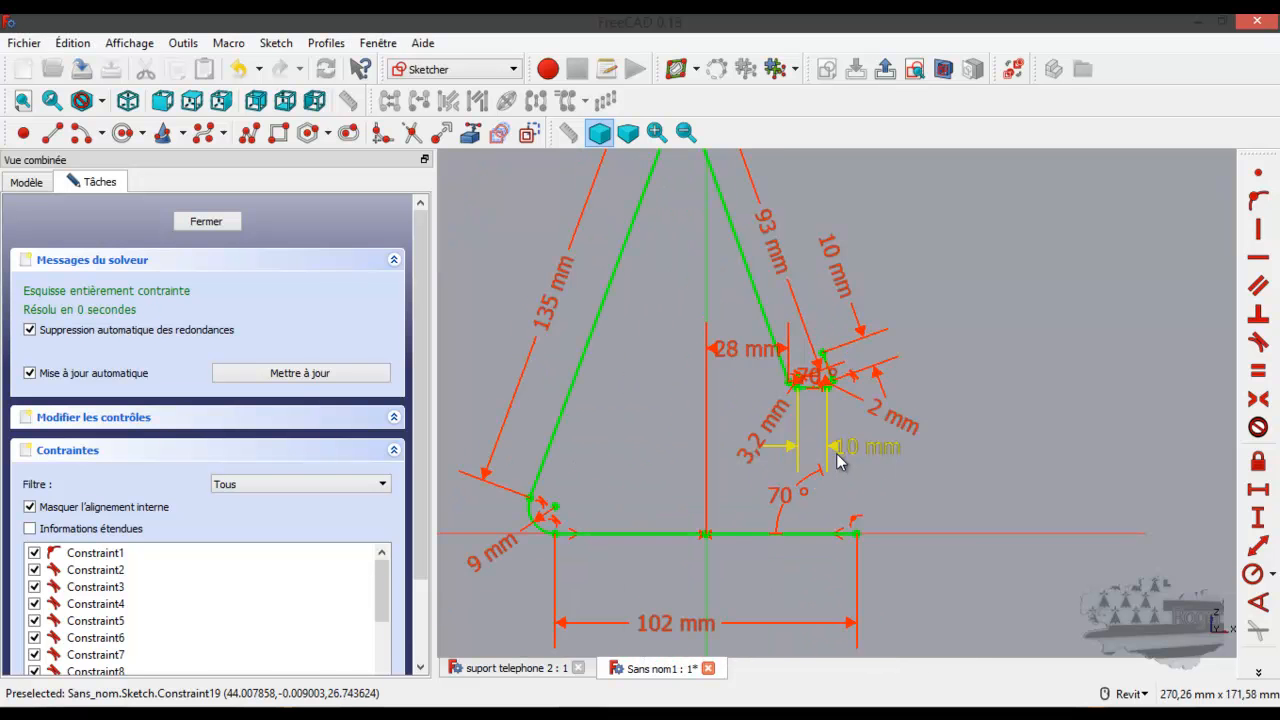
scroll(838, 460, down, 2)
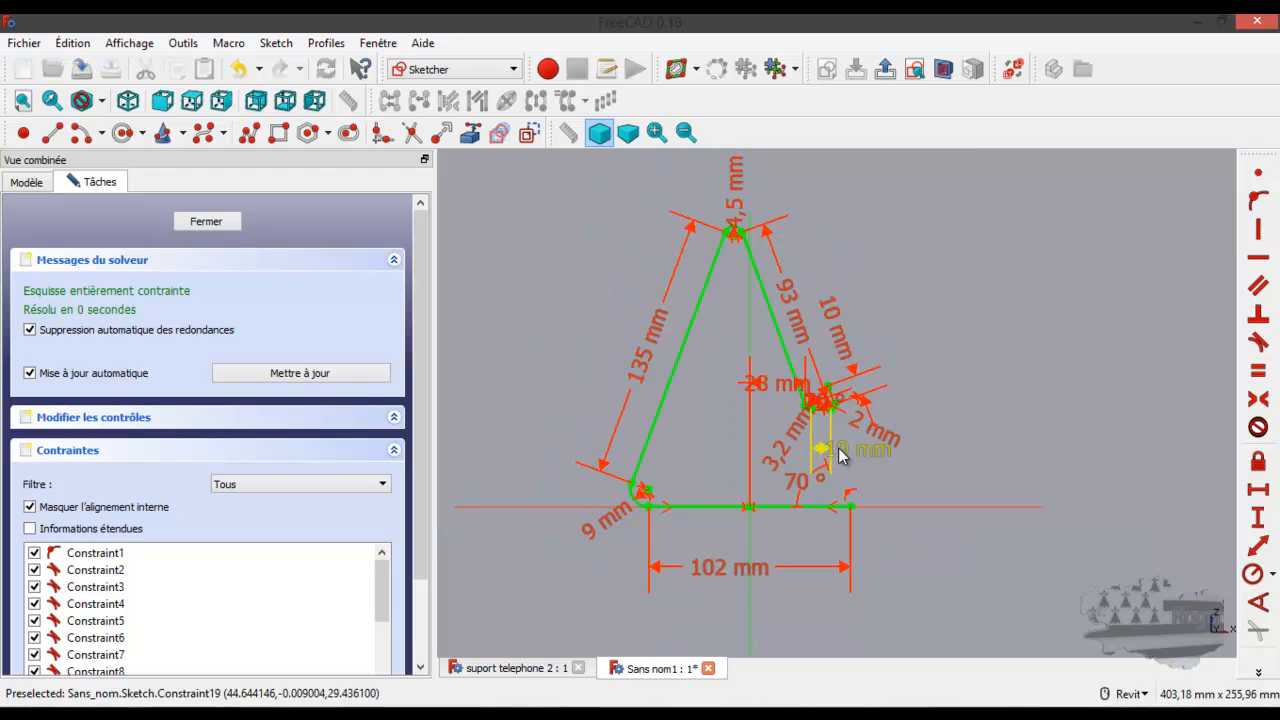
Close the side-profile sketch and start a new sketch on the YZ plane.
click(207, 221)
scroll(735, 410, down, 2)
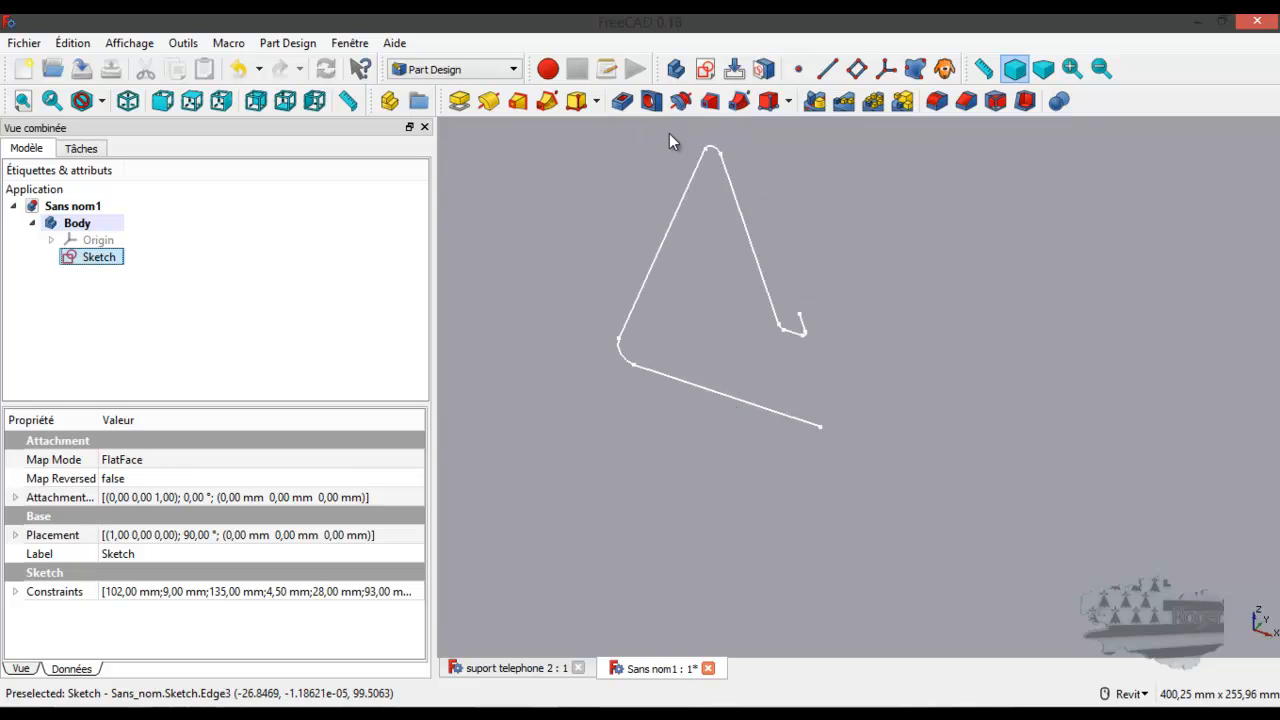
click(705, 70)
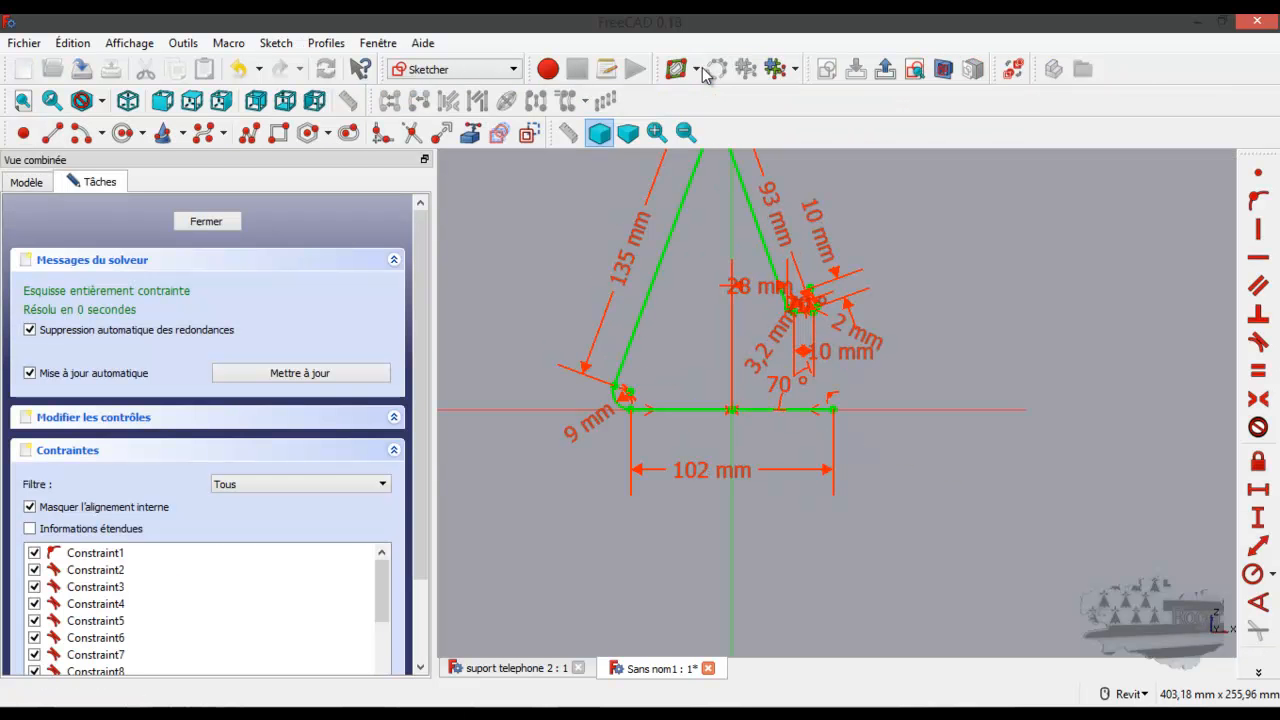
click(205, 221)
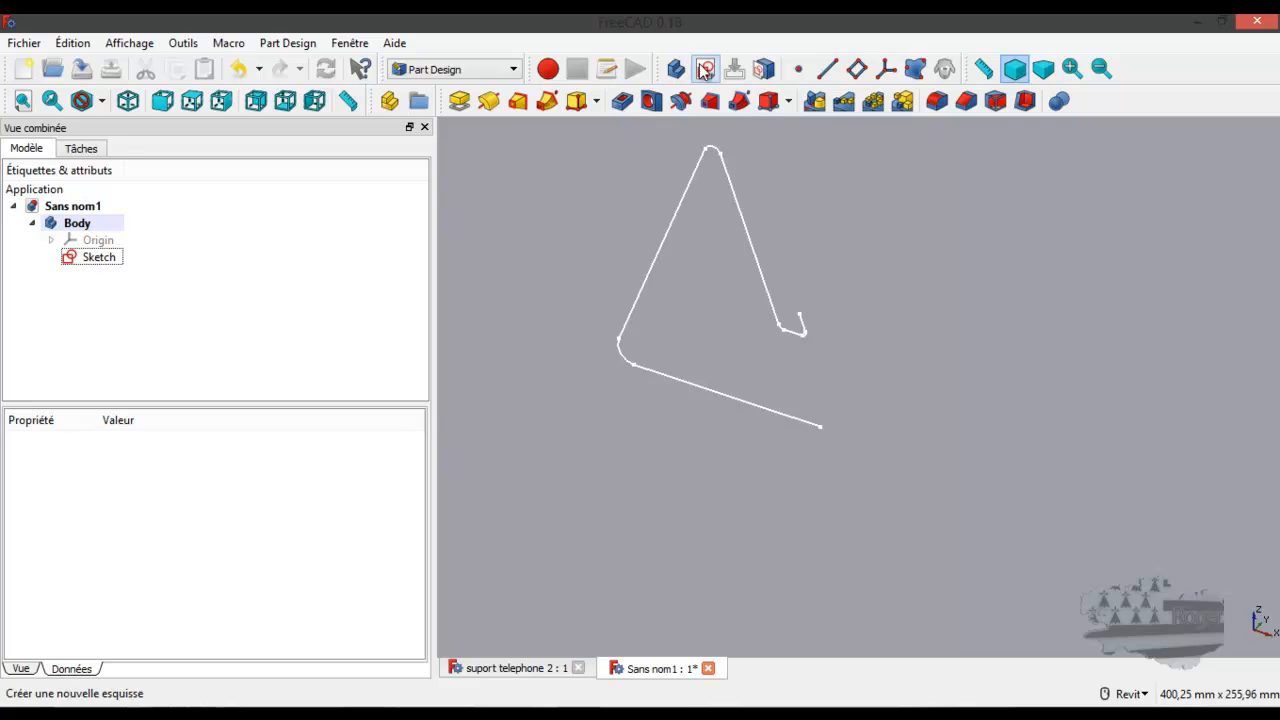
click(705, 68)
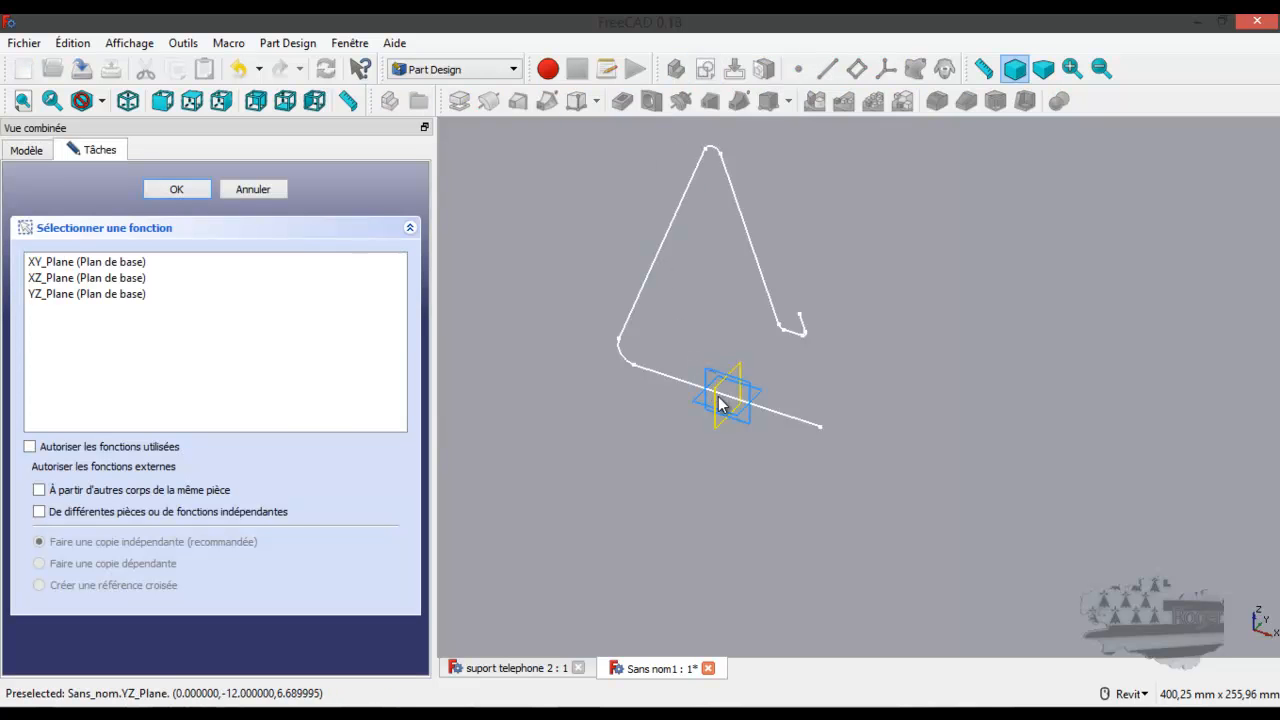
scroll(716, 396, up, 5)
click(698, 338)
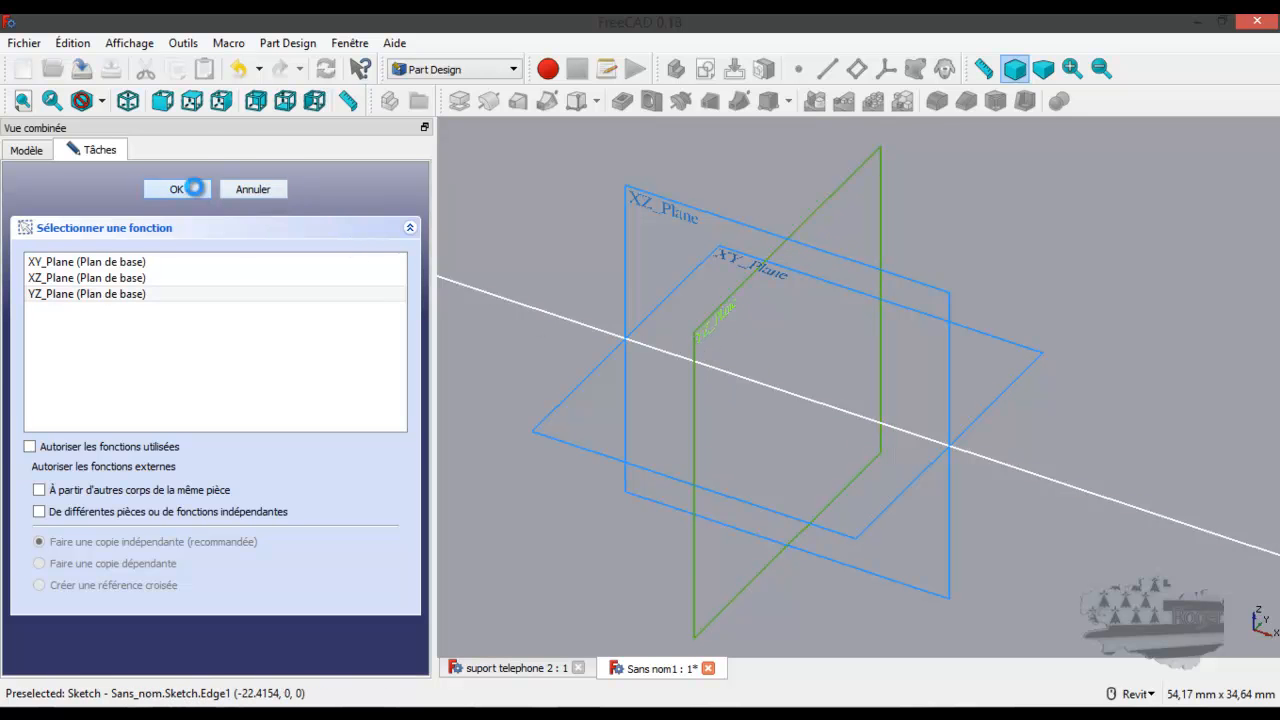
click(194, 189)
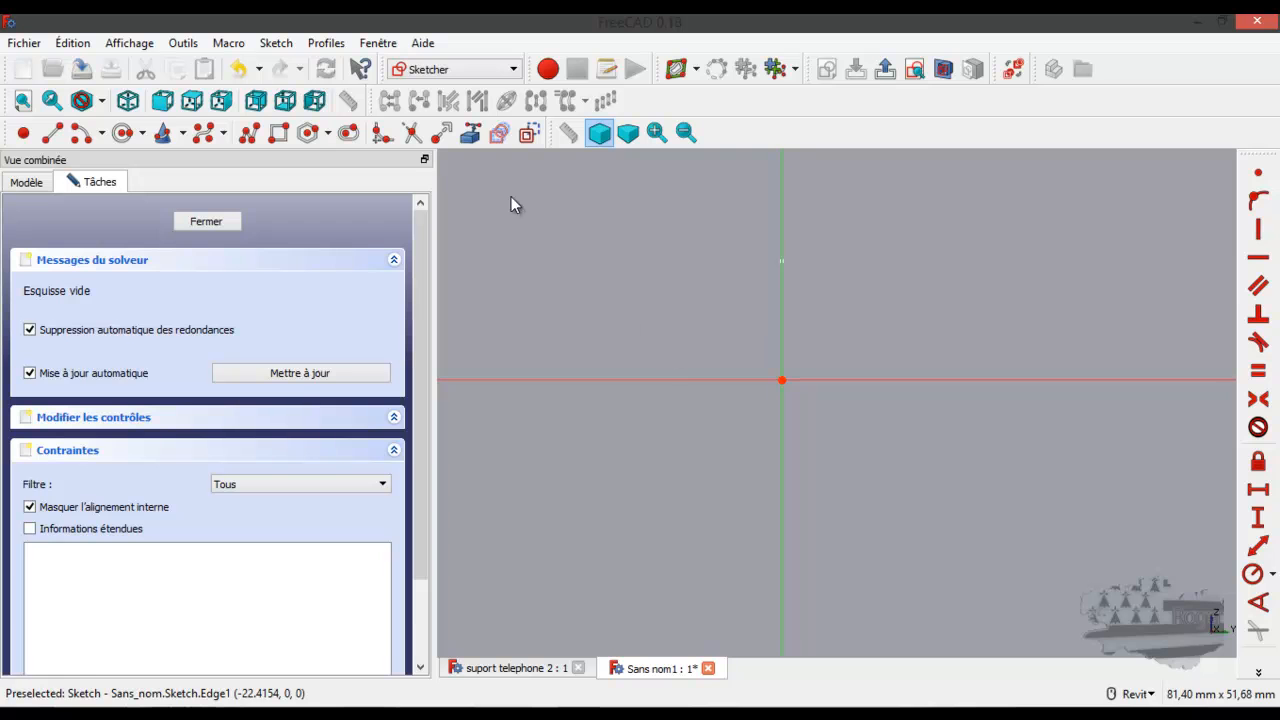
Draw a thin, wide rectangle just above the horizontal axis, spanning both sides of the vertical axis.
click(283, 137)
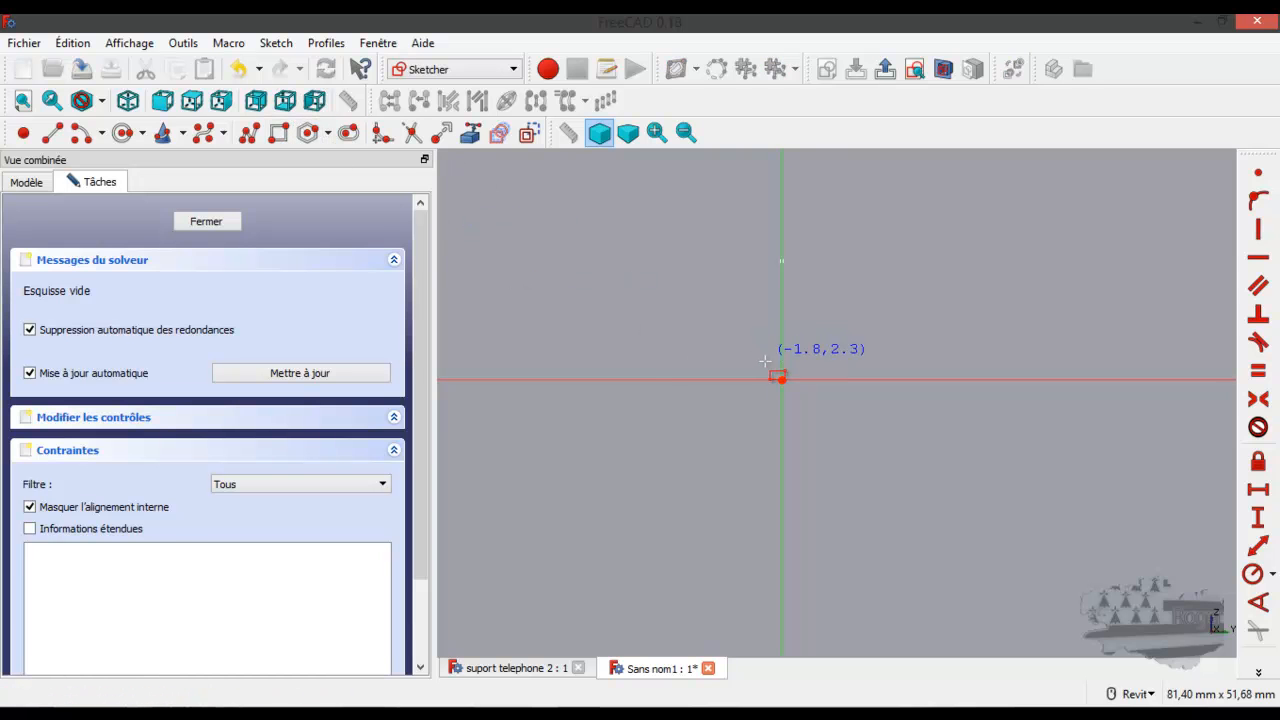
scroll(819, 432, up, 4)
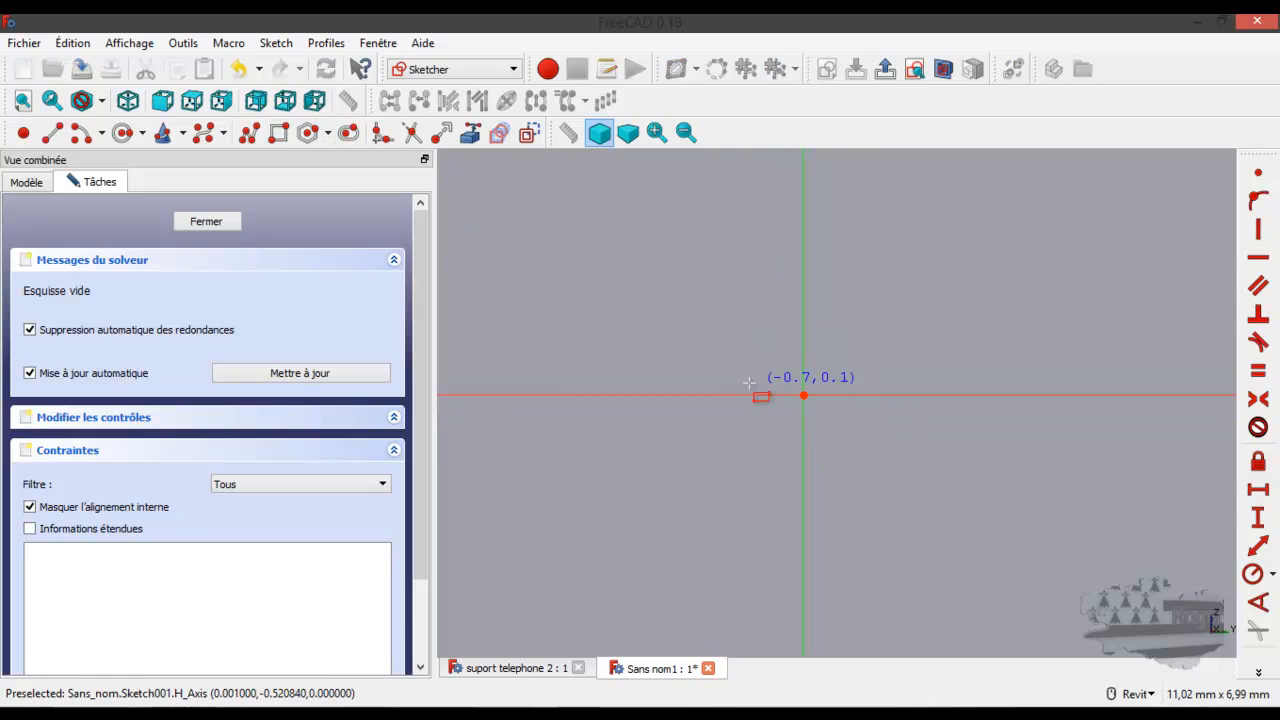
click(706, 365)
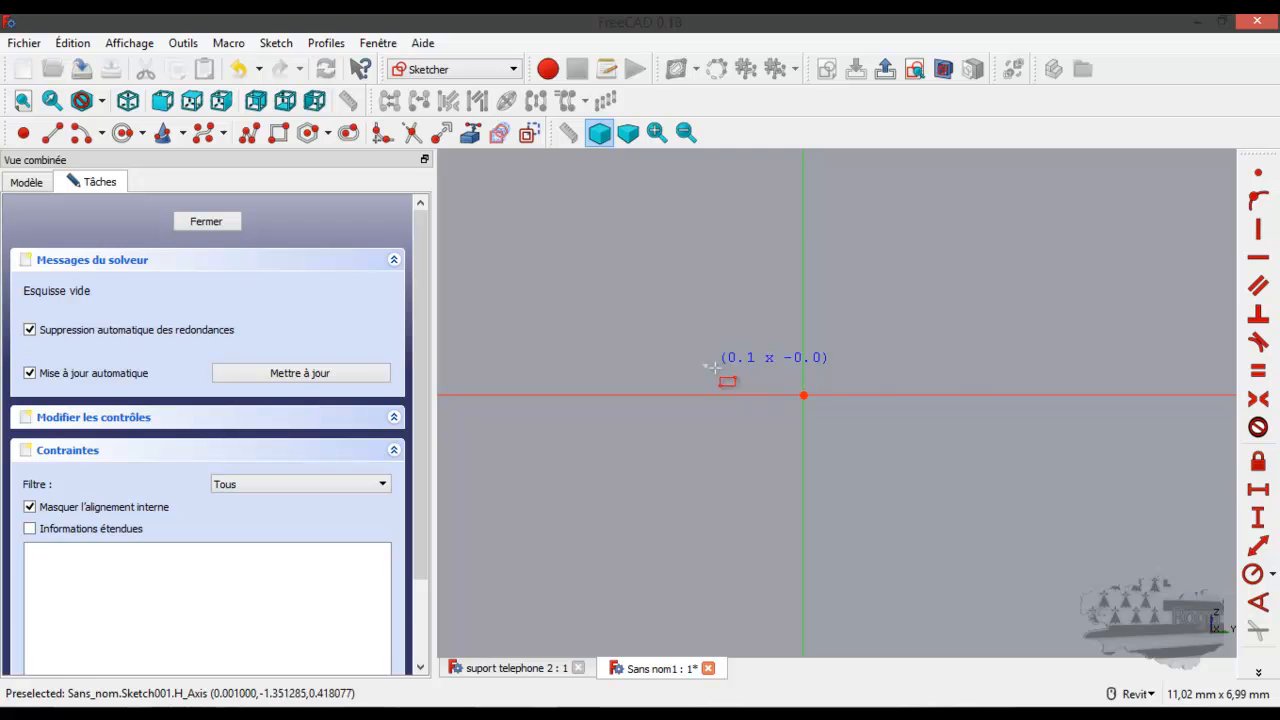
click(954, 376)
right_click(914, 428)
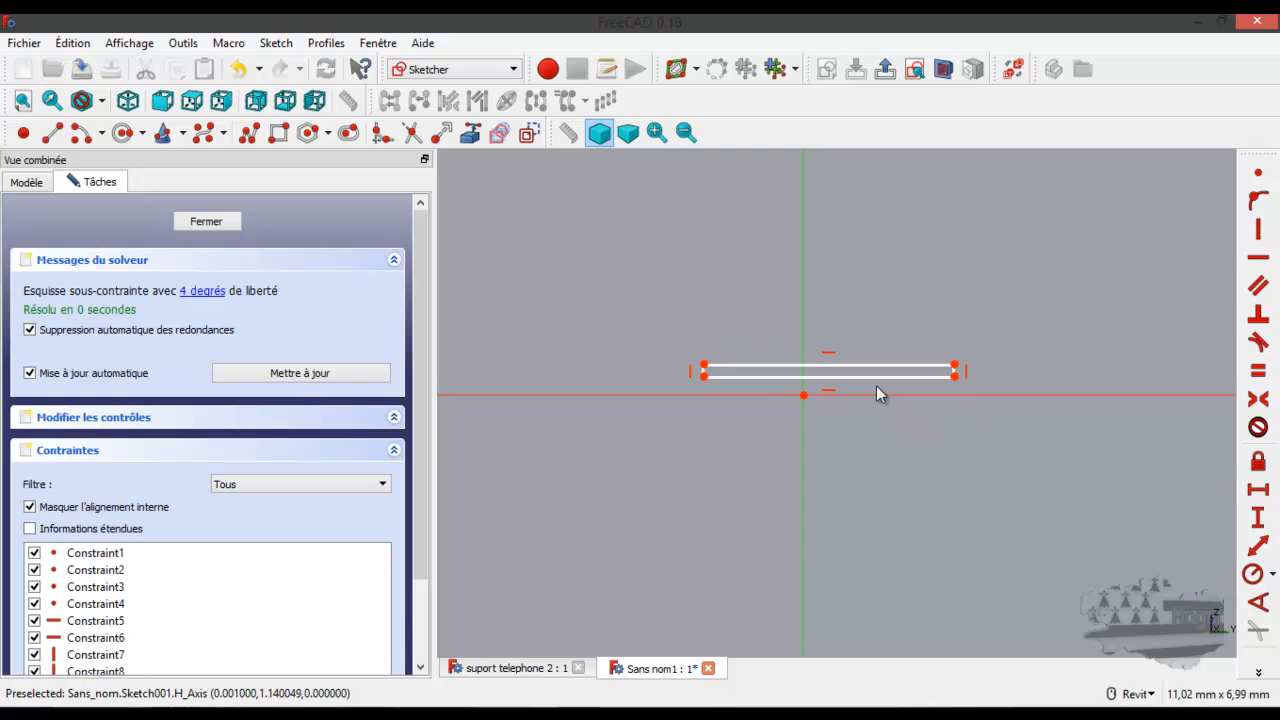
Make the rectangle's two top corners symmetric about the vertical axis and constrain a bottom corner onto the horizontal axis.
click(705, 366)
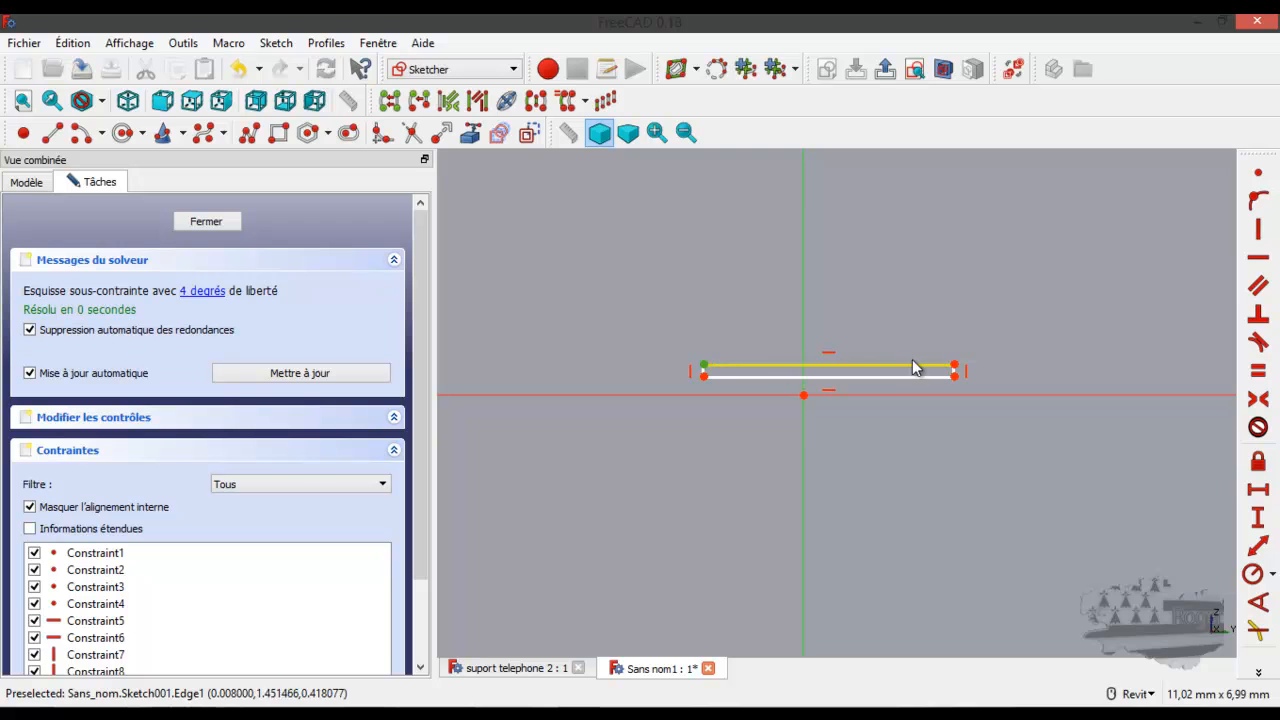
click(953, 366)
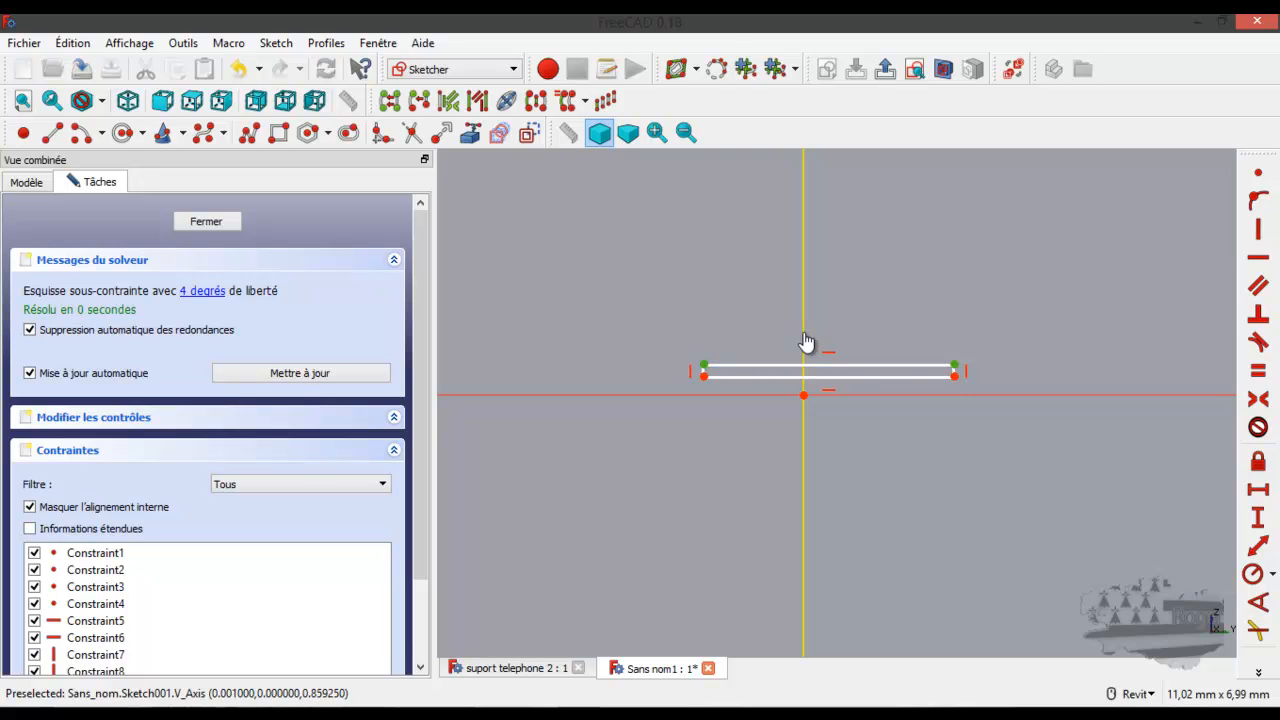
click(1255, 406)
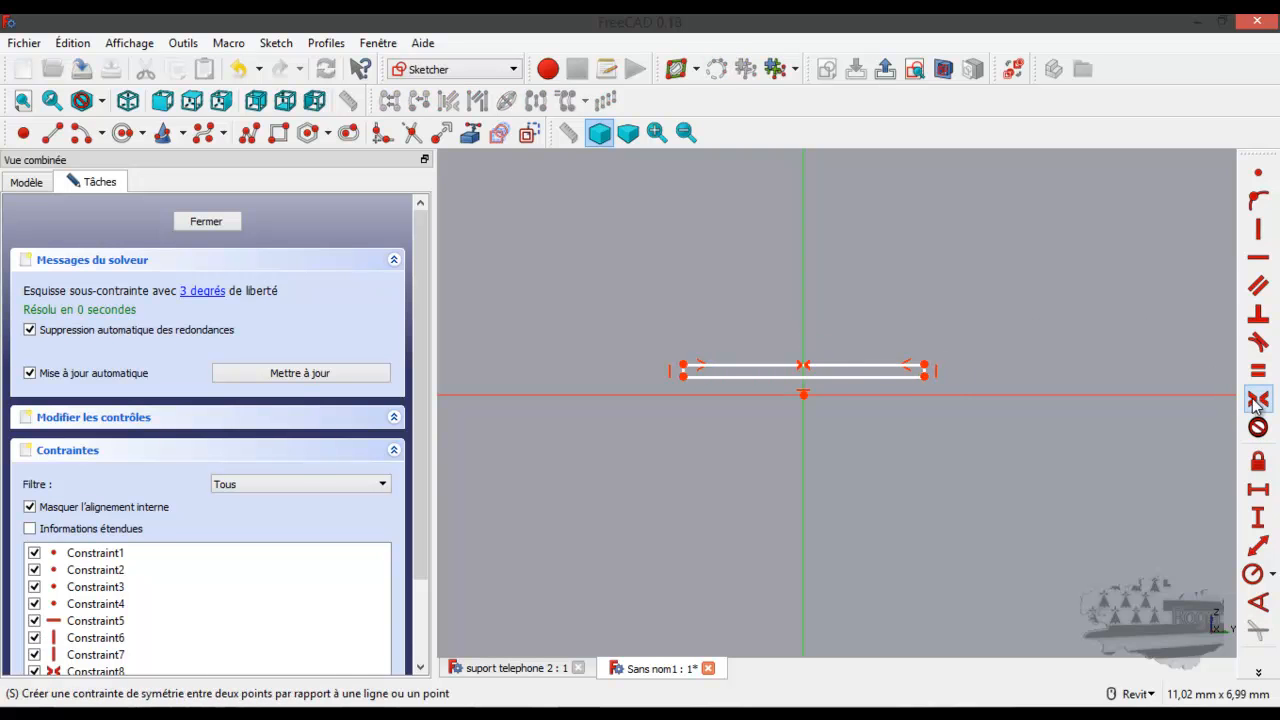
click(683, 375)
click(691, 395)
click(1258, 201)
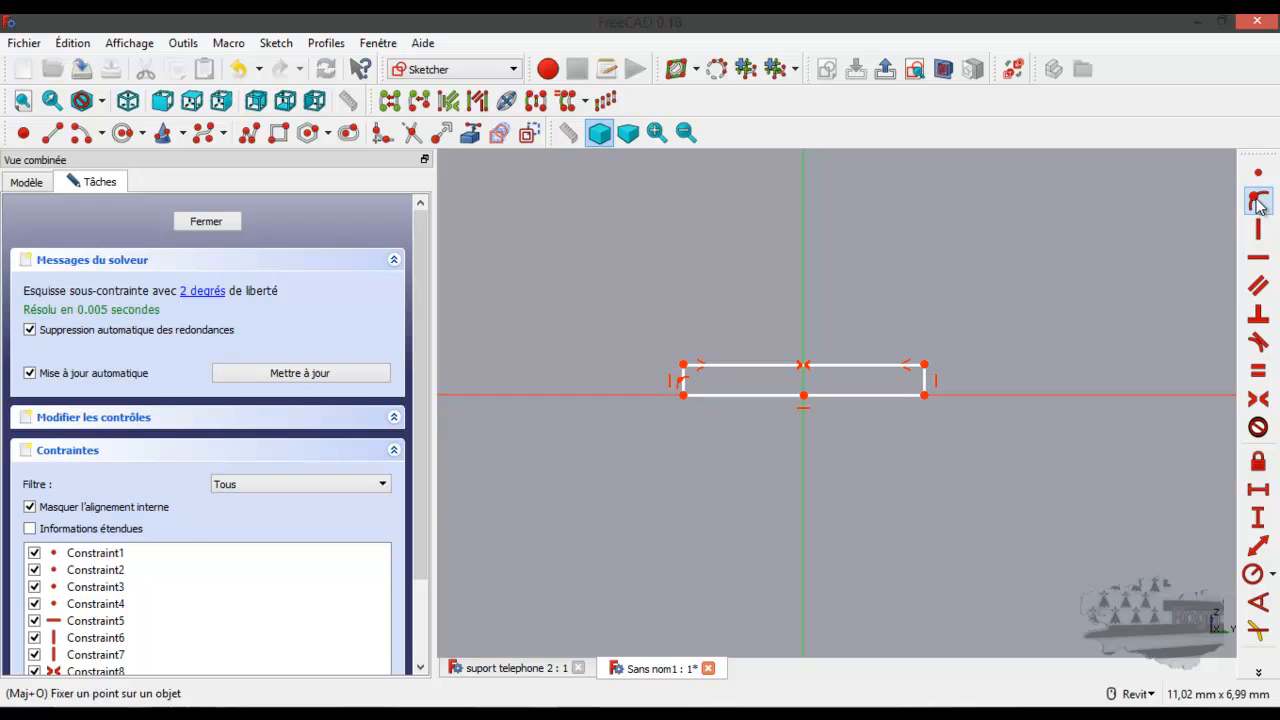
Set the rectangle's width to 80 mm with a horizontal distance constraint on its top line.
click(886, 365)
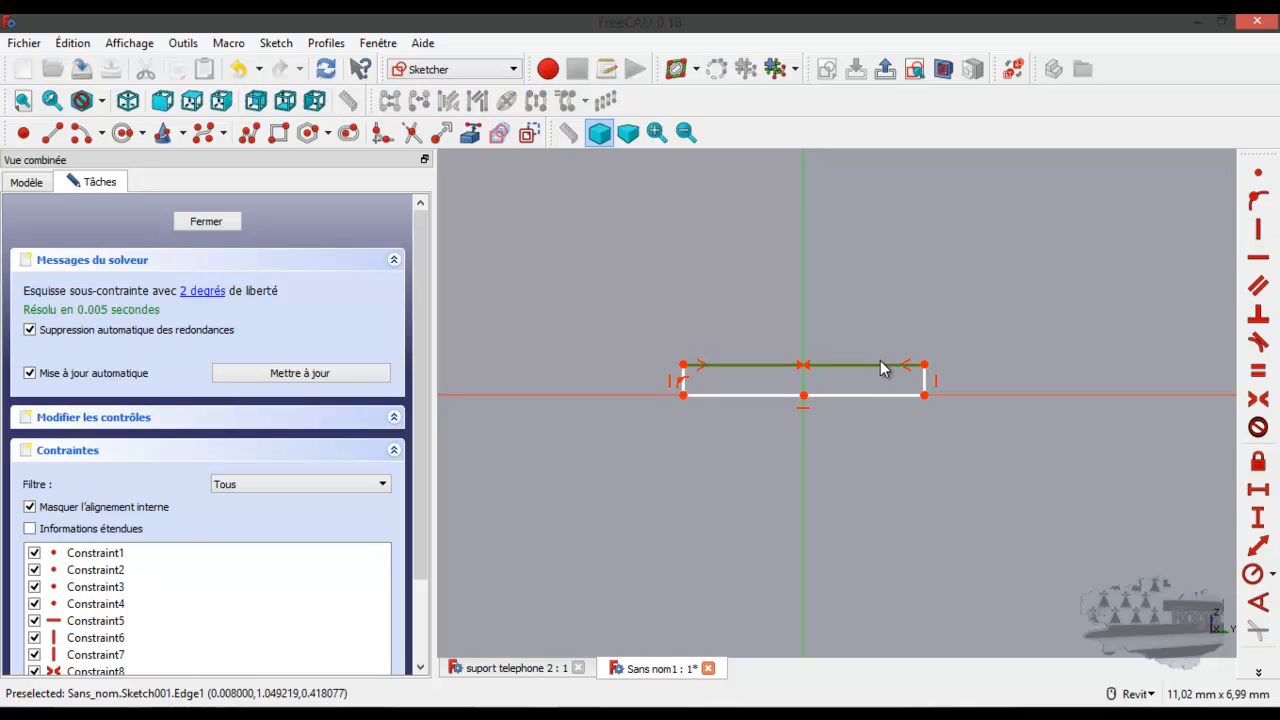
click(1258, 492)
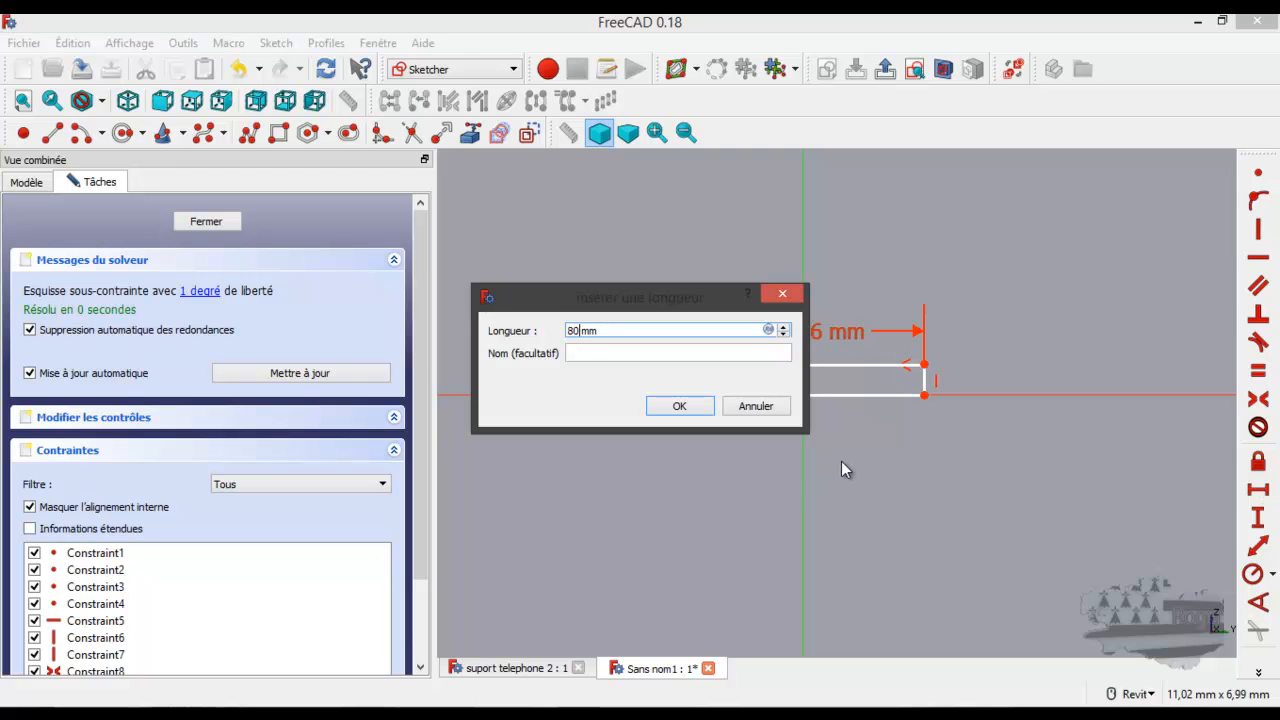
key(Return)
Set the rectangle's height to 3 mm with a vertical distance constraint on its side line.
scroll(840, 440, down, 3)
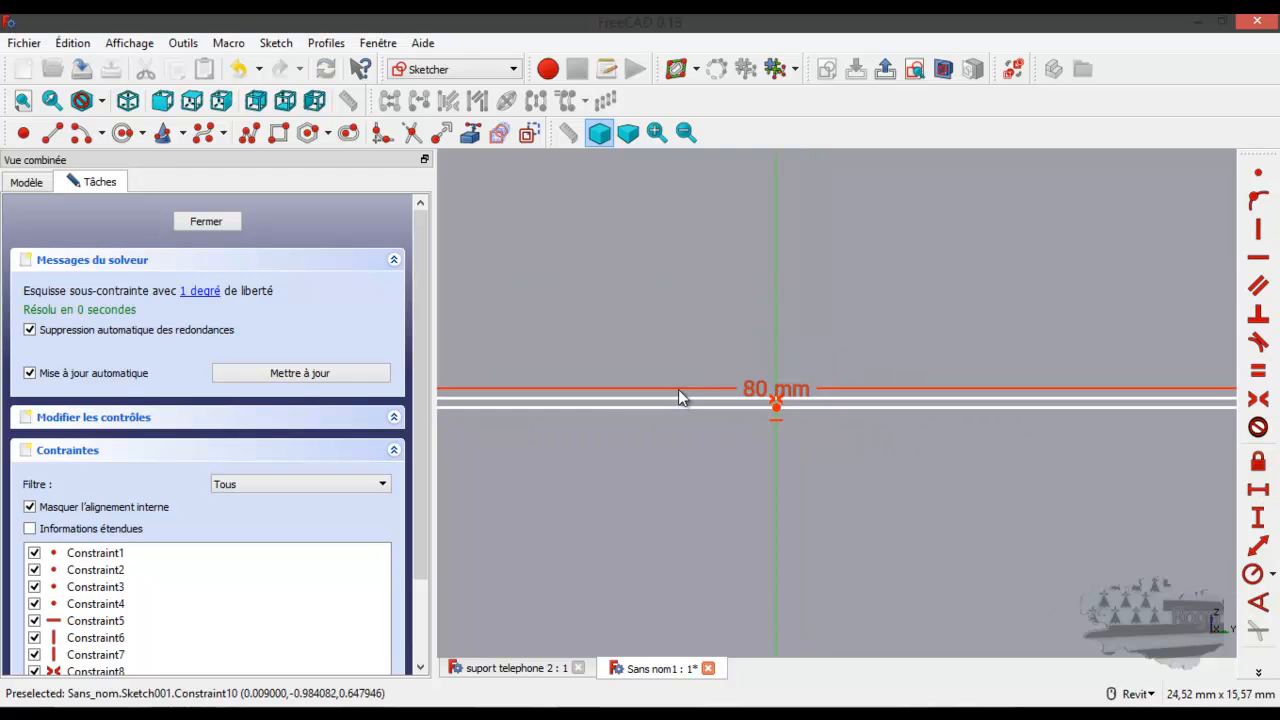
scroll(700, 386, down, 2)
scroll(1081, 389, up, 4)
scroll(1137, 384, up, 2)
click(1105, 385)
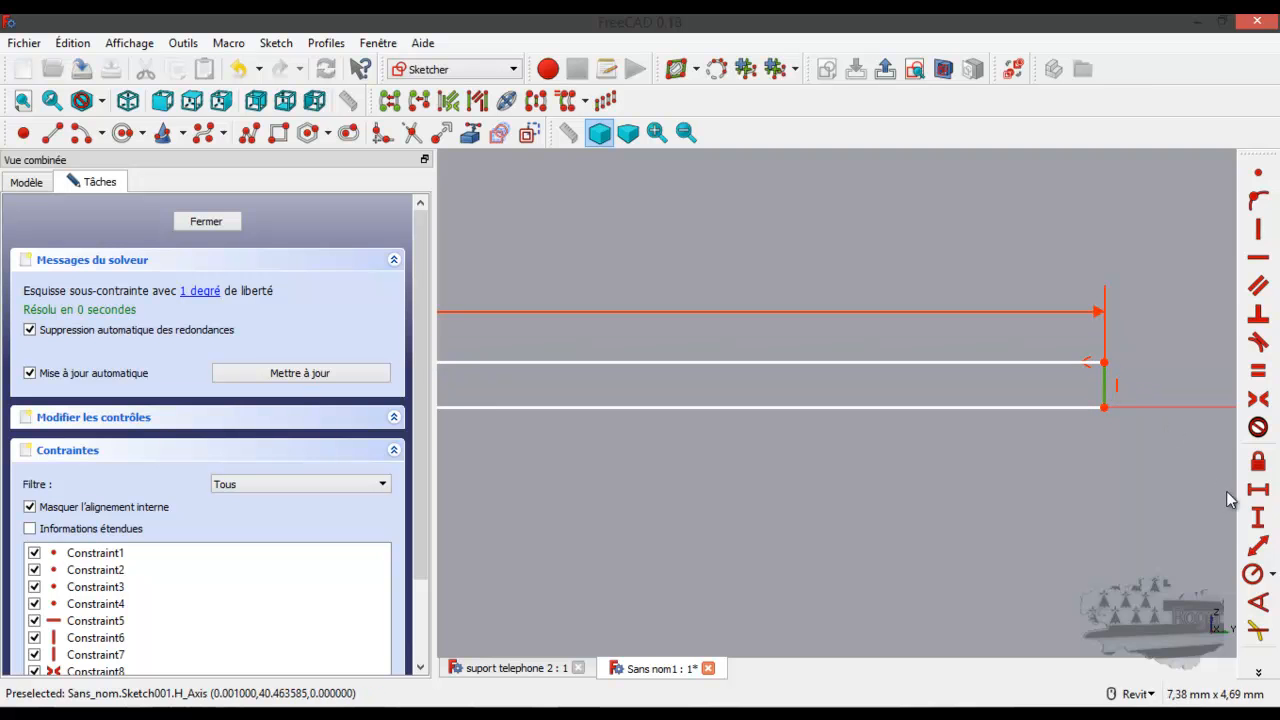
click(1258, 517)
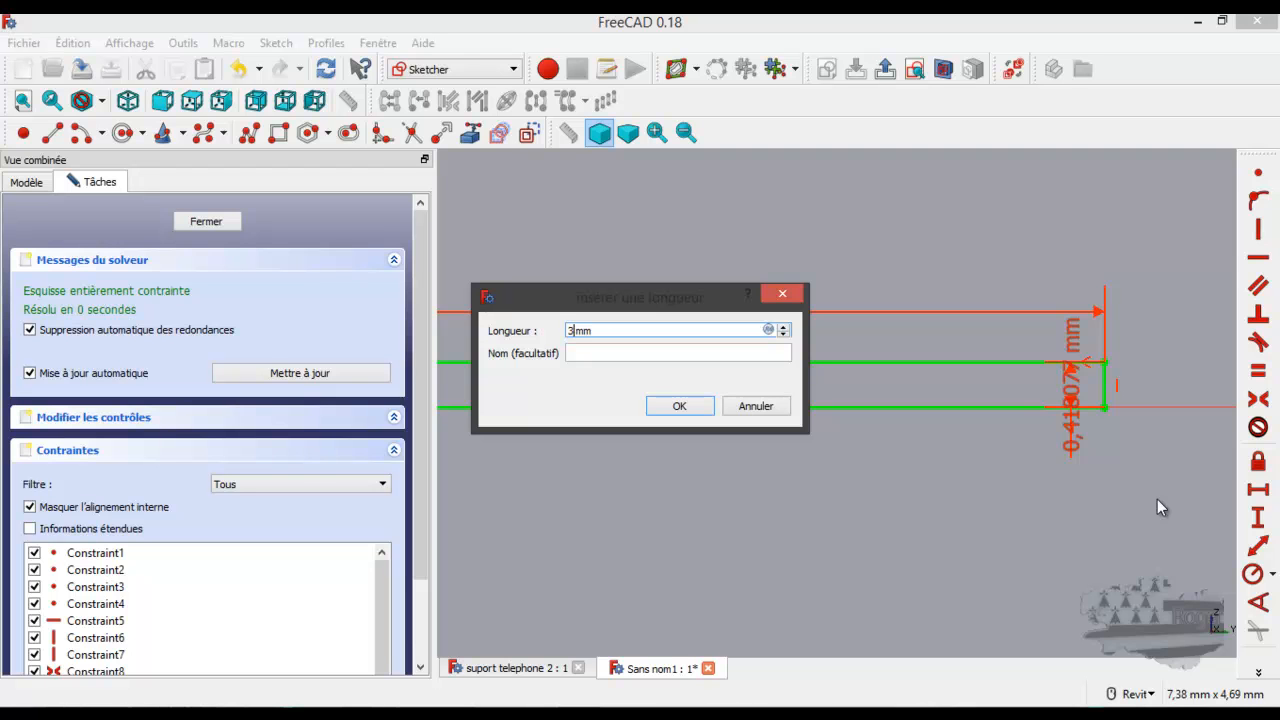
text(3)
key(Return)
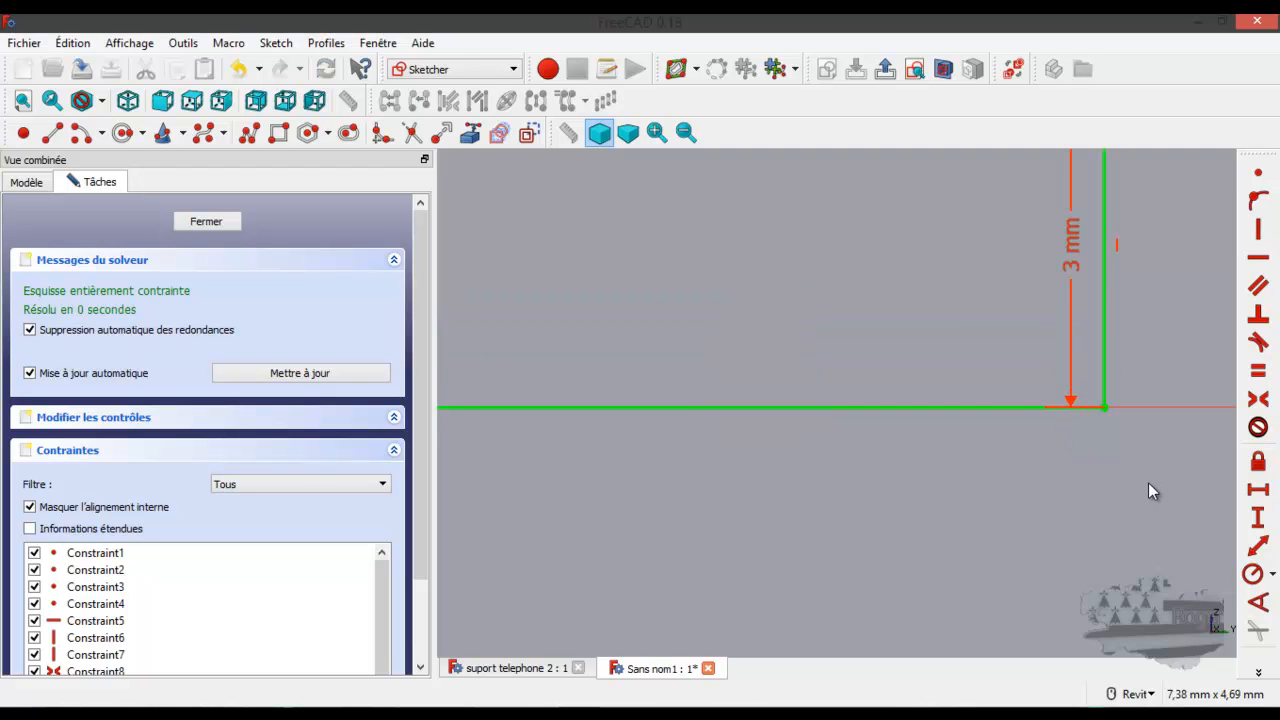
Close the fully constrained cross-section sketch and bring both sketches into view.
scroll(1146, 482, down, 10)
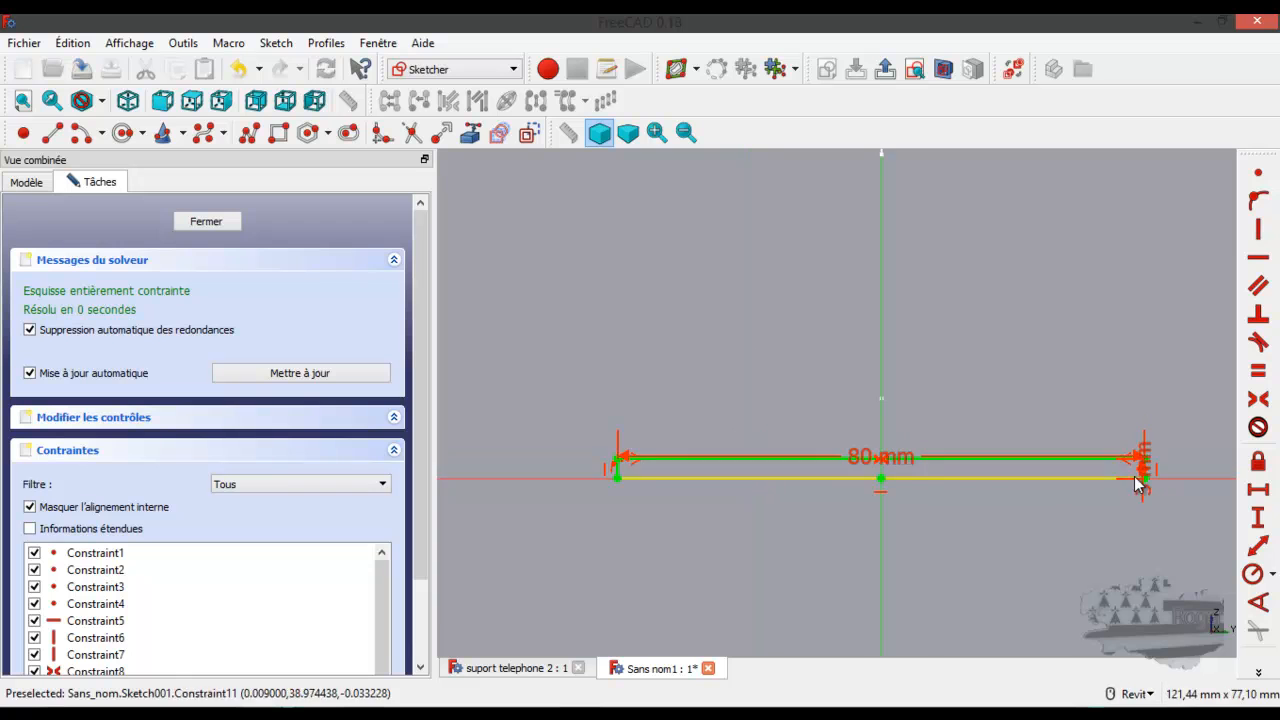
scroll(980, 465, down, 2)
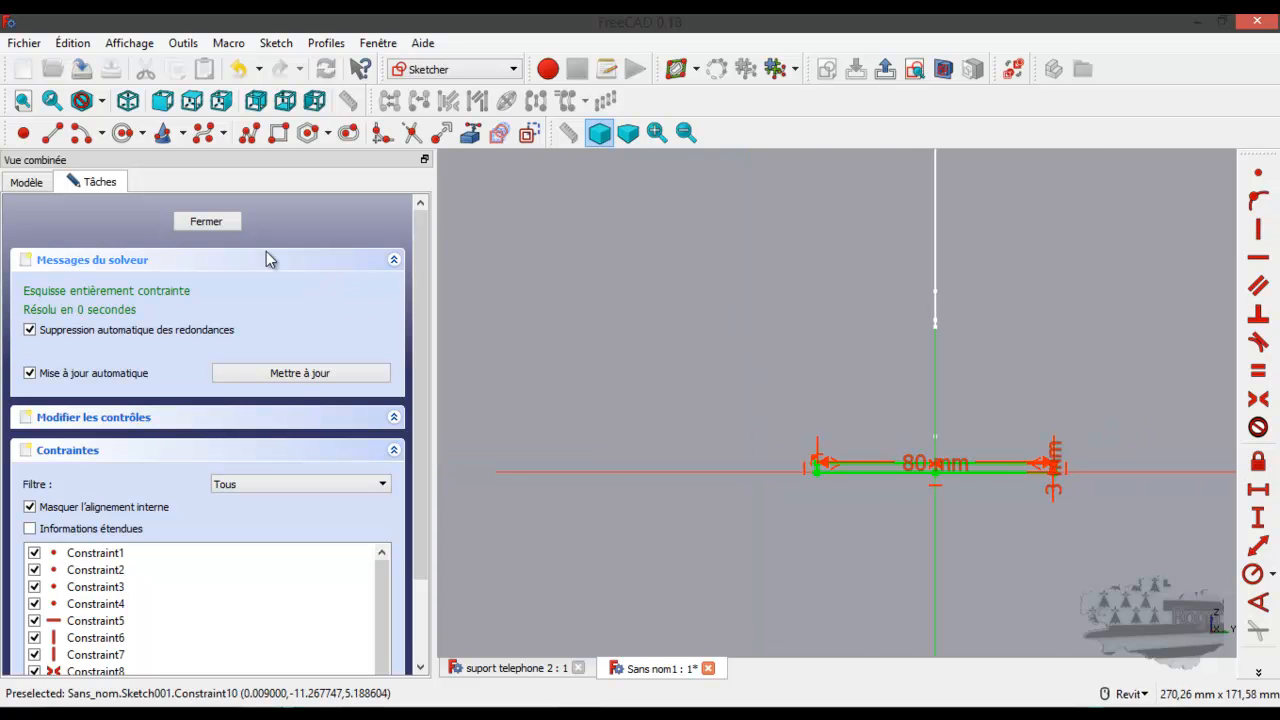
click(210, 222)
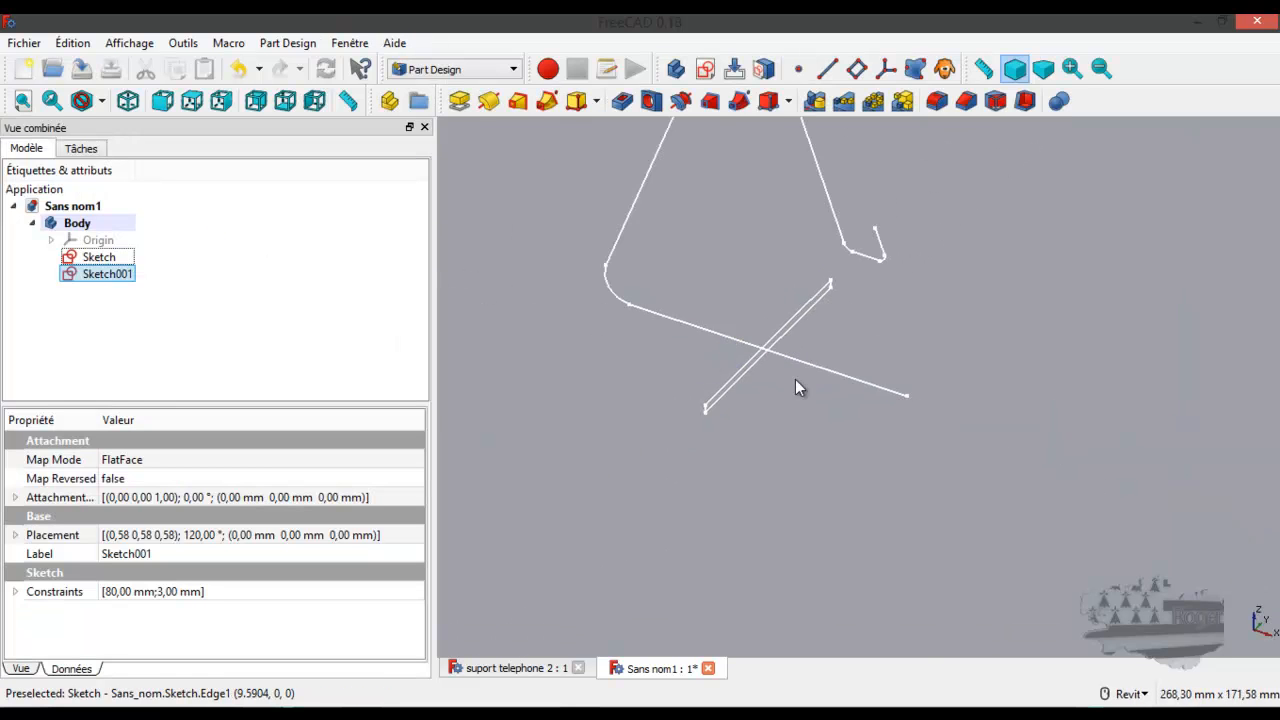
scroll(786, 310, down, 3)
scroll(780, 248, up, 5)
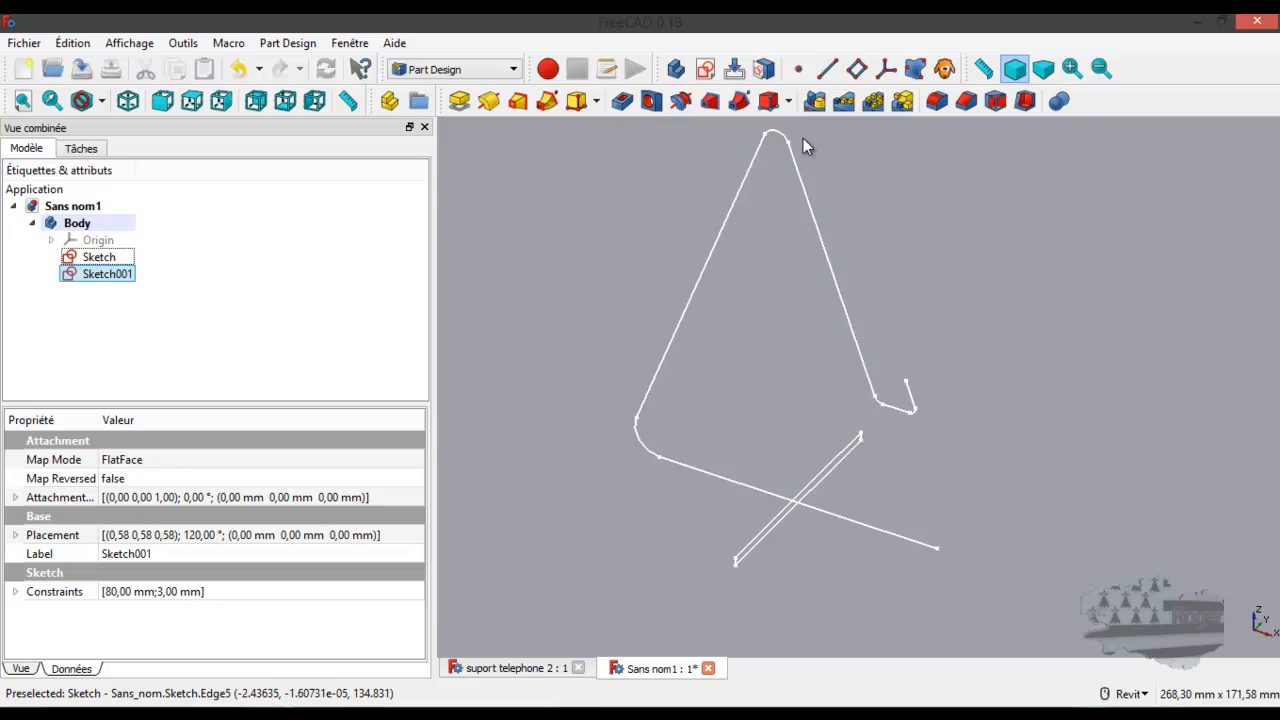
click(510, 69)
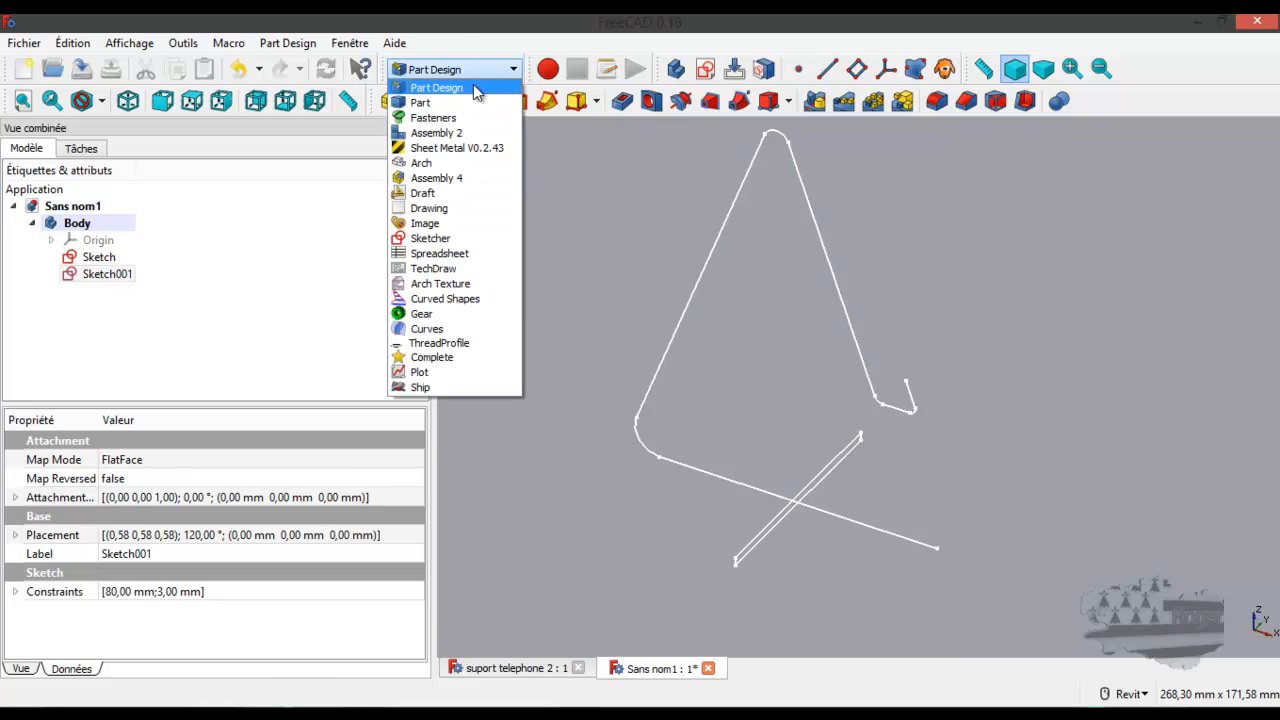
click(460, 104)
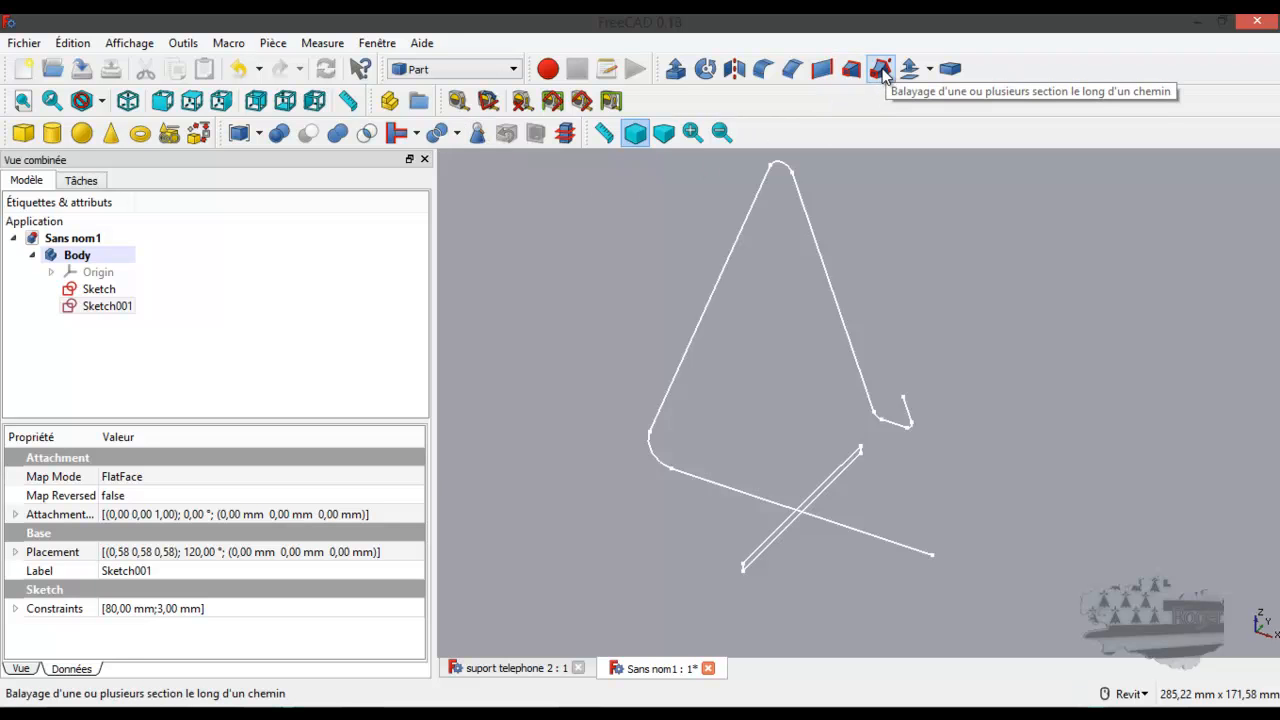
click(505, 69)
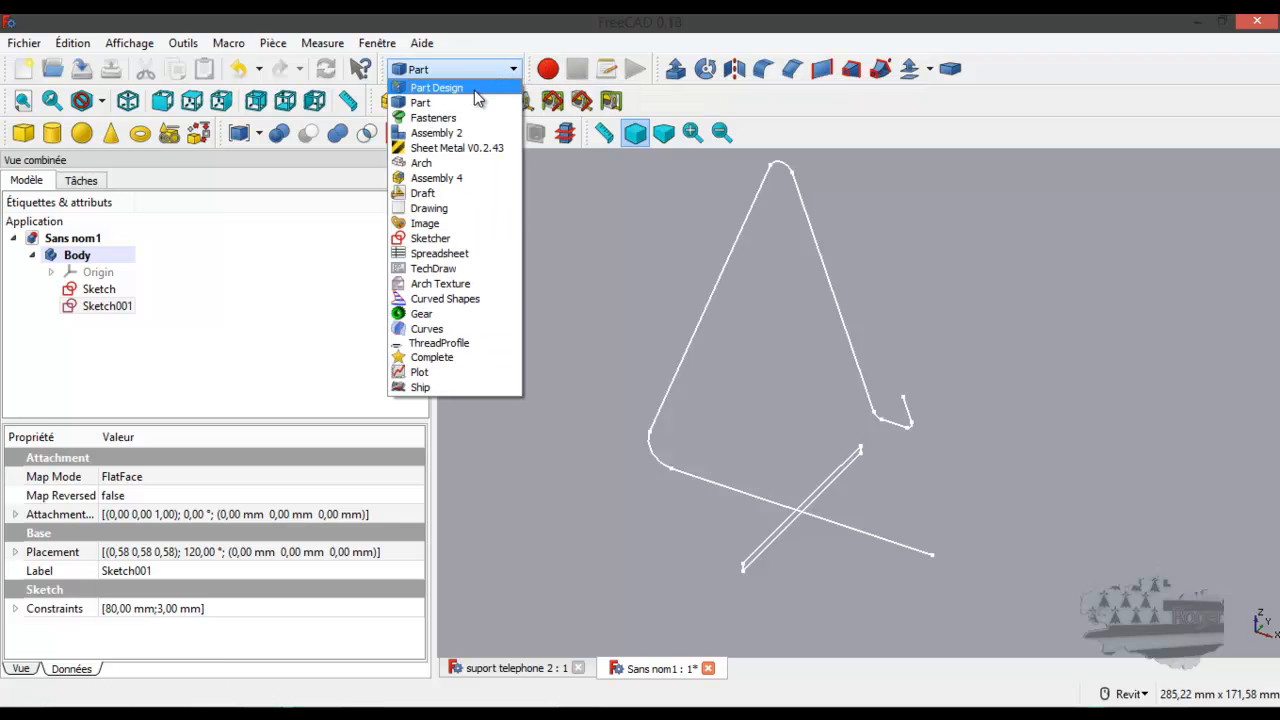
click(476, 96)
Start a Part Design sweep with the rectangle sketch Sketch001 as its profile.
click(27, 150)
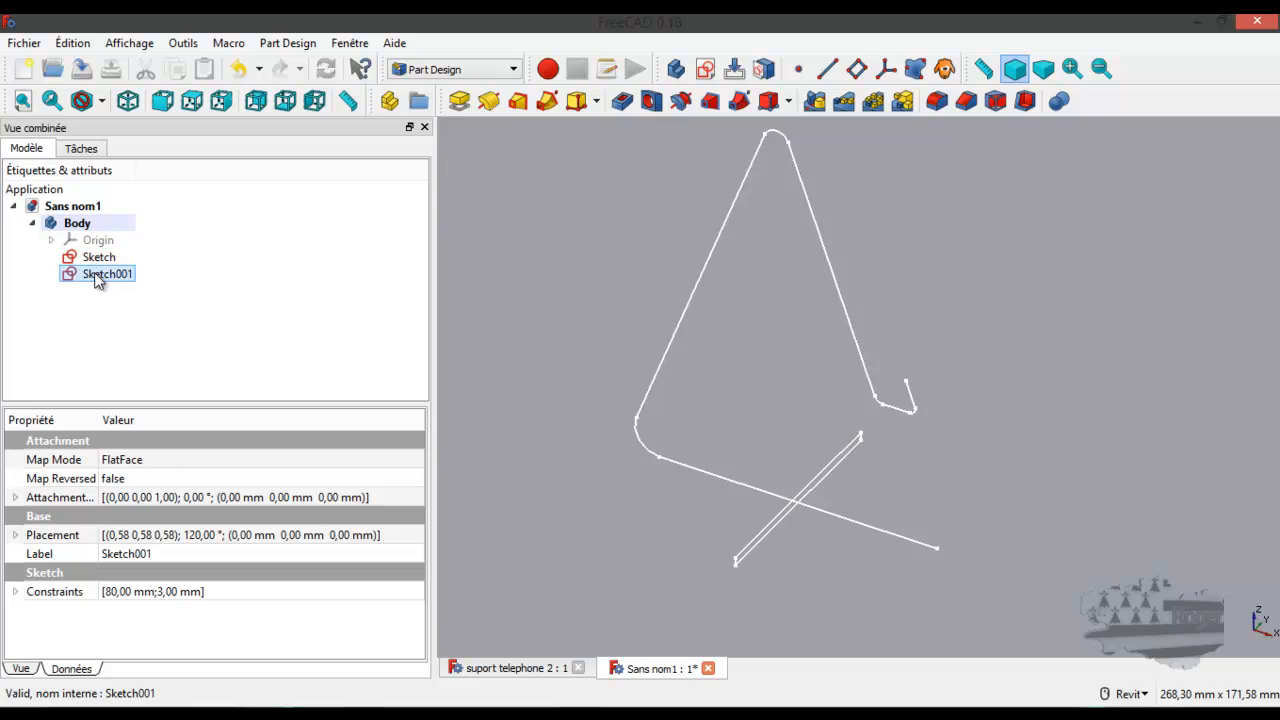
click(739, 101)
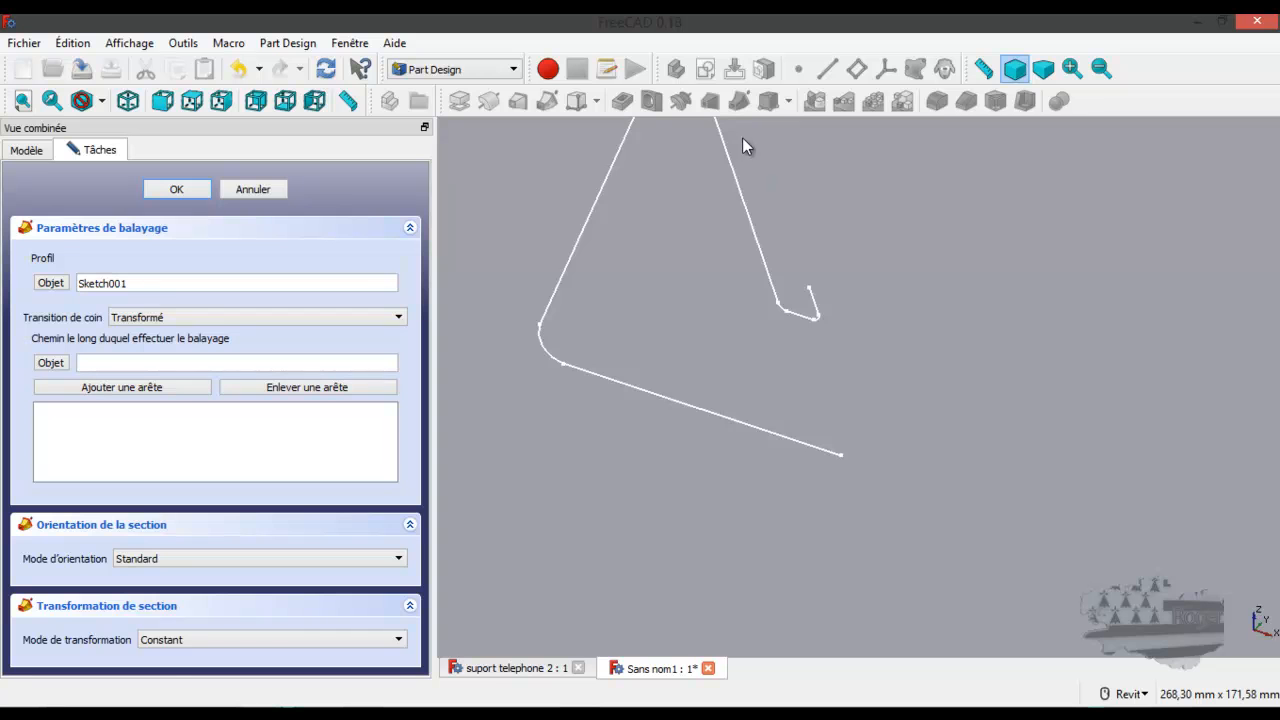
scroll(748, 259, down, 5)
scroll(693, 245, up, 5)
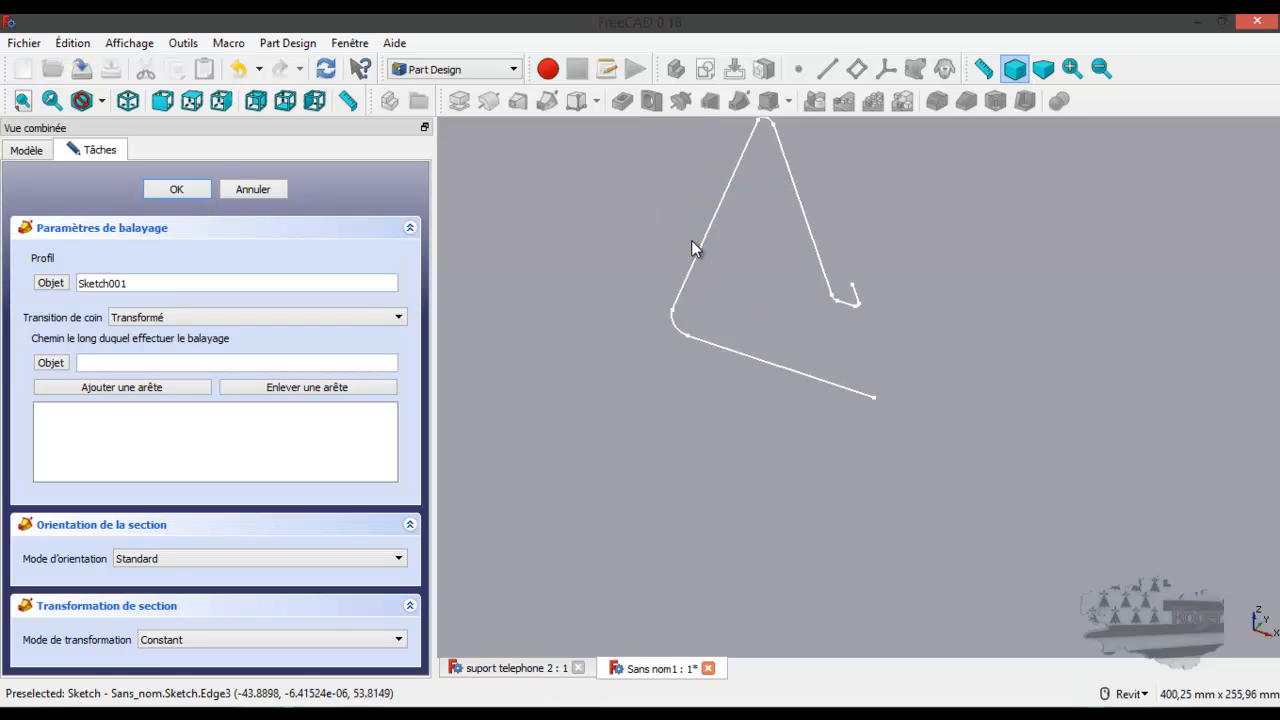
middle_drag(747, 231, 748, 270)
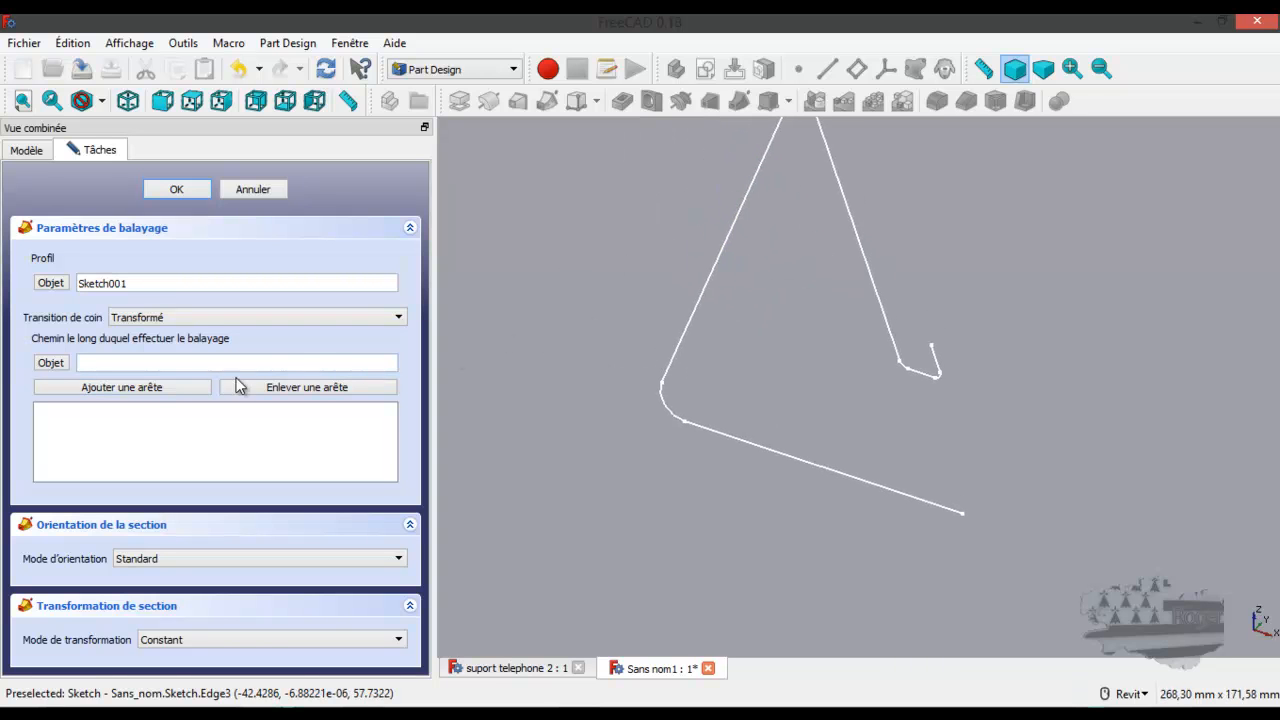
Add the base line, the lower rear bend arc and the rear leg line to the sweep path.
click(145, 389)
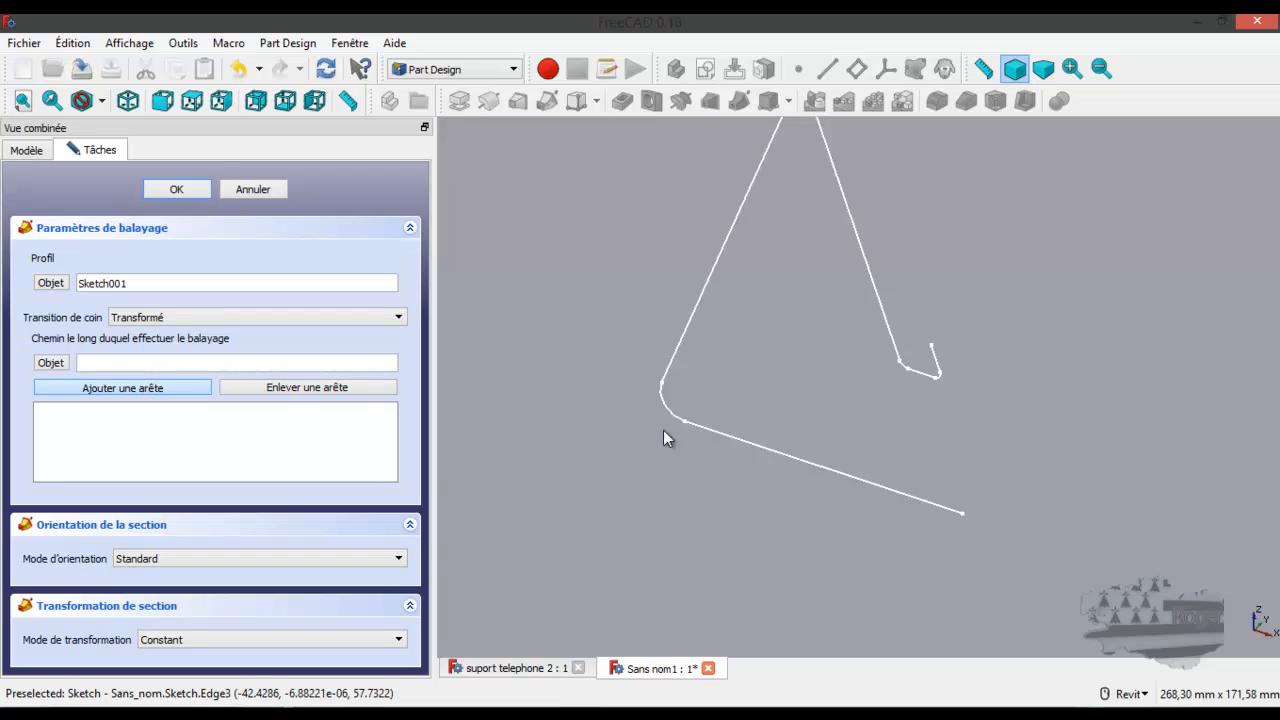
click(775, 449)
click(183, 386)
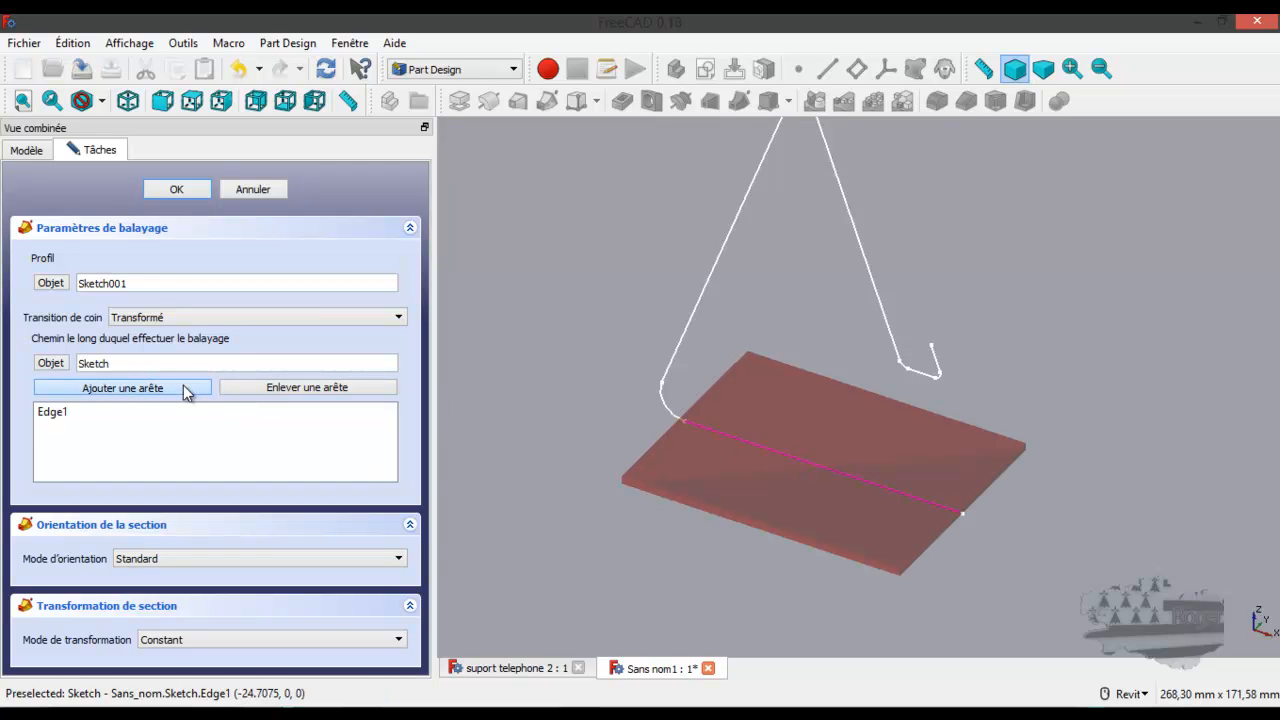
click(664, 400)
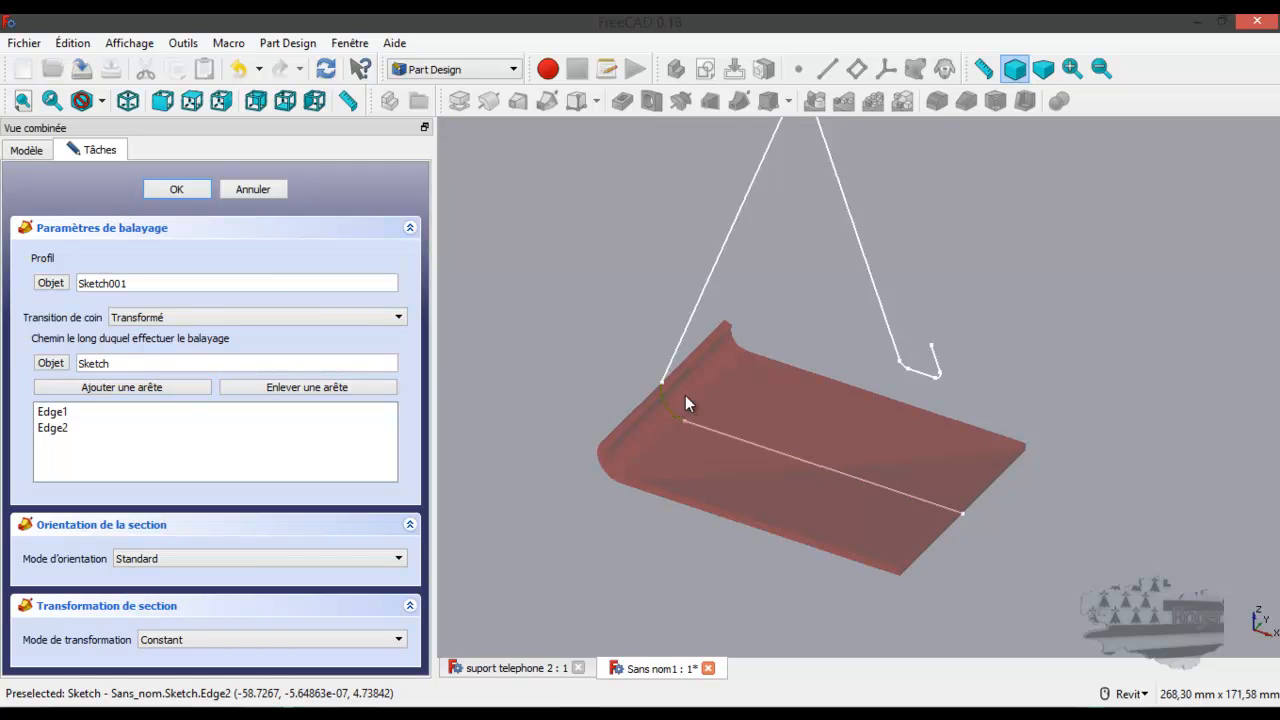
click(150, 389)
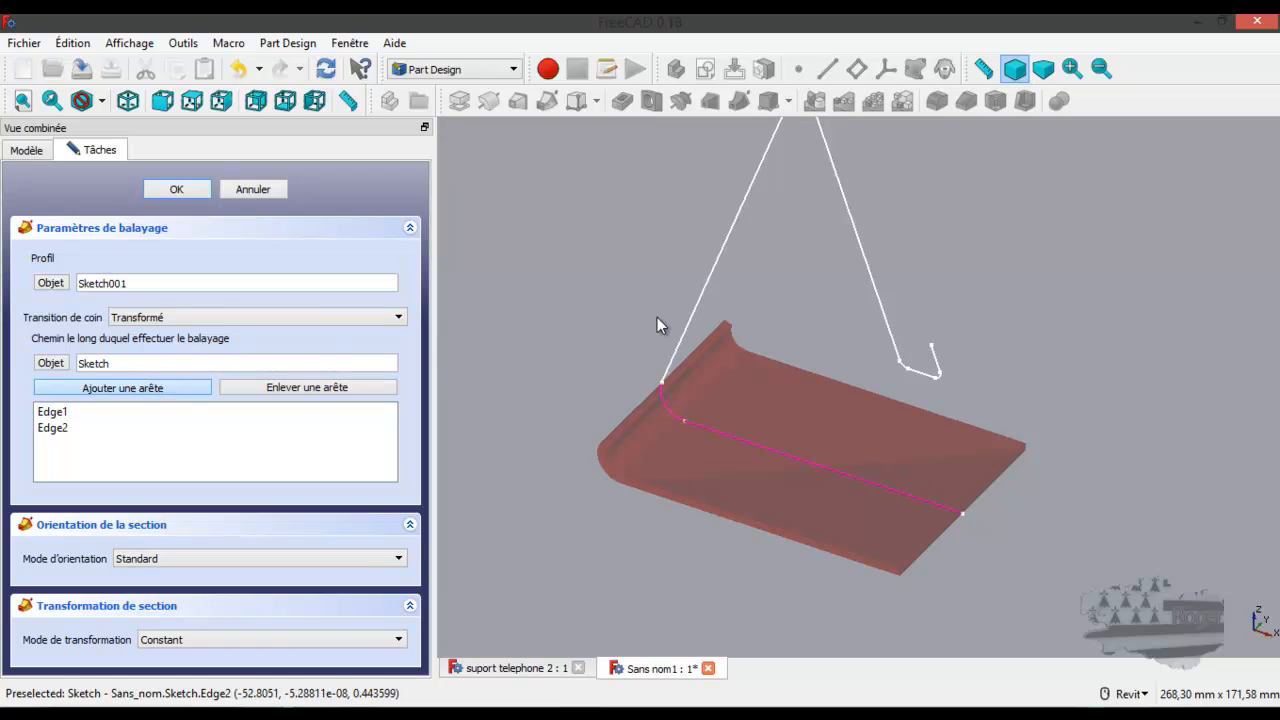
click(689, 319)
Extend the sweep path with the top bend arc and the long front line.
scroll(650, 360, down, 6)
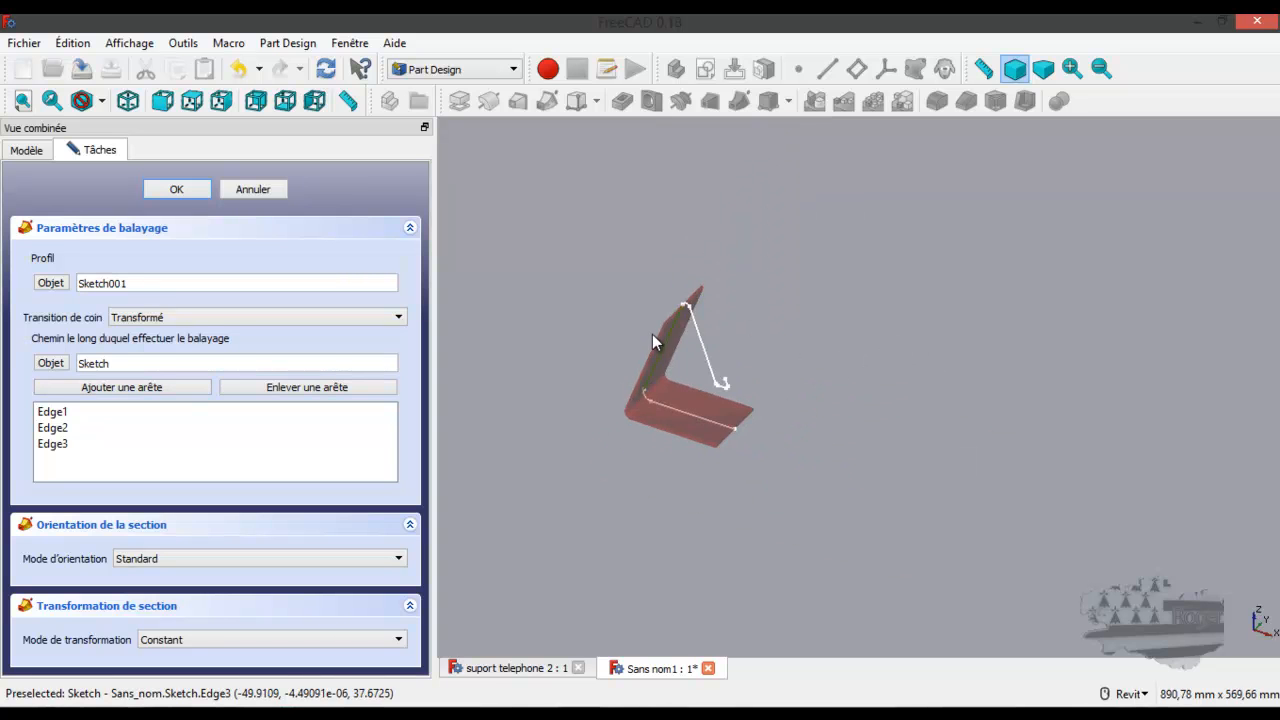
scroll(680, 300, up, 5)
click(179, 388)
click(697, 316)
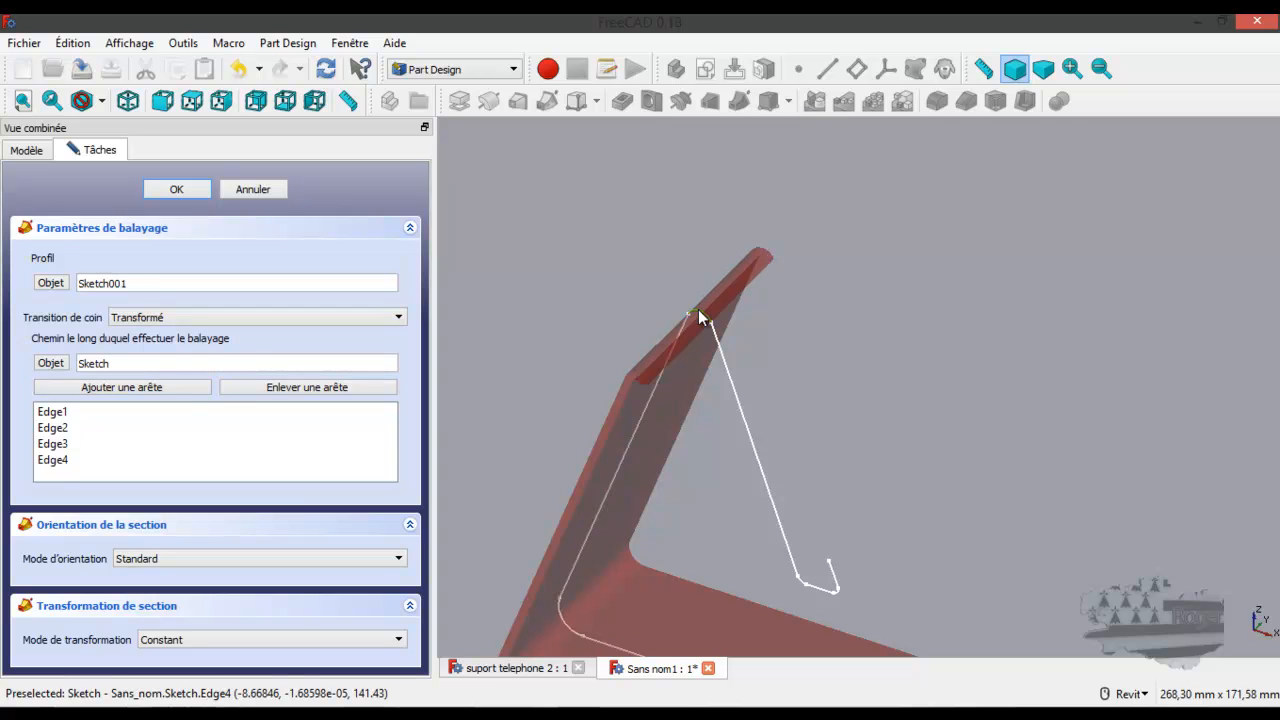
click(199, 390)
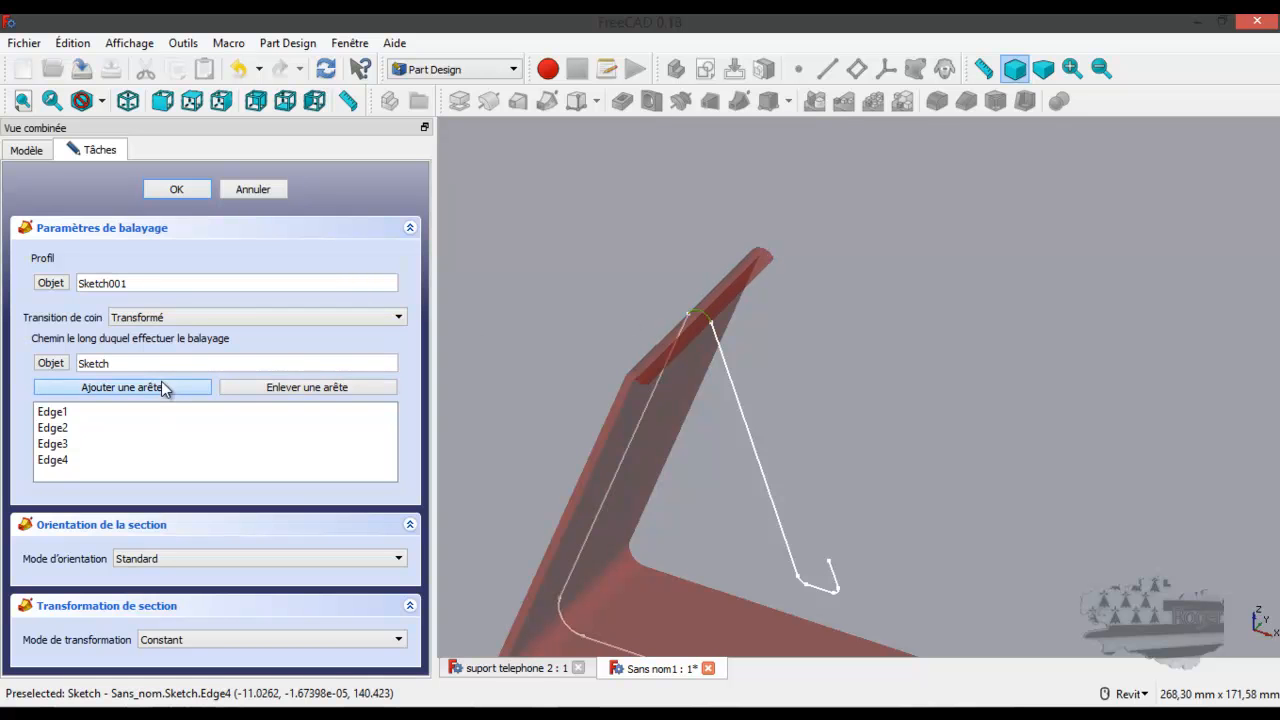
click(739, 410)
Add the lower front bend arc and the short ledge line to the sweep path.
scroll(810, 600, up, 5)
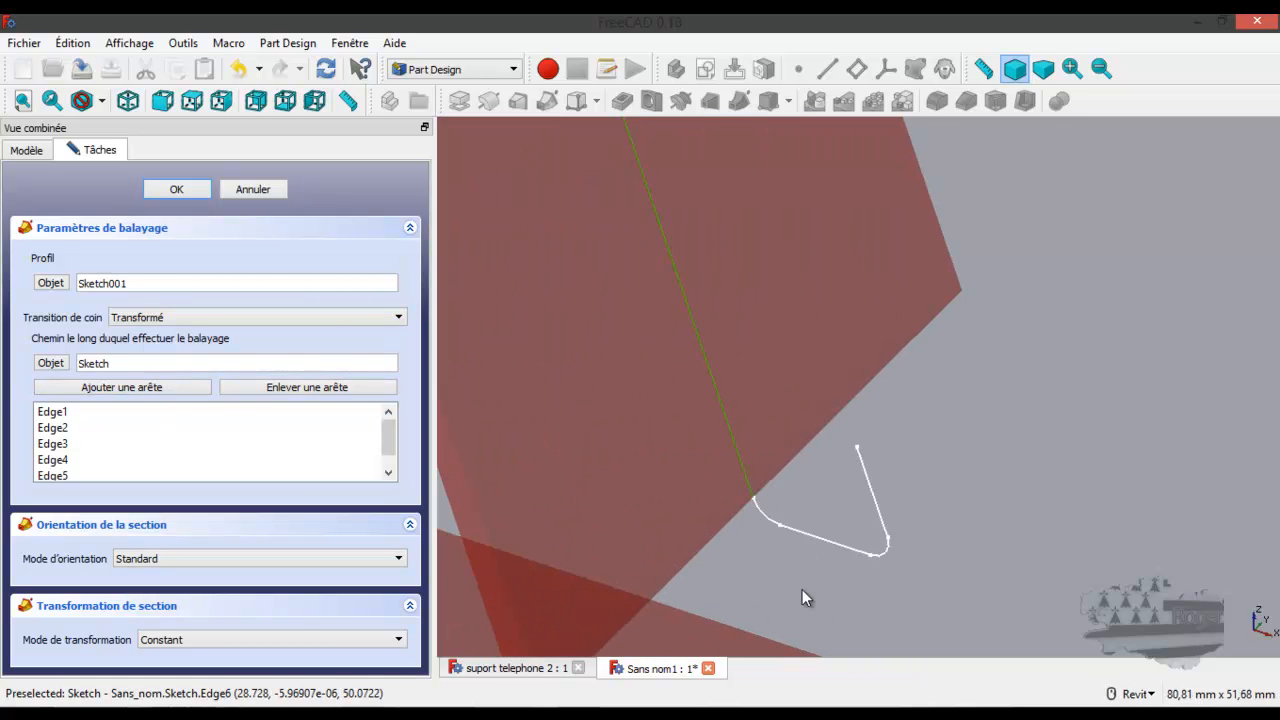
click(145, 390)
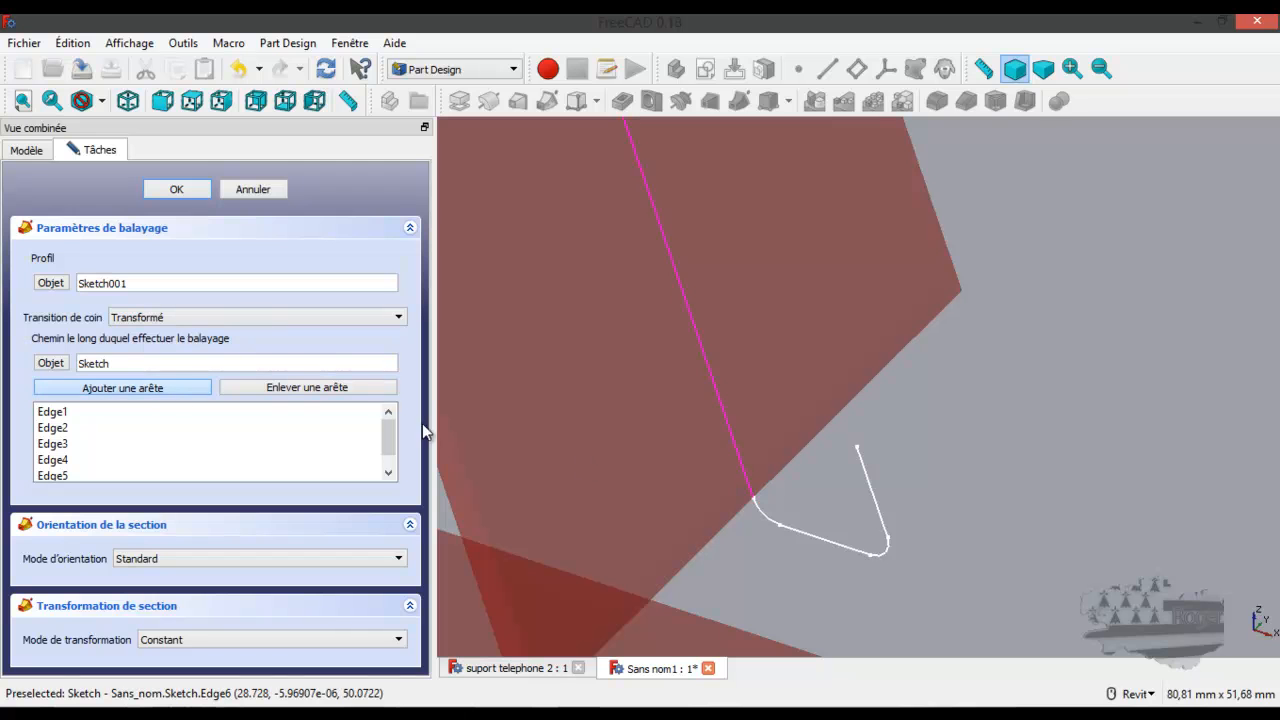
click(766, 514)
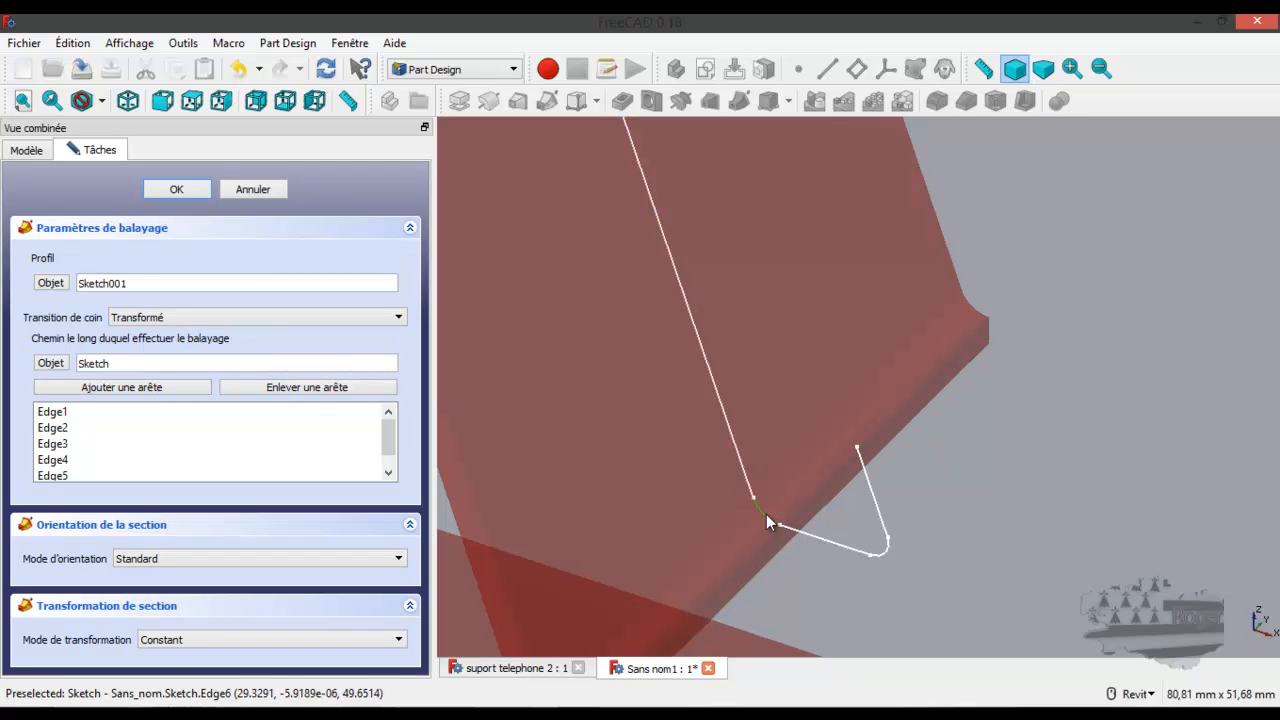
click(168, 386)
click(829, 548)
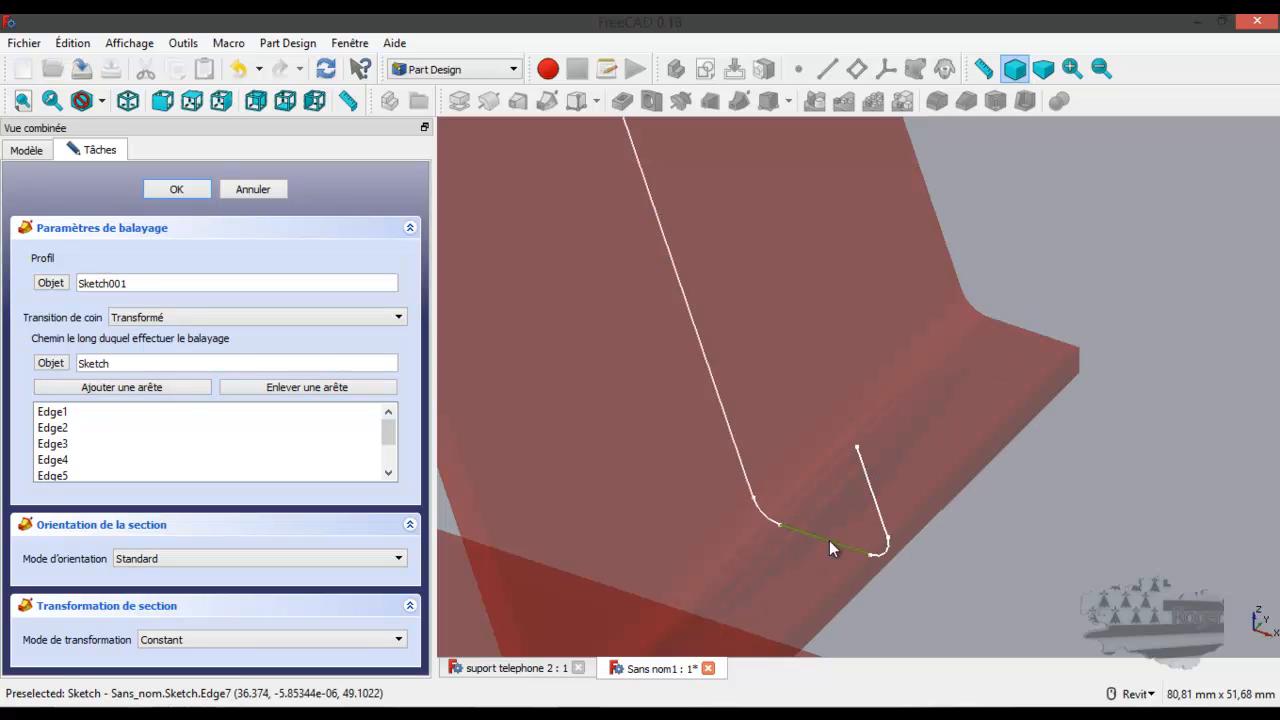
Add the lip's bend arc and the final lip line to the sweep path, and finish the sweep.
click(190, 389)
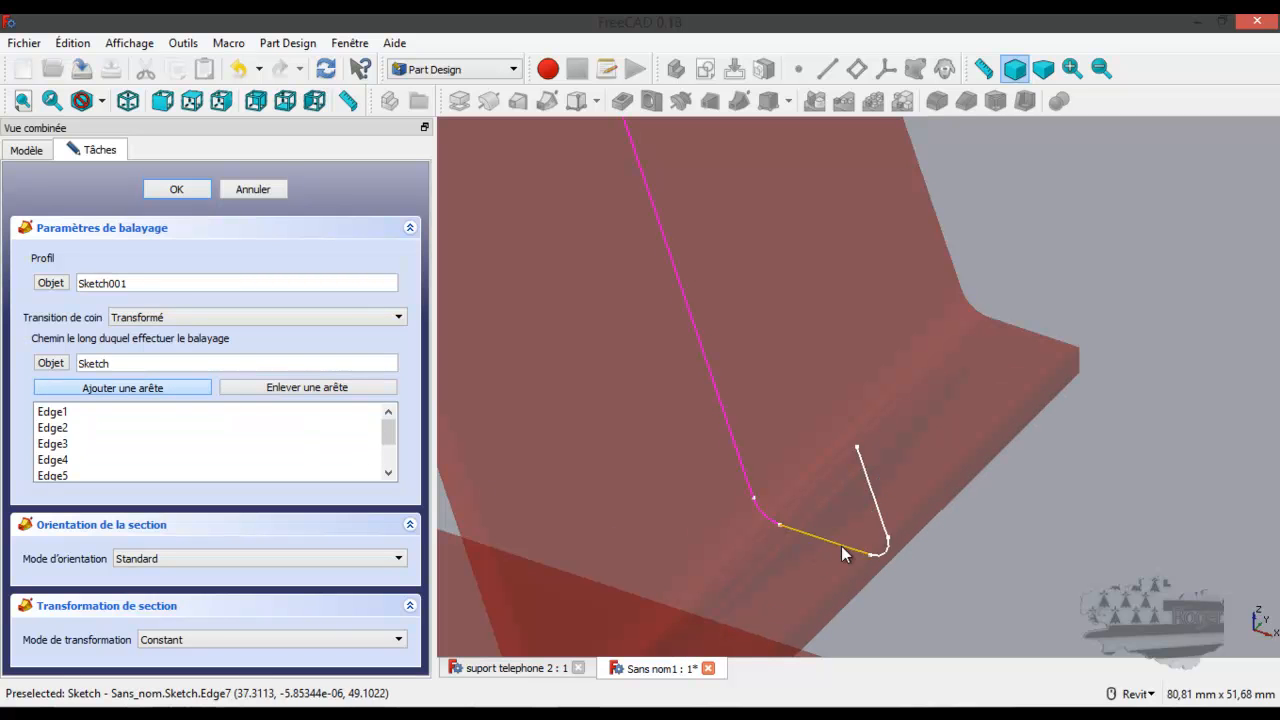
click(882, 554)
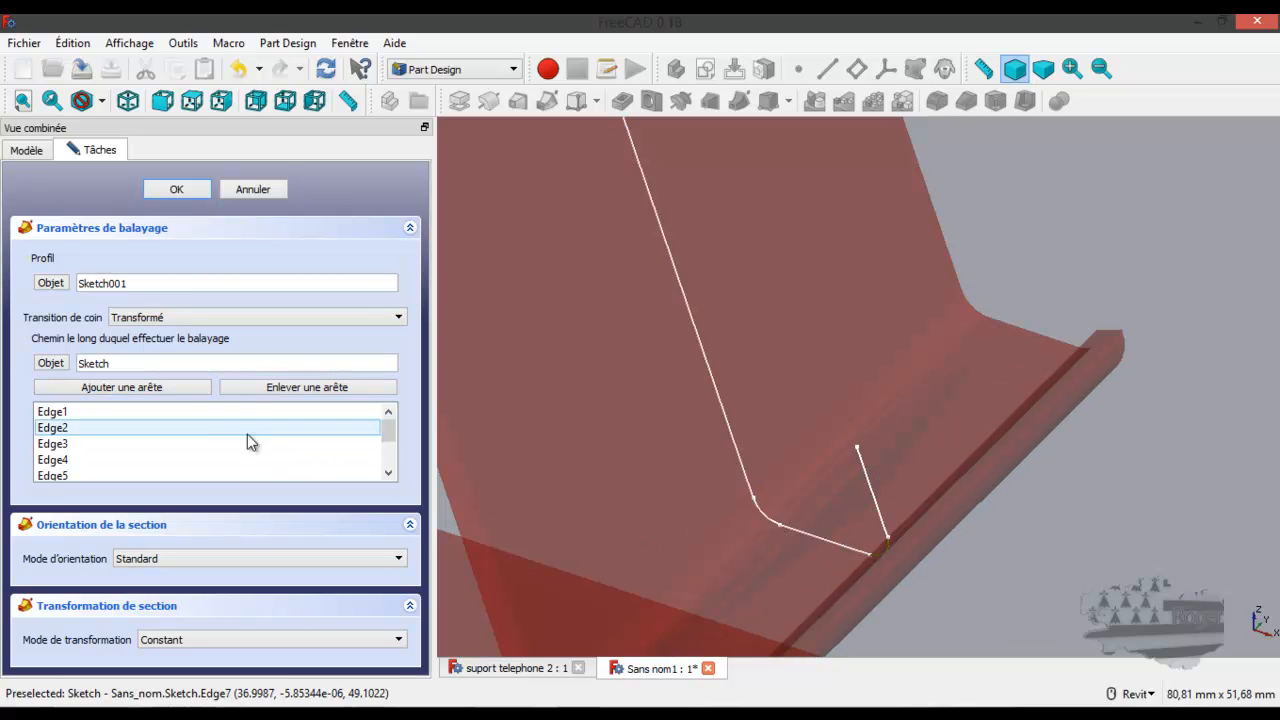
click(168, 387)
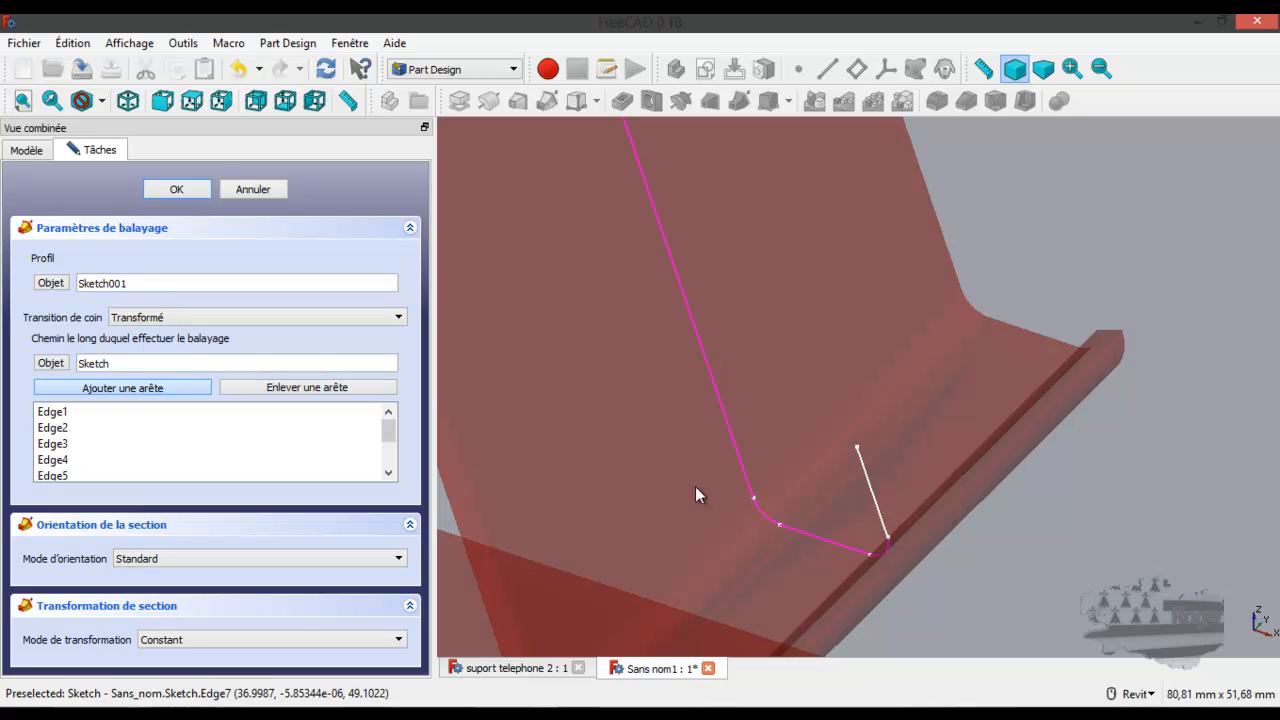
click(872, 493)
scroll(1075, 418, down, 5)
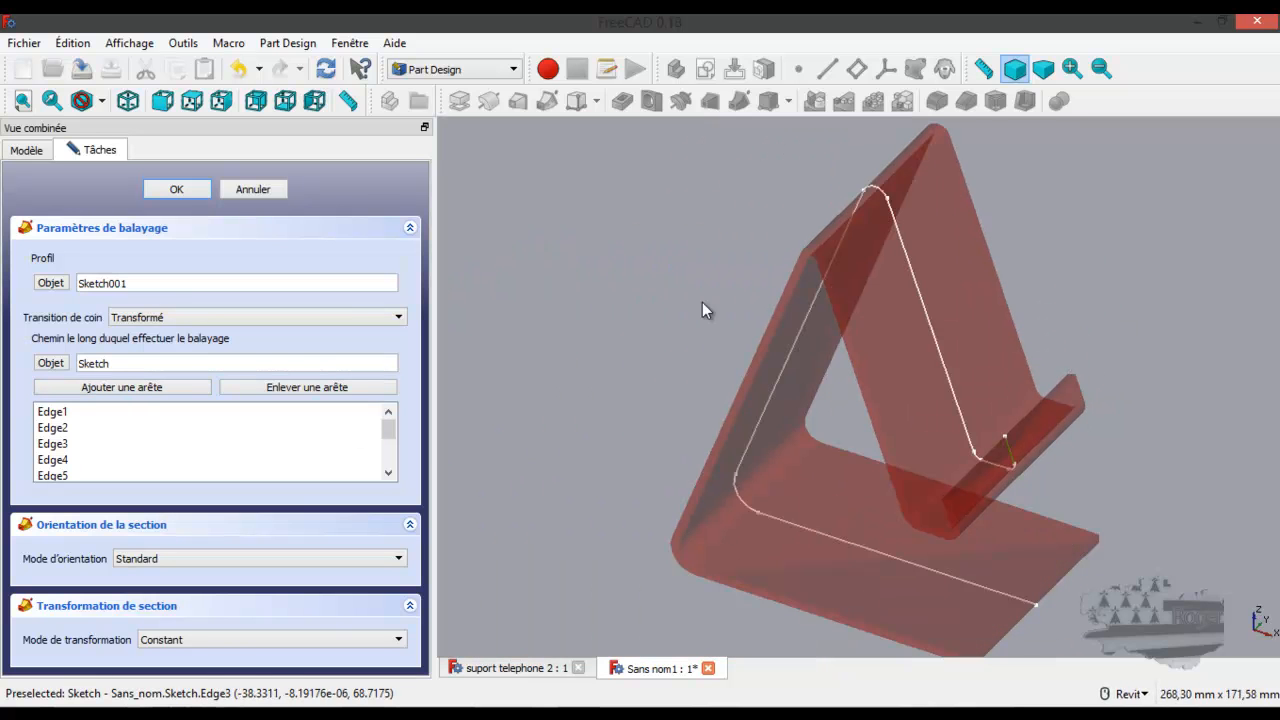
click(180, 191)
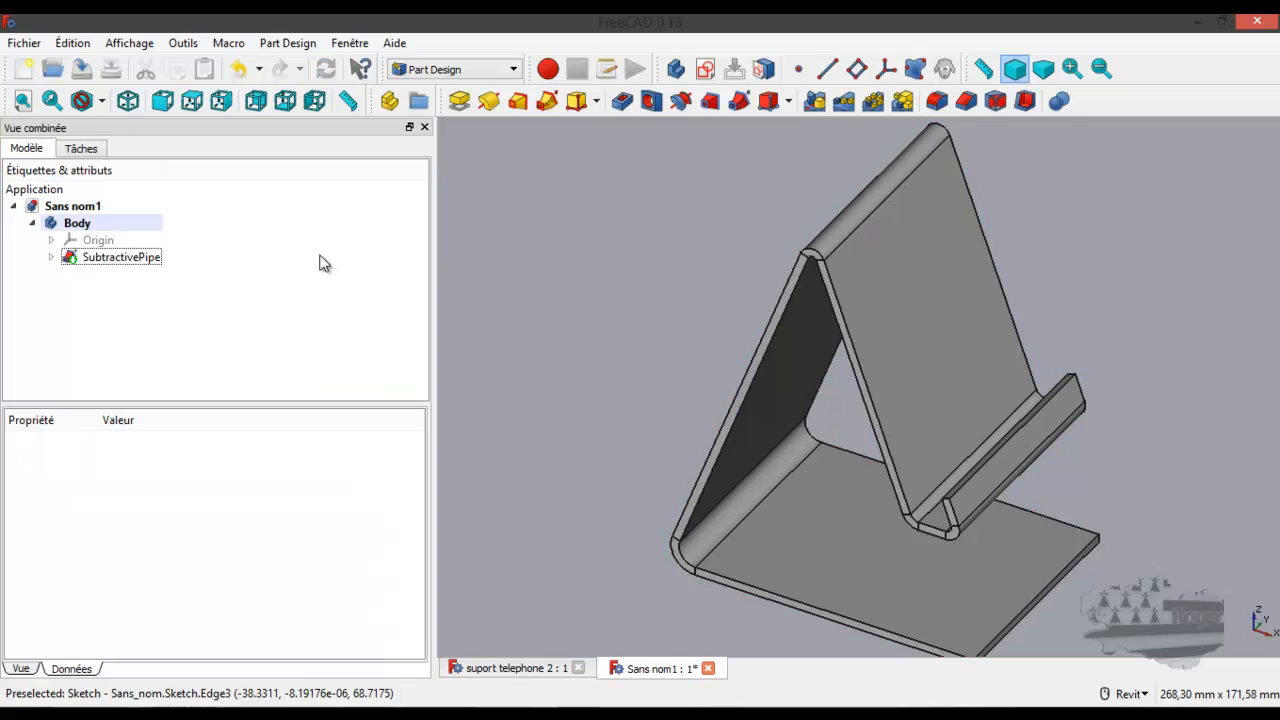
Inspect the swept stand and compare it with the finished model in the suport telephone 2 document from several angles.
shift+middle_drag(728, 456, 630, 510)
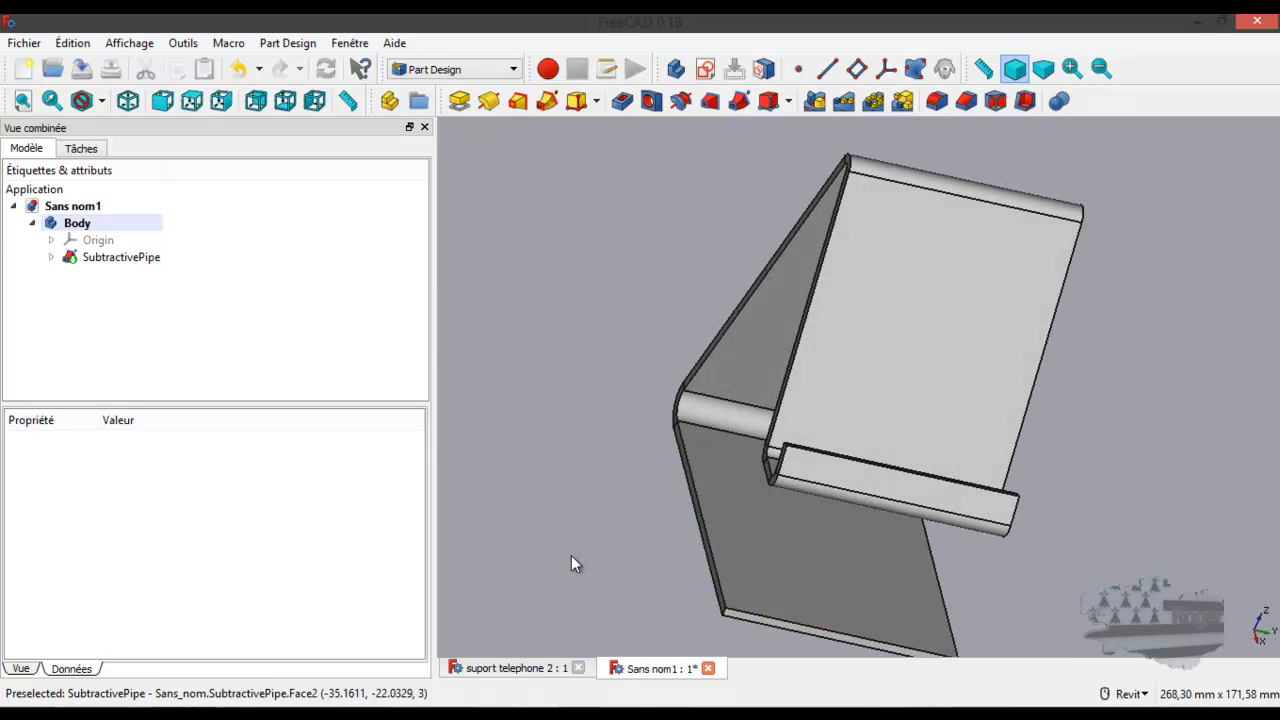
click(487, 668)
shift+middle_drag(832, 487, 974, 443)
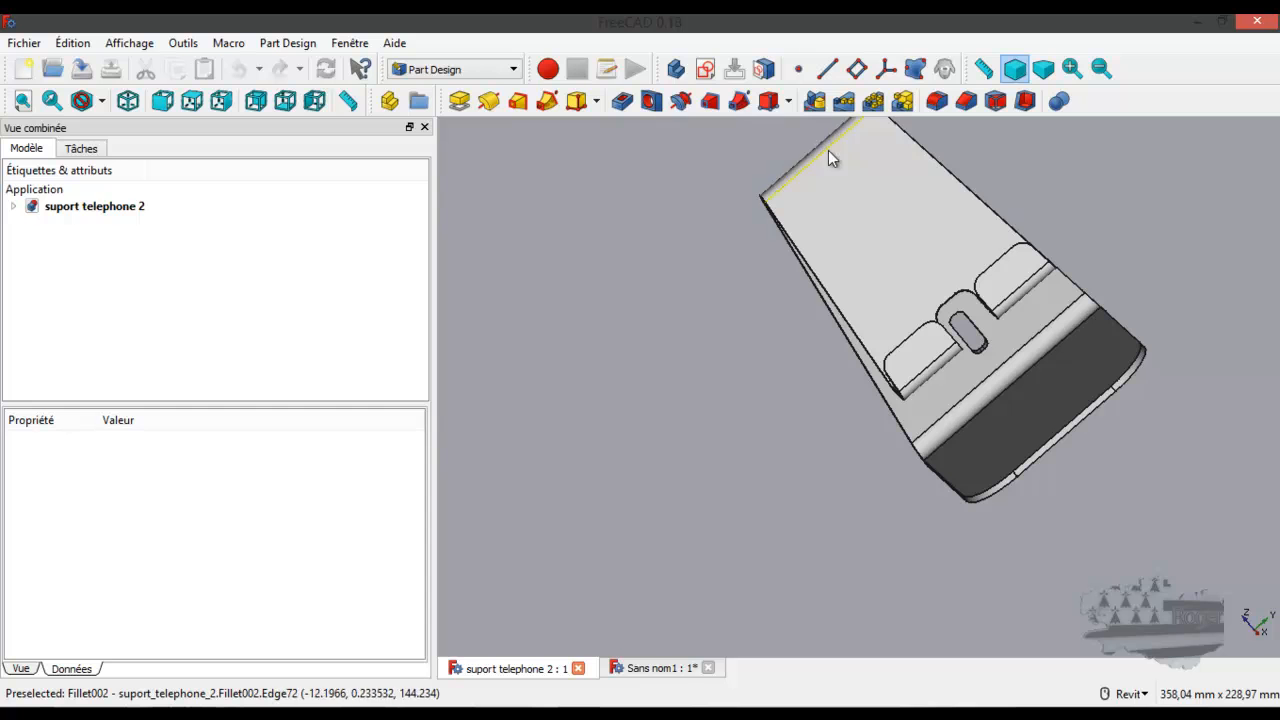
scroll(684, 322, down, 2)
shift+middle_drag(966, 334, 787, 418)
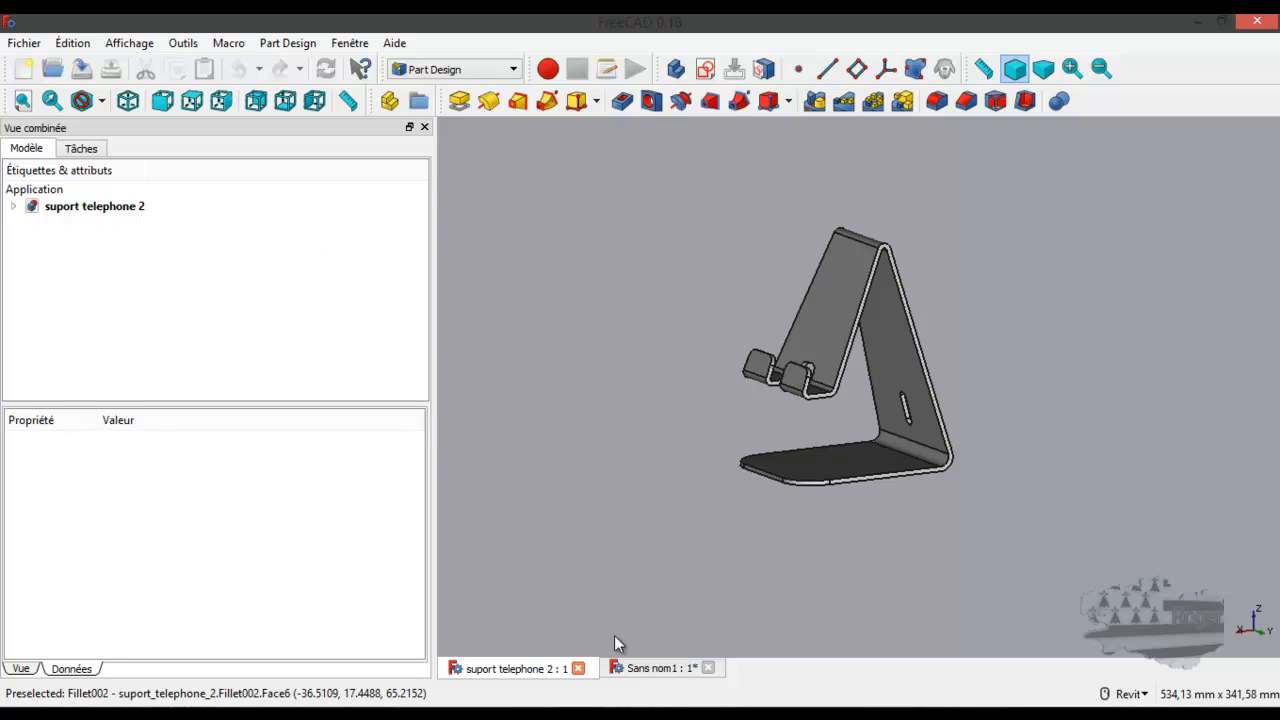
click(646, 668)
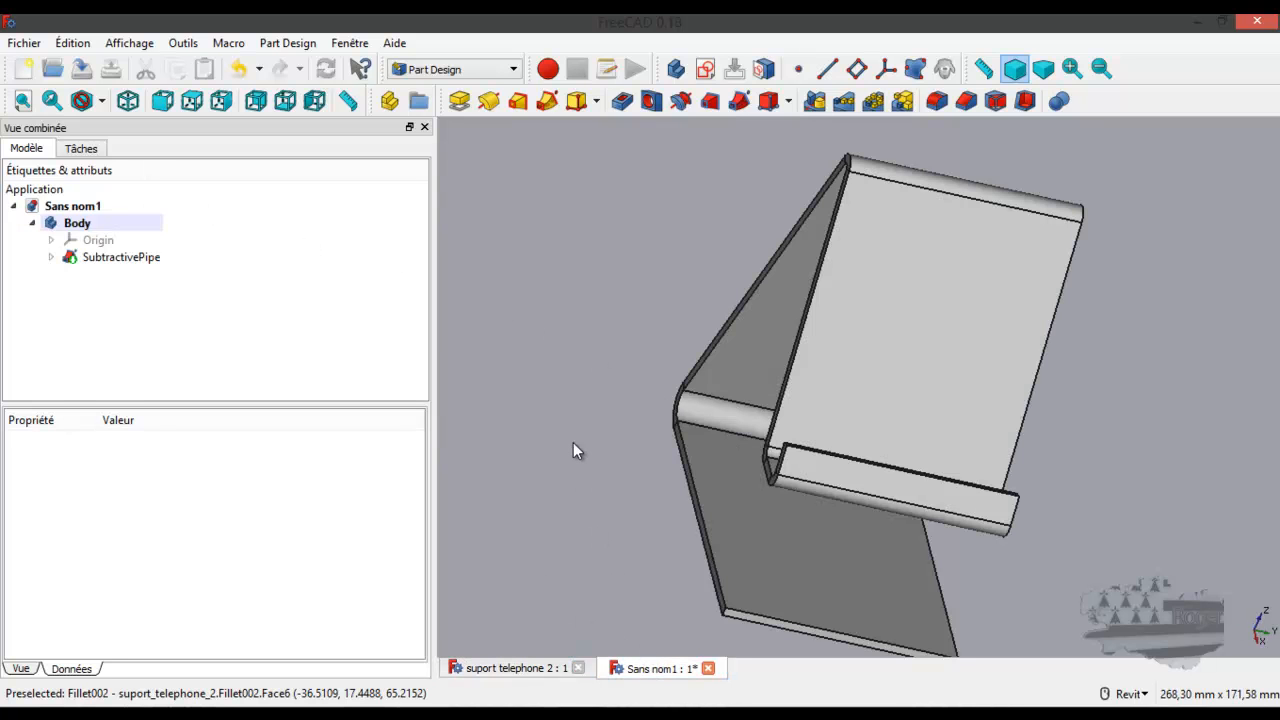
Create a new sketch on the YZ_Plane of the stand's body.
click(705, 69)
scroll(605, 270, down, 3)
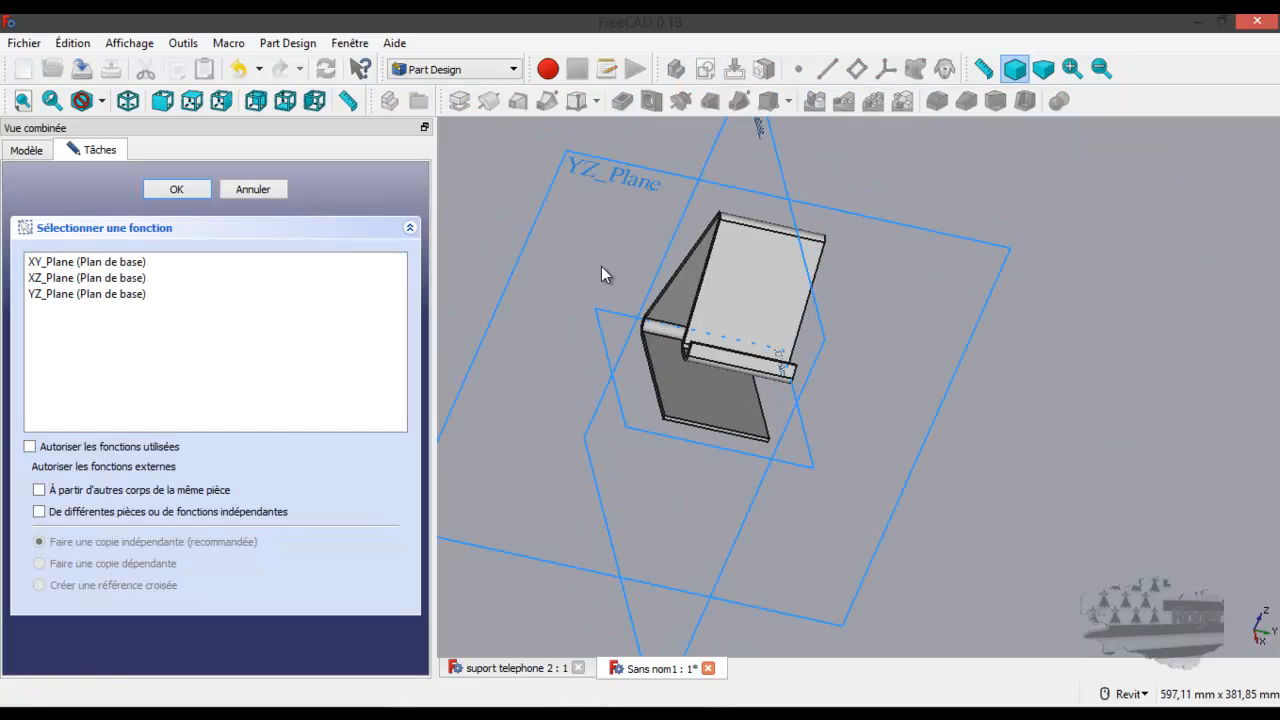
click(632, 175)
shift+middle_drag(978, 428, 903, 360)
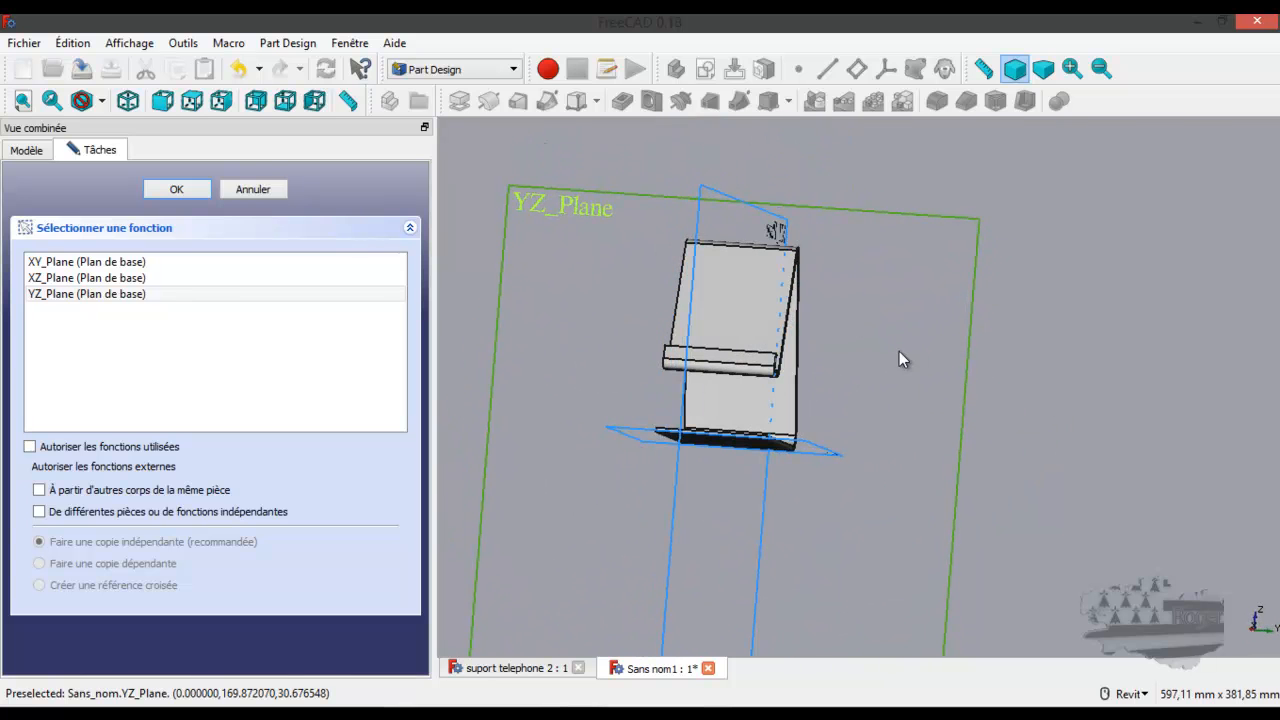
click(178, 190)
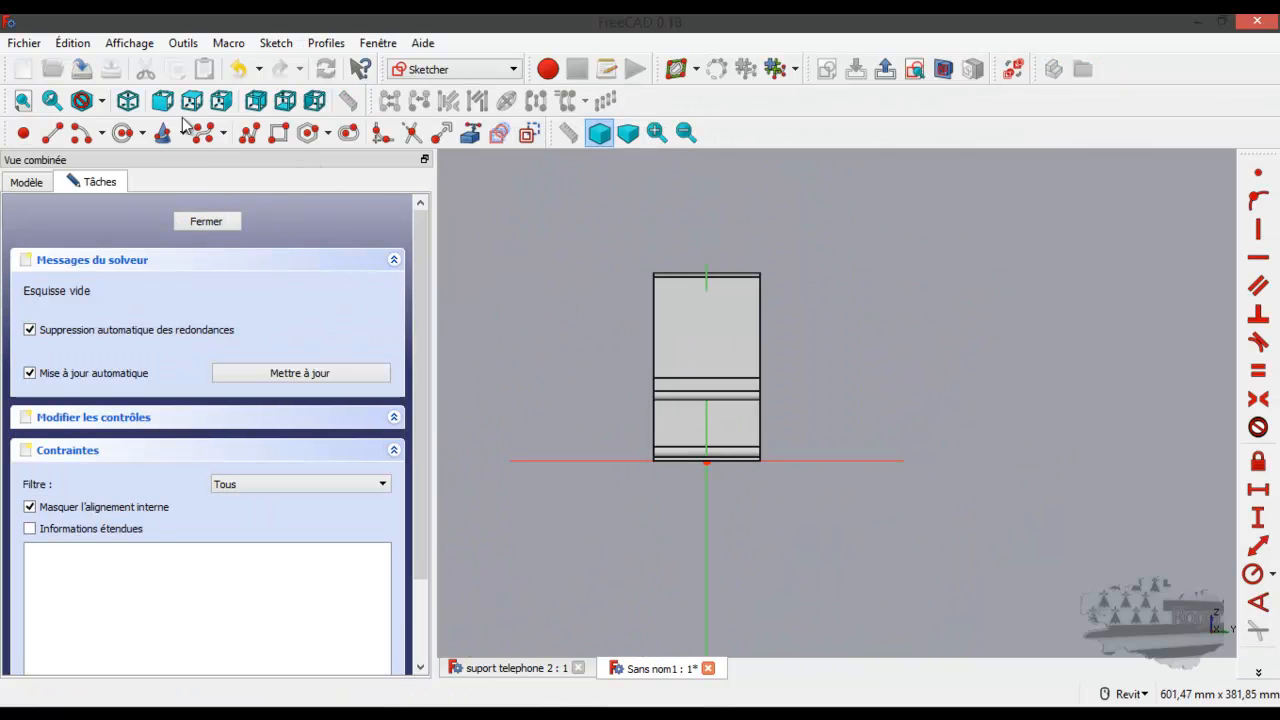
Show the model in wireframe and link the stand's bottom edge into the sketch as external geometry.
click(101, 101)
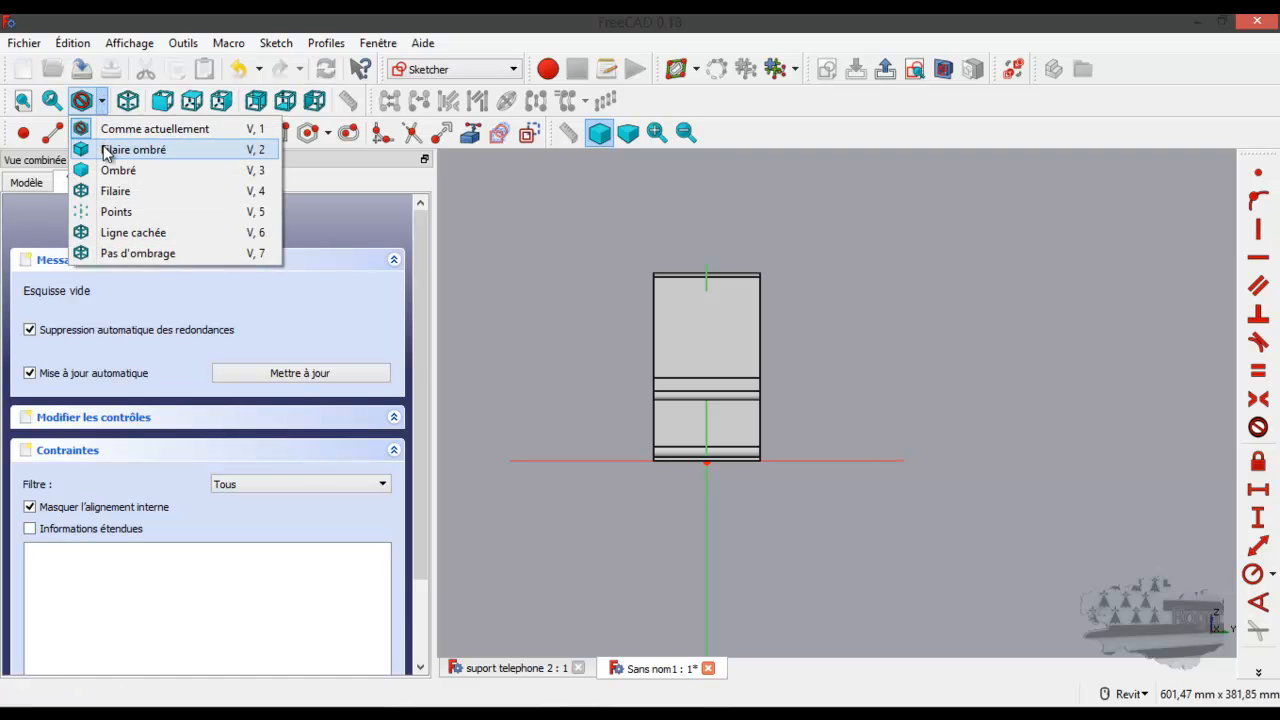
click(118, 190)
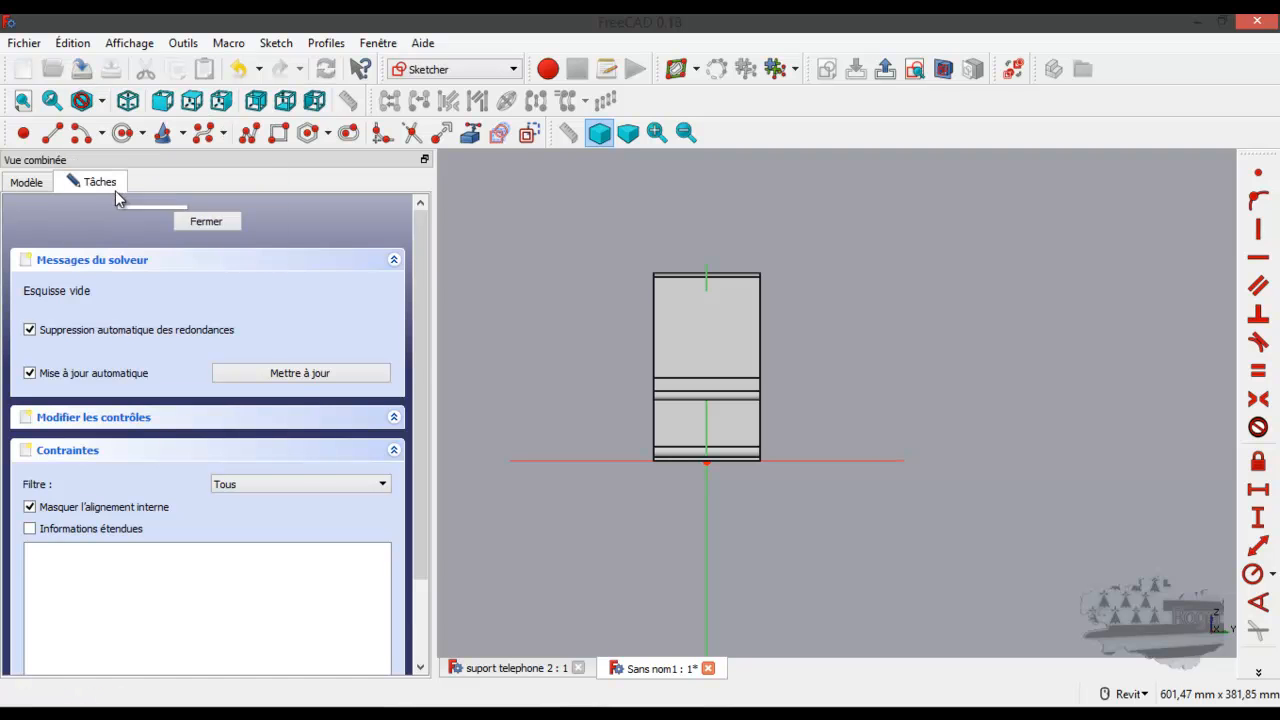
scroll(689, 364, up, 4)
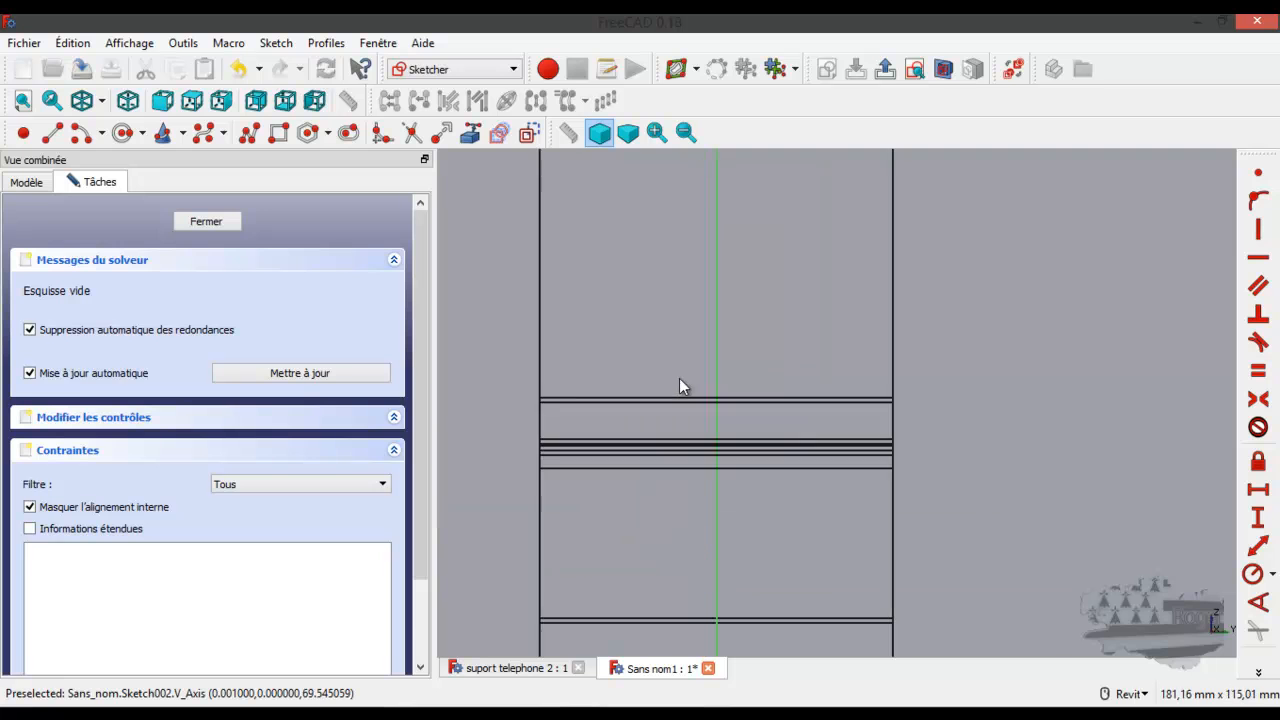
scroll(679, 385, down, 2)
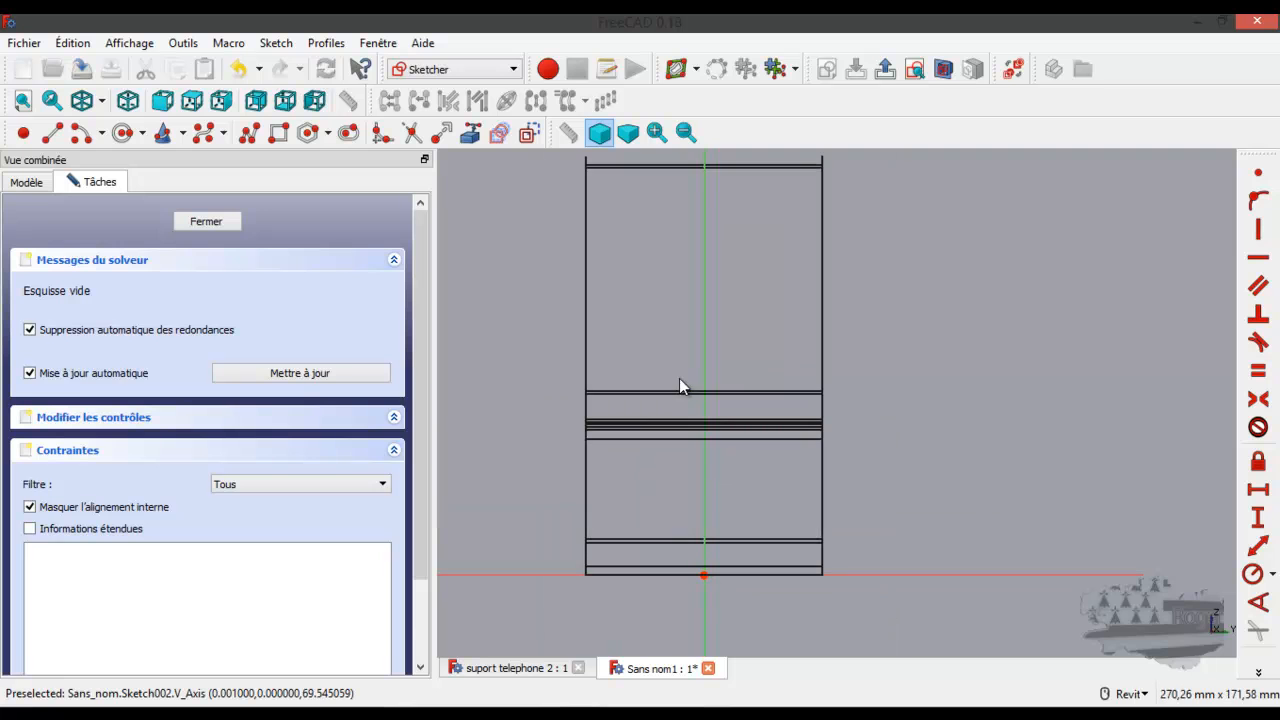
click(470, 132)
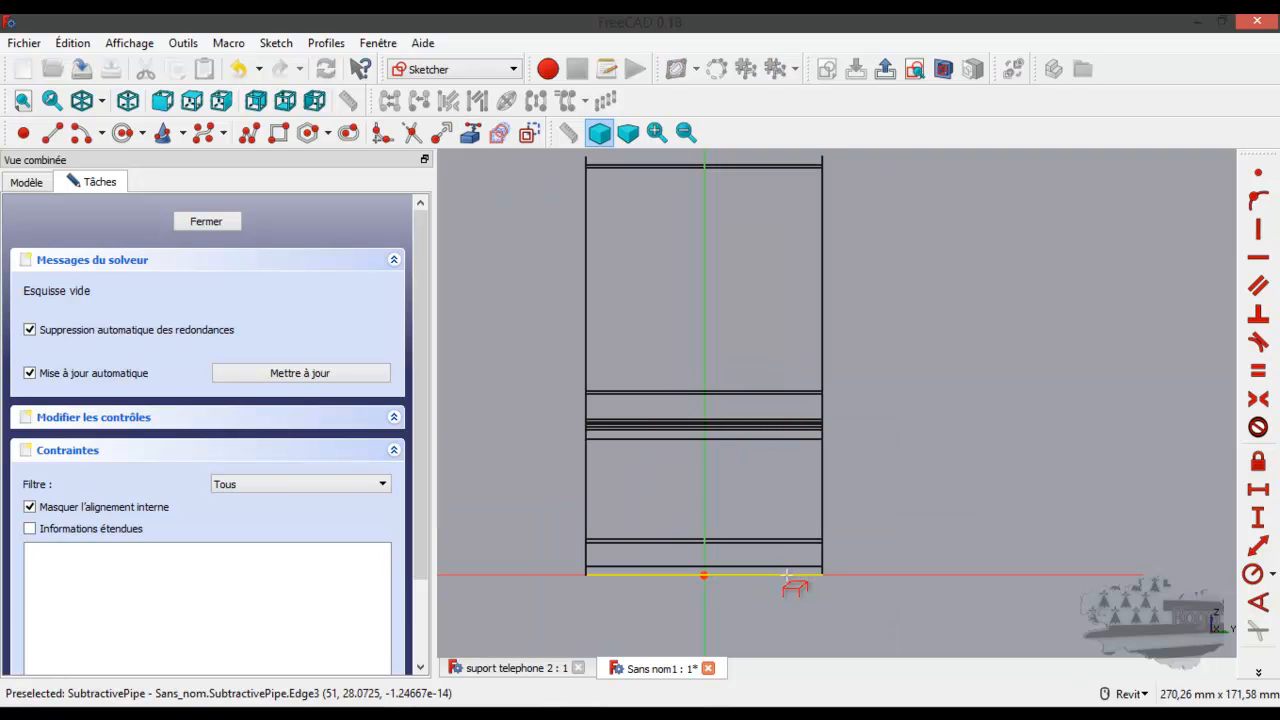
click(788, 576)
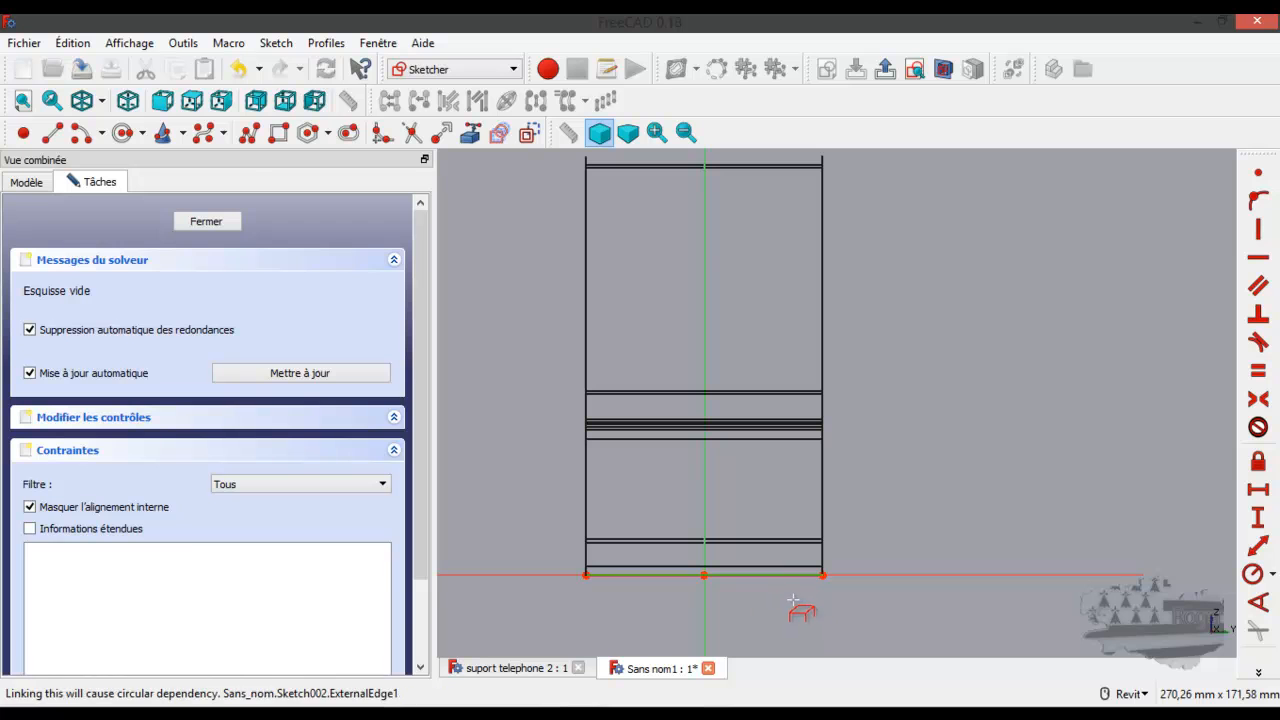
Draw a closed polyline triangle from the bottom edge's right corner to a horizontal top side about 65 mm long, above the stand.
click(248, 135)
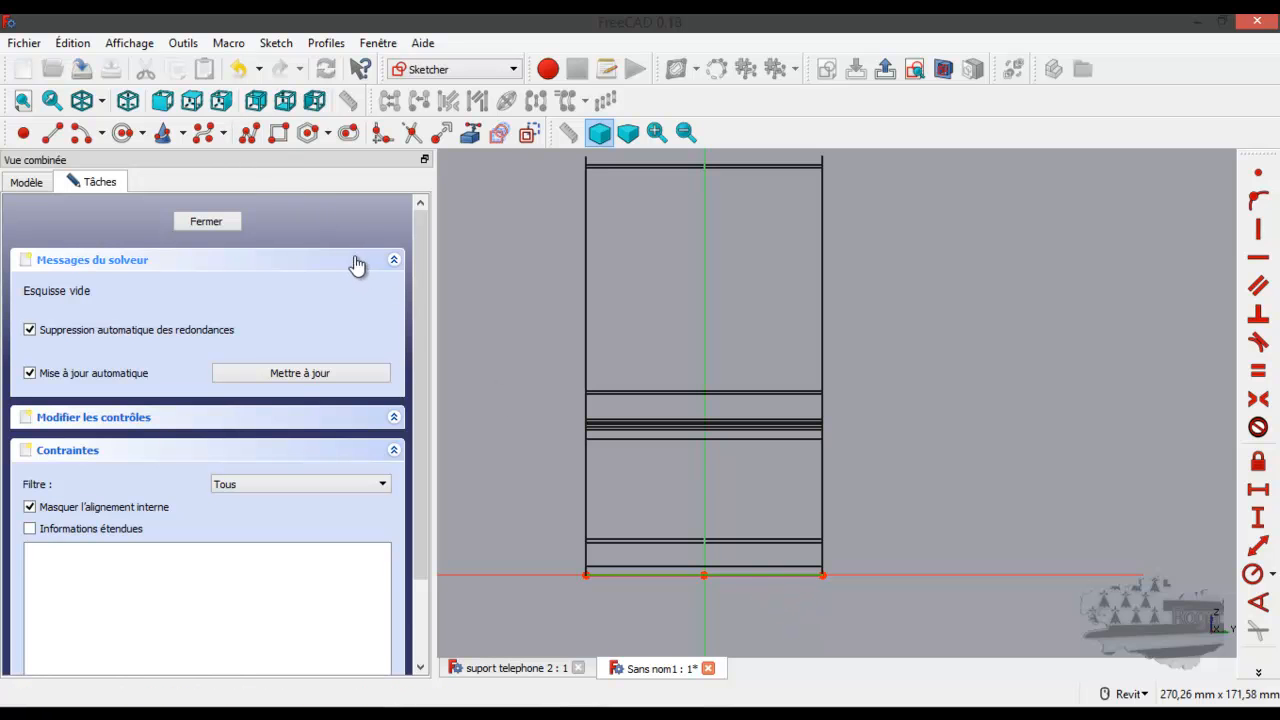
click(824, 578)
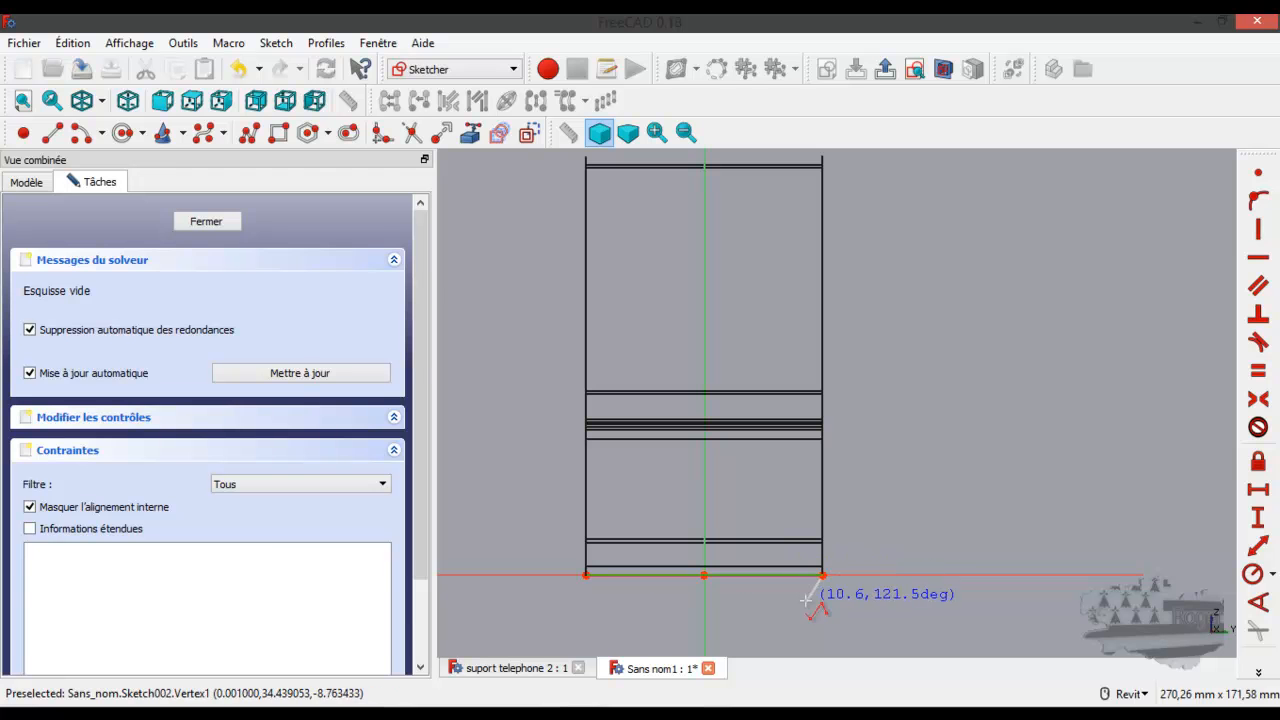
scroll(815, 588, down, 2)
scroll(788, 420, up, 2)
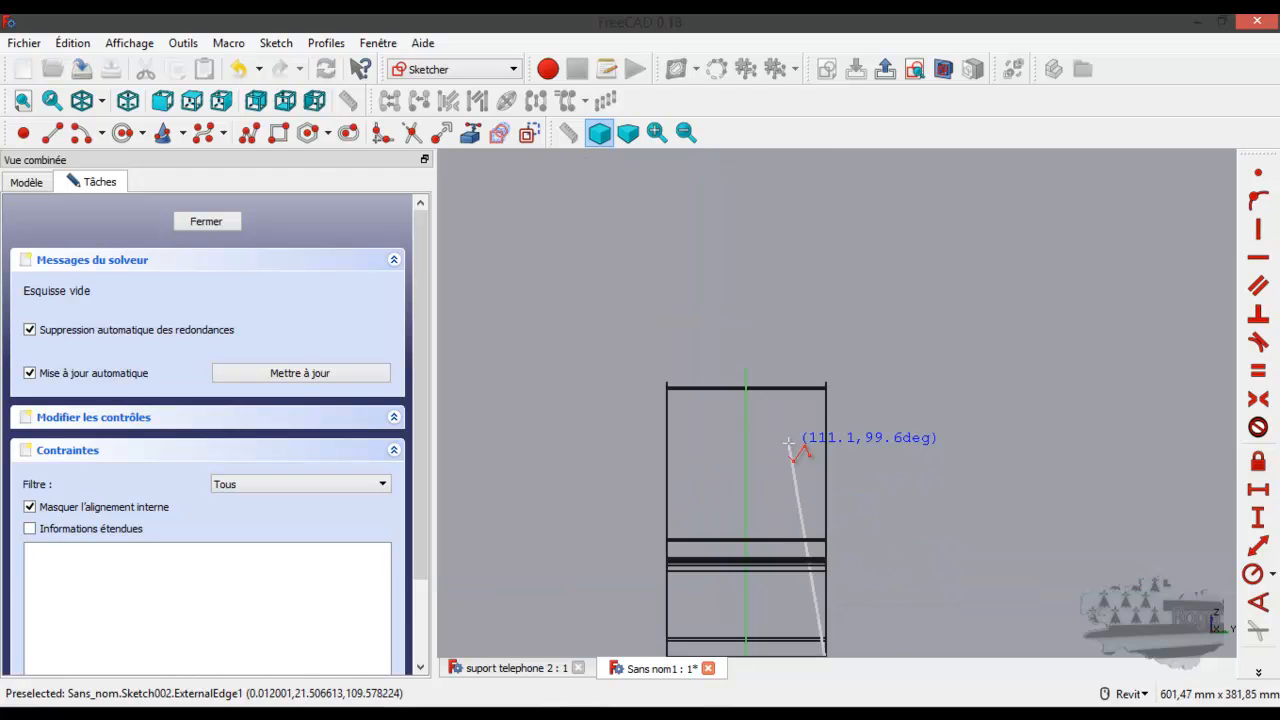
click(763, 311)
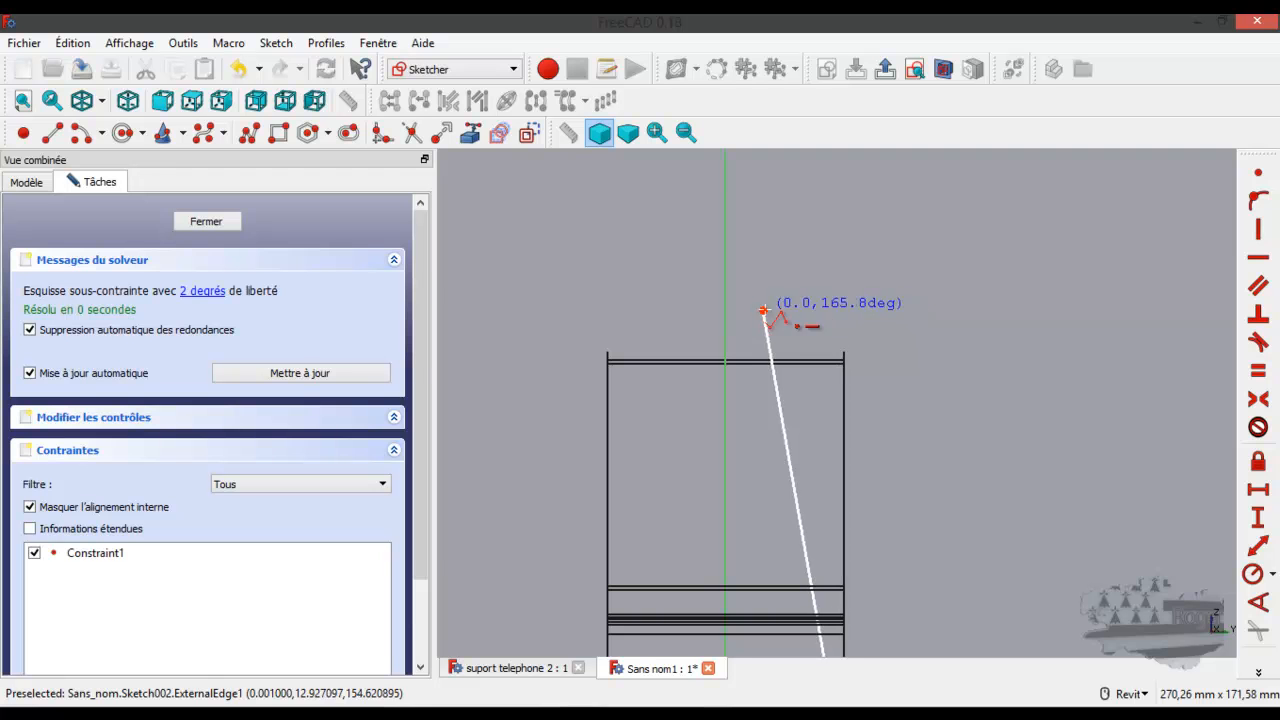
click(955, 311)
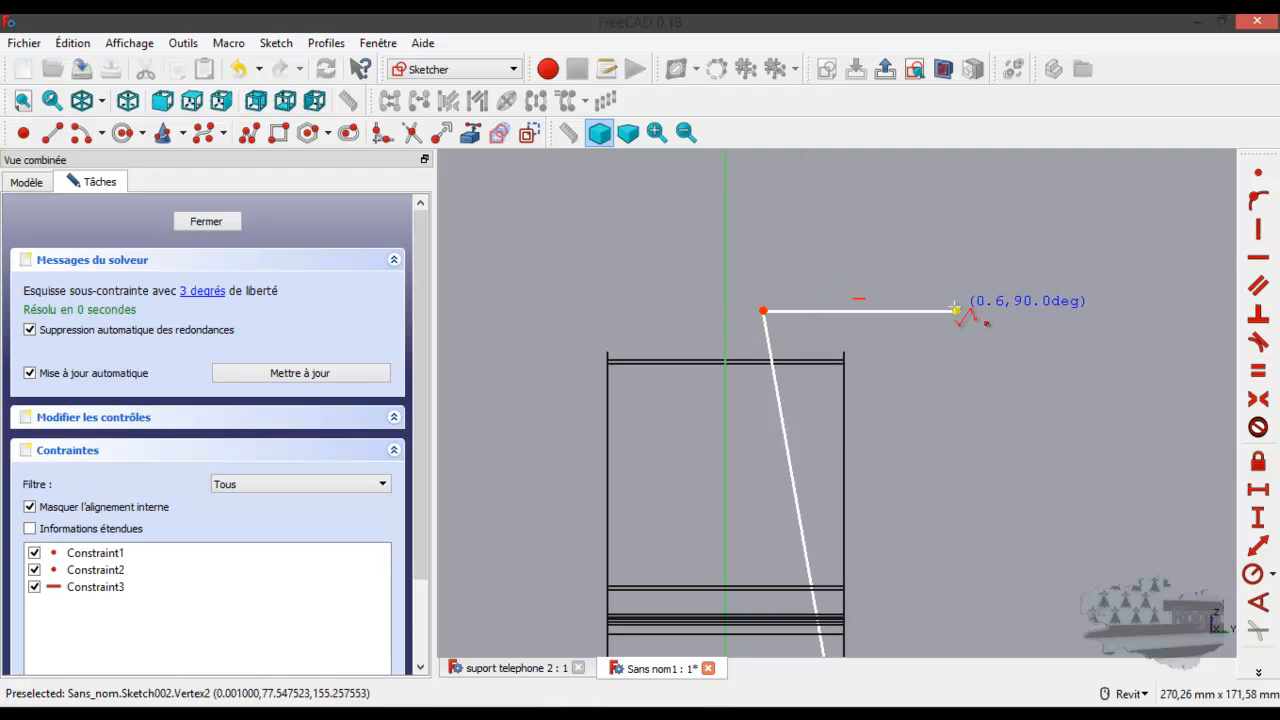
scroll(955, 311, down, 3)
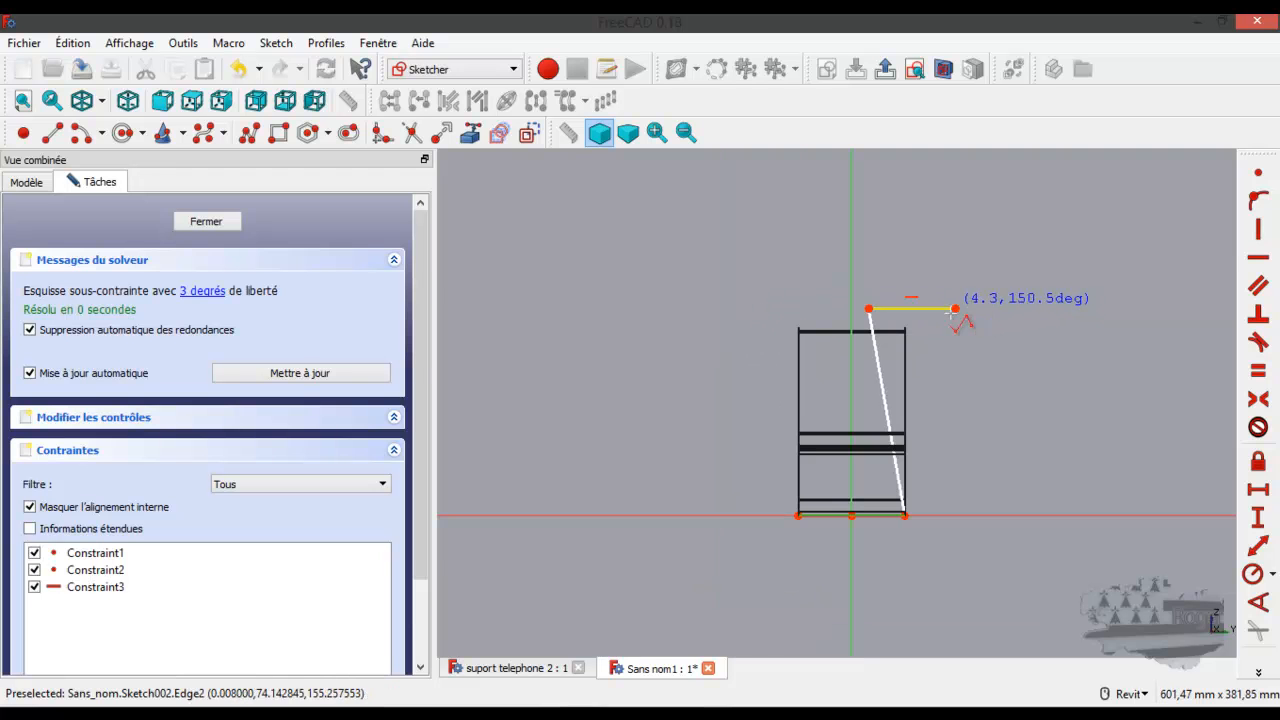
click(905, 516)
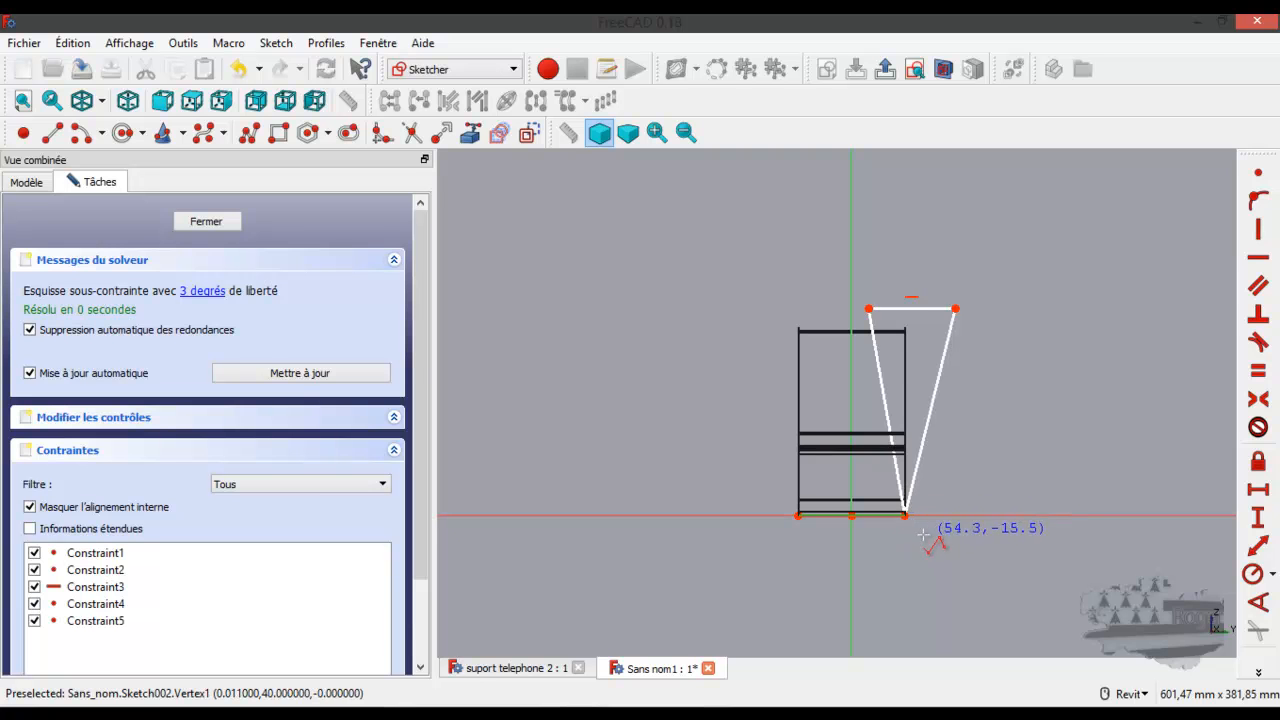
Lower the triangle's inner top corner to about 17 mm from the vertical axis and 146 mm above the base.
scroll(918, 530, up, 3)
scroll(919, 536, down, 5)
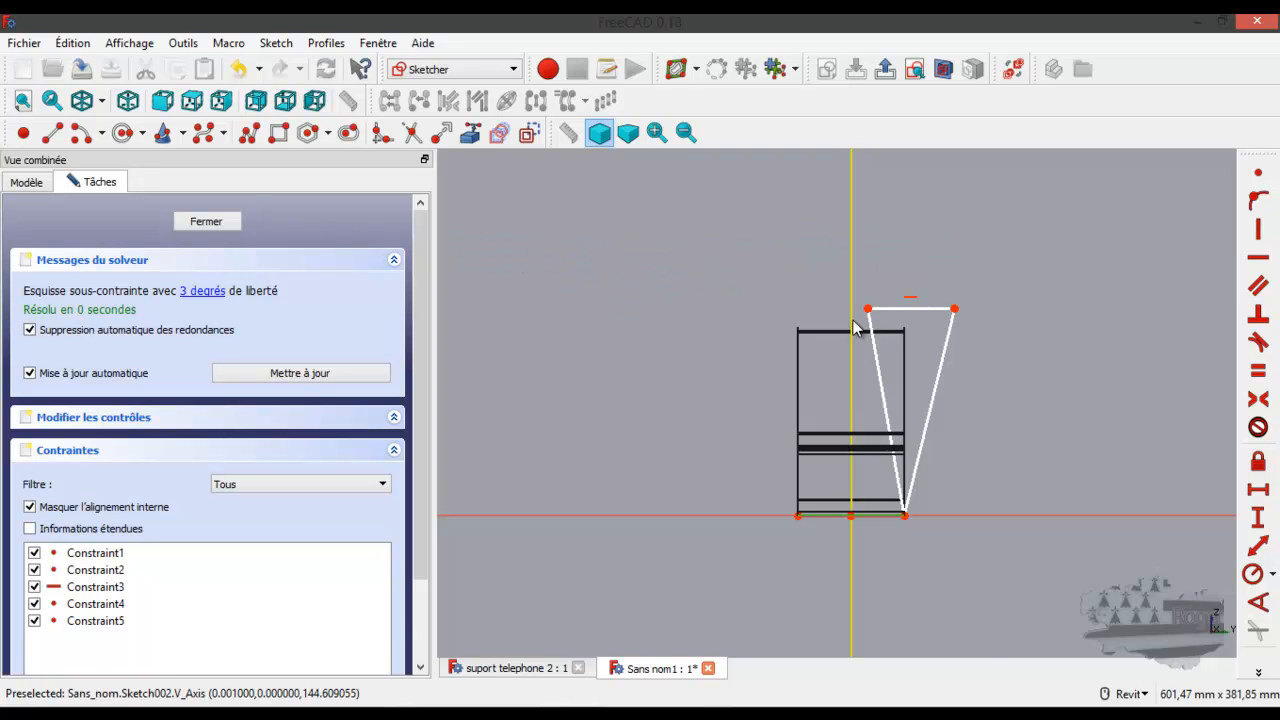
scroll(861, 316, up, 3)
mouse_move(882, 302)
mouse_down()
mouse_move(917, 319)
mouse_move(887, 340)
mouse_move(906, 343)
mouse_move(886, 342)
mouse_move(926, 336)
mouse_move(896, 339)
mouse_up()
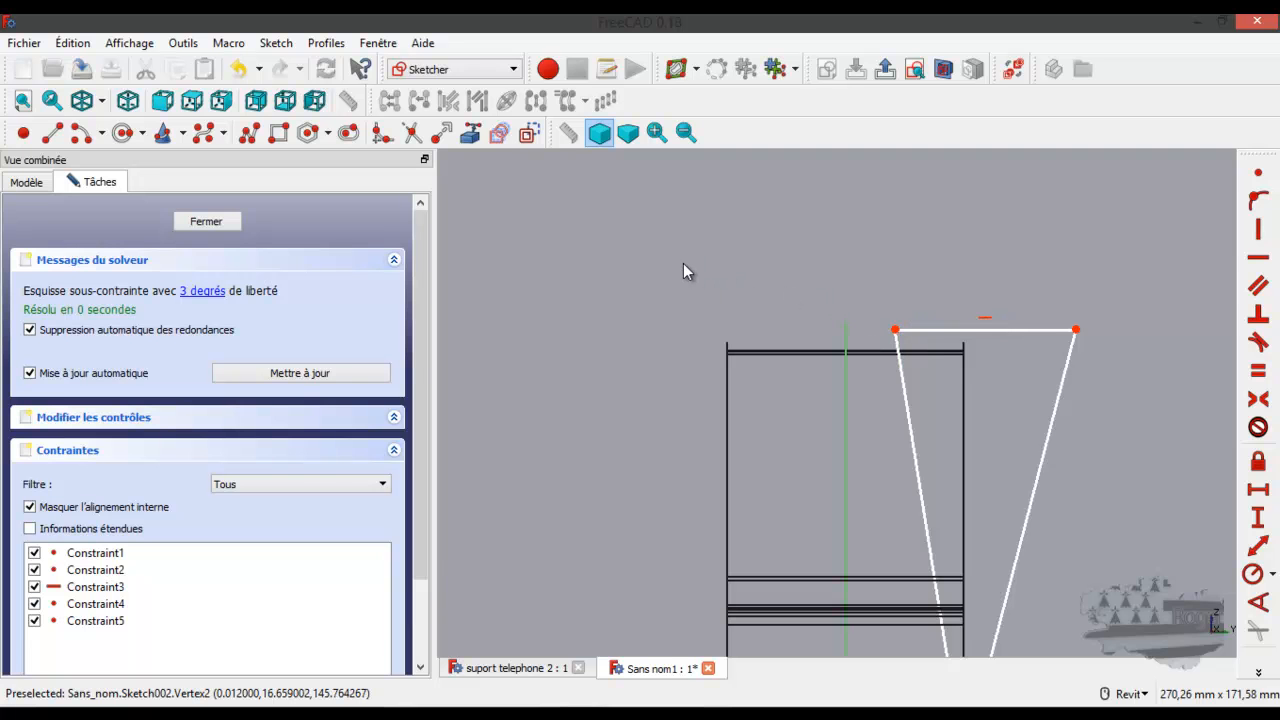
Close the triangle sketch and restore the shaded display with edges.
click(207, 221)
click(103, 102)
click(160, 149)
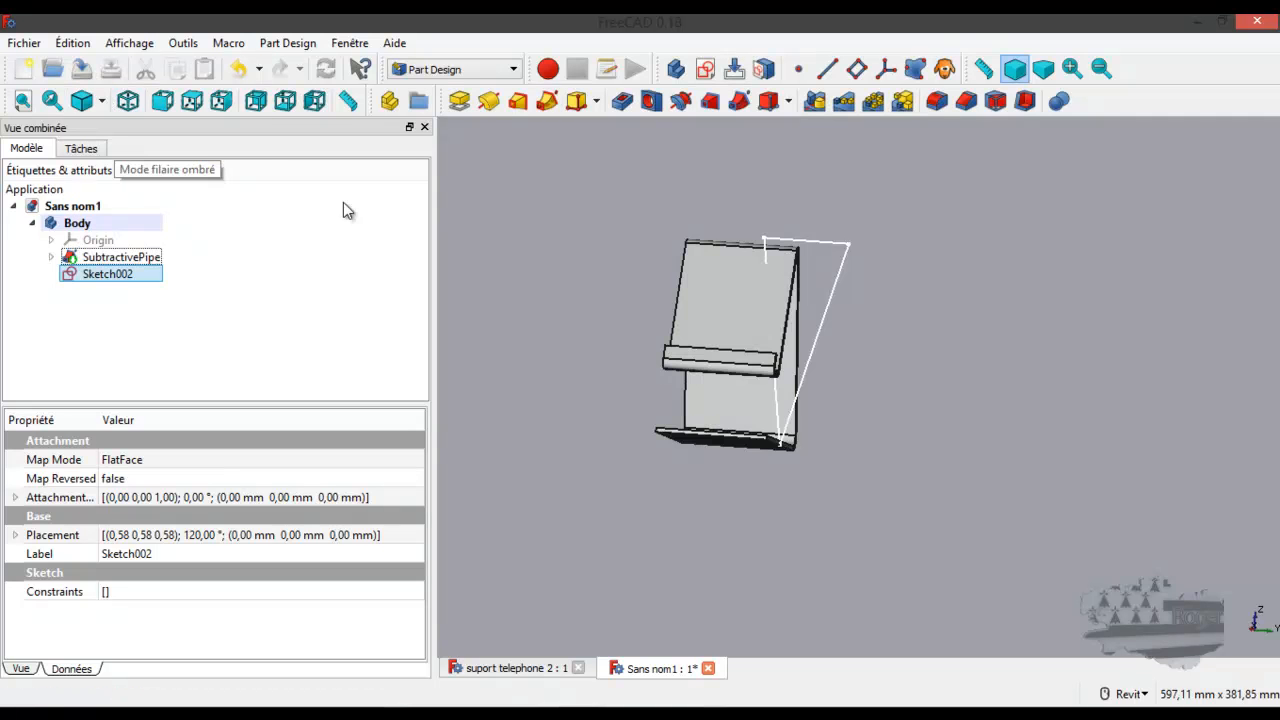
scroll(749, 234, up, 2)
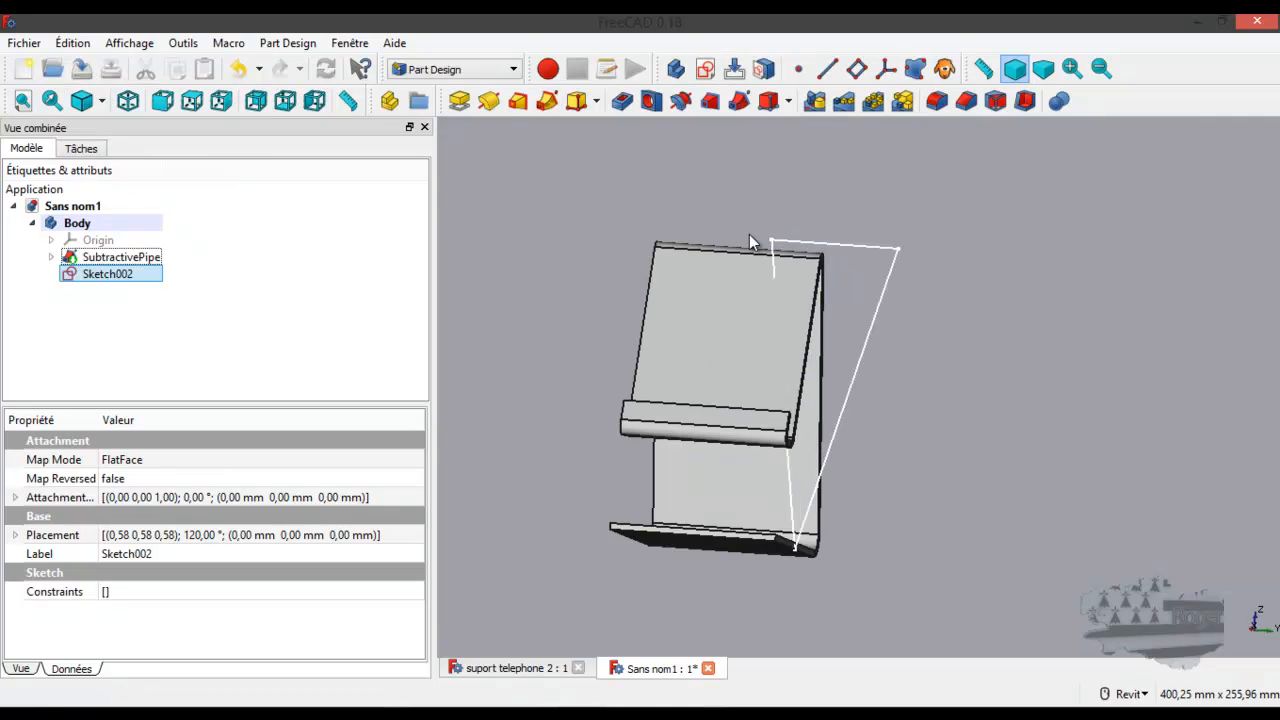
Cut the triangle sketch as a pocket through all, symmetric to the sketch plane.
click(622, 101)
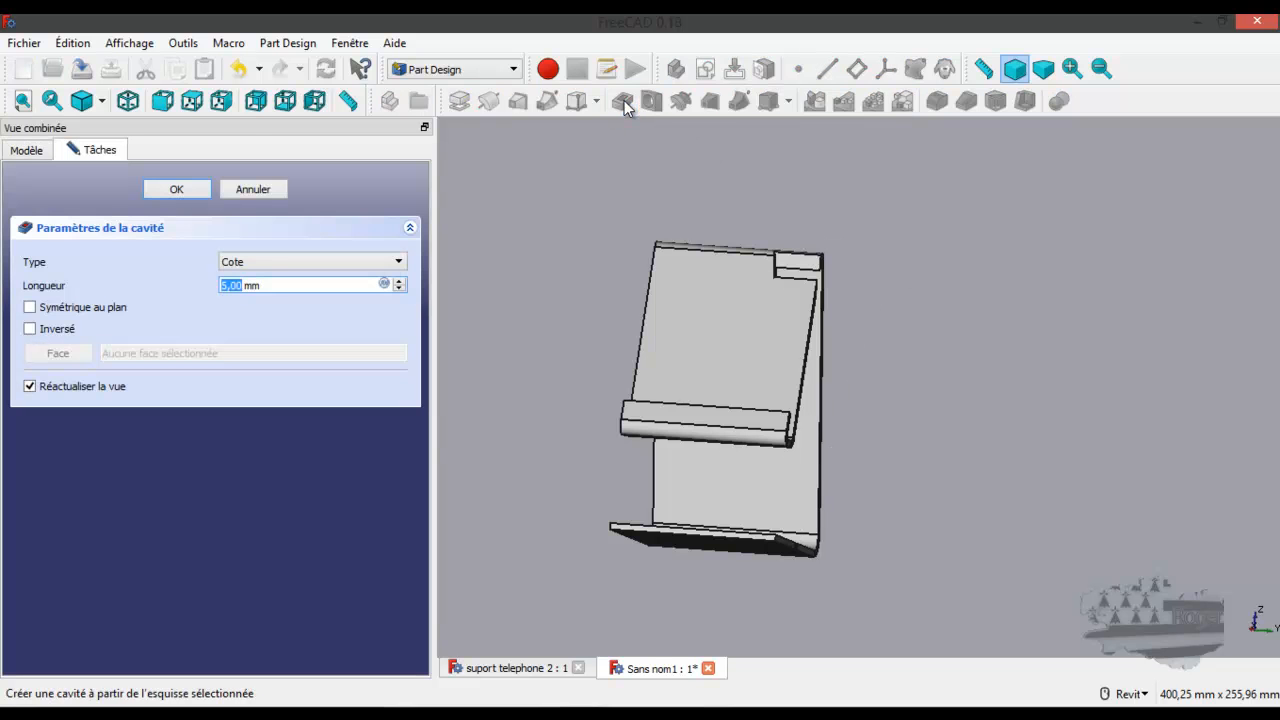
click(73, 312)
click(320, 262)
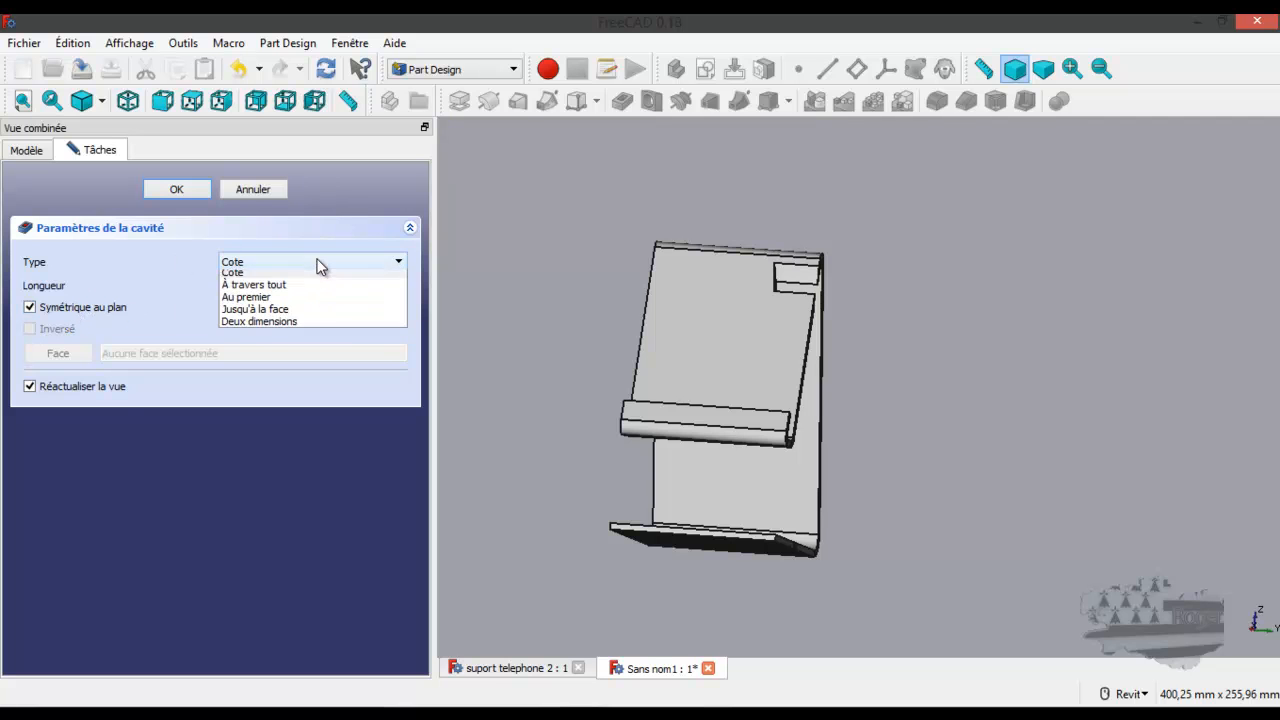
click(316, 284)
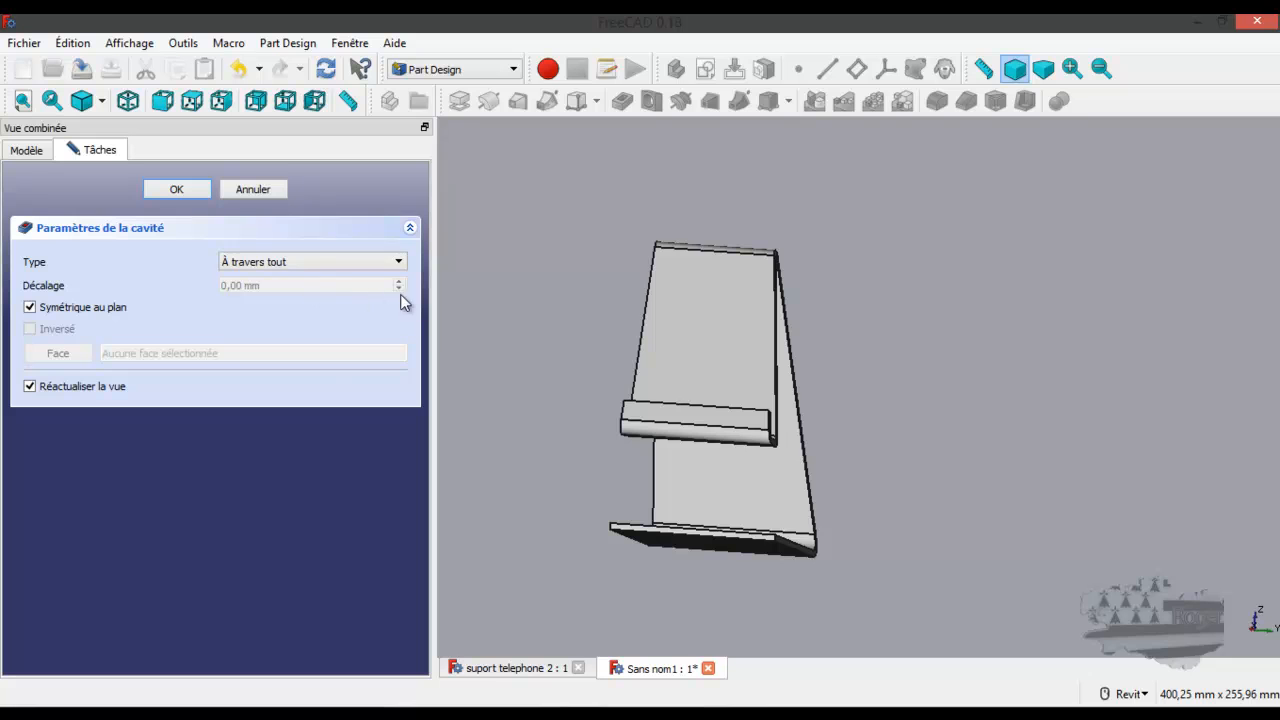
shift+middle_drag(861, 430, 886, 460)
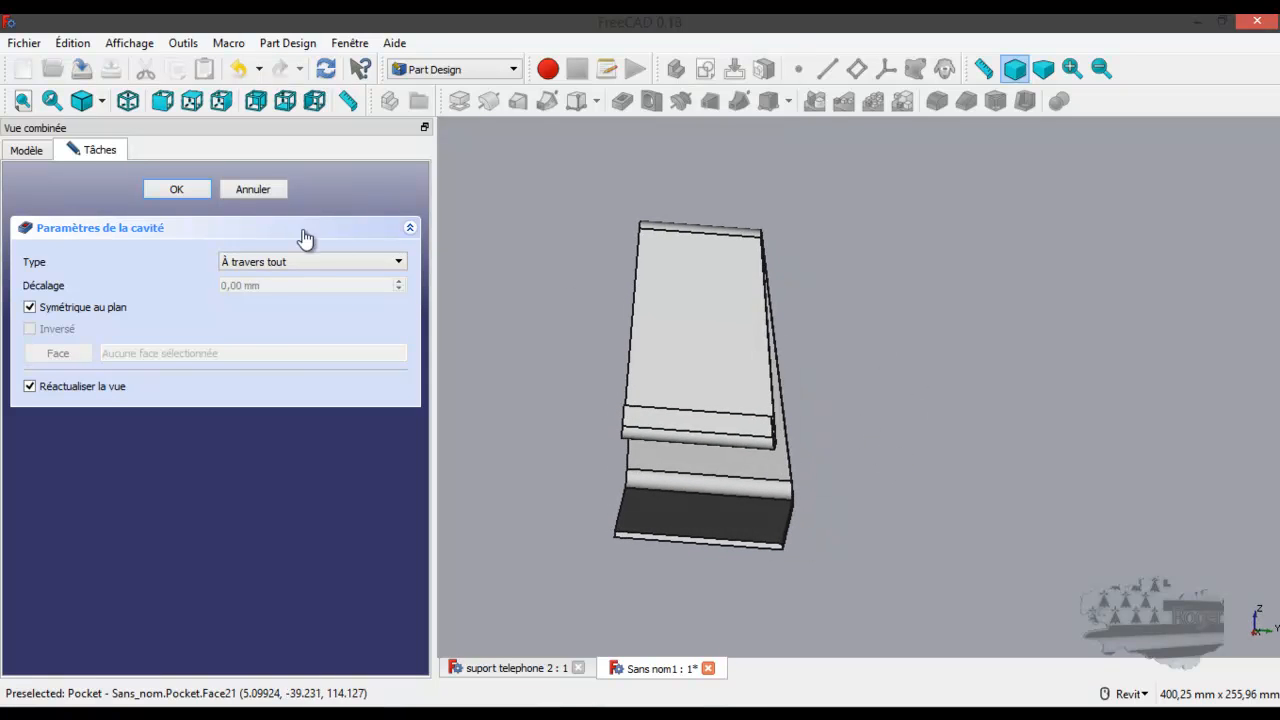
click(185, 190)
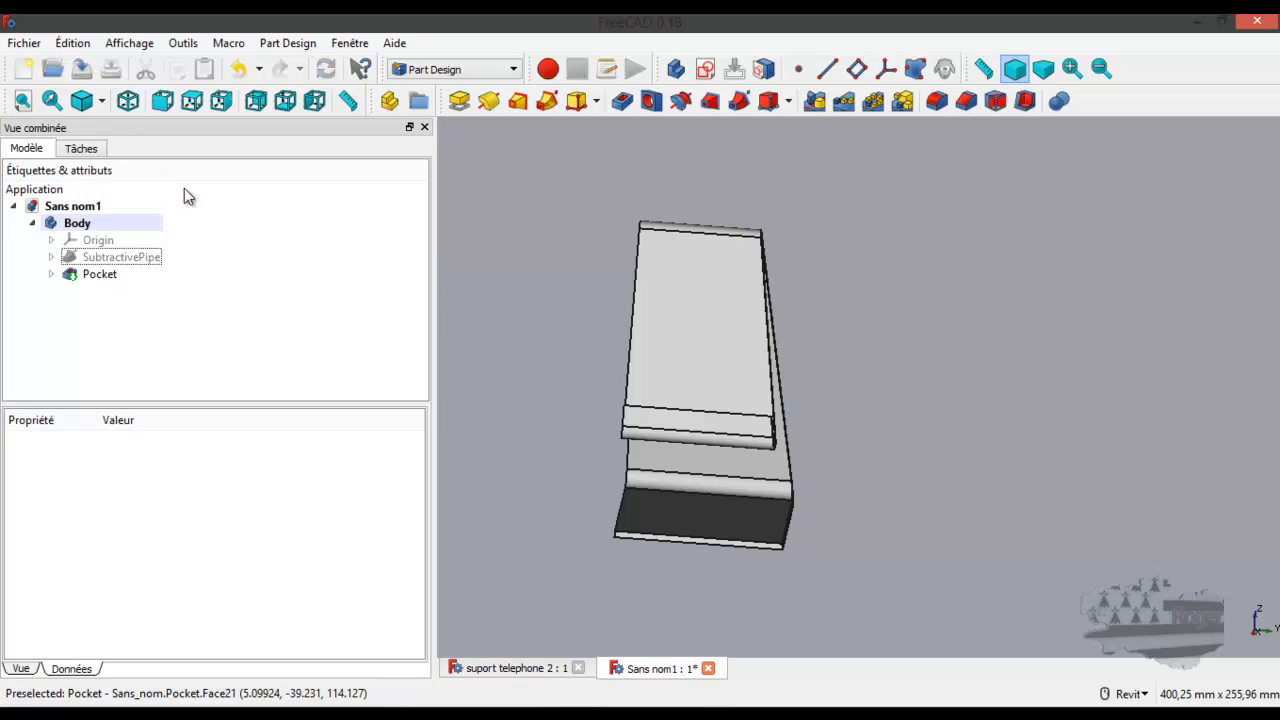
Mirror the triangular pocket about the XZ plane so both sides of the stand are tapered.
click(100, 280)
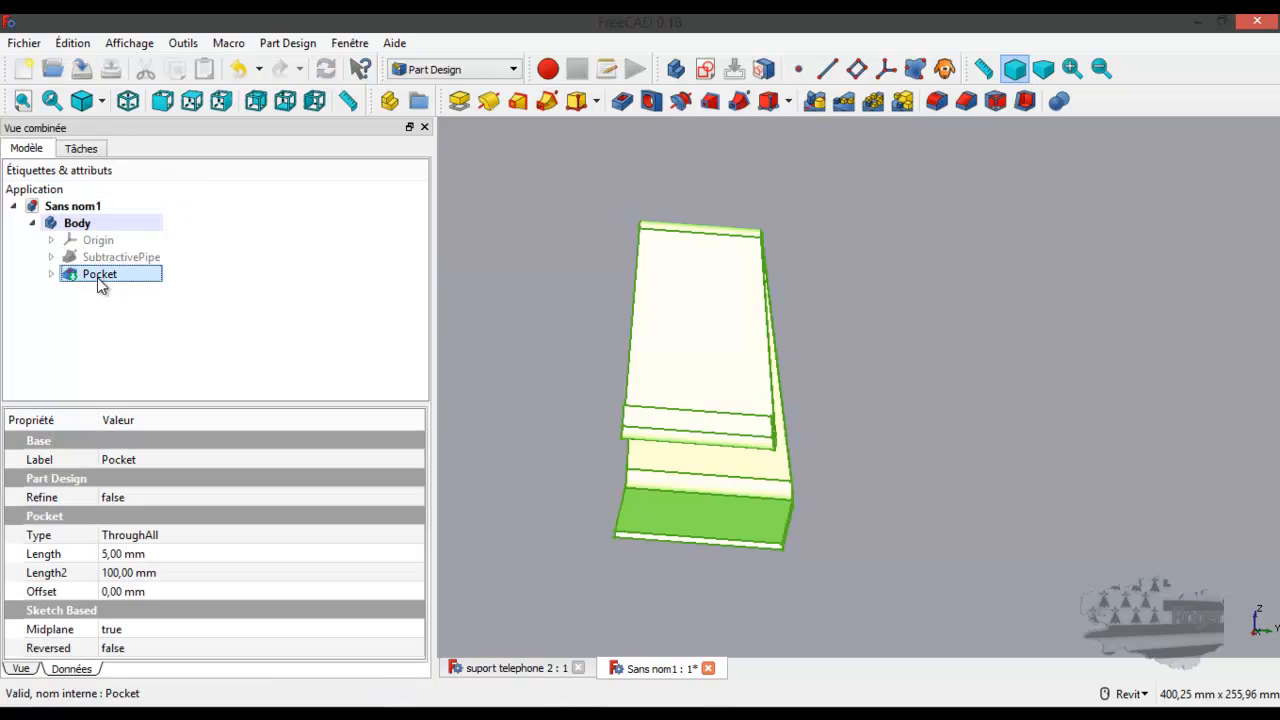
click(816, 103)
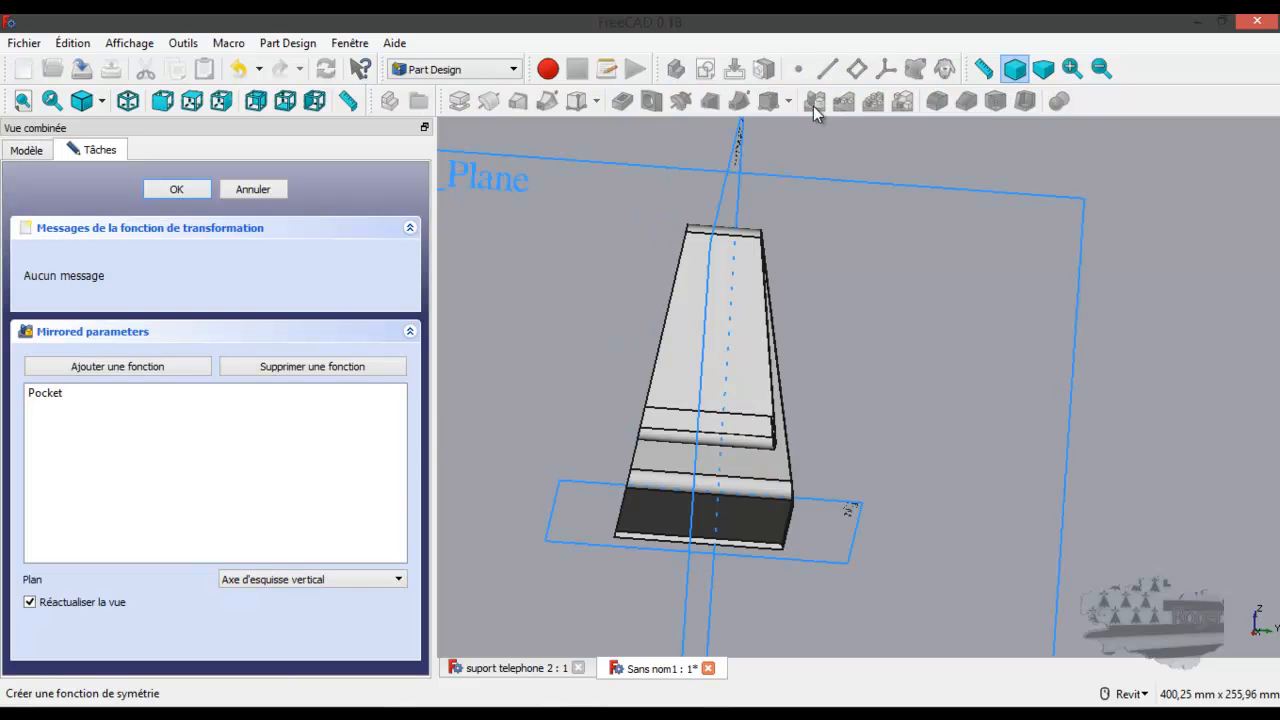
scroll(950, 265, down, 2)
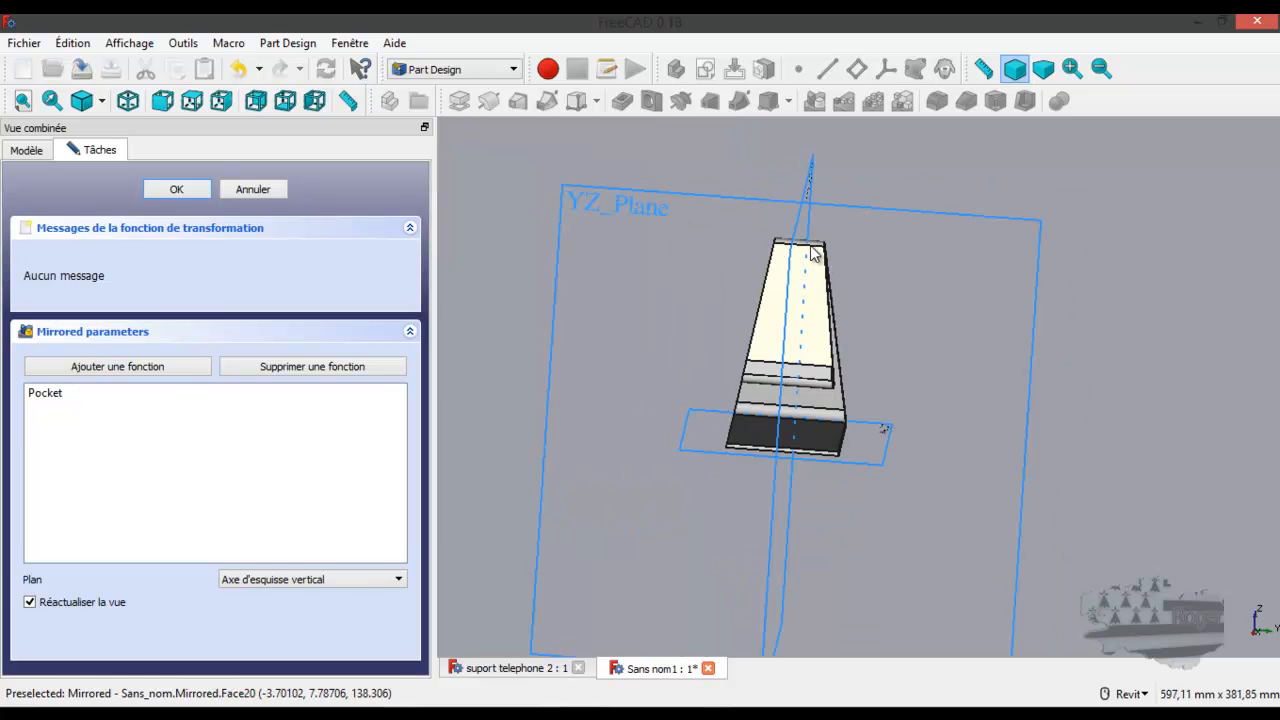
click(726, 199)
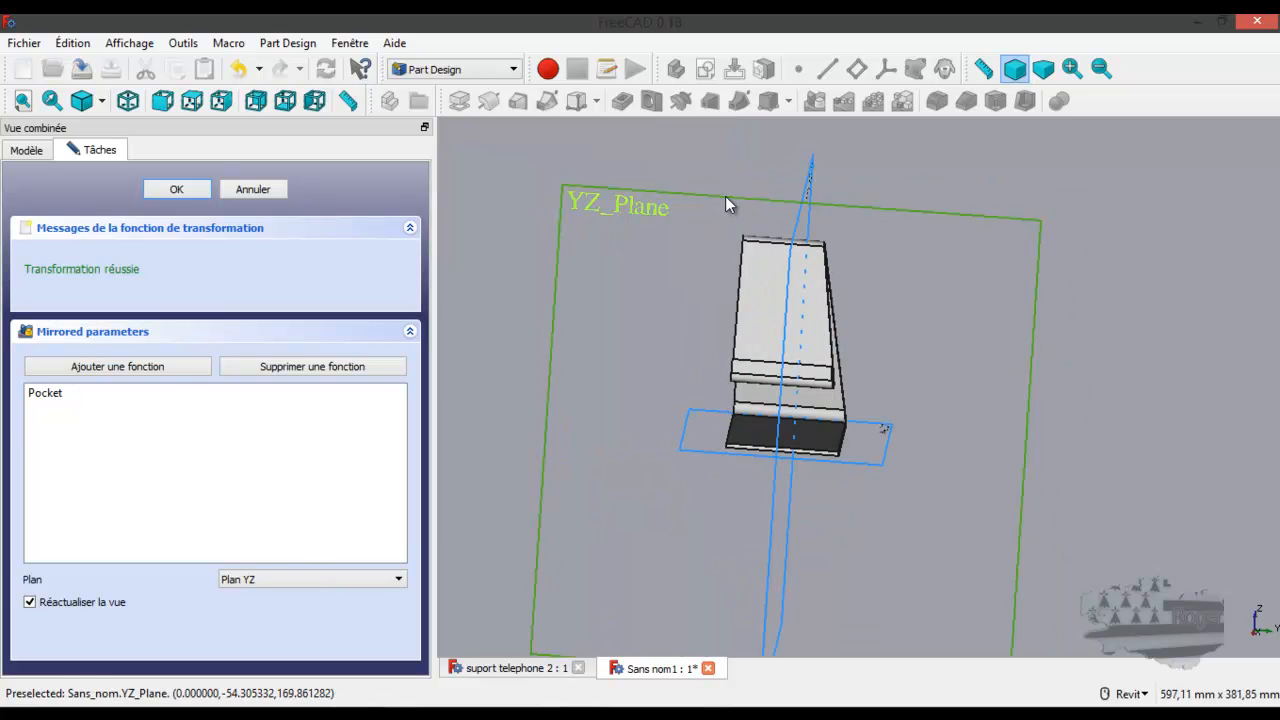
click(800, 214)
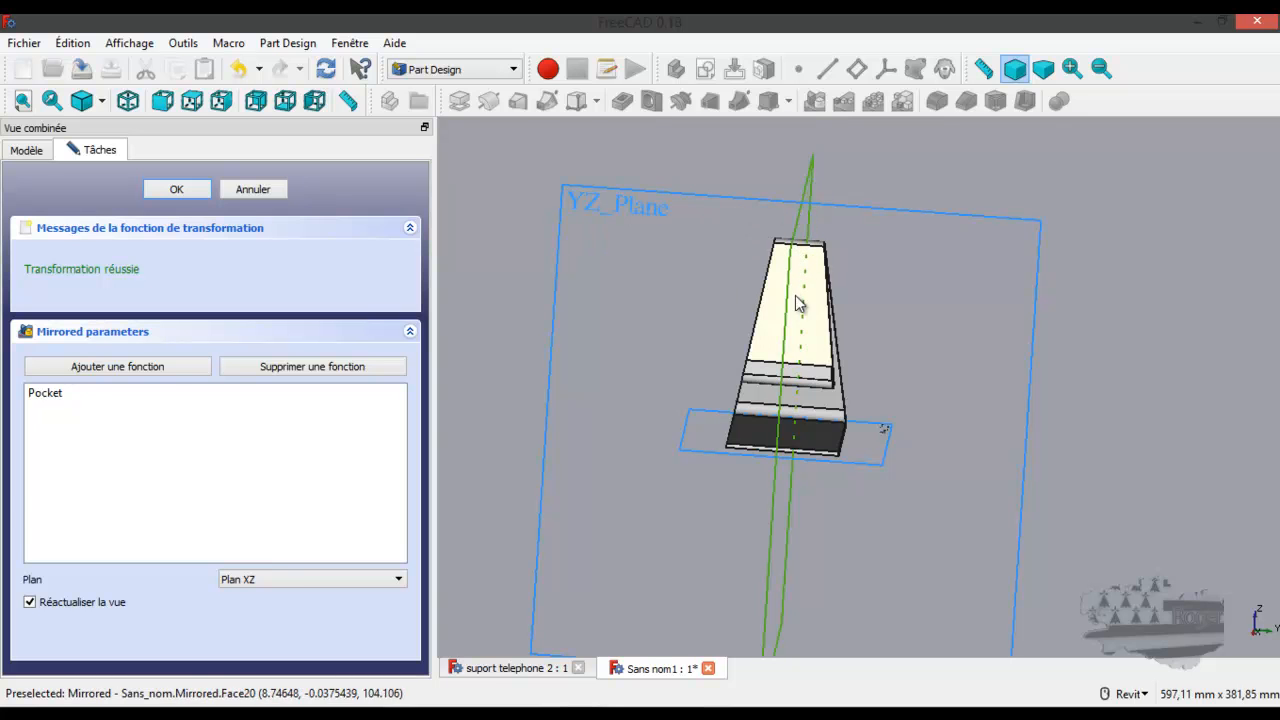
click(176, 190)
Start a sketch on the stand's back face and draw a vertical slot on the vertical axis, about 23 mm between centres and 4.7 mm radius.
scroll(777, 385, up, 2)
scroll(777, 385, up, 2)
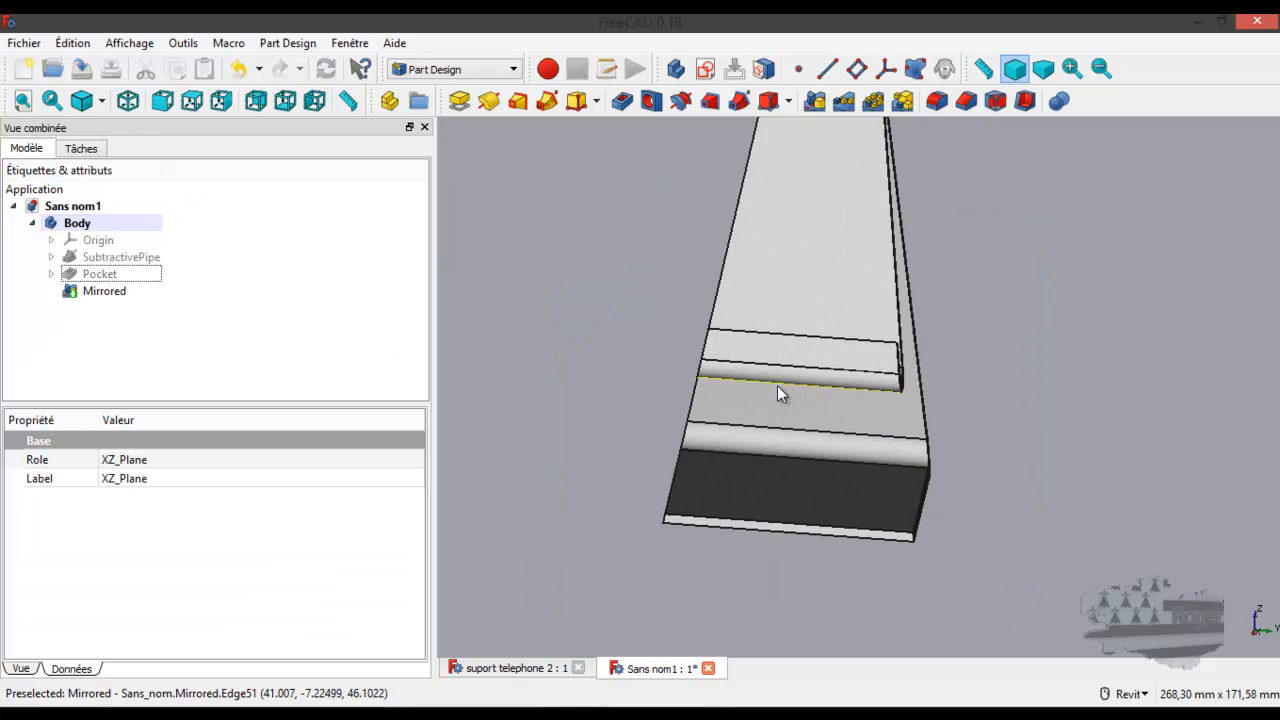
shift+middle_drag(920, 432, 972, 385)
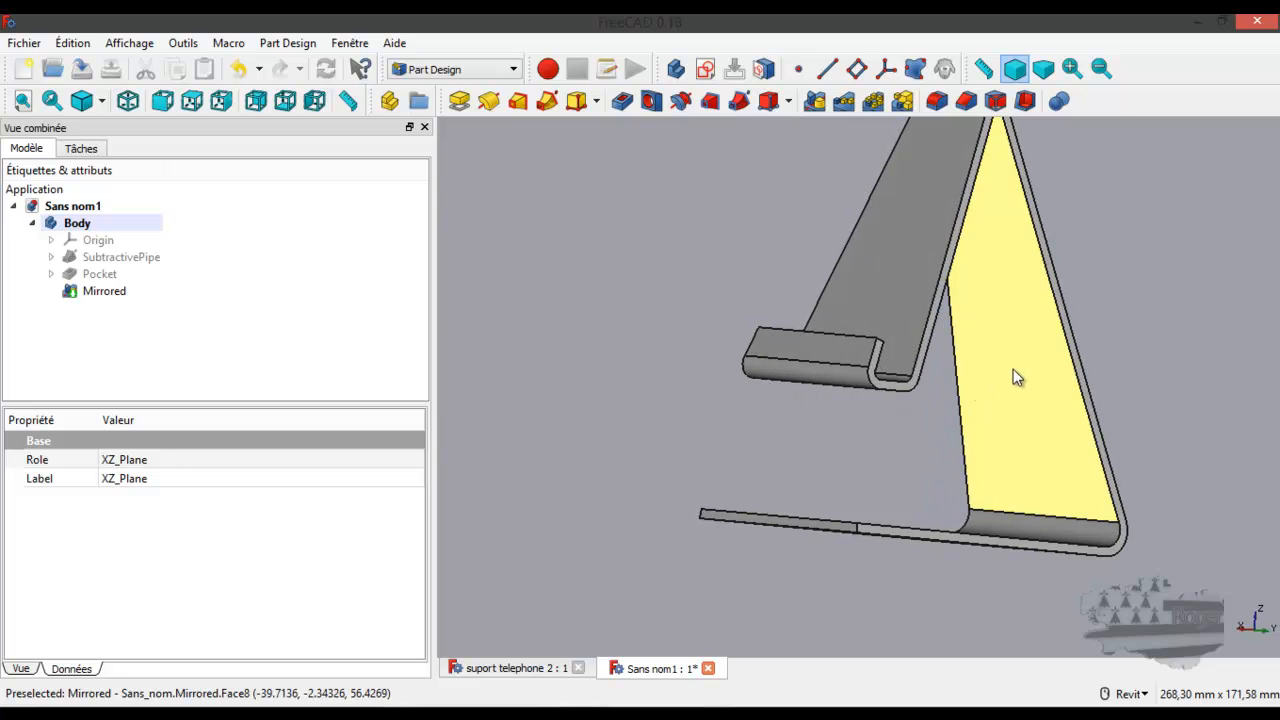
shift+middle_drag(1186, 423, 905, 419)
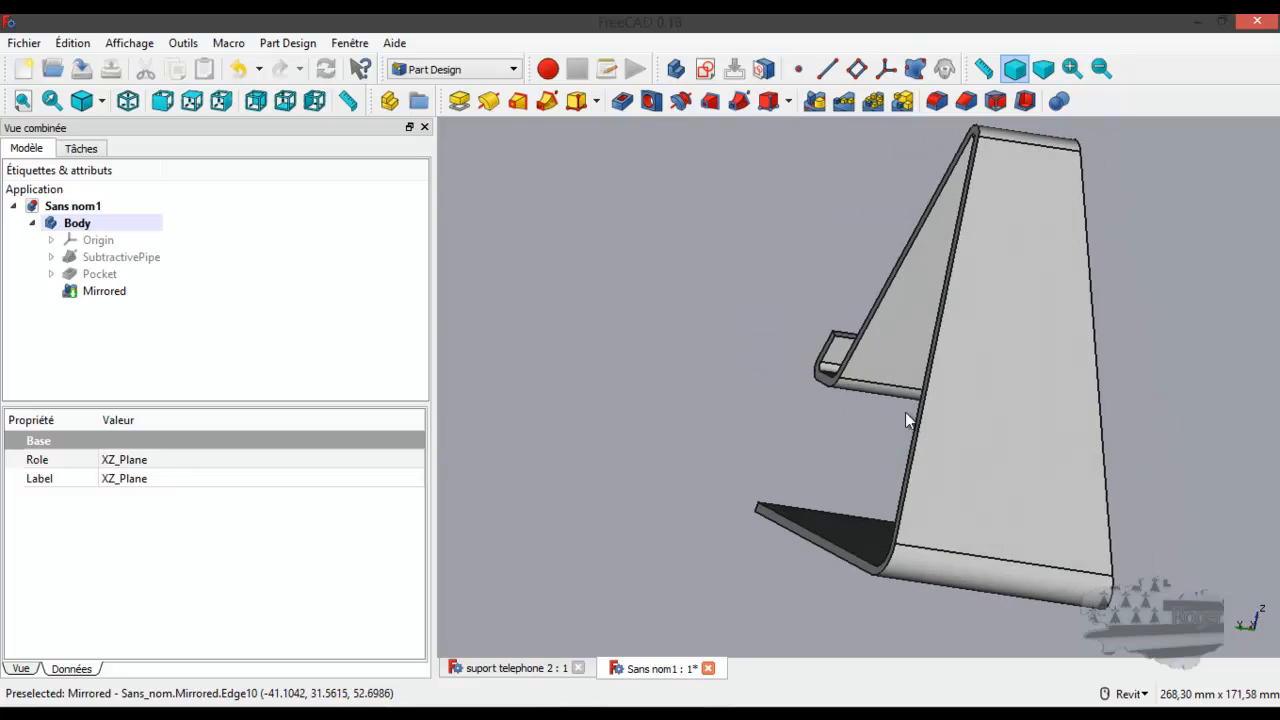
click(973, 455)
click(707, 70)
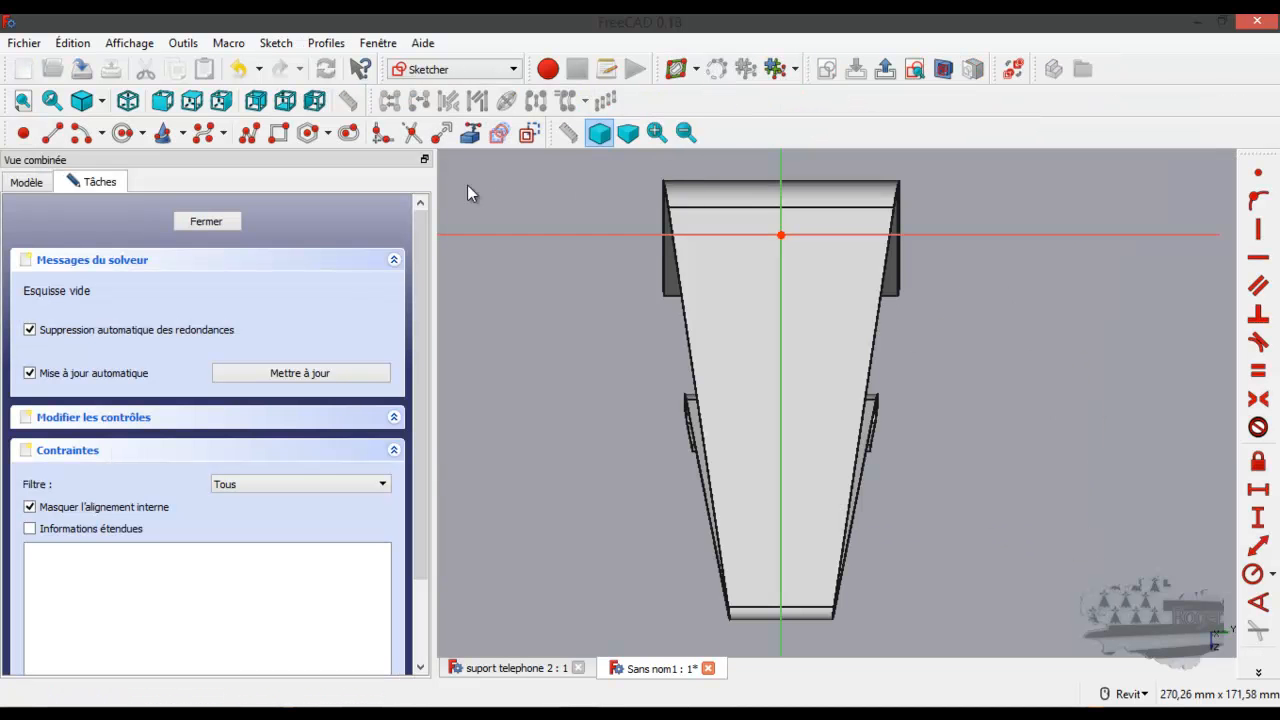
click(350, 135)
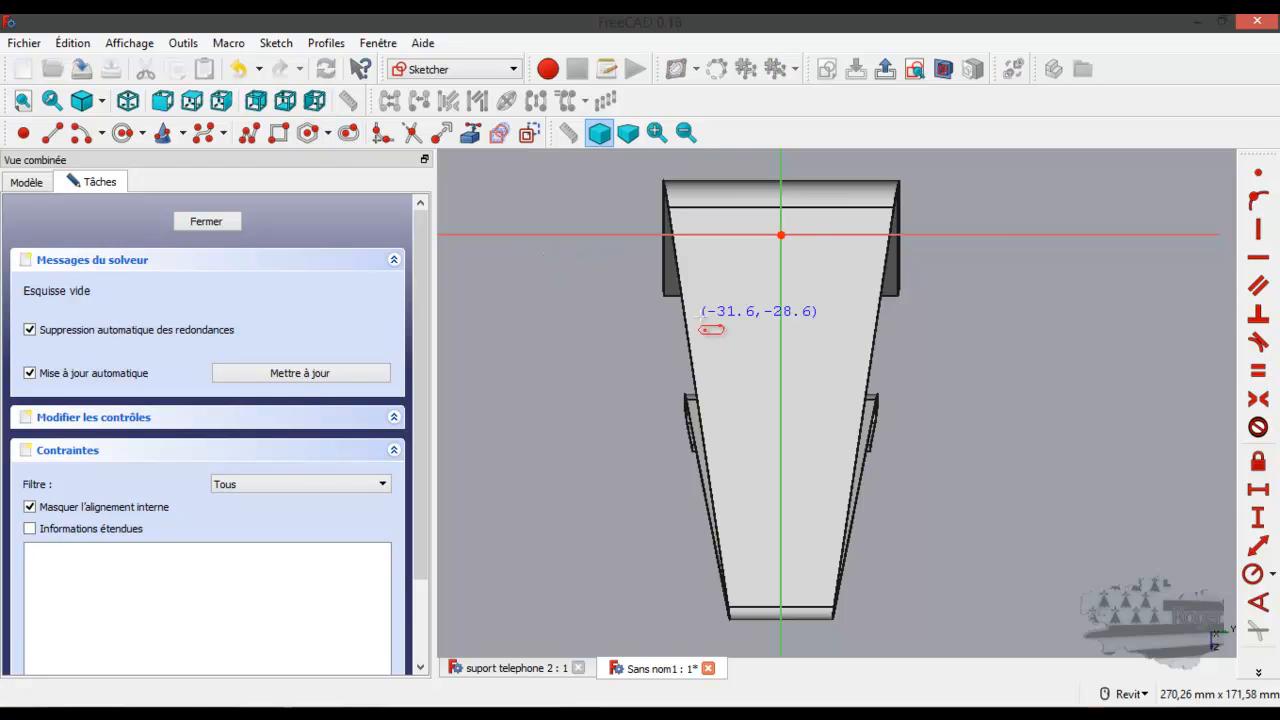
click(780, 252)
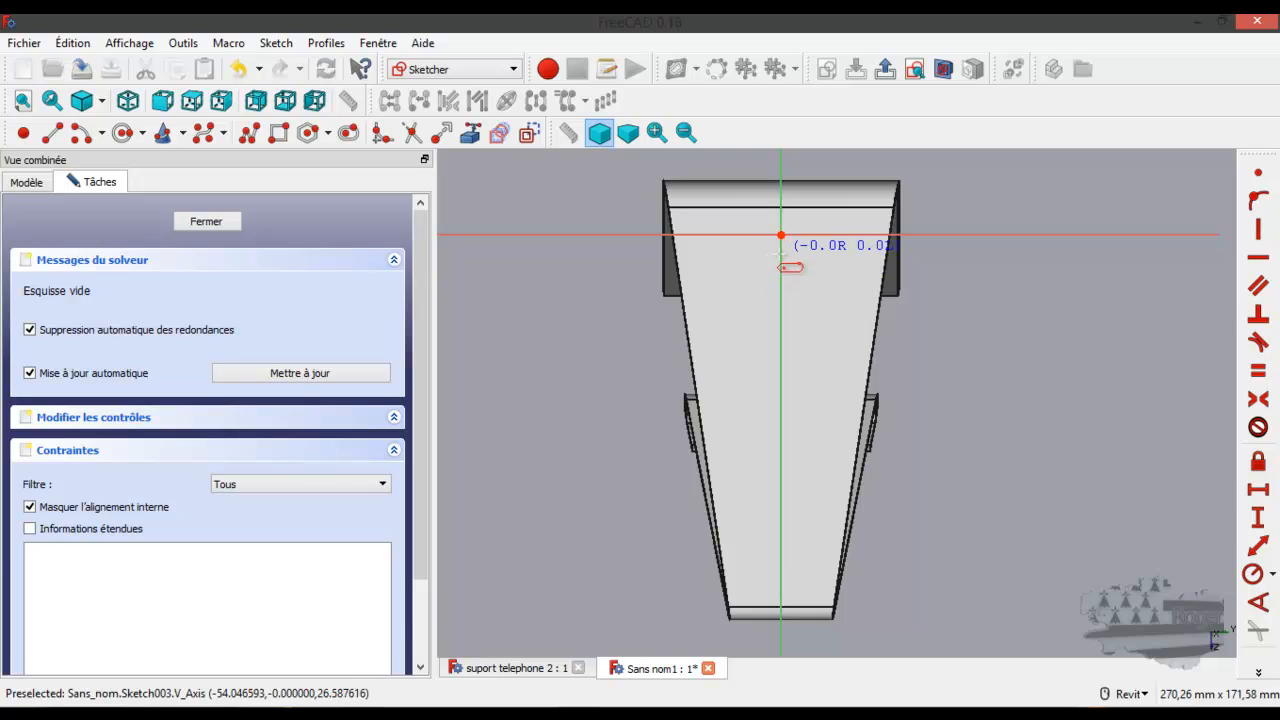
click(794, 318)
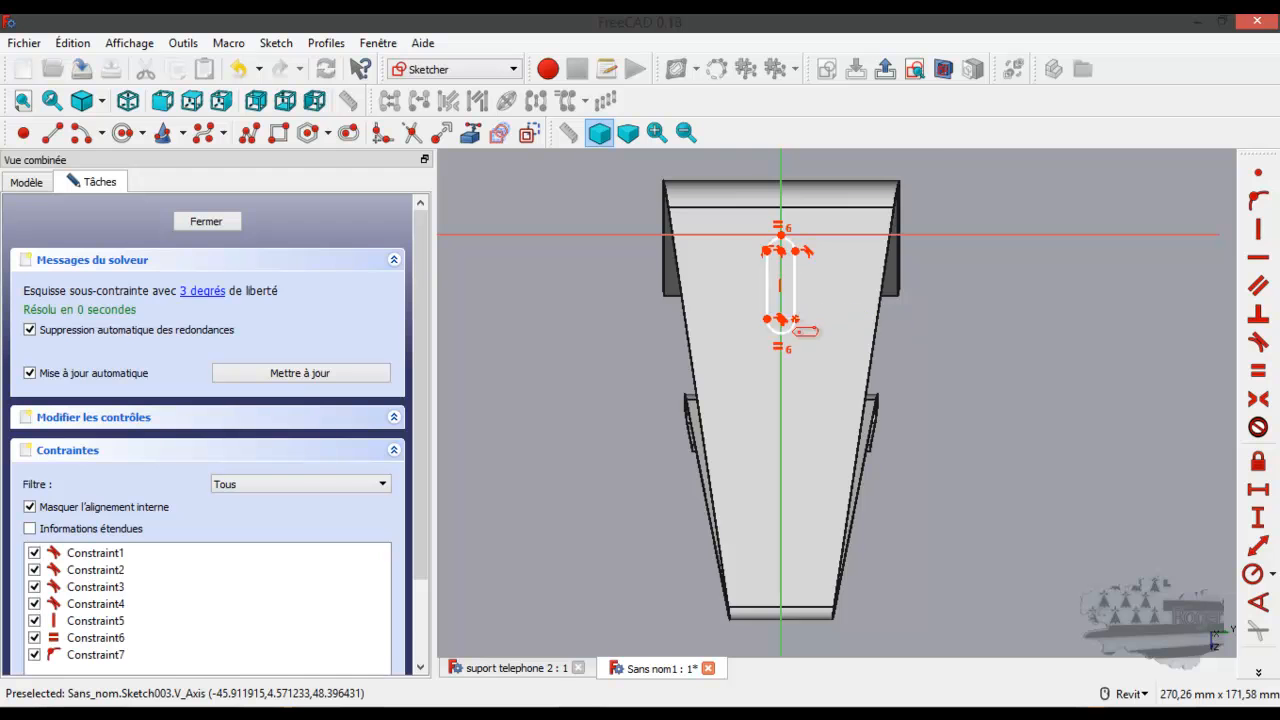
scroll(795, 320, up, 3)
right_click(820, 391)
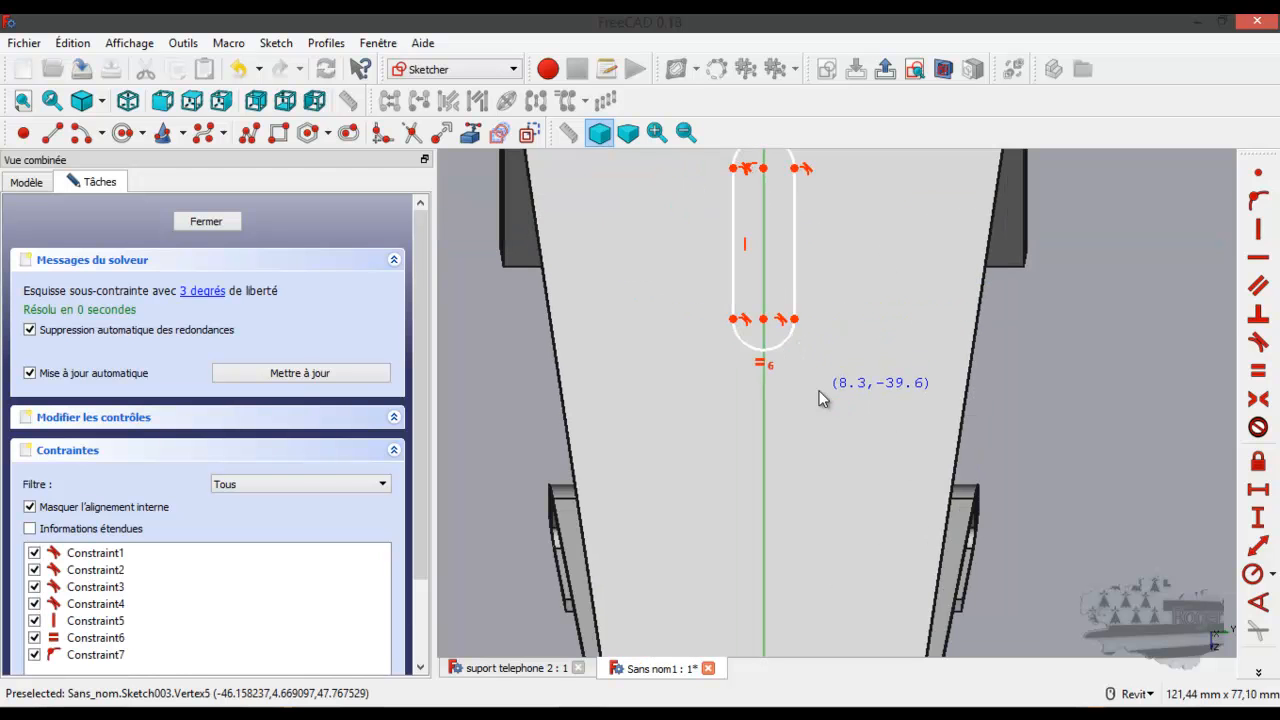
Constrain the radius of the slot's lower arc to 6 mm and move the dimension label clear of the outline.
click(787, 342)
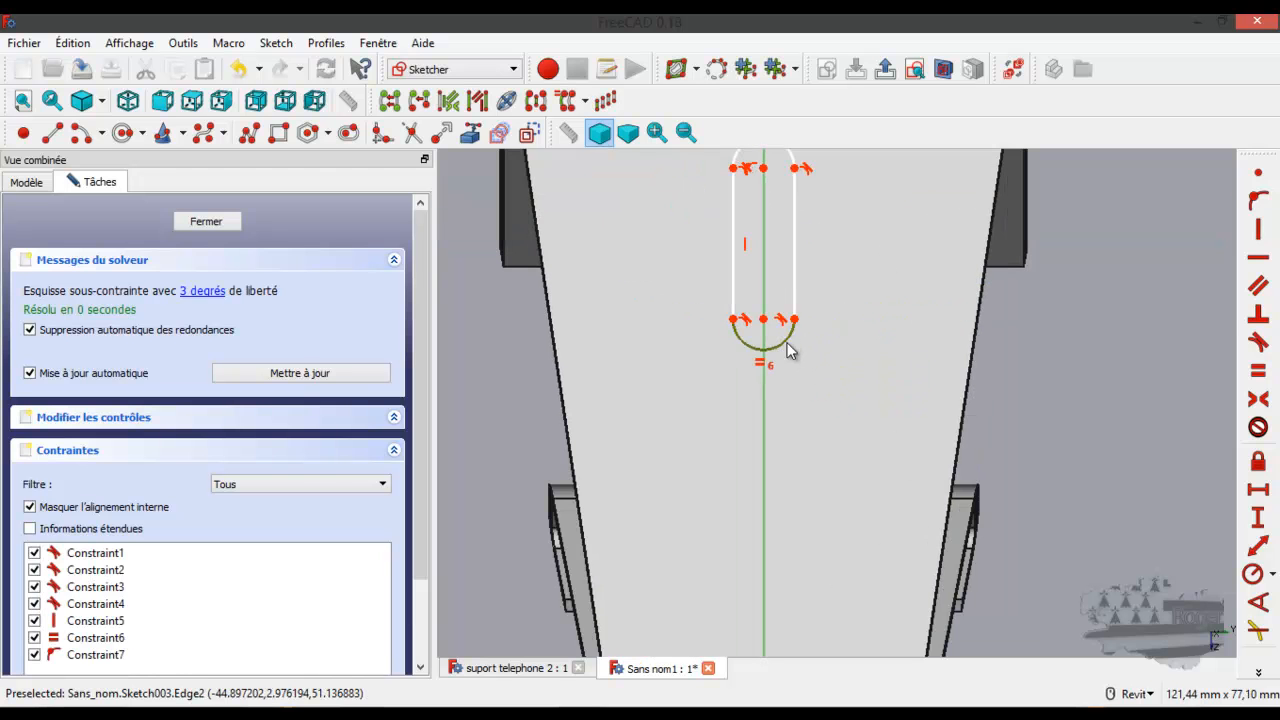
click(1252, 574)
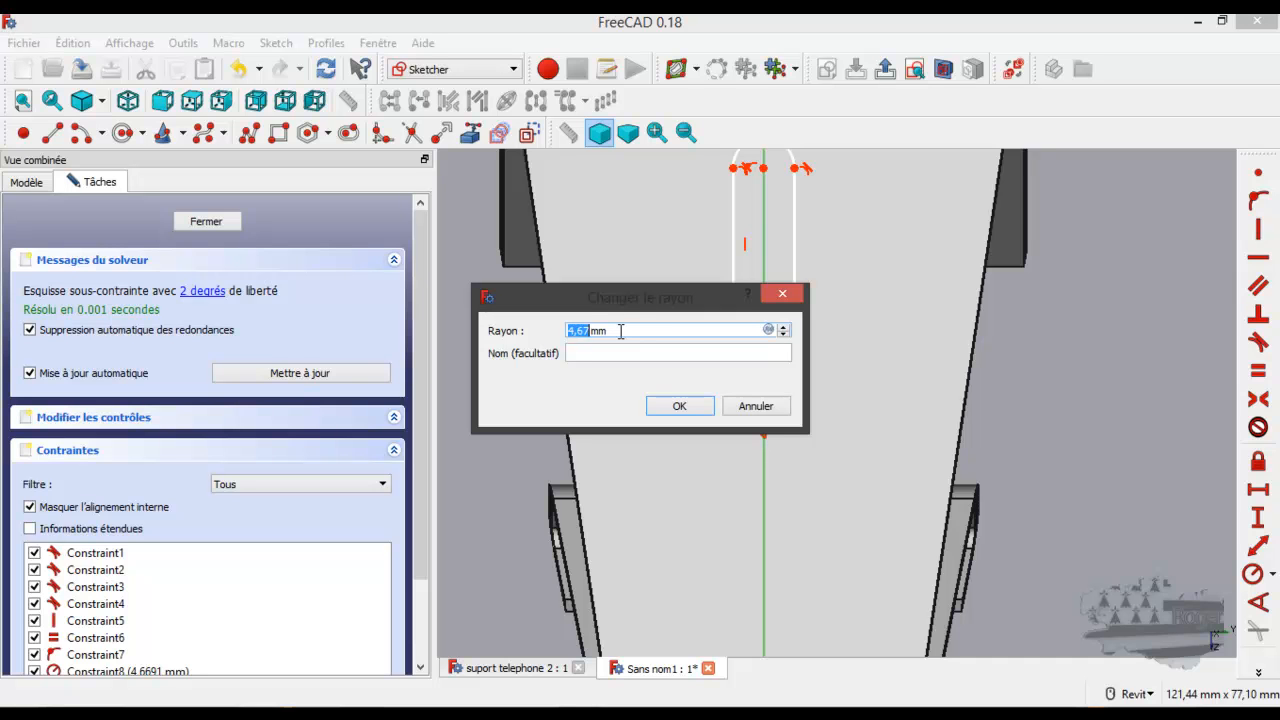
text(6)
click(684, 404)
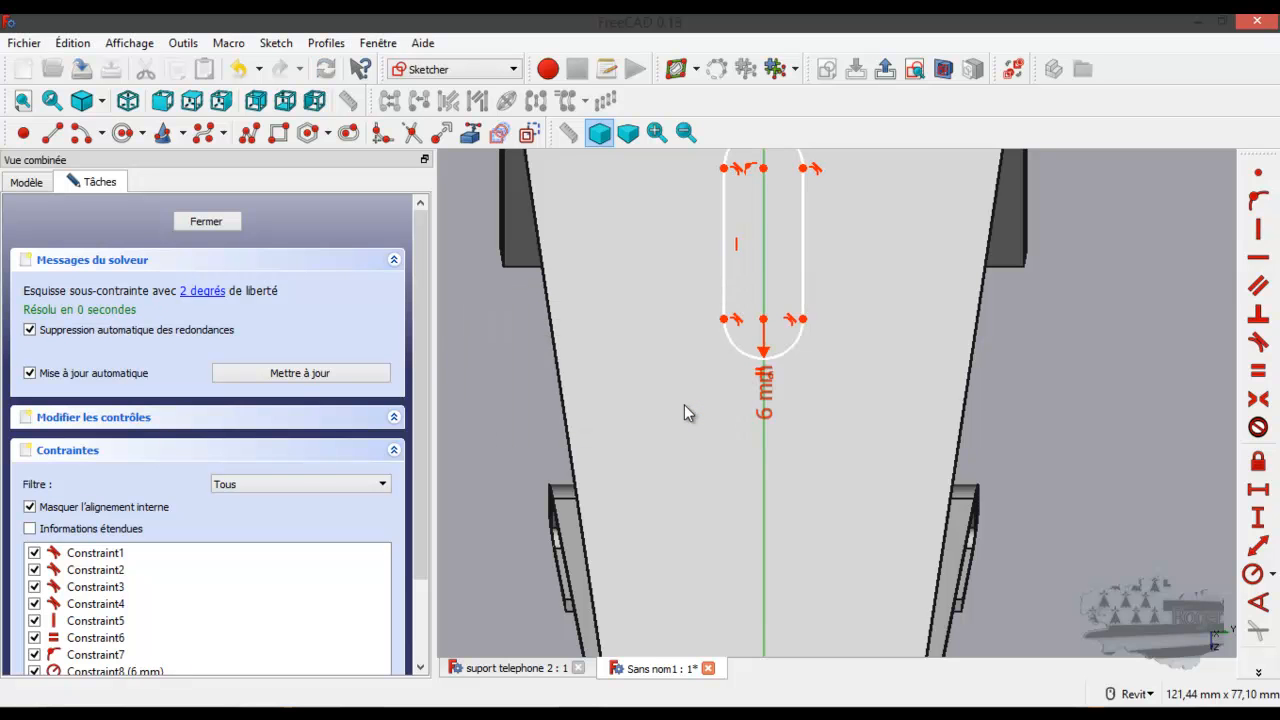
drag(765, 388, 843, 437)
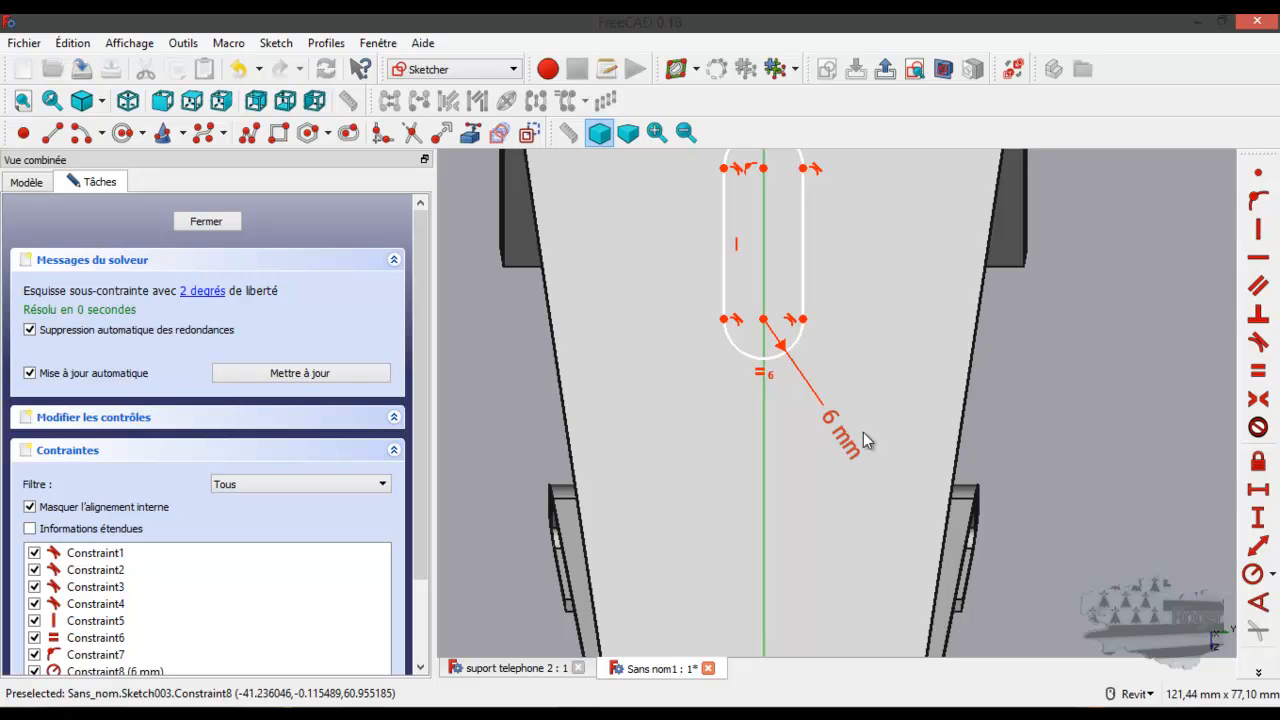
Set the slot's radius dimension to 9 mm.
double_click(860, 434)
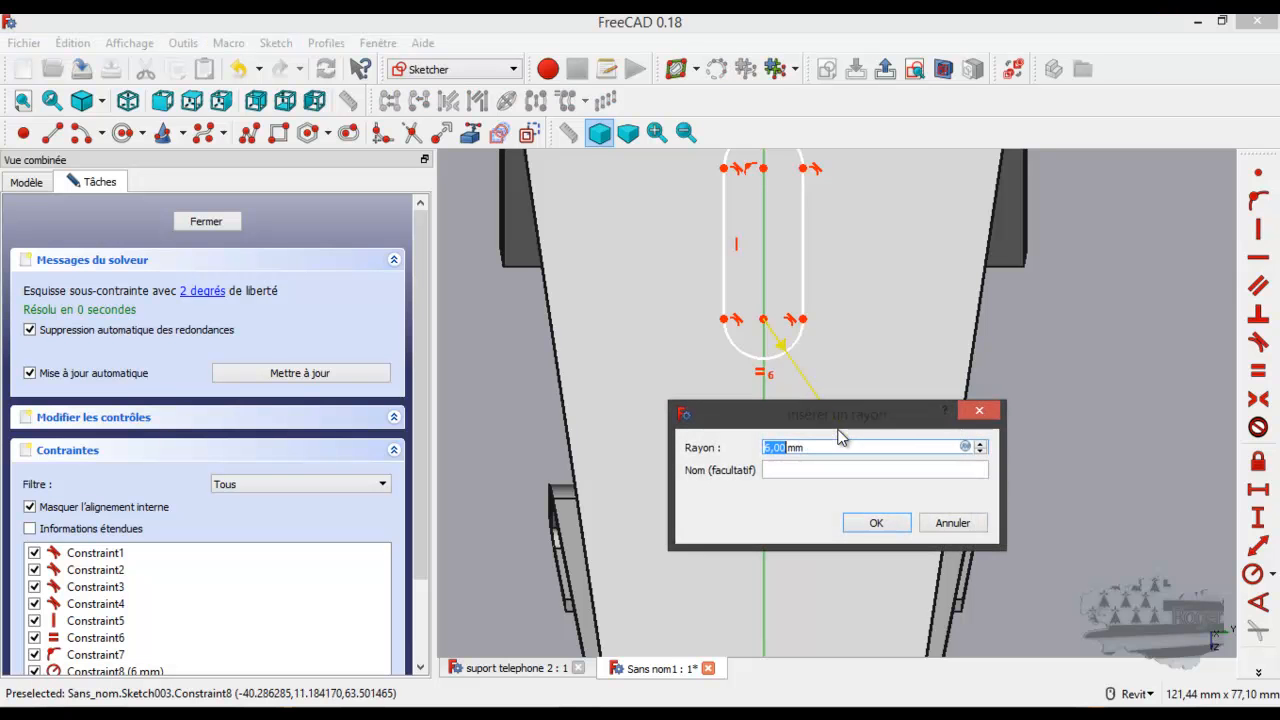
text(9)
click(875, 523)
scroll(862, 521, down, 4)
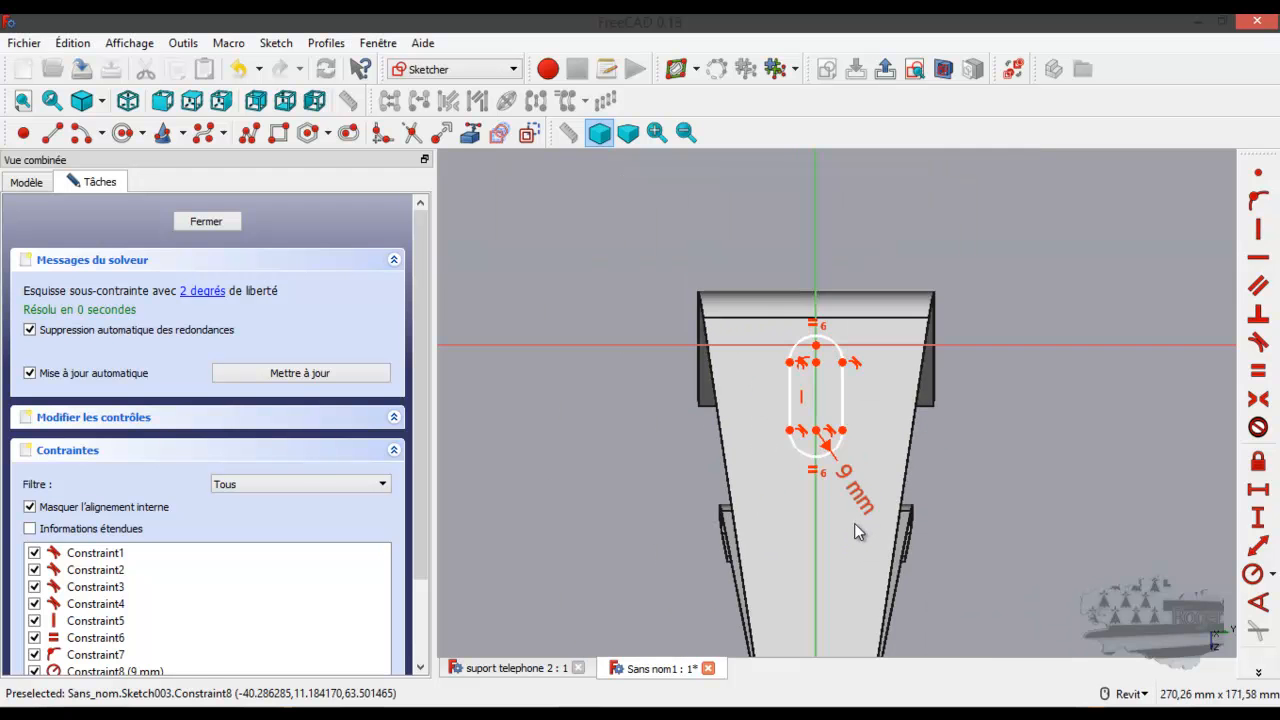
Add a vertical distance constraint of 10 mm between the slot's two arc centres.
scroll(847, 405, up, 4)
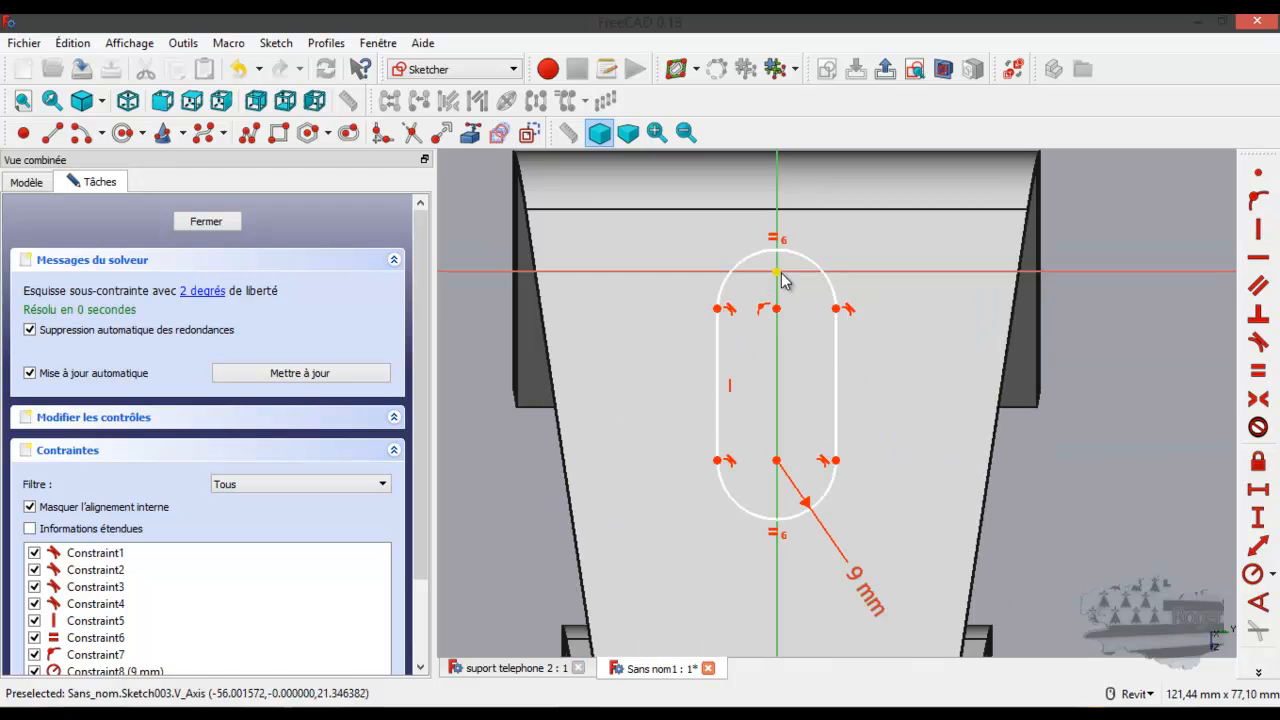
click(777, 308)
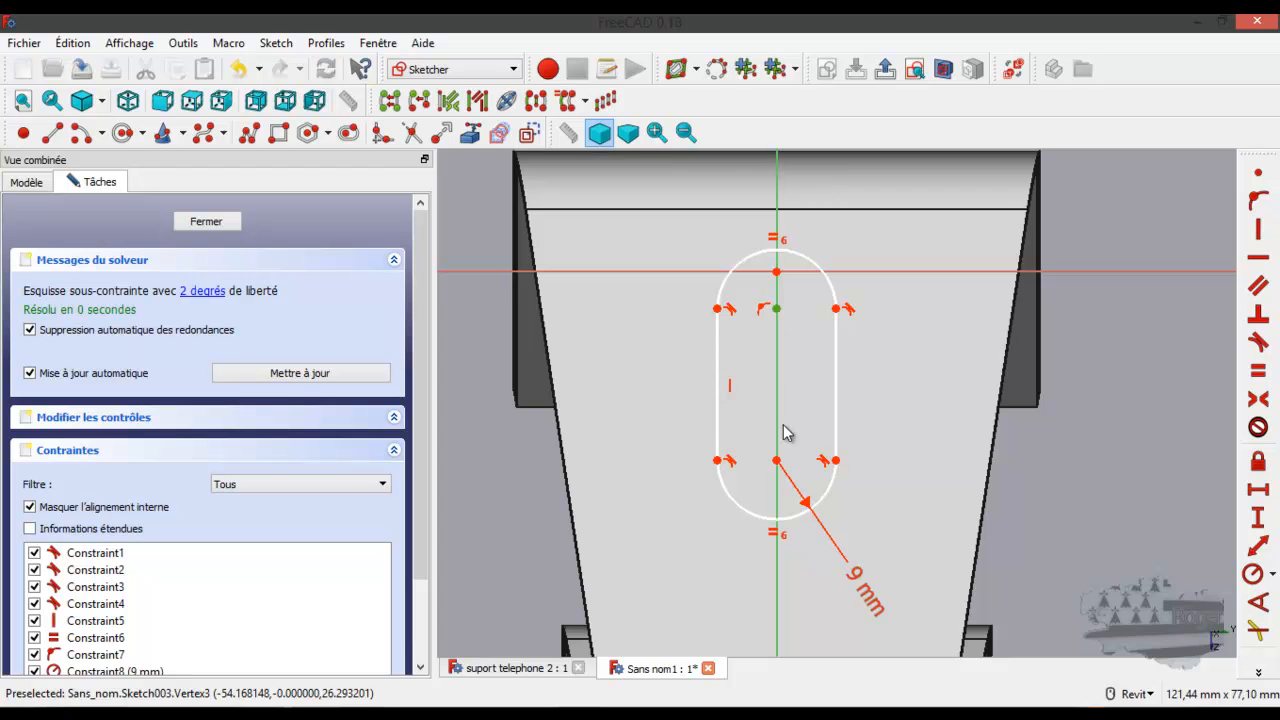
click(777, 460)
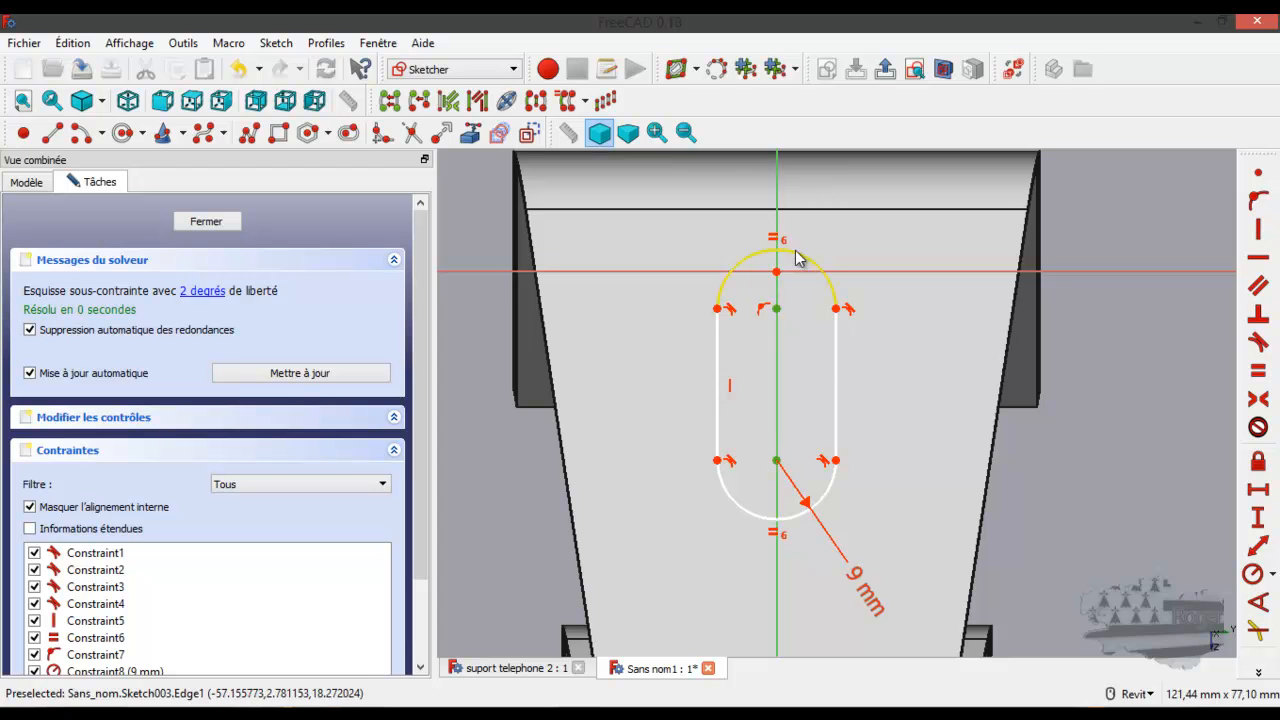
click(781, 346)
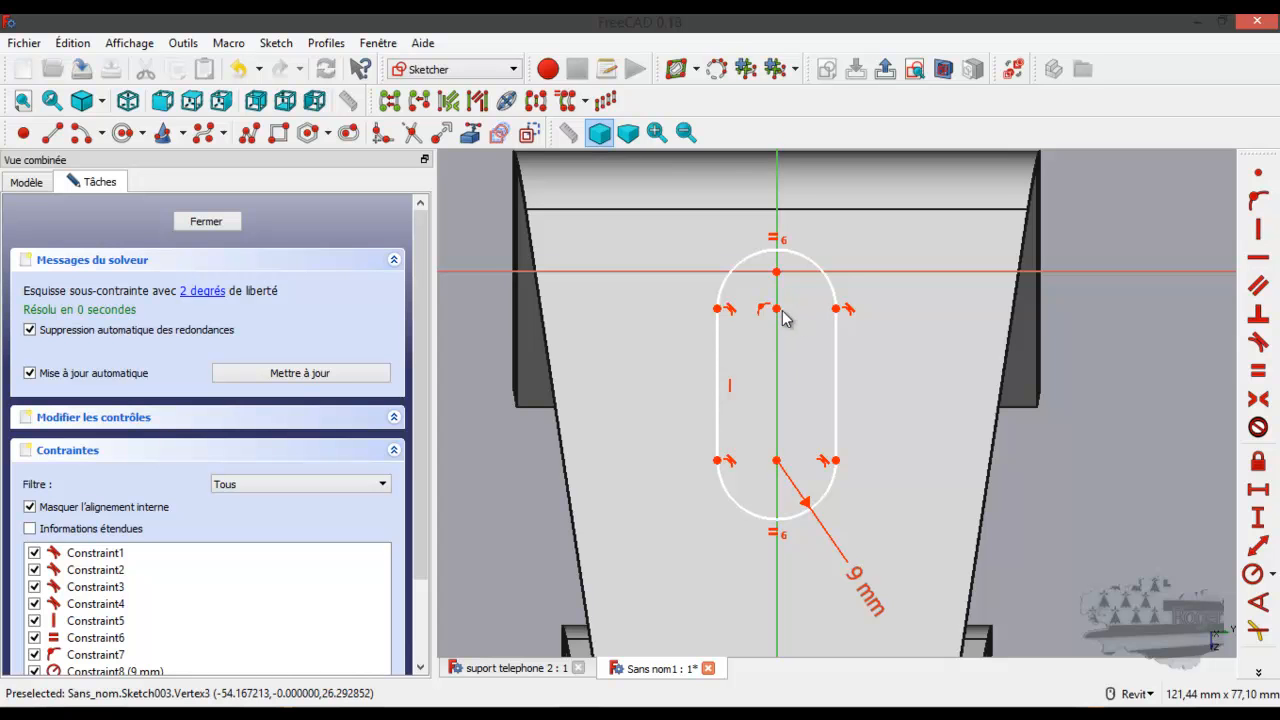
click(777, 309)
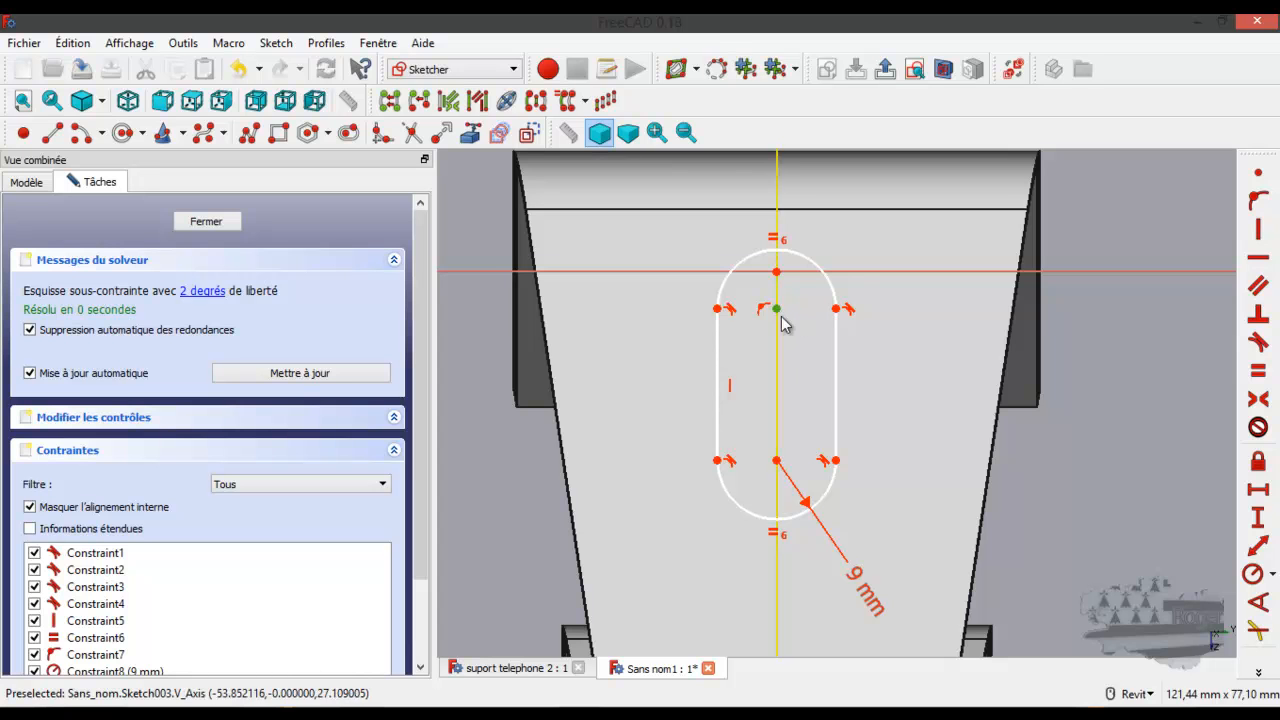
click(777, 463)
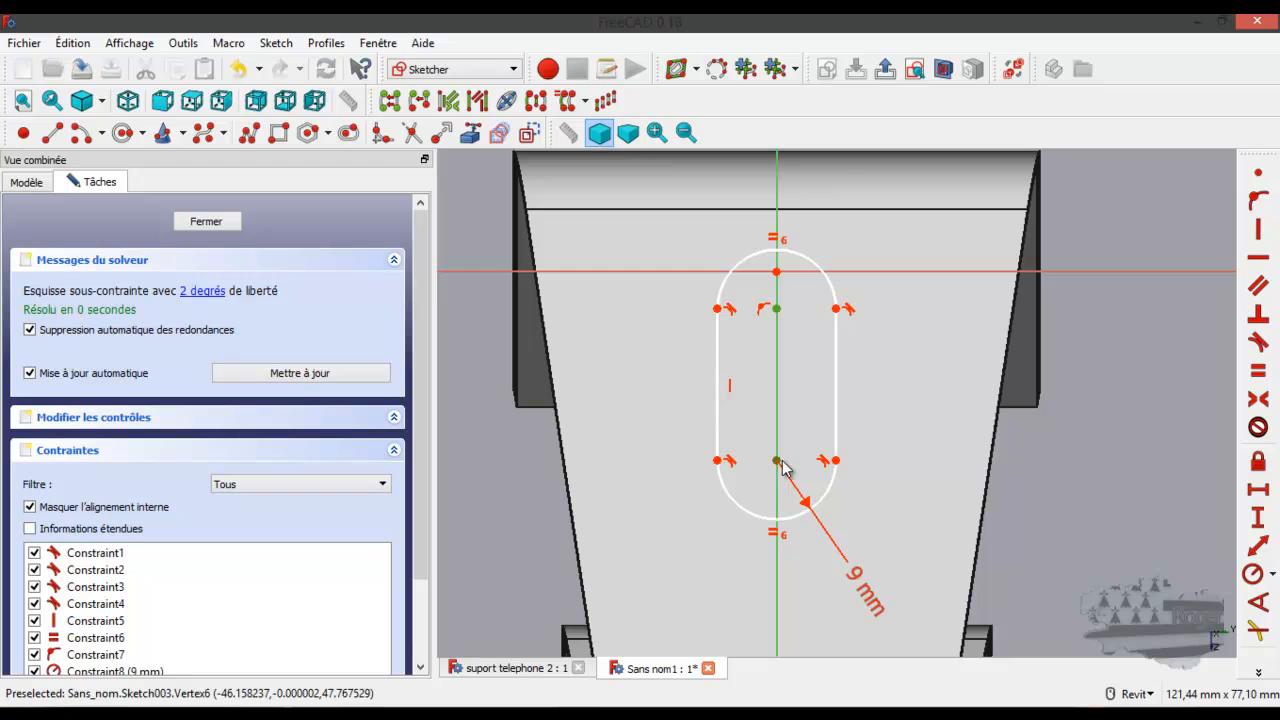
click(1259, 516)
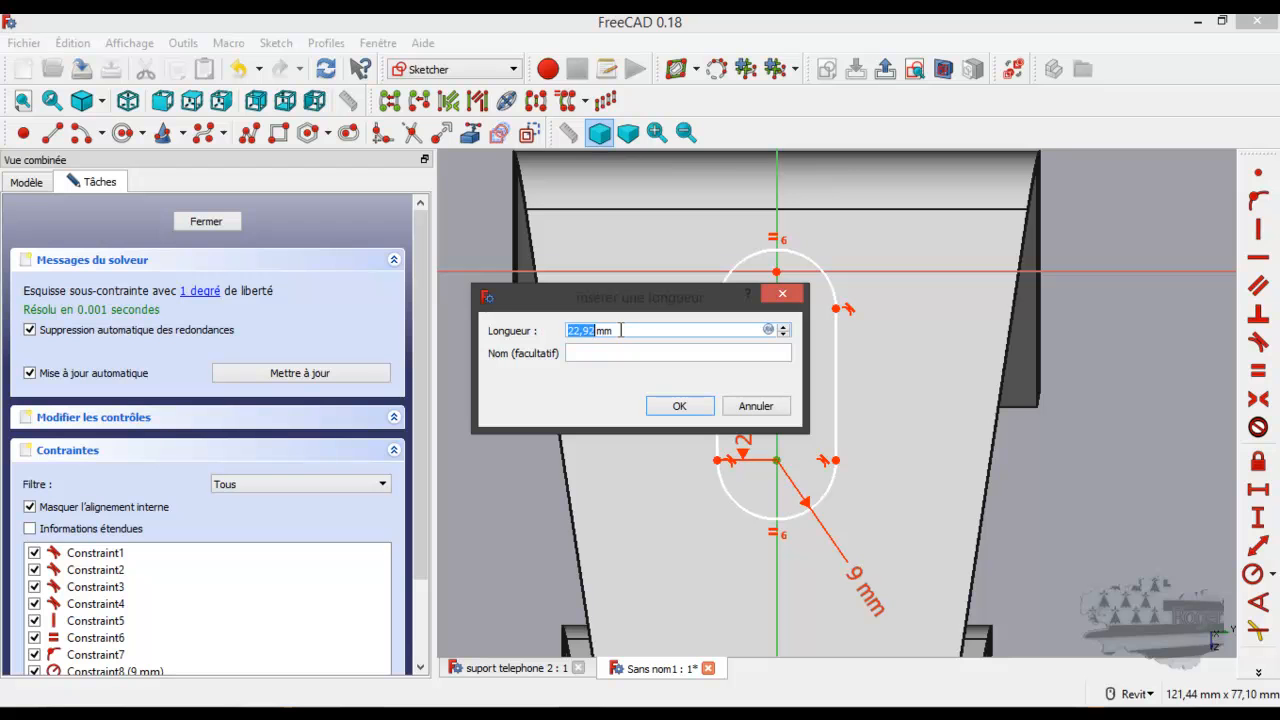
text(10)
key(Return)
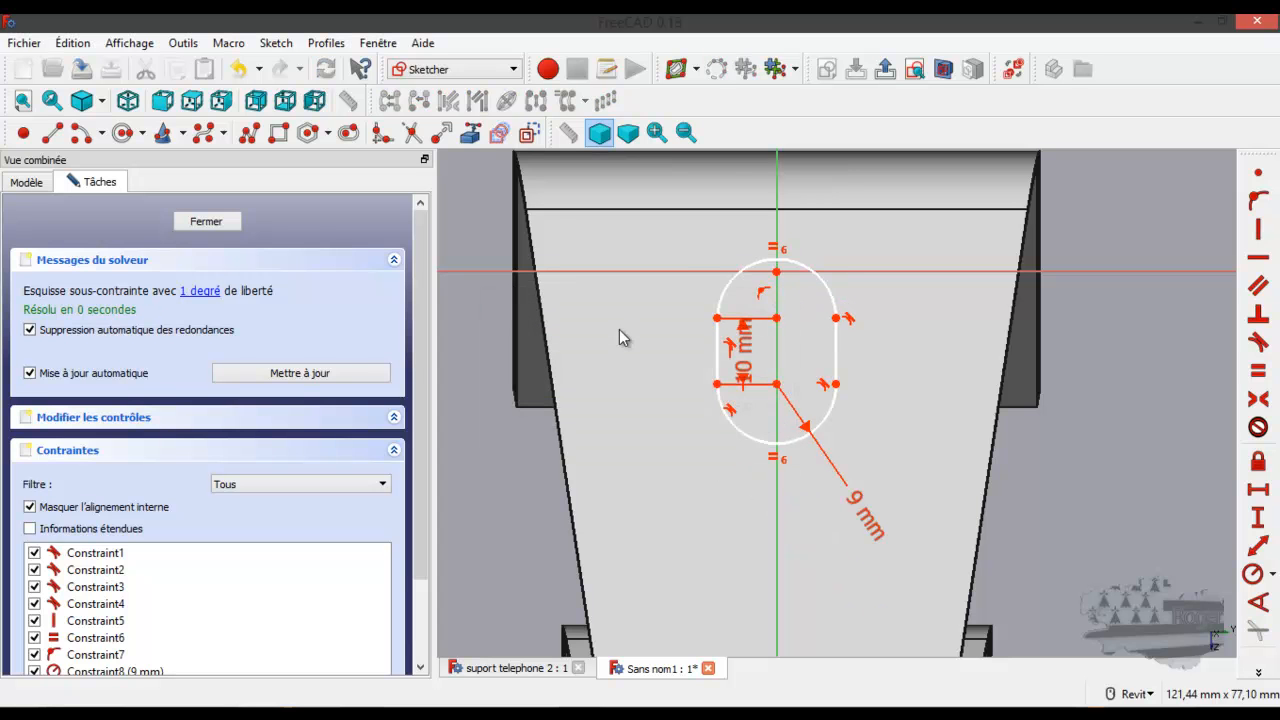
Move the slot's centre-distance dimension outside the outline and set it to 25 mm.
drag(740, 378, 641, 432)
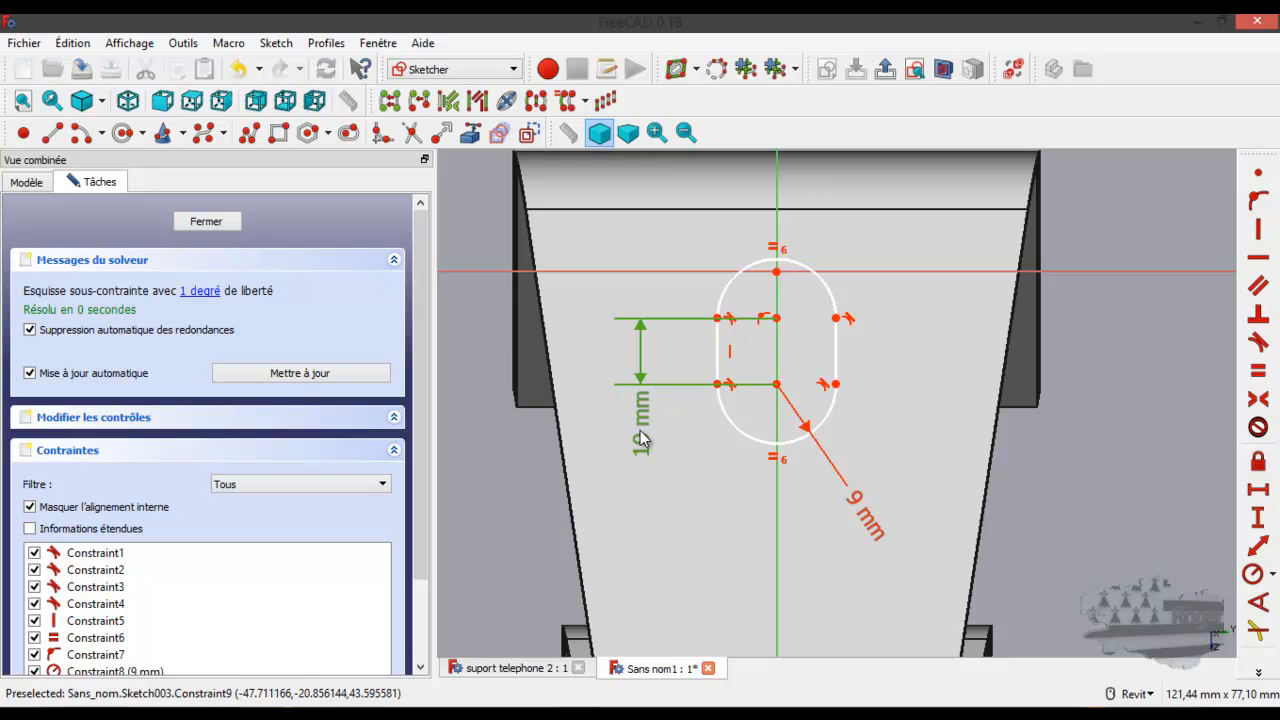
double_click(640, 430)
text(25)
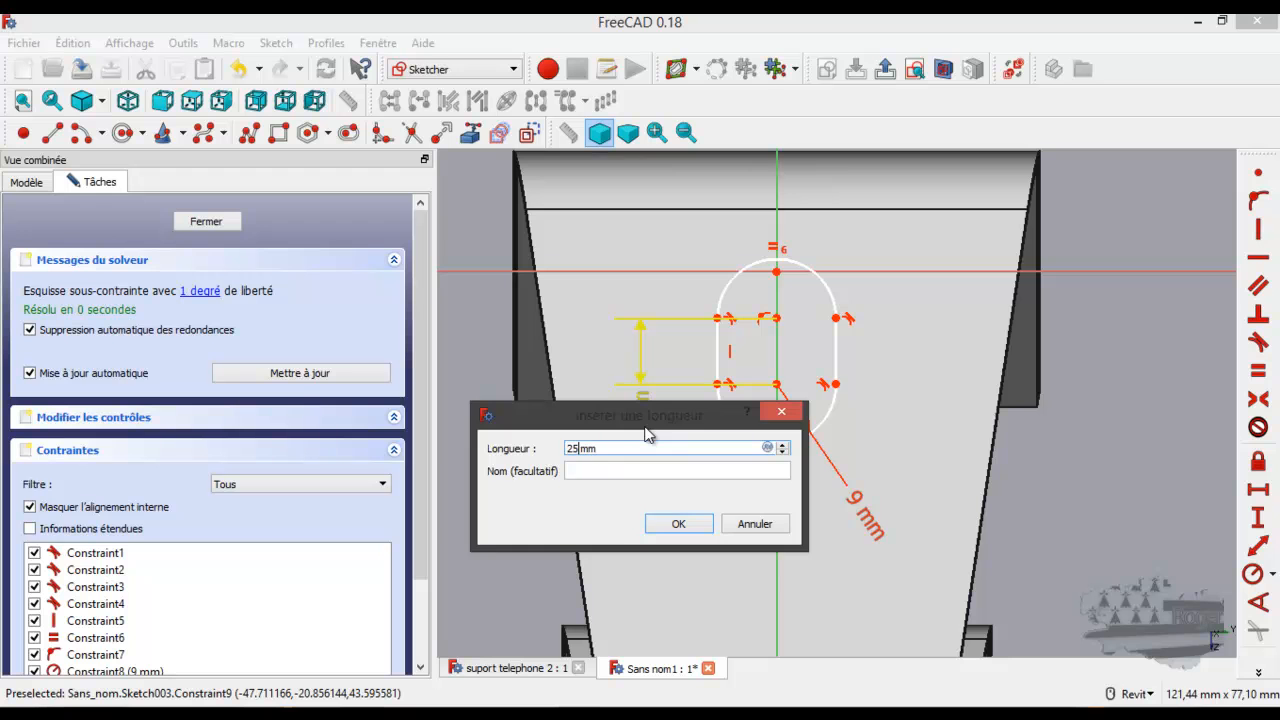
key(Return)
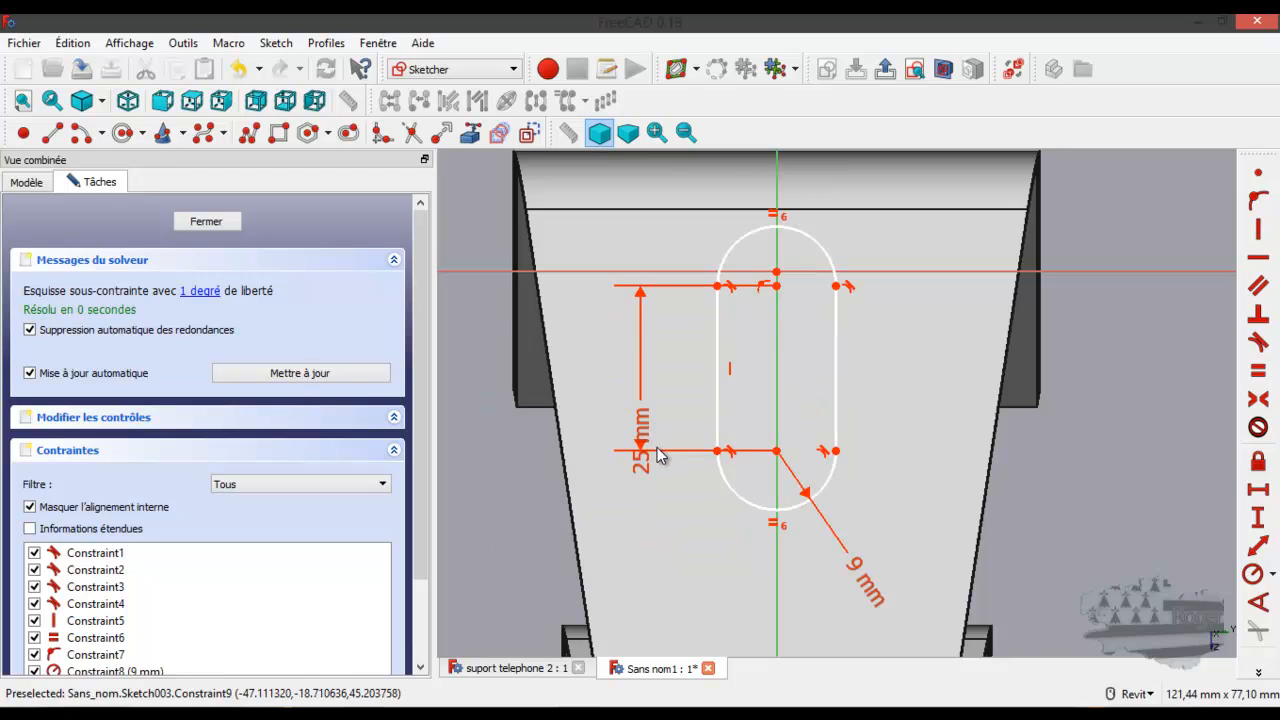
Examine the slot sketch's position on the stand from several standard viewing directions, finishing facing its back.
scroll(657, 447, down, 3)
mouse_move(801, 479)
shift+middle_down()
mouse_move(761, 203)
mouse_move(734, 229)
mouse_move(948, 335)
mouse_move(883, 363)
mouse_move(886, 374)
mouse_move(820, 417)
mouse_move(660, 403)
mouse_move(643, 429)
mouse_move(1023, 267)
mouse_move(977, 286)
mouse_move(857, 413)
mouse_move(898, 358)
shift+middle_up()
scroll(1023, 262, up, 2)
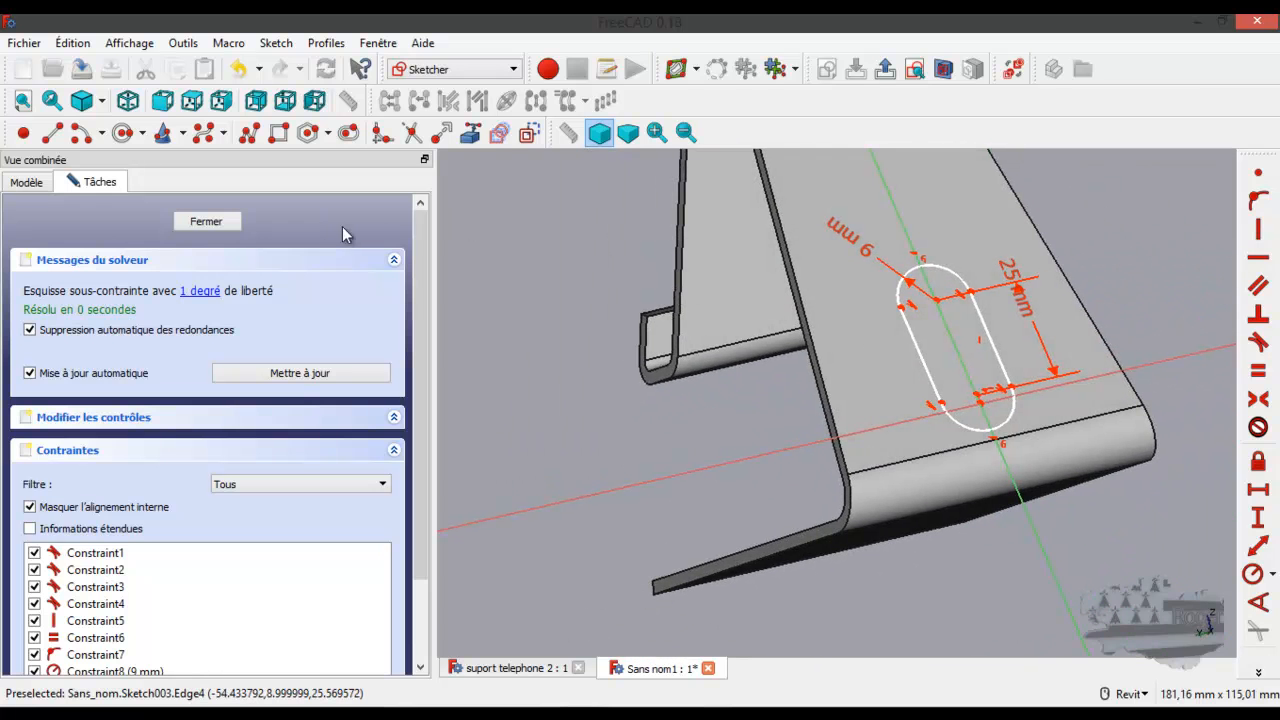
key(1)
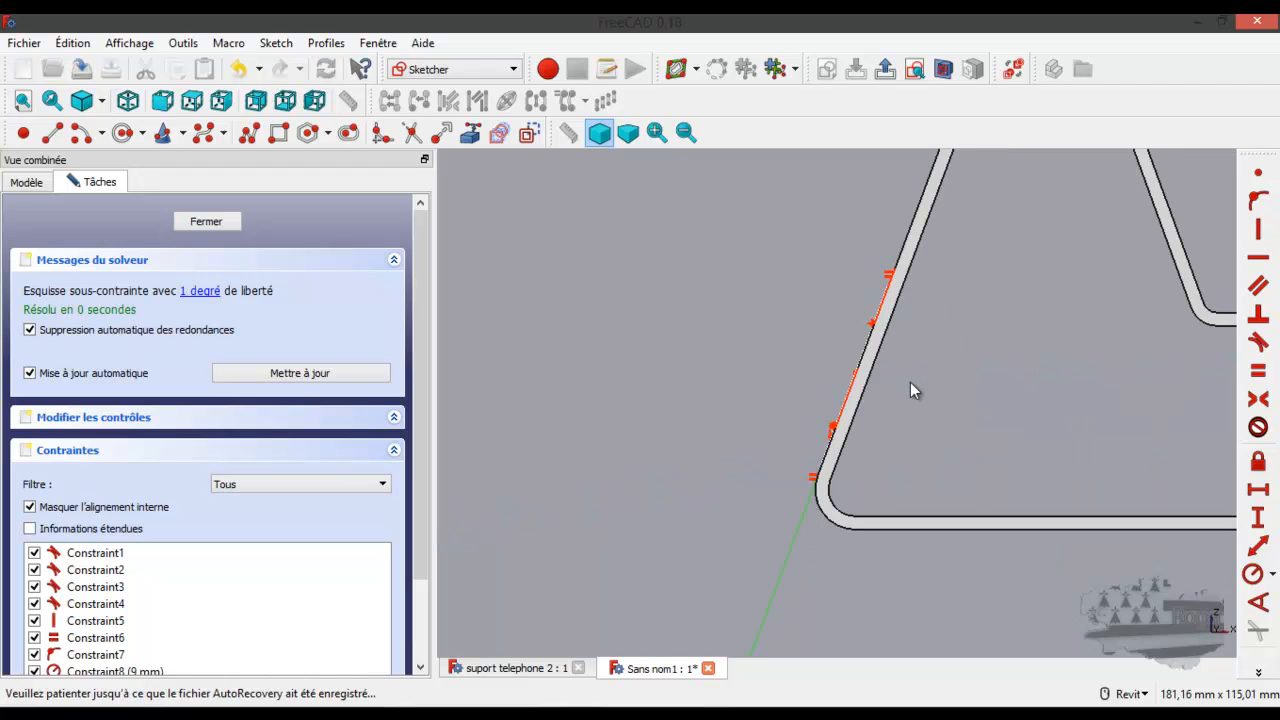
key(2)
key(3)
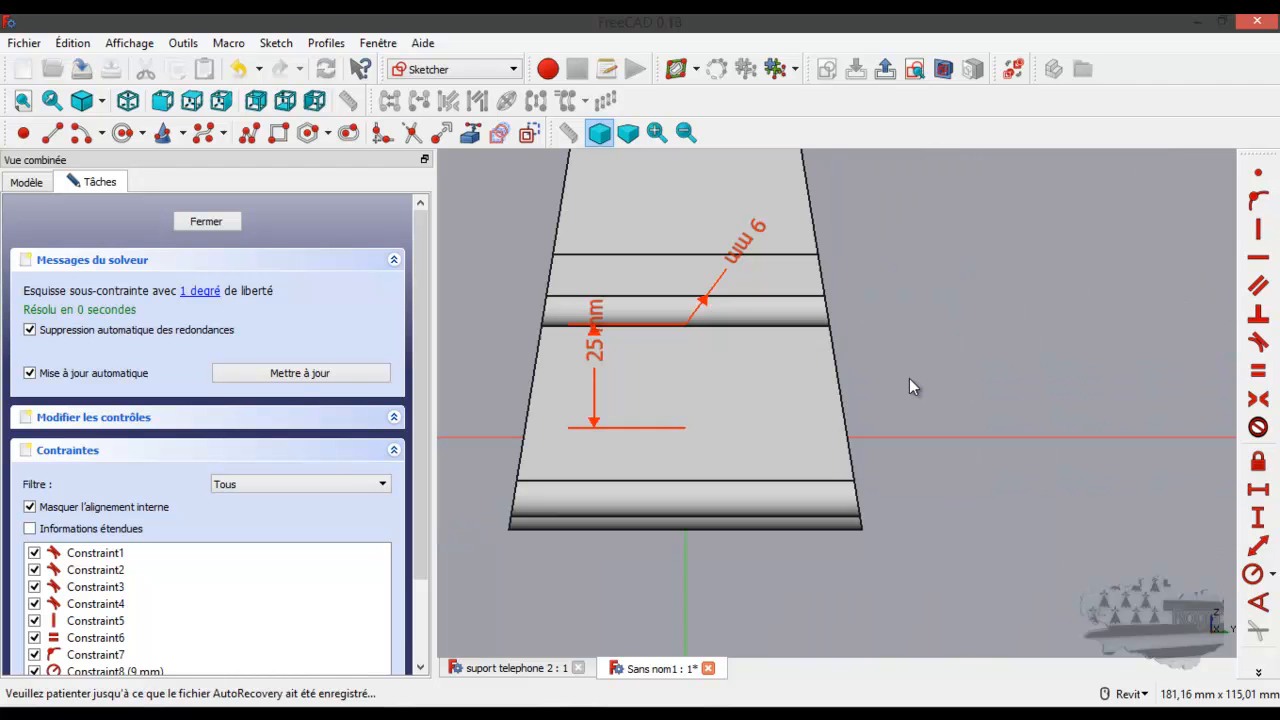
key(4)
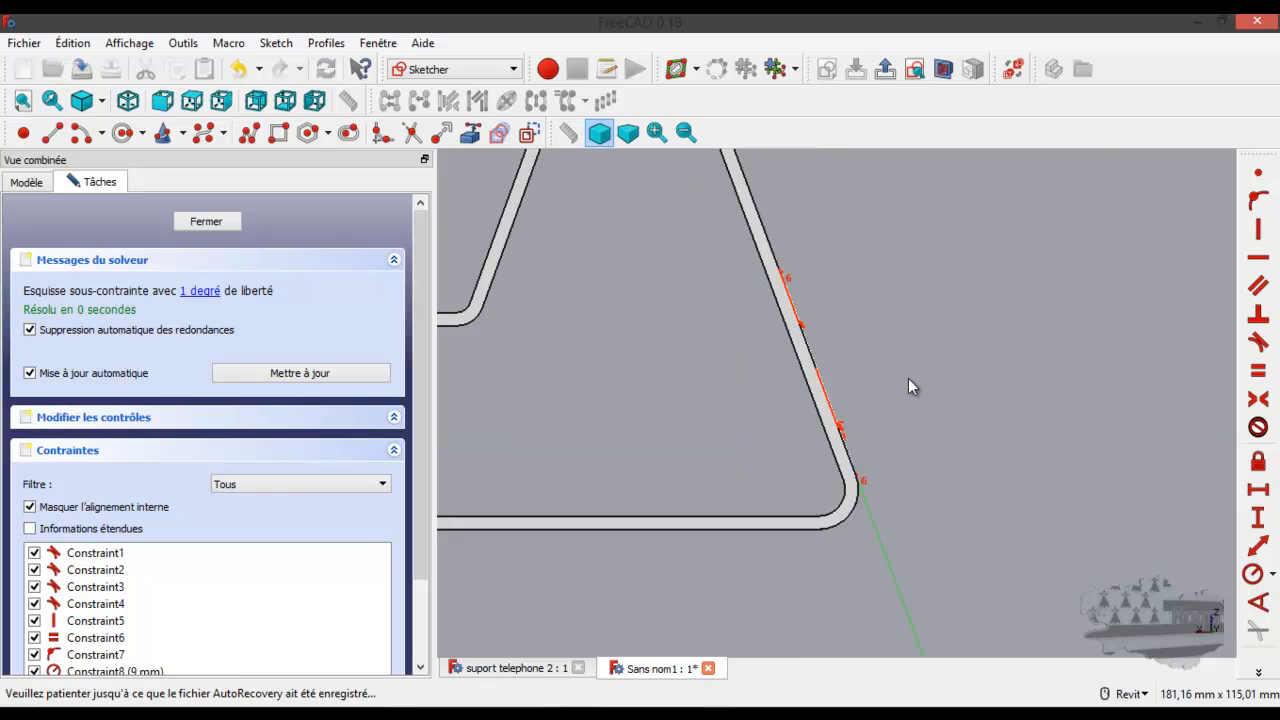
key(5)
key(2)
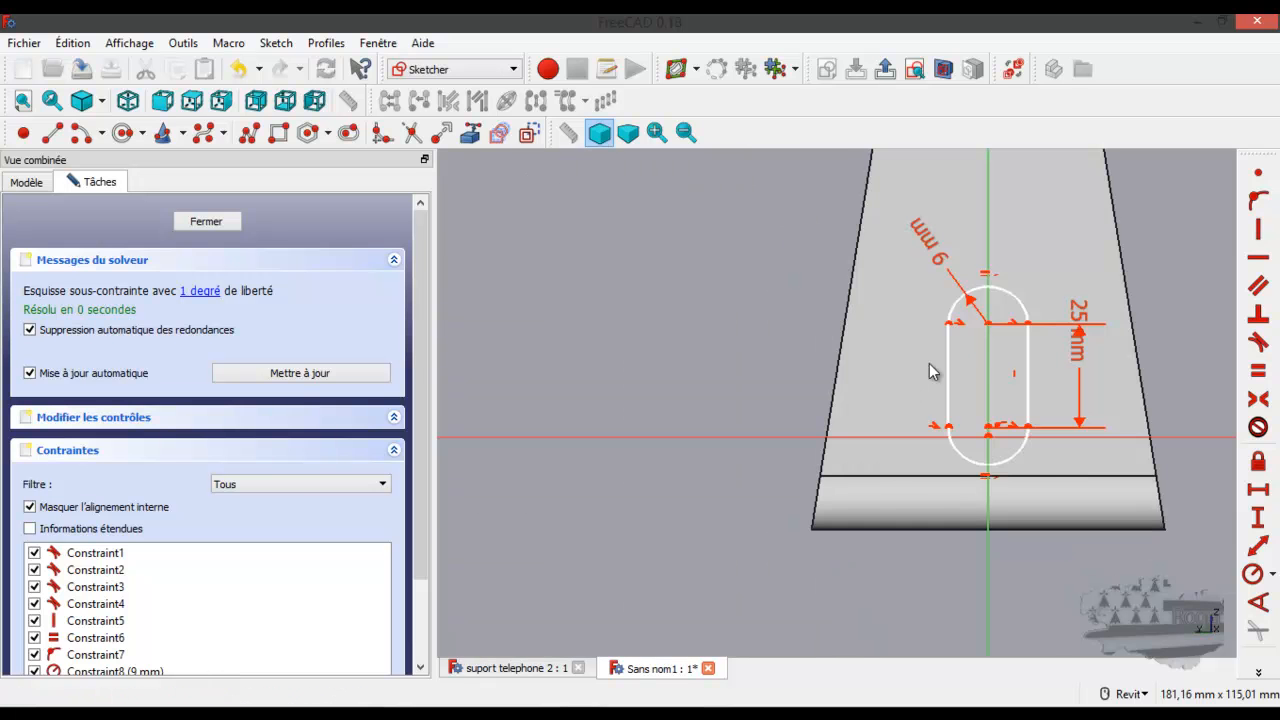
Move the slot upward along the vertical axis of the back face, clear of the lower bend, and close the sketch.
scroll(1003, 320, up, 2)
scroll(615, 374, down, 2)
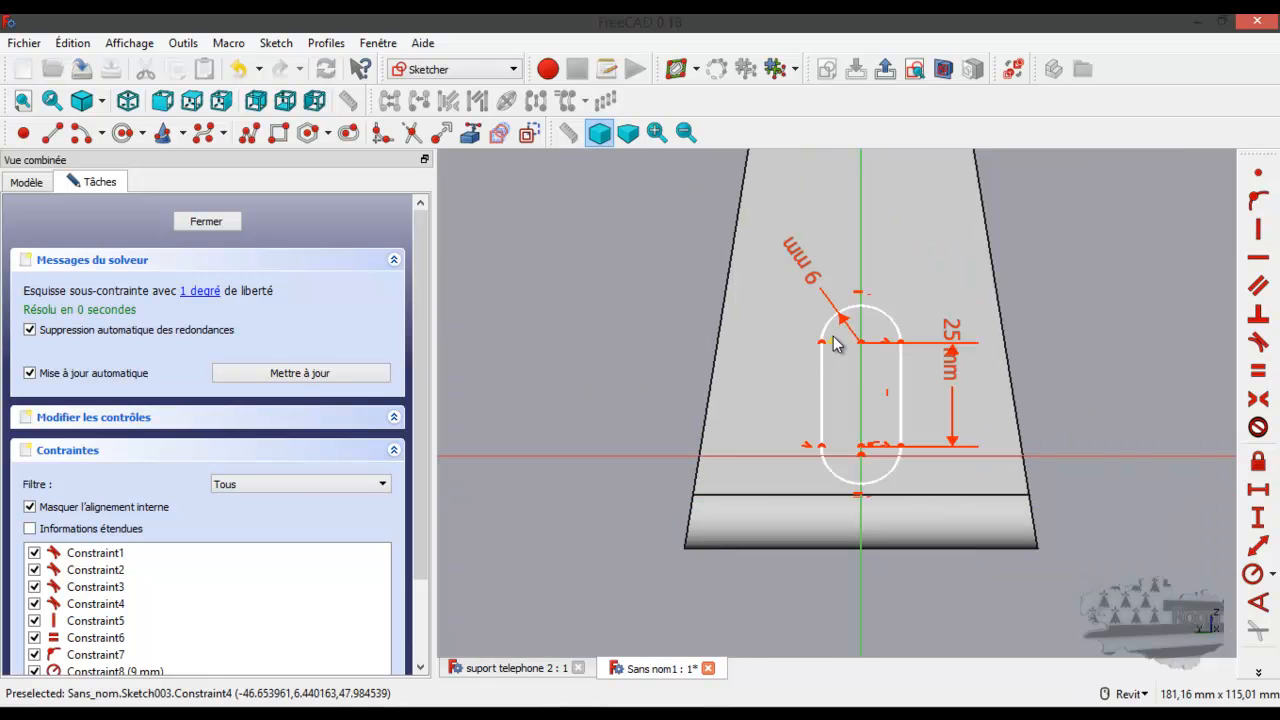
drag(861, 343, 865, 310)
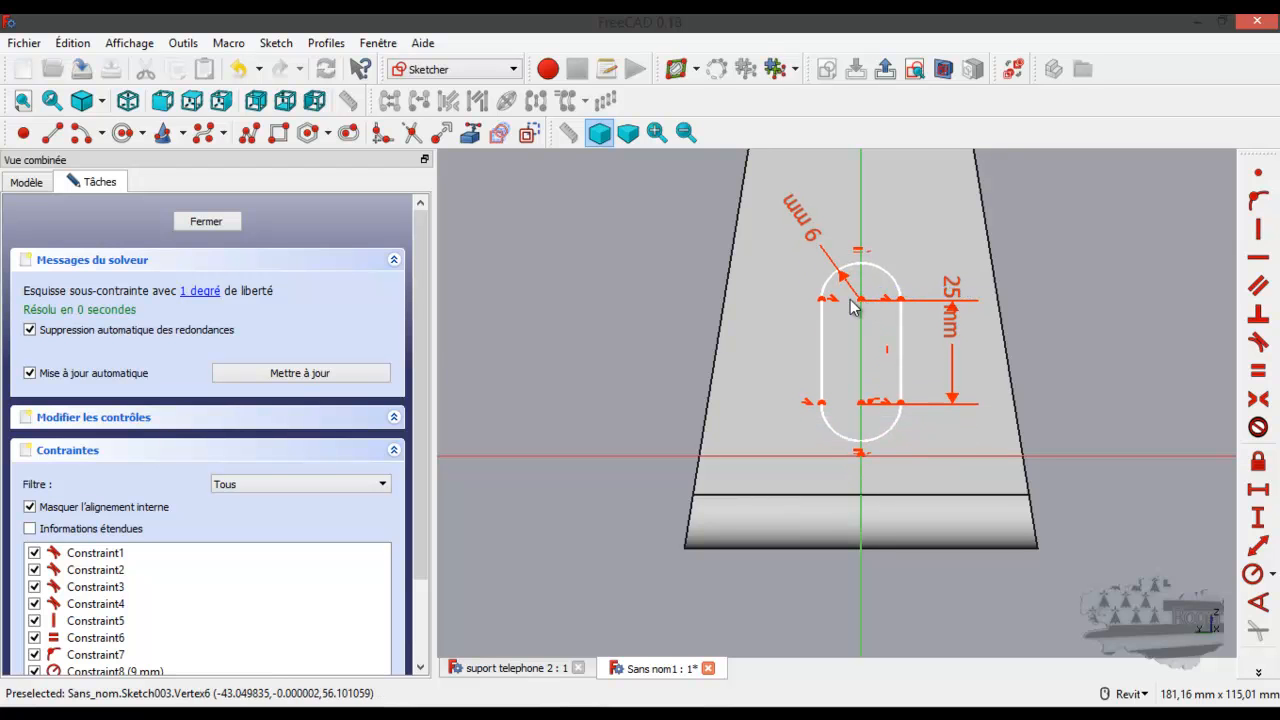
click(207, 222)
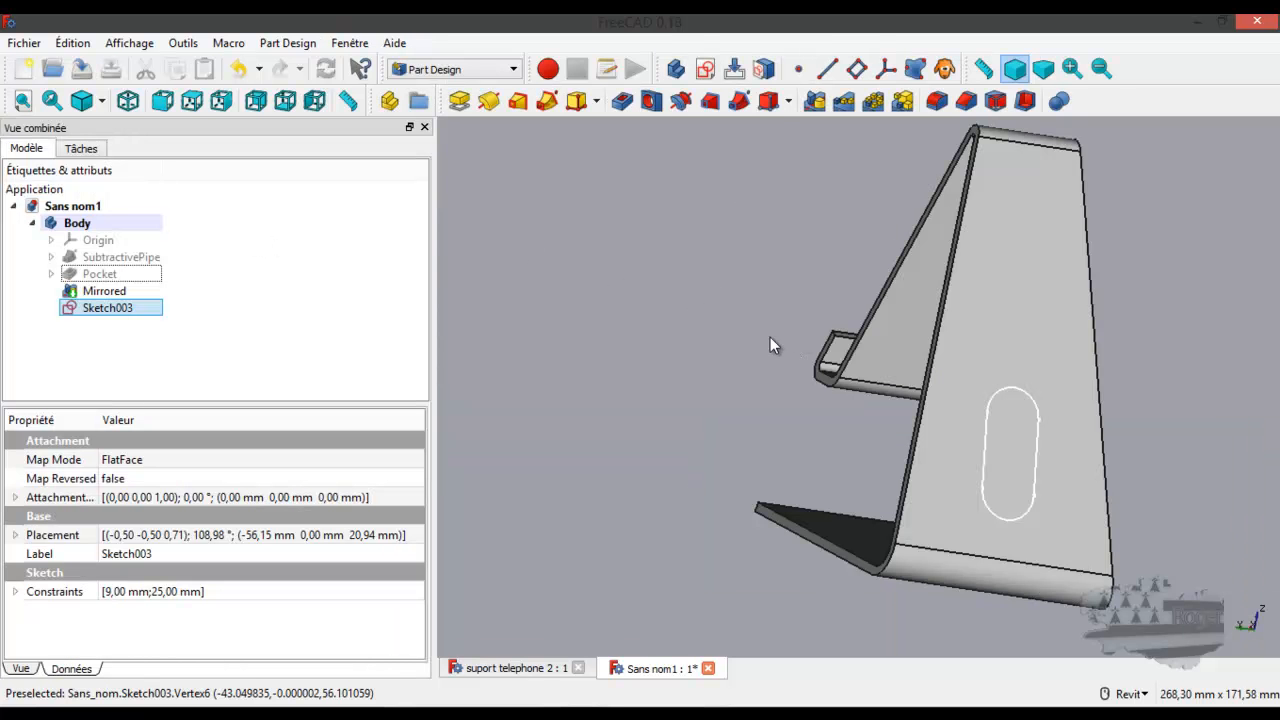
Cut the slot through the stand's back leg with a 5 mm Pocket and check the opening from both sides.
mouse_move(874, 423)
shift+middle_down()
mouse_move(1151, 443)
mouse_move(997, 443)
shift+middle_up()
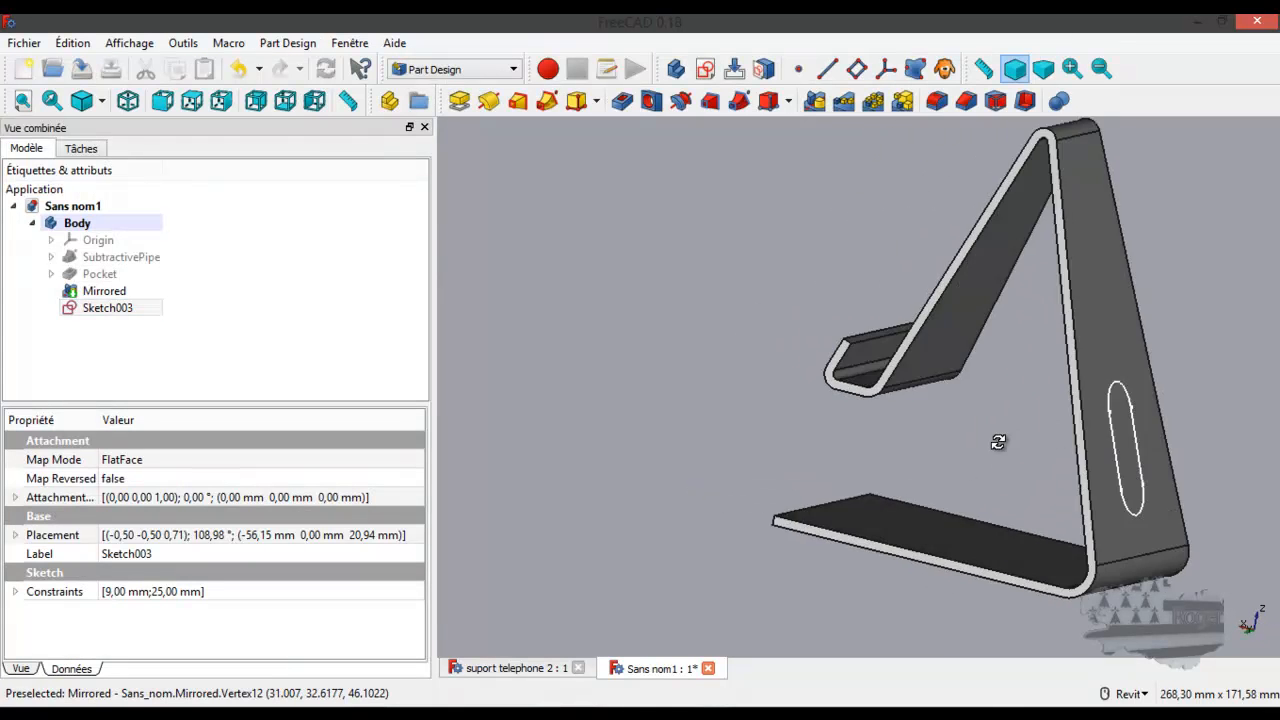
click(622, 103)
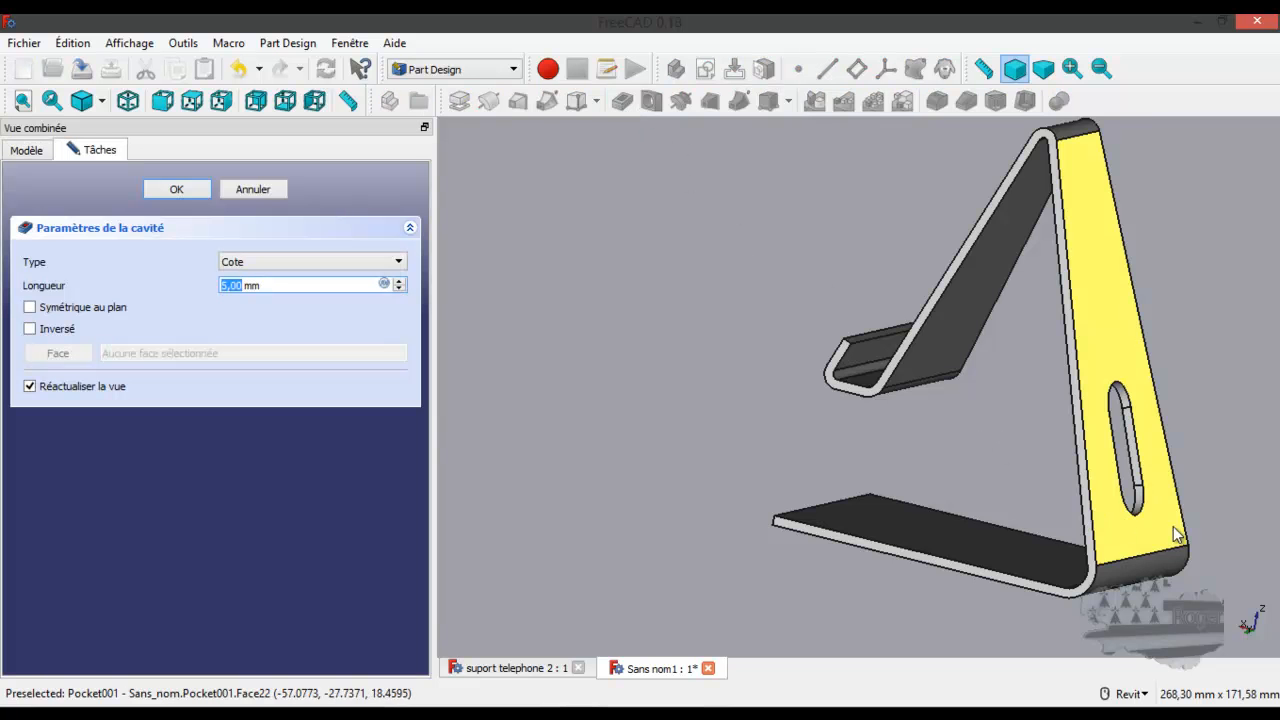
shift+middle_drag(1170, 530, 1082, 484)
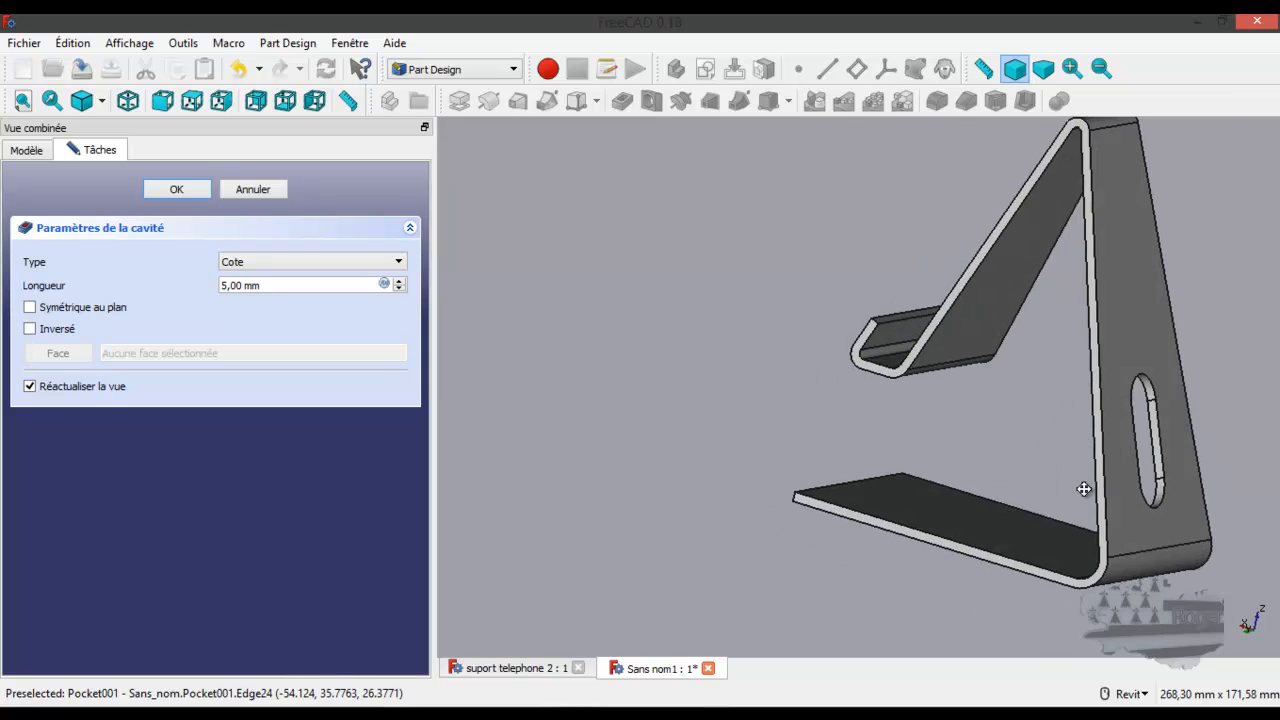
scroll(1010, 528, up, 2)
middle_click(1010, 527)
middle_click(1009, 525)
shift+middle_drag(846, 317, 1094, 531)
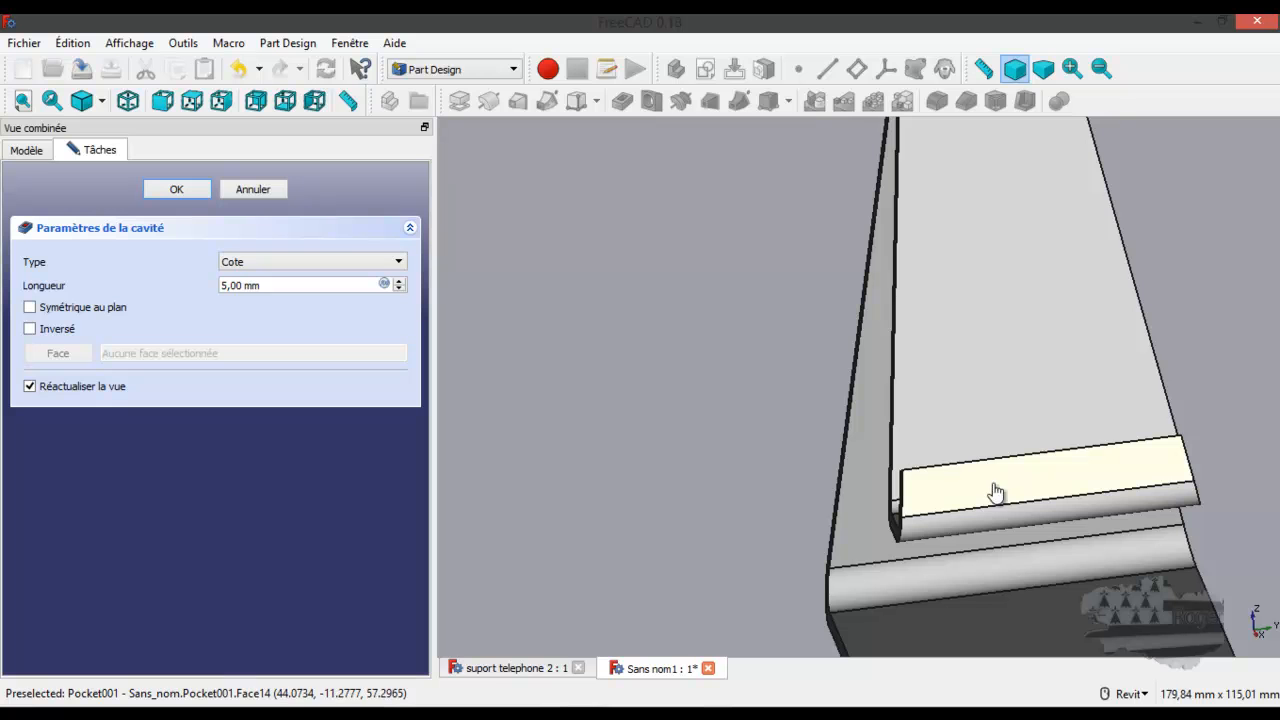
scroll(771, 324, down, 4)
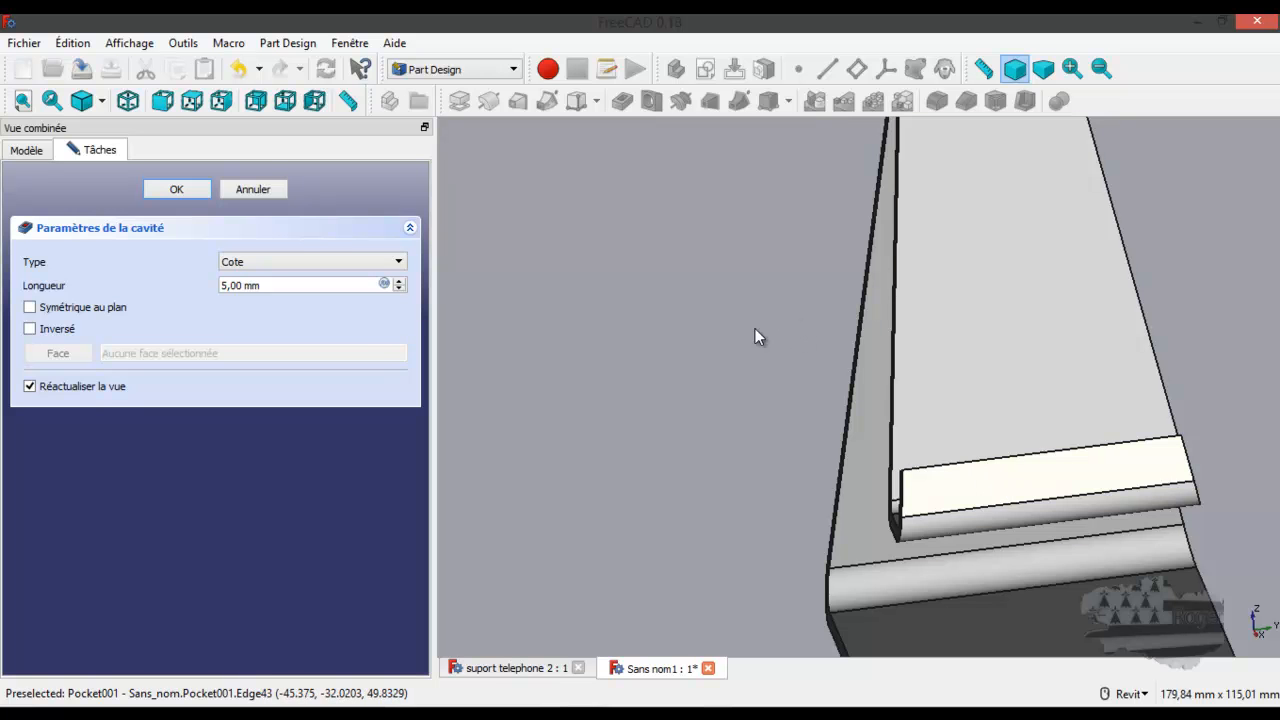
shift+middle_drag(878, 410, 815, 352)
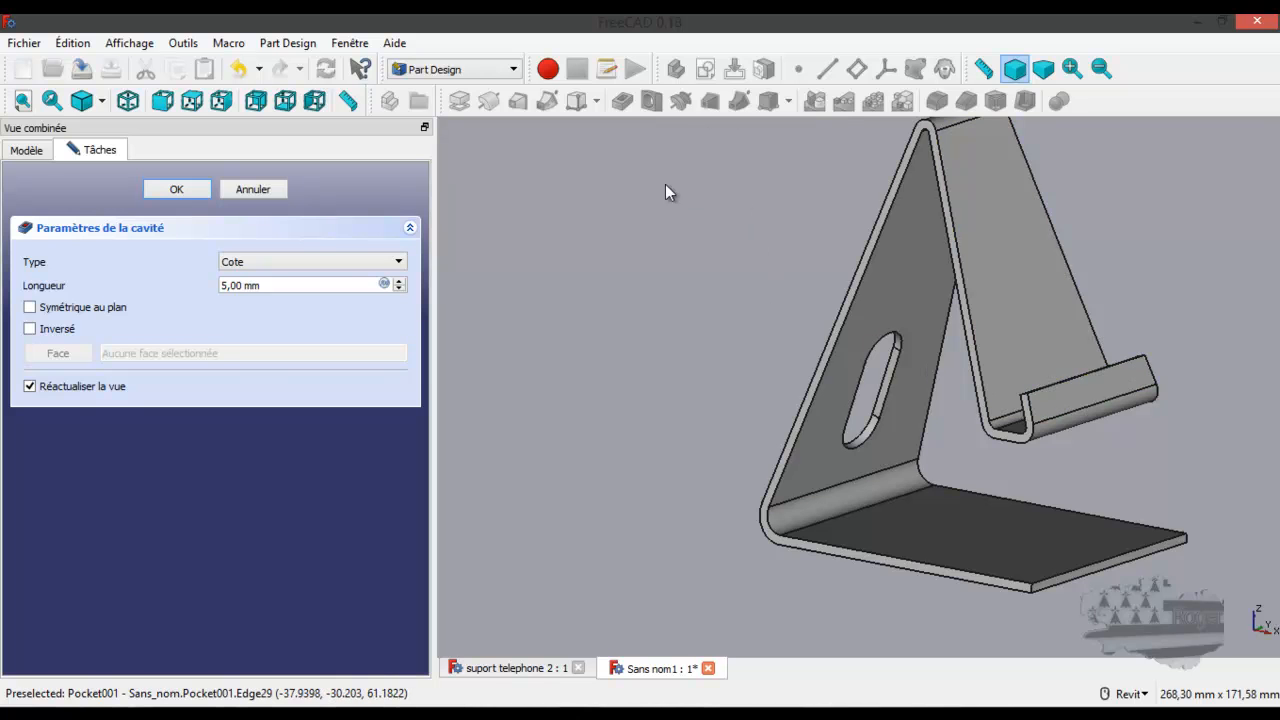
click(178, 190)
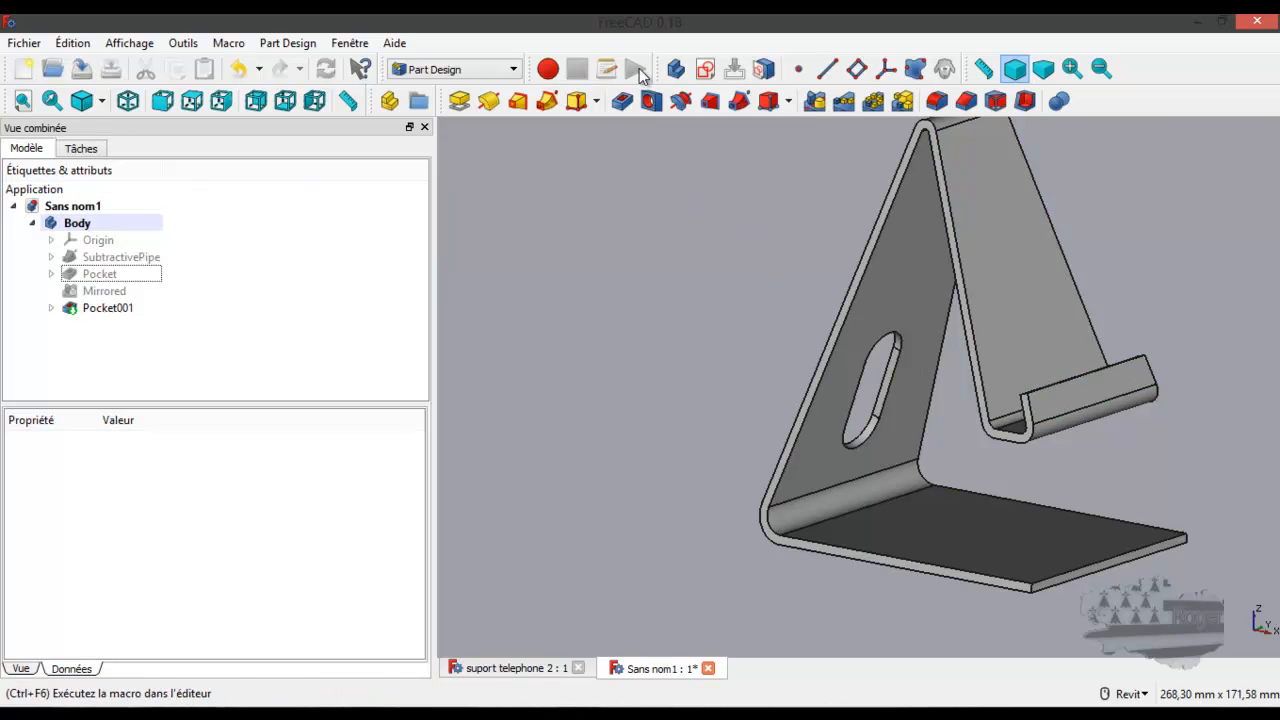
Create a new sketch on the YZ plane and switch the model display to wireframe.
click(705, 68)
shift+middle_drag(754, 360, 626, 403)
scroll(627, 398, down, 3)
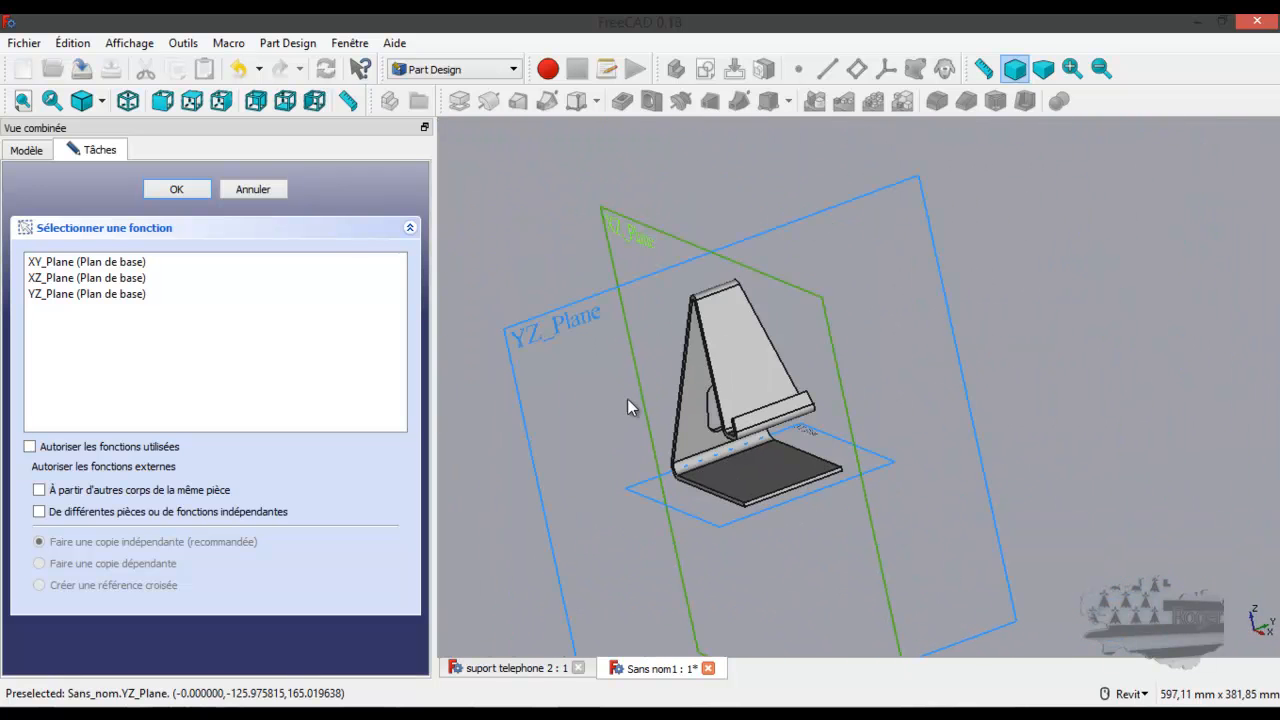
click(567, 321)
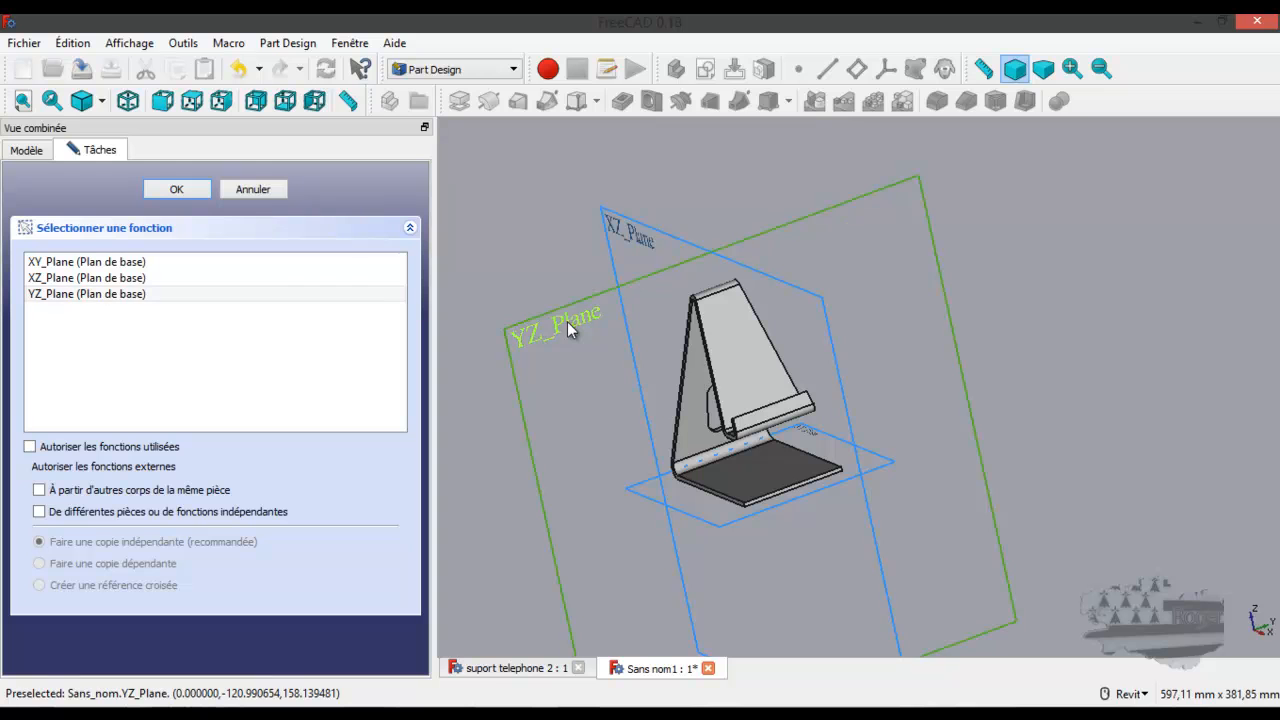
click(190, 190)
scroll(745, 396, up, 5)
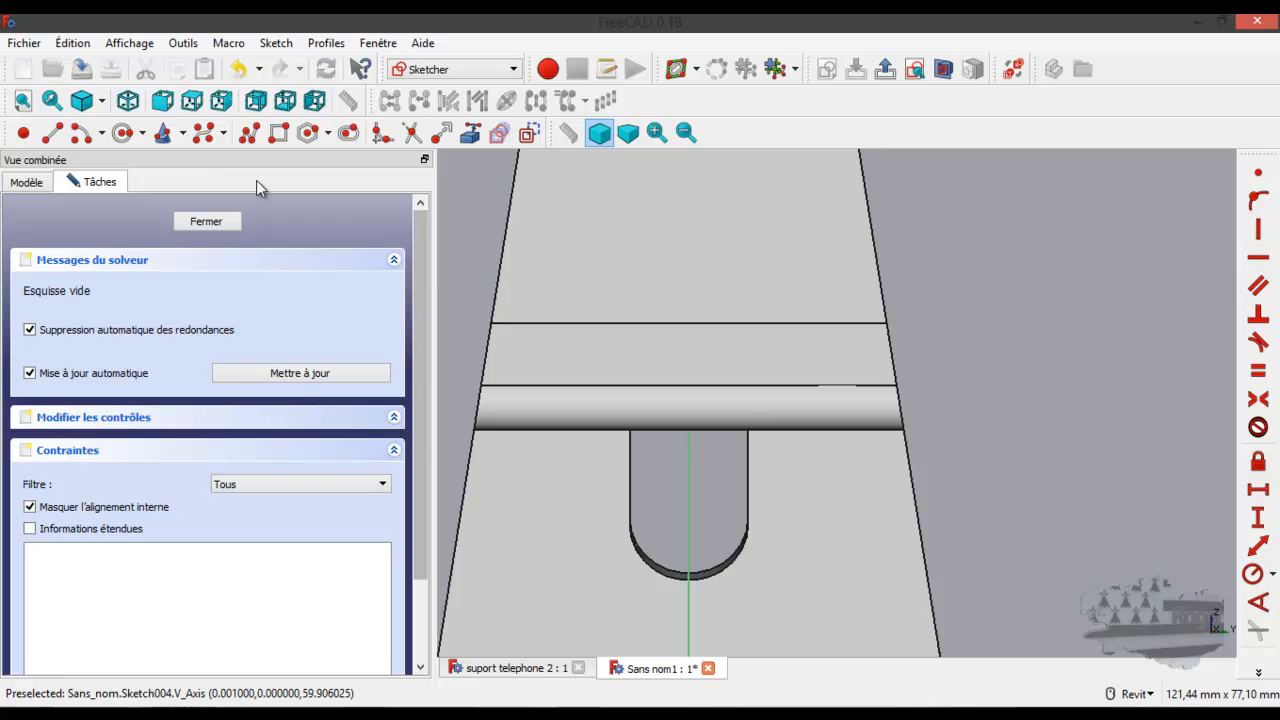
click(103, 103)
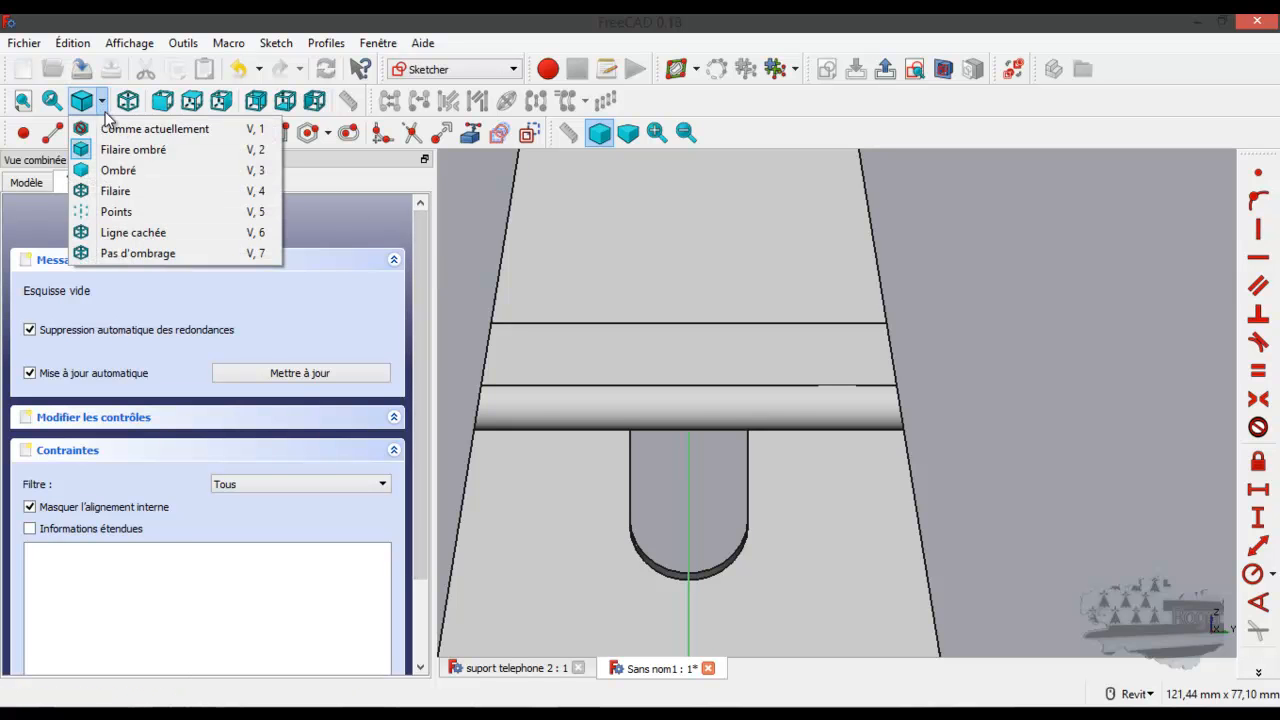
click(116, 191)
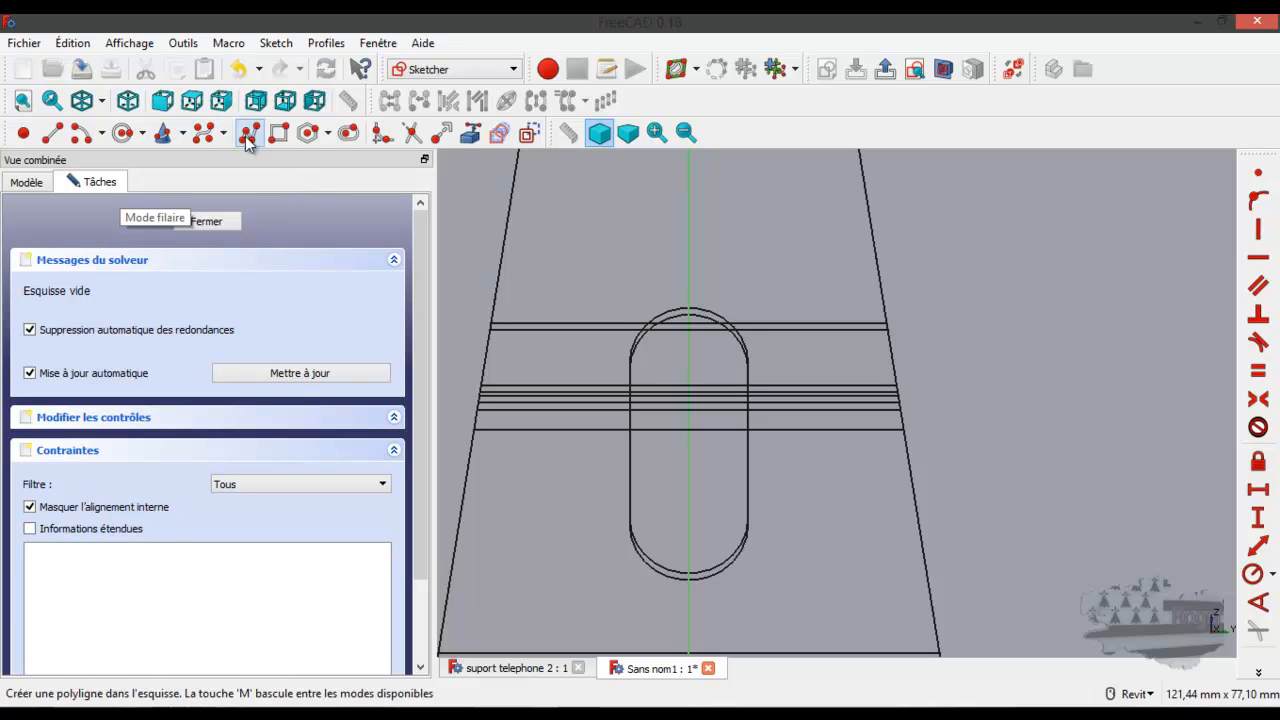
Sketch a vertical slot centred on the vertical axis, as wide as the back slot and spanning the front lip, and close the sketch.
click(348, 134)
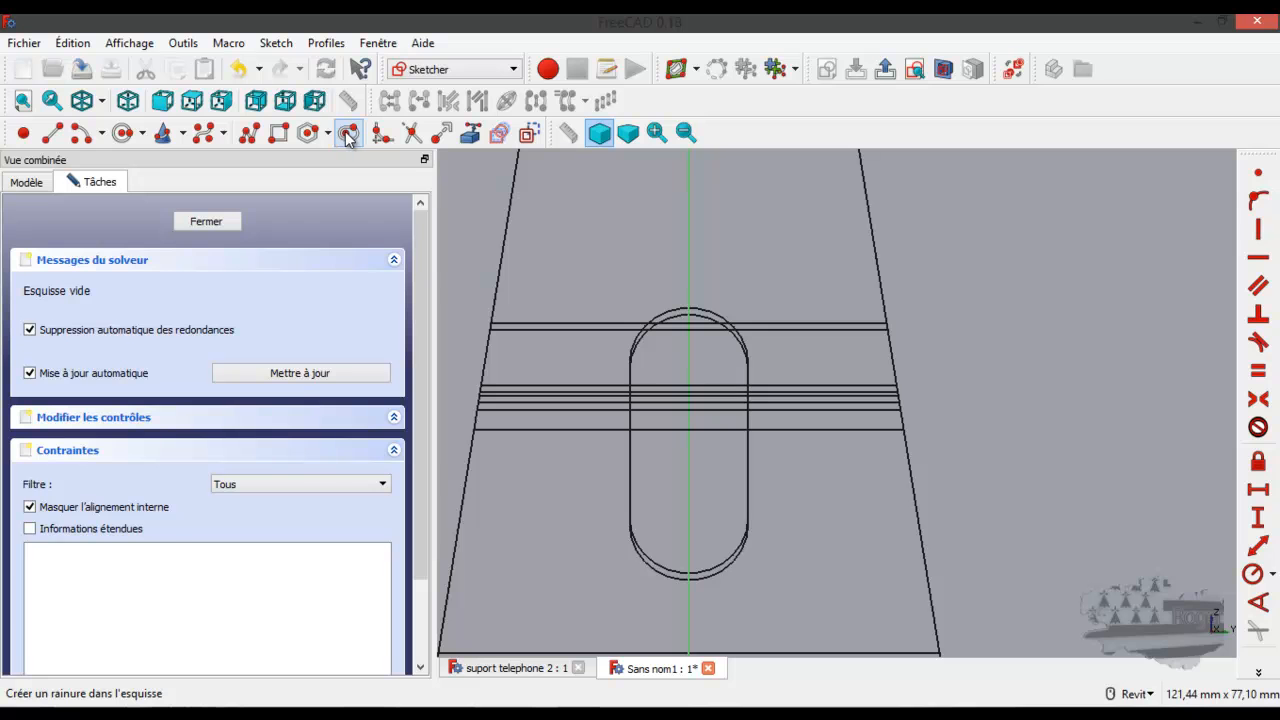
click(689, 257)
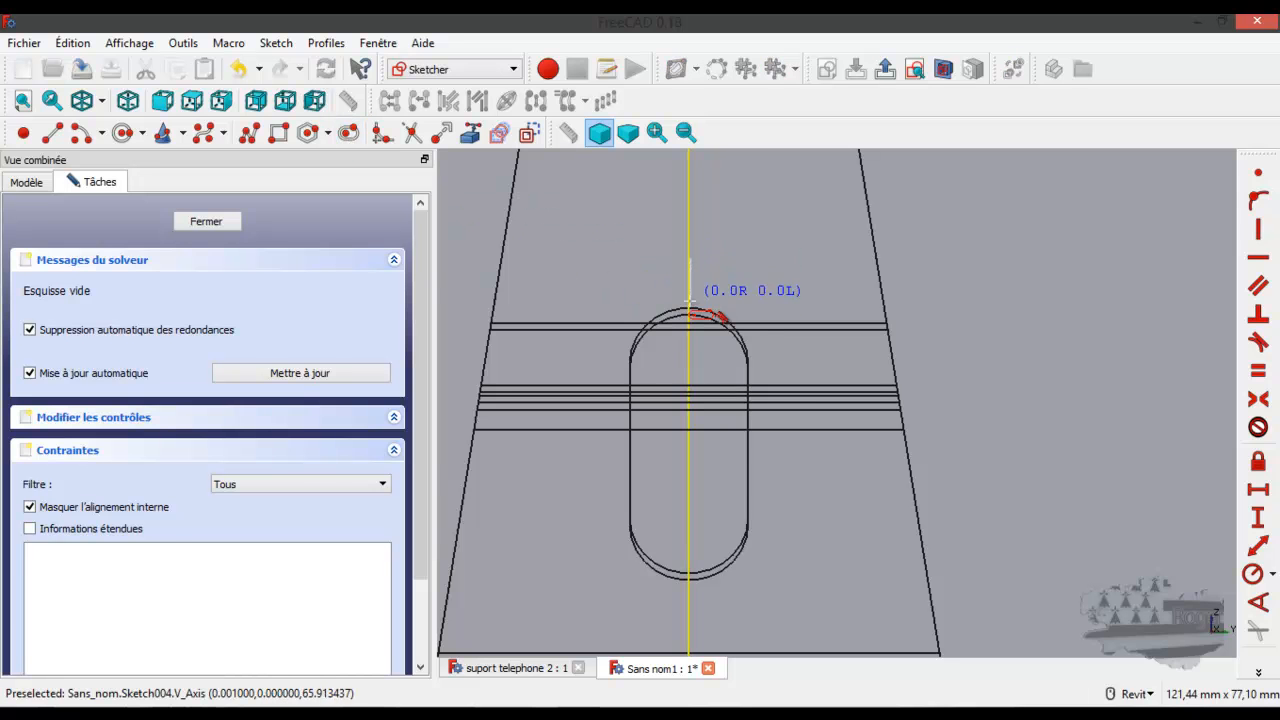
click(631, 485)
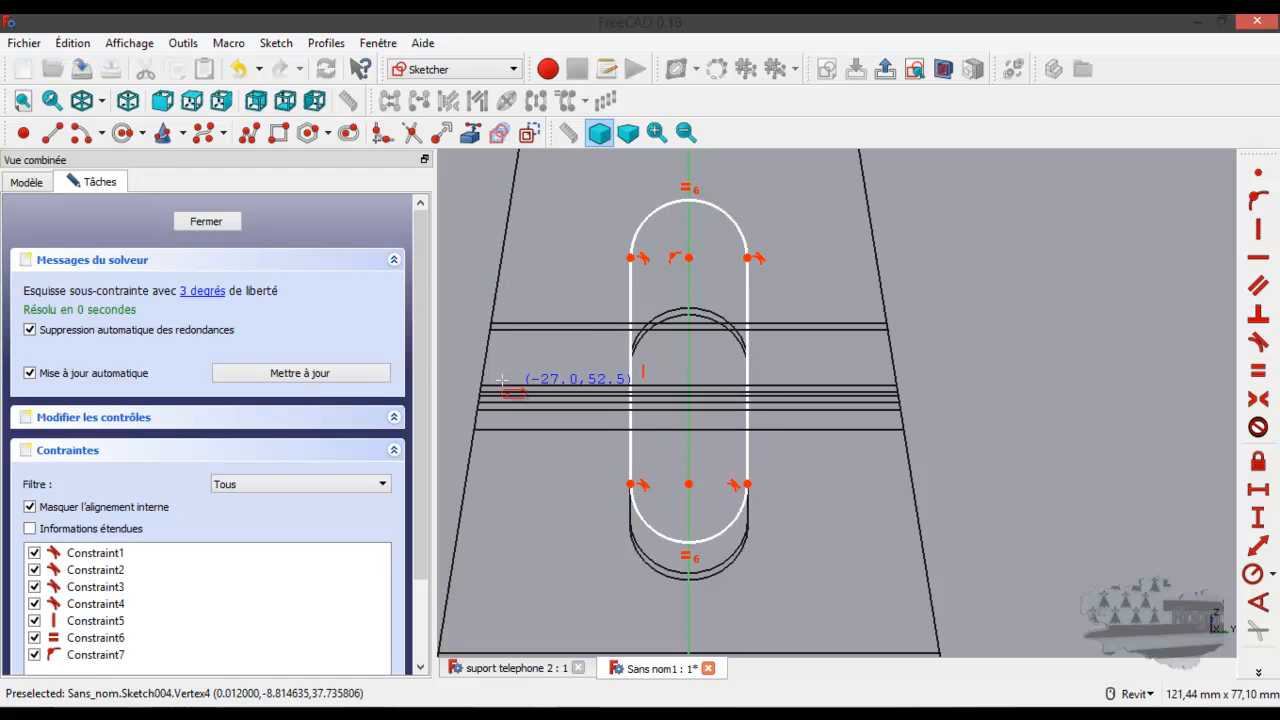
click(205, 222)
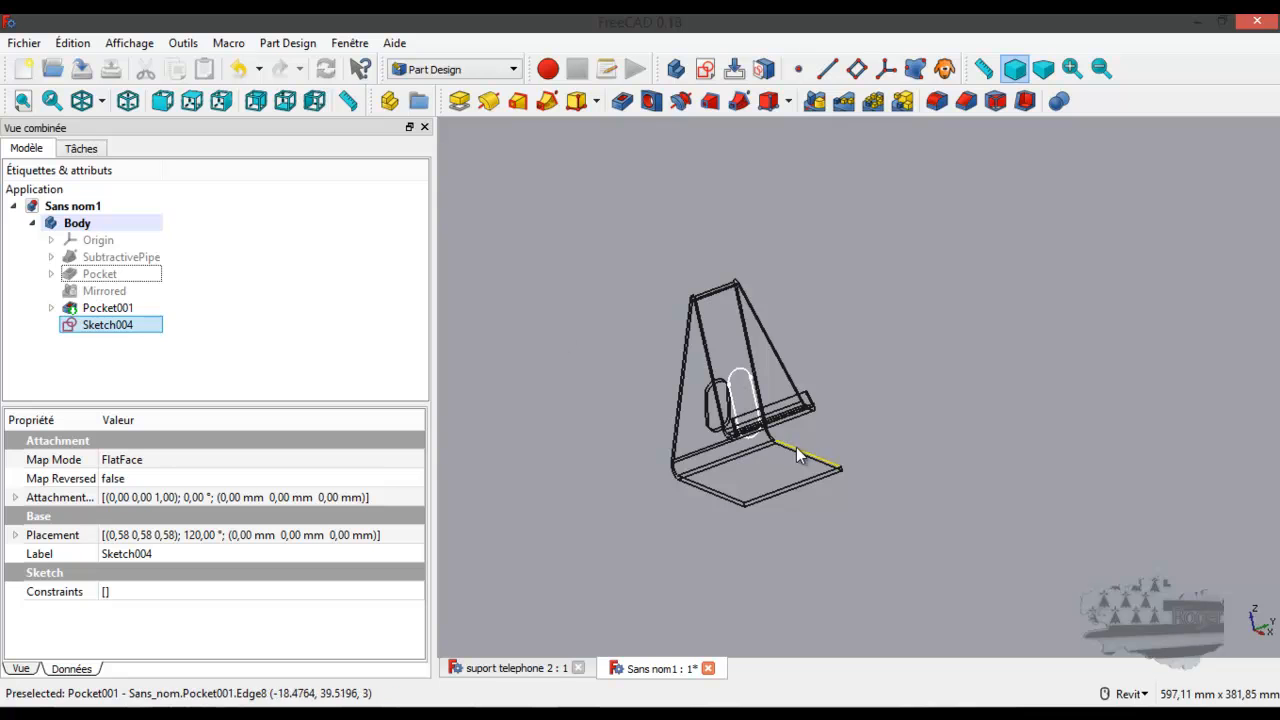
Pocket the new slot sketch in the reversed direction with a length of 50 mm through the front support and lip.
shift+middle_drag(782, 439, 901, 416)
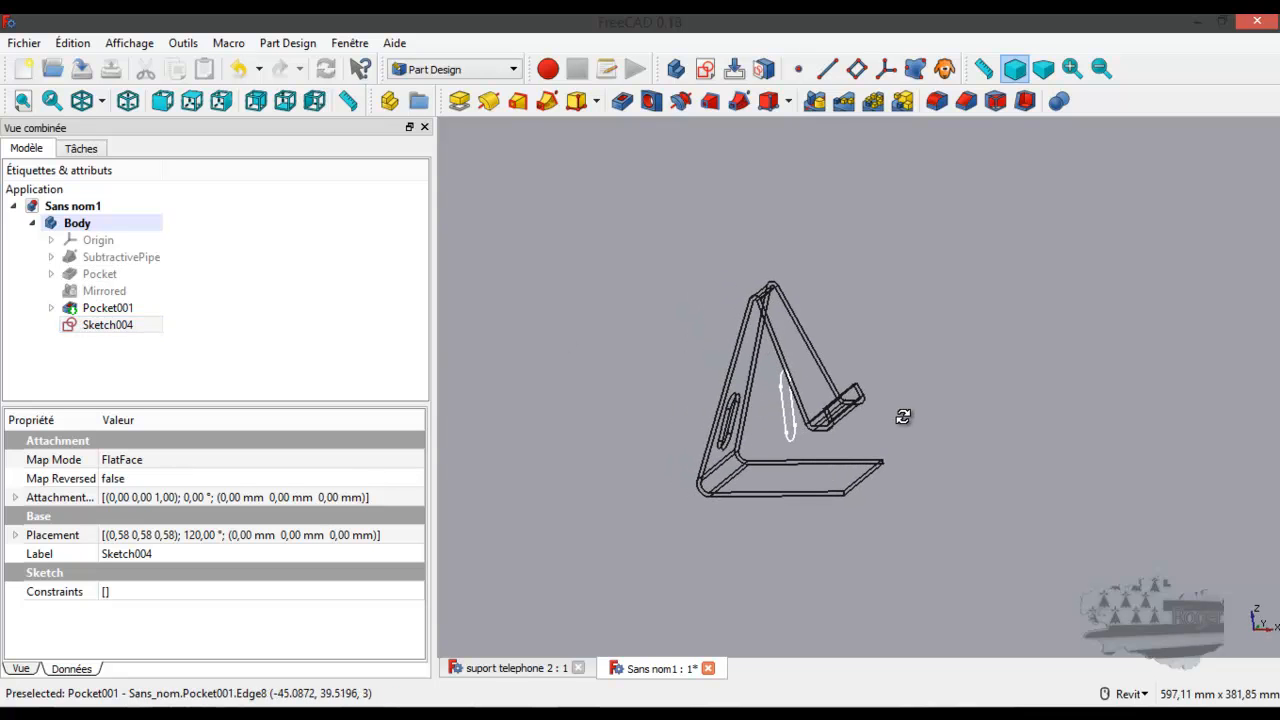
scroll(833, 424, up, 4)
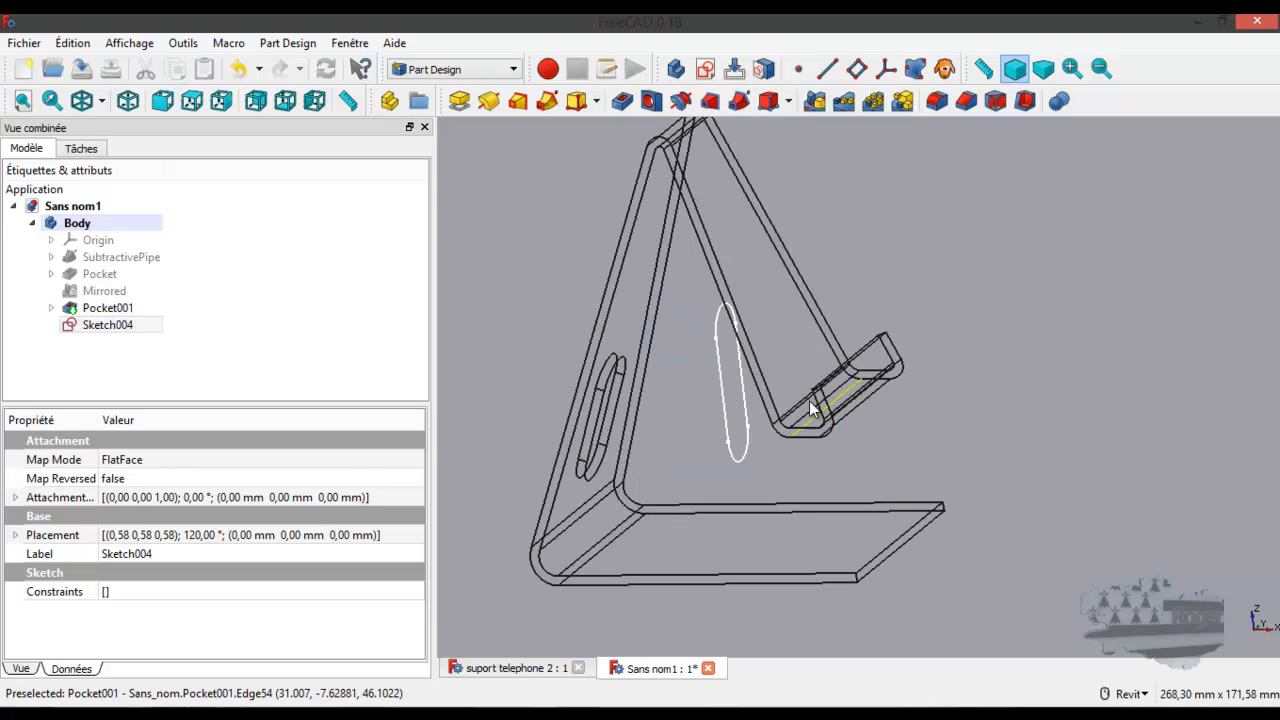
click(620, 102)
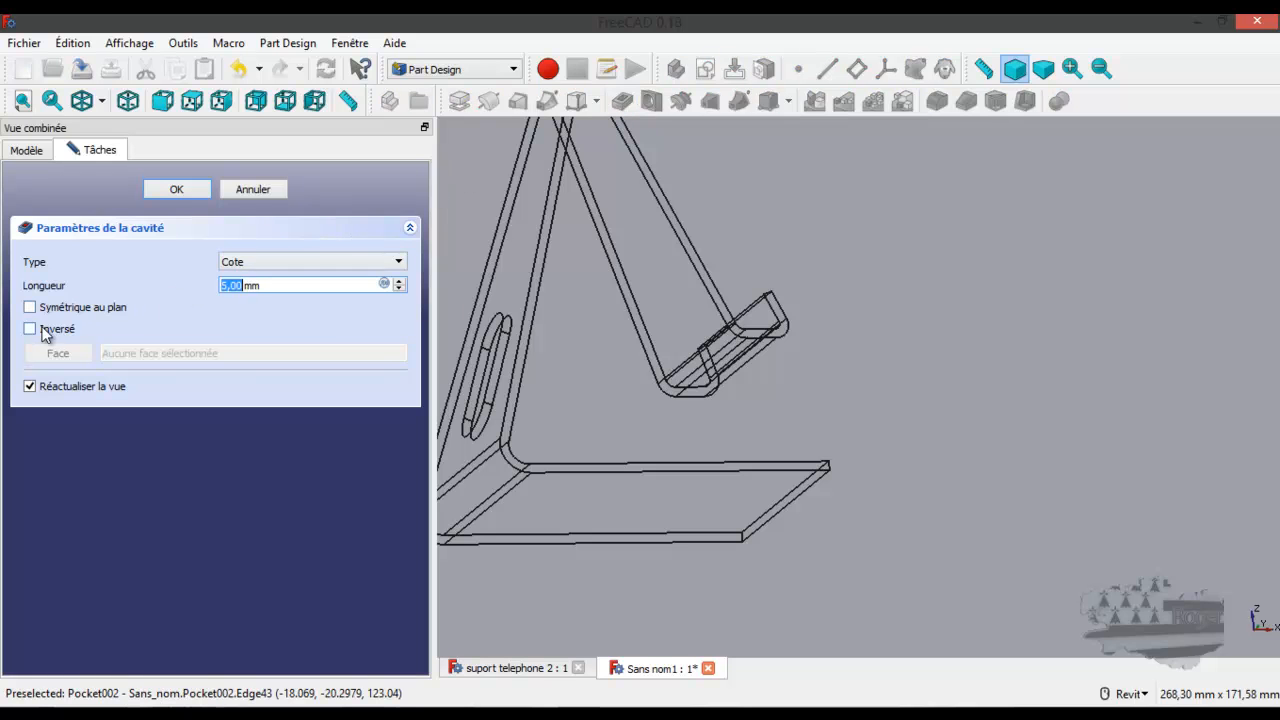
click(30, 329)
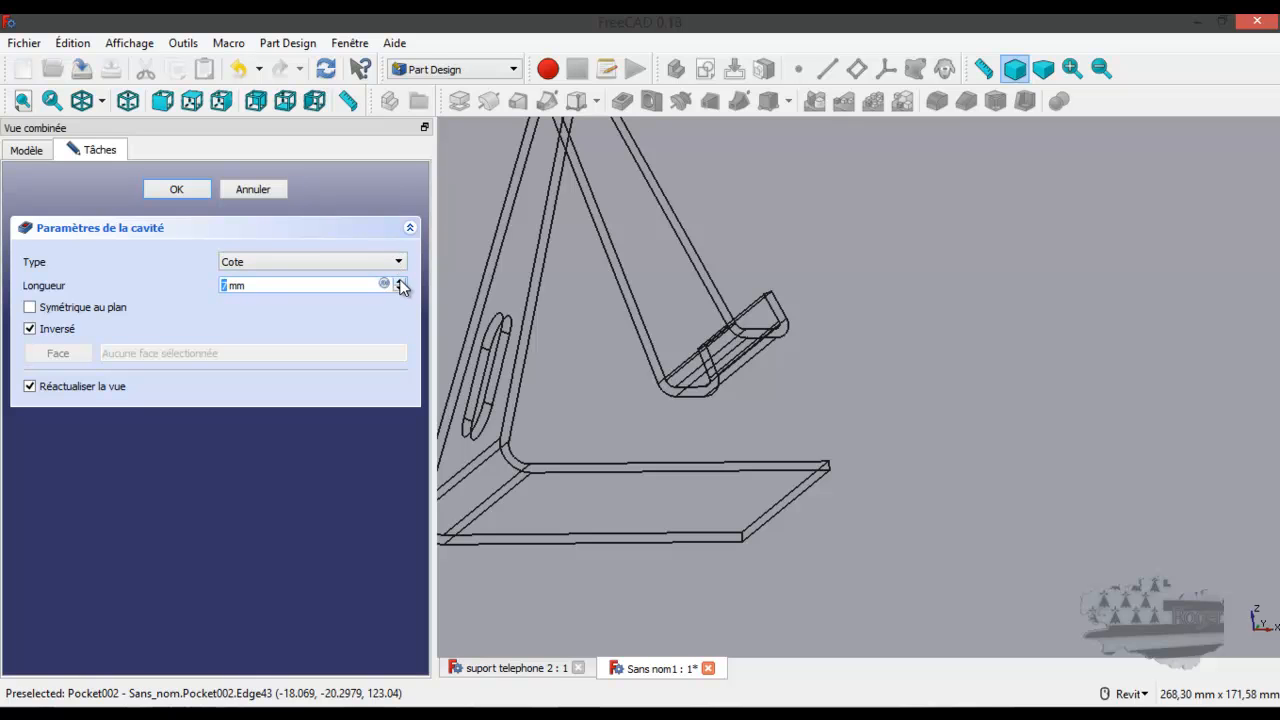
click(400, 281)
click(400, 281)
click(400, 281)
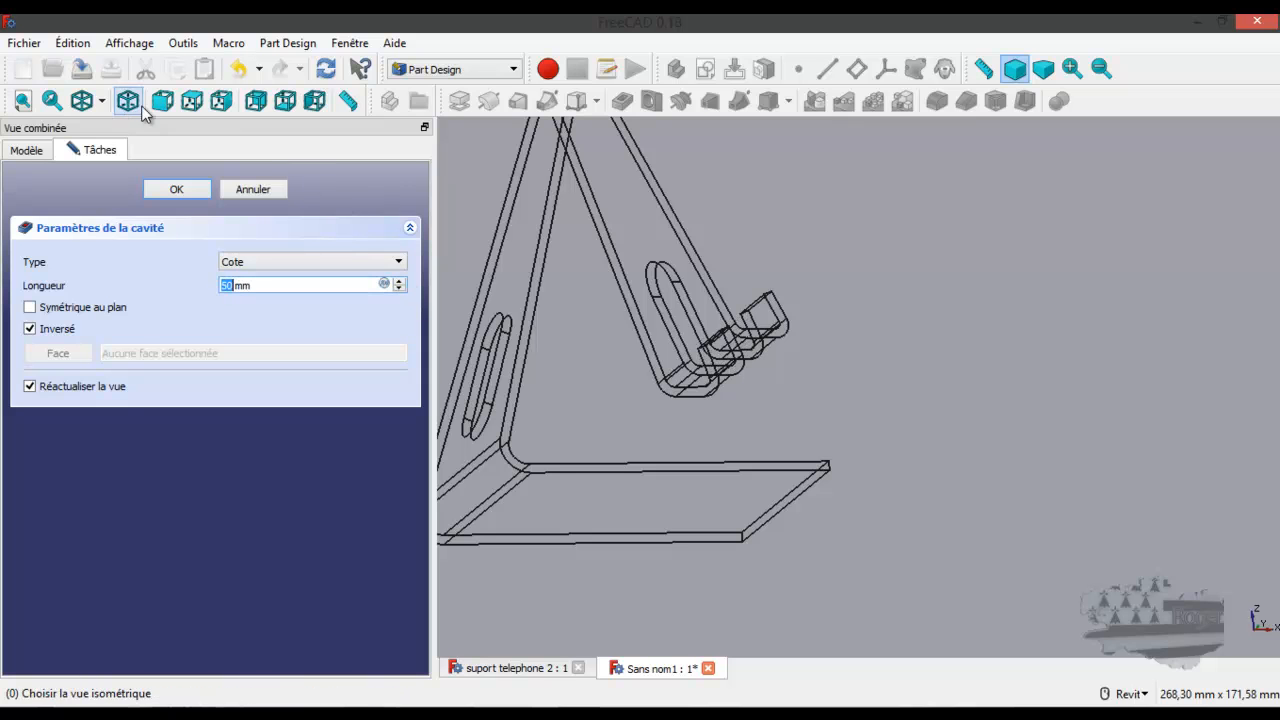
Set the display style to as is and inspect the cut through the front support and lip from several angles.
click(103, 100)
click(111, 136)
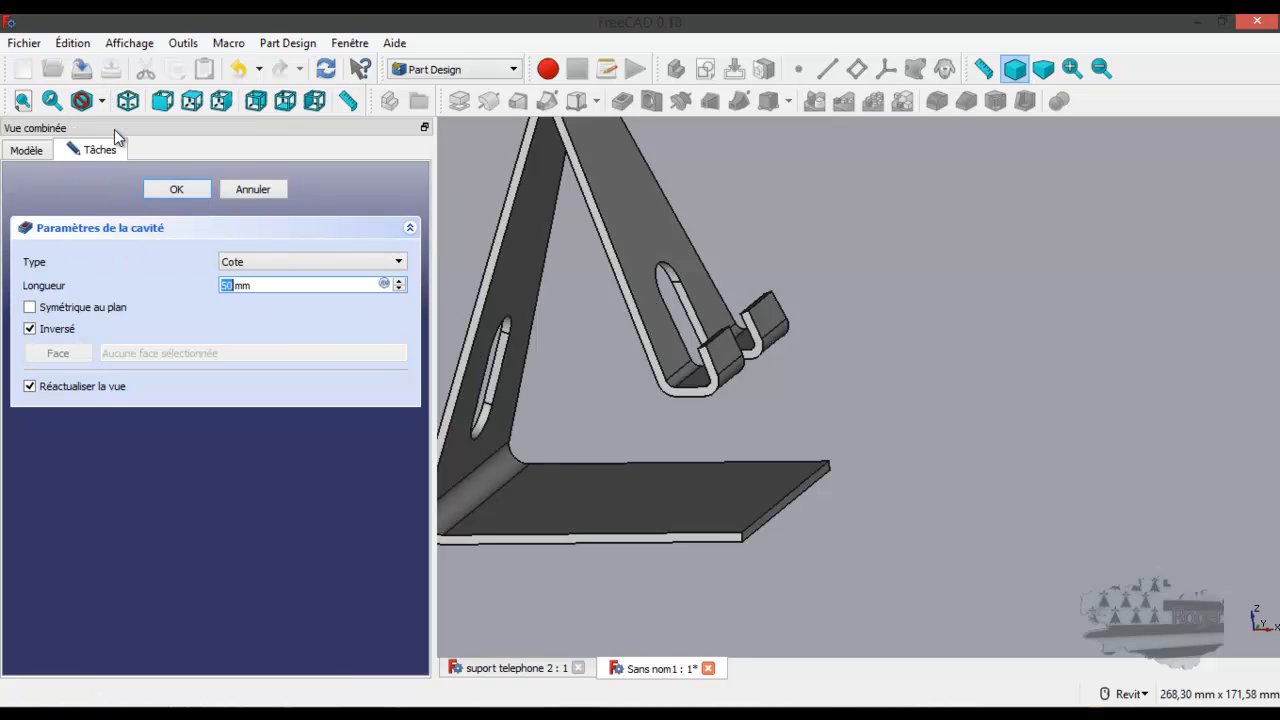
scroll(822, 390, down, 5)
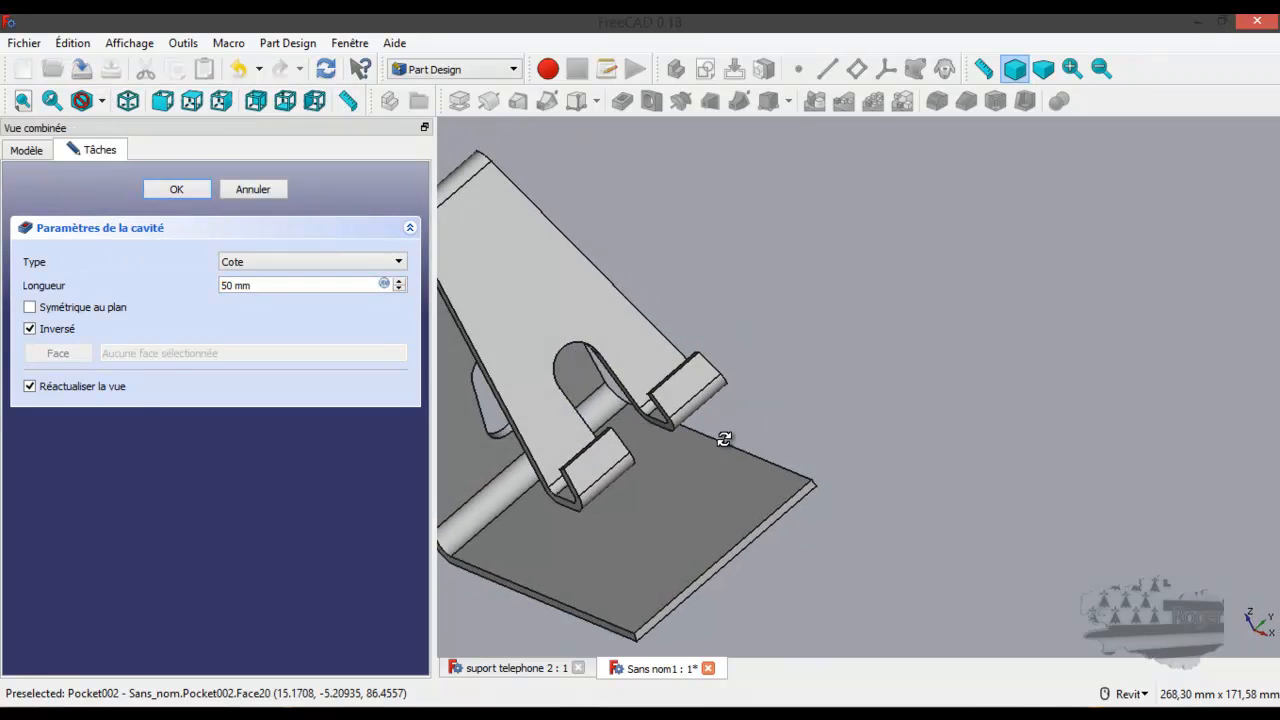
shift+middle_drag(740, 415, 520, 383)
scroll(657, 304, up, 5)
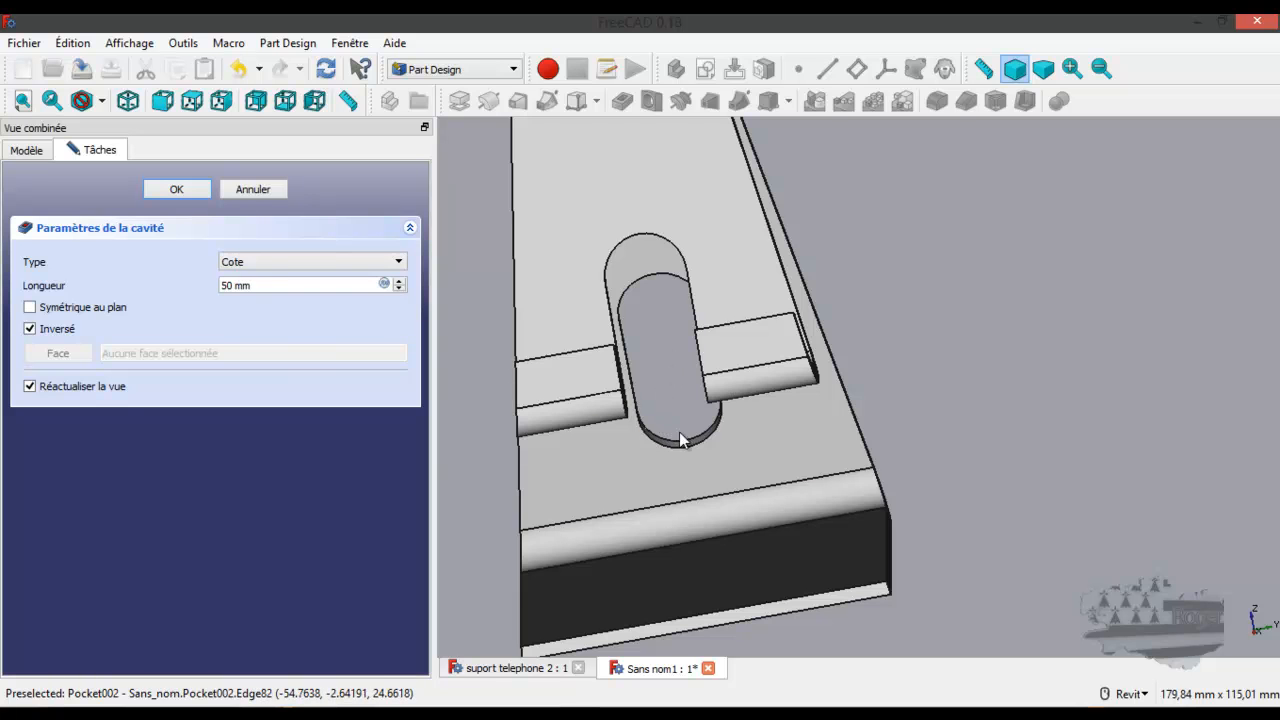
shift+middle_drag(791, 417, 731, 388)
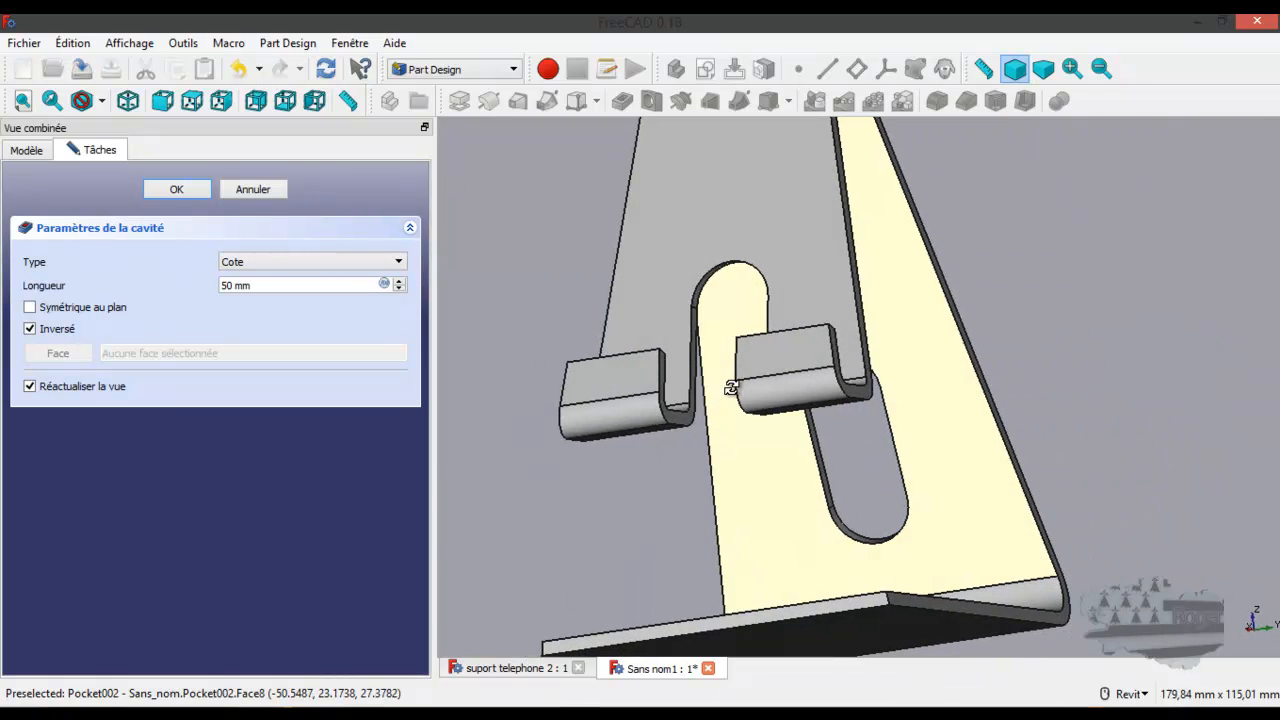
scroll(734, 395, down, 5)
scroll(737, 360, up, 2)
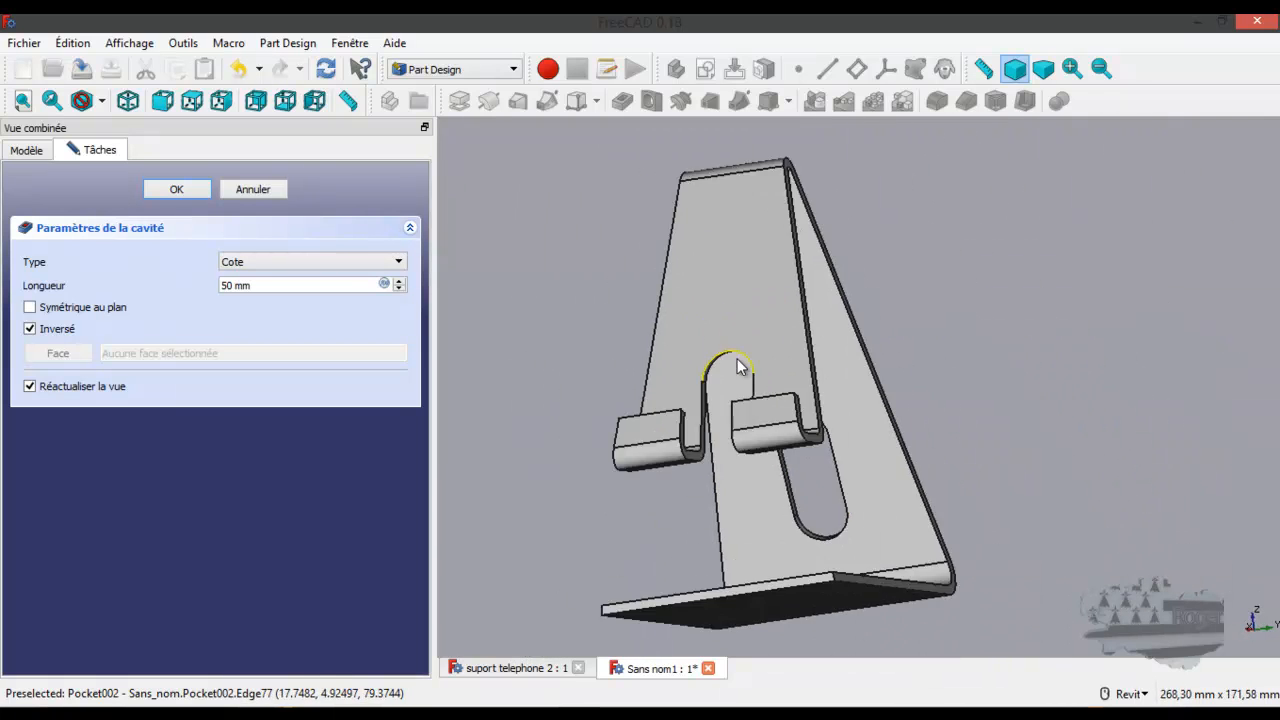
scroll(737, 358, up, 3)
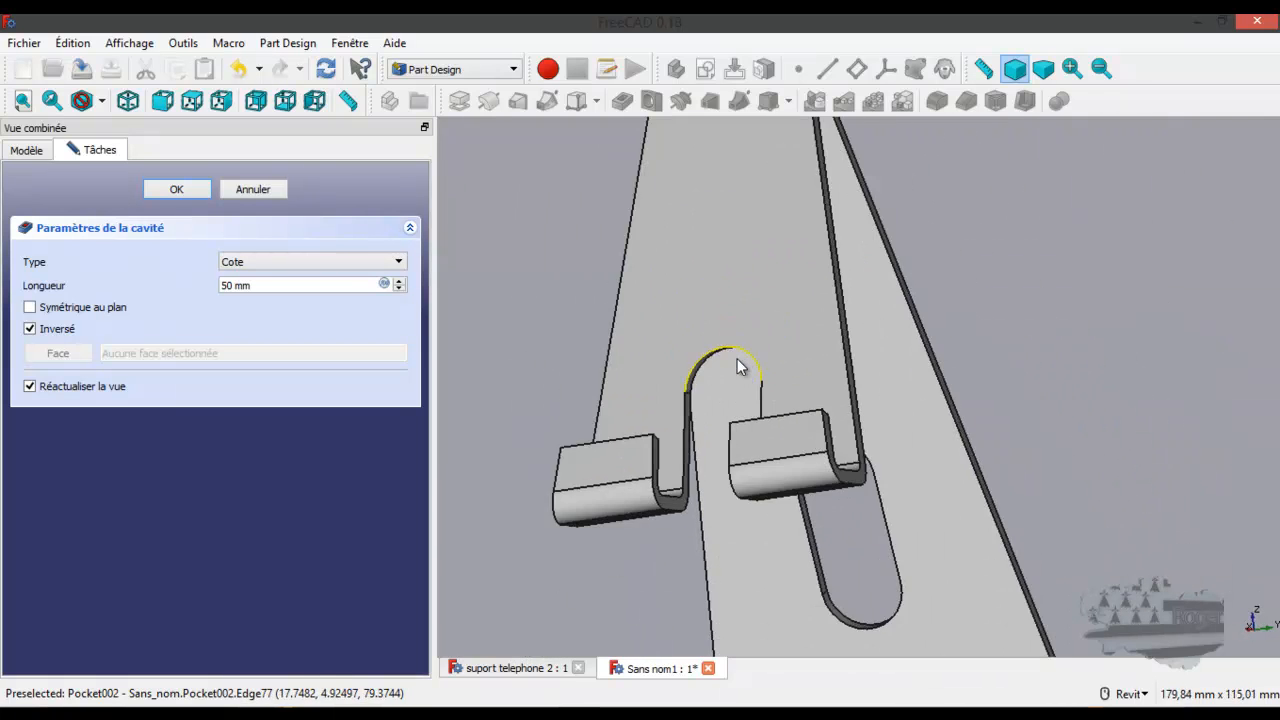
Accept the parameters of the reversed 50 mm pocket through the front support and lip.
click(189, 189)
scroll(711, 262, down, 5)
scroll(846, 439, up, 3)
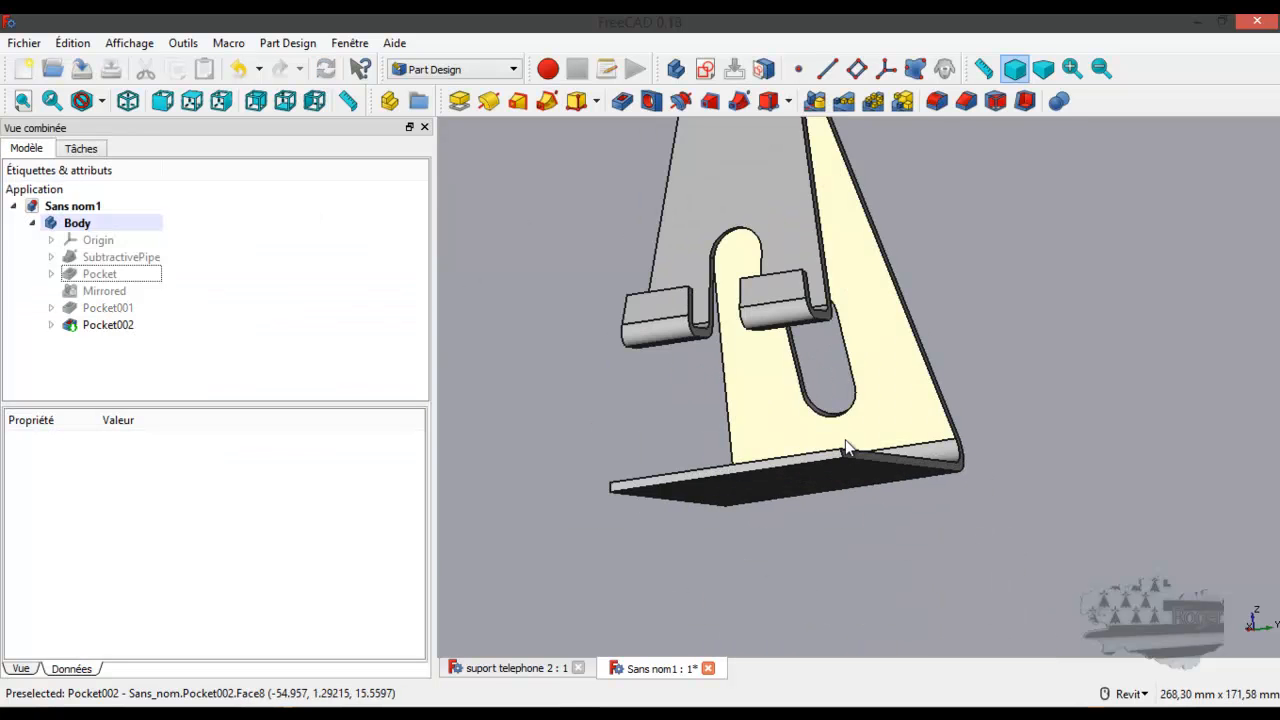
scroll(844, 450, up, 3)
click(841, 470)
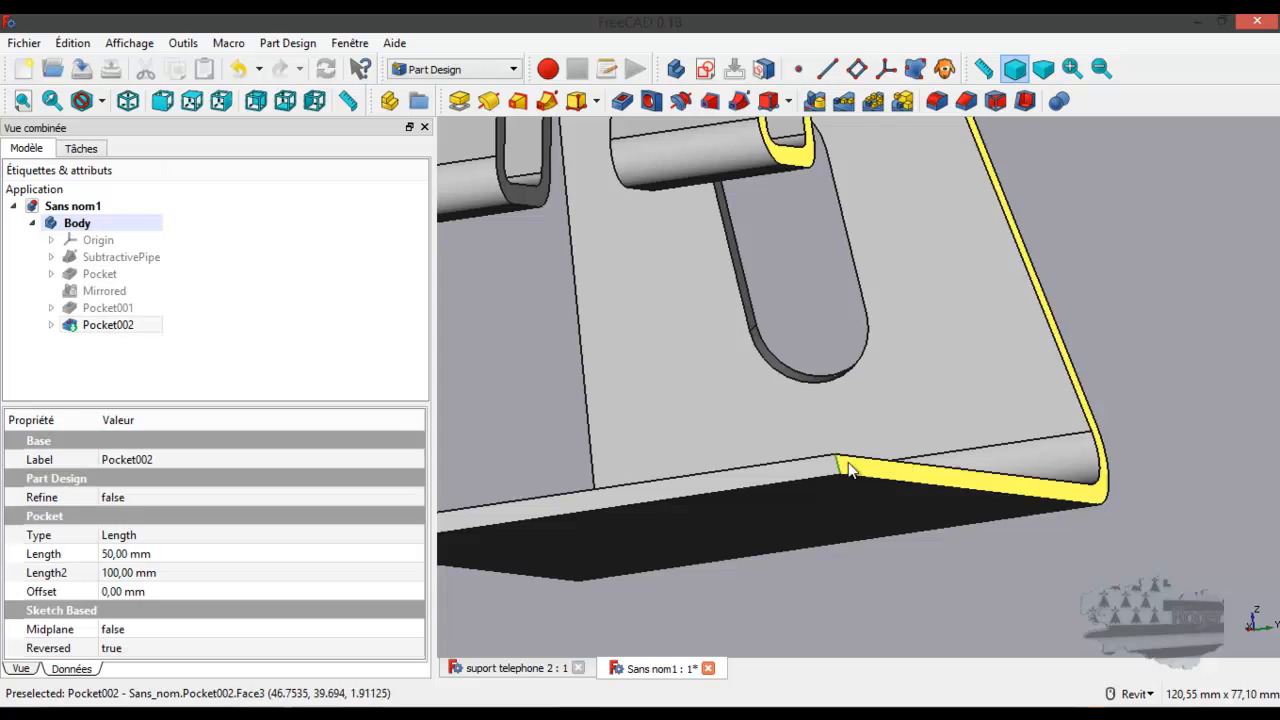
scroll(841, 470, down, 5)
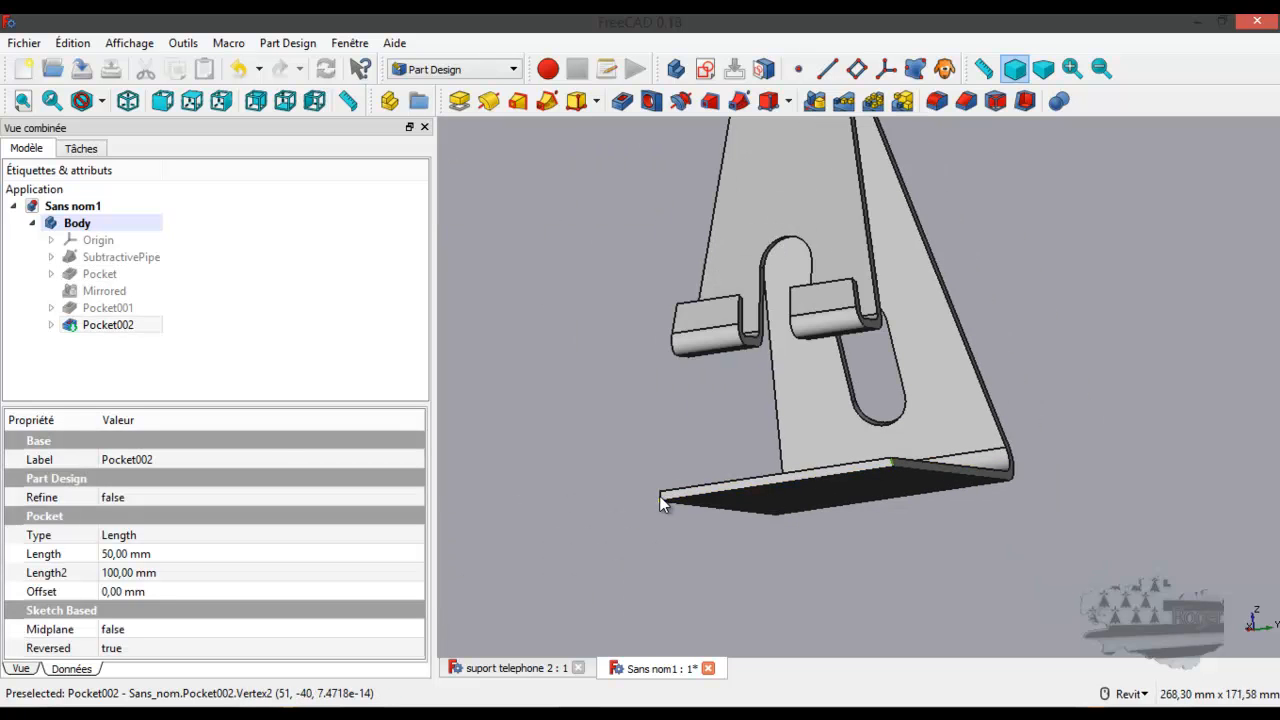
scroll(662, 503, up, 4)
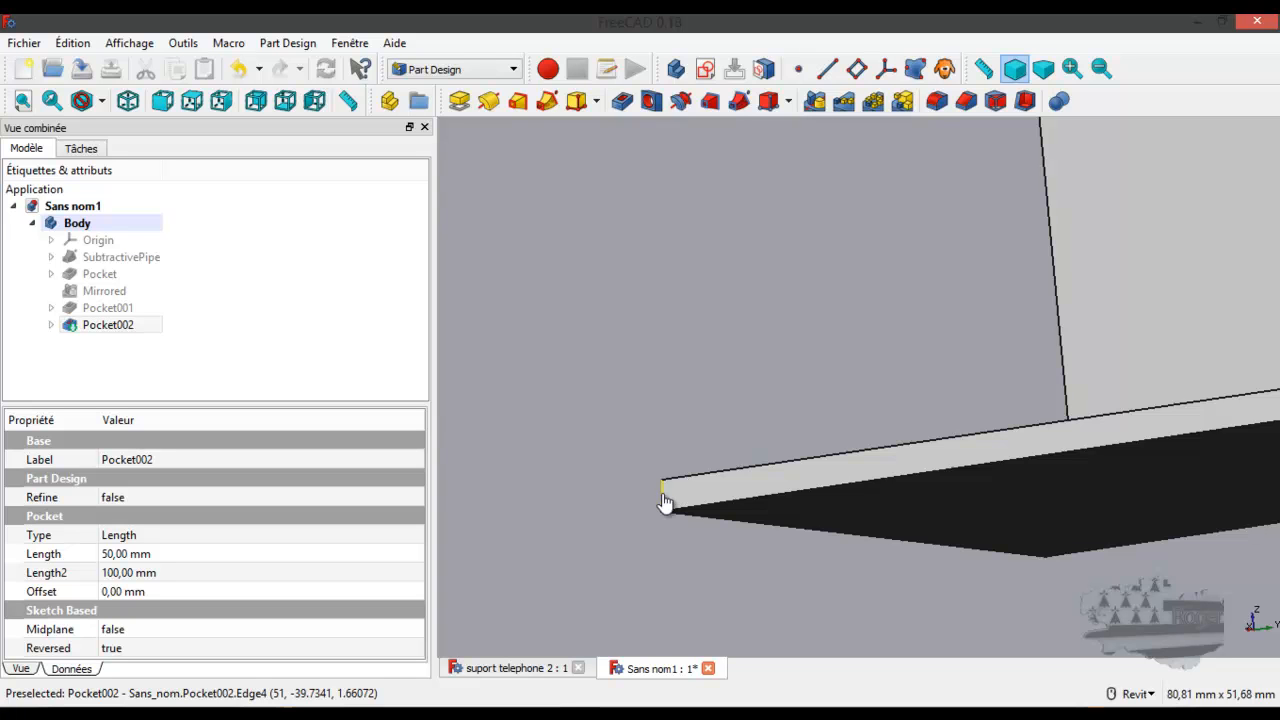
scroll(657, 505, down, 4)
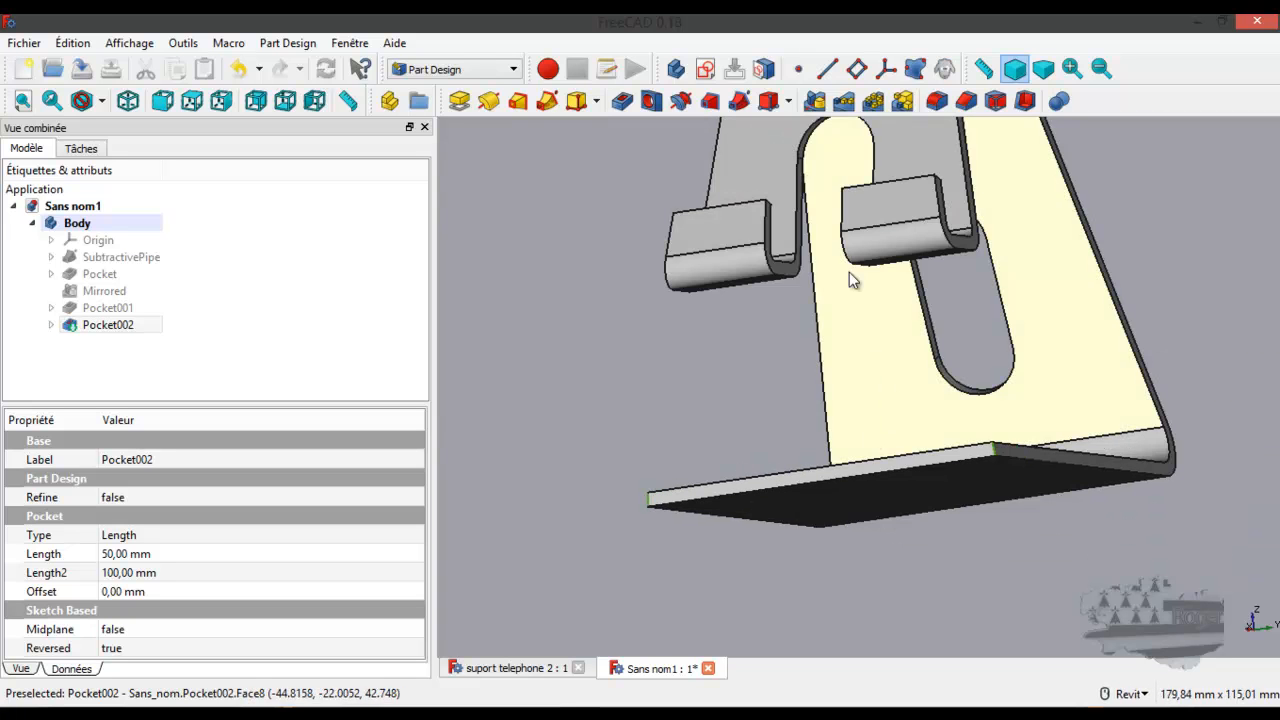
click(936, 101)
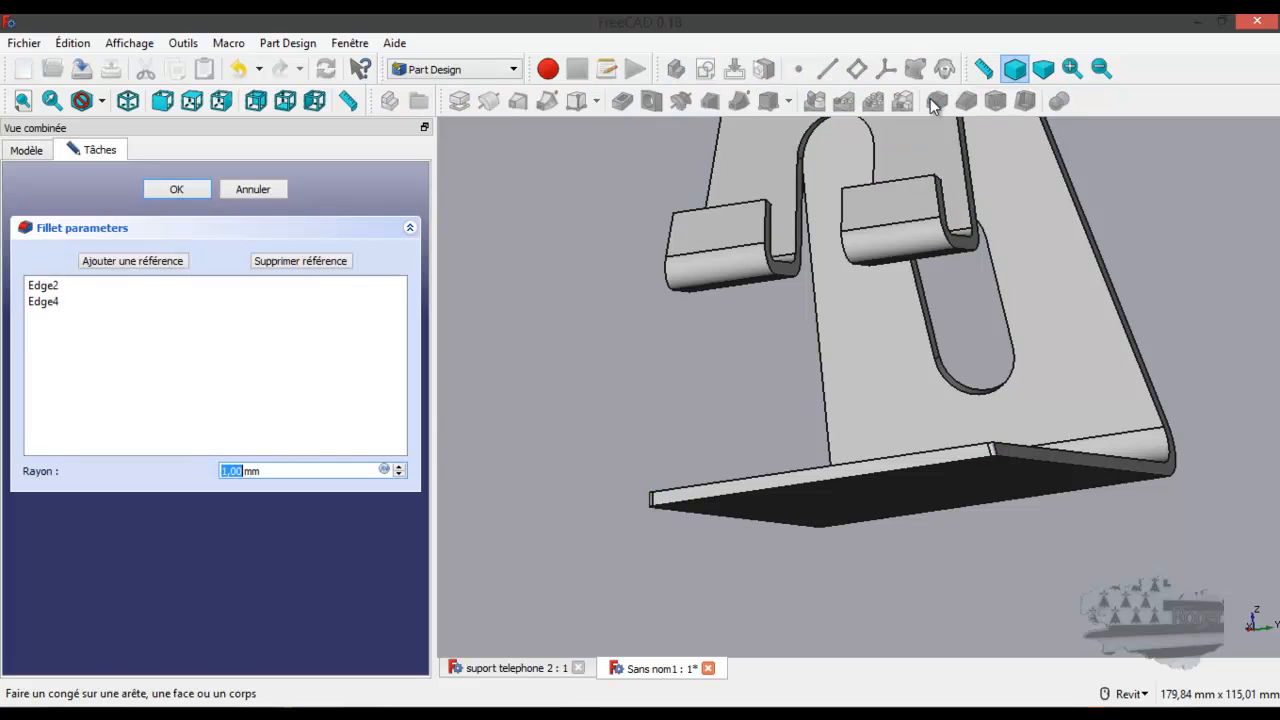
shift+middle_drag(920, 363, 900, 340)
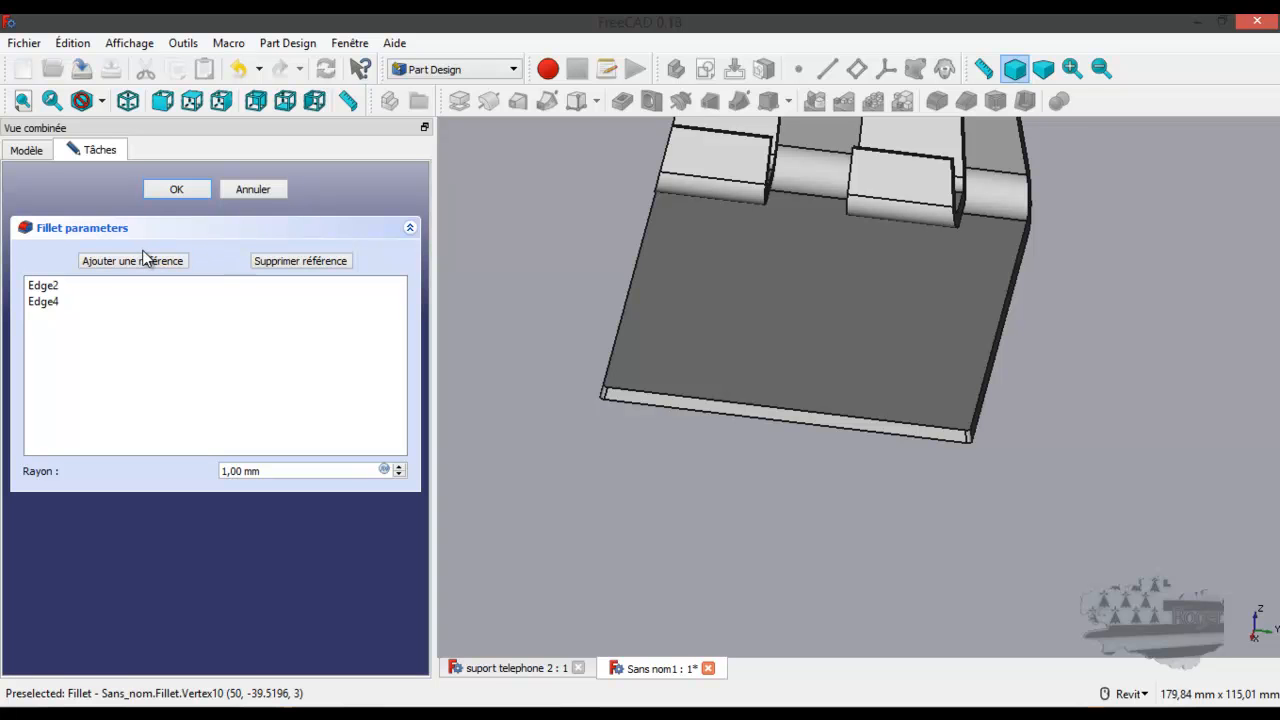
click(257, 190)
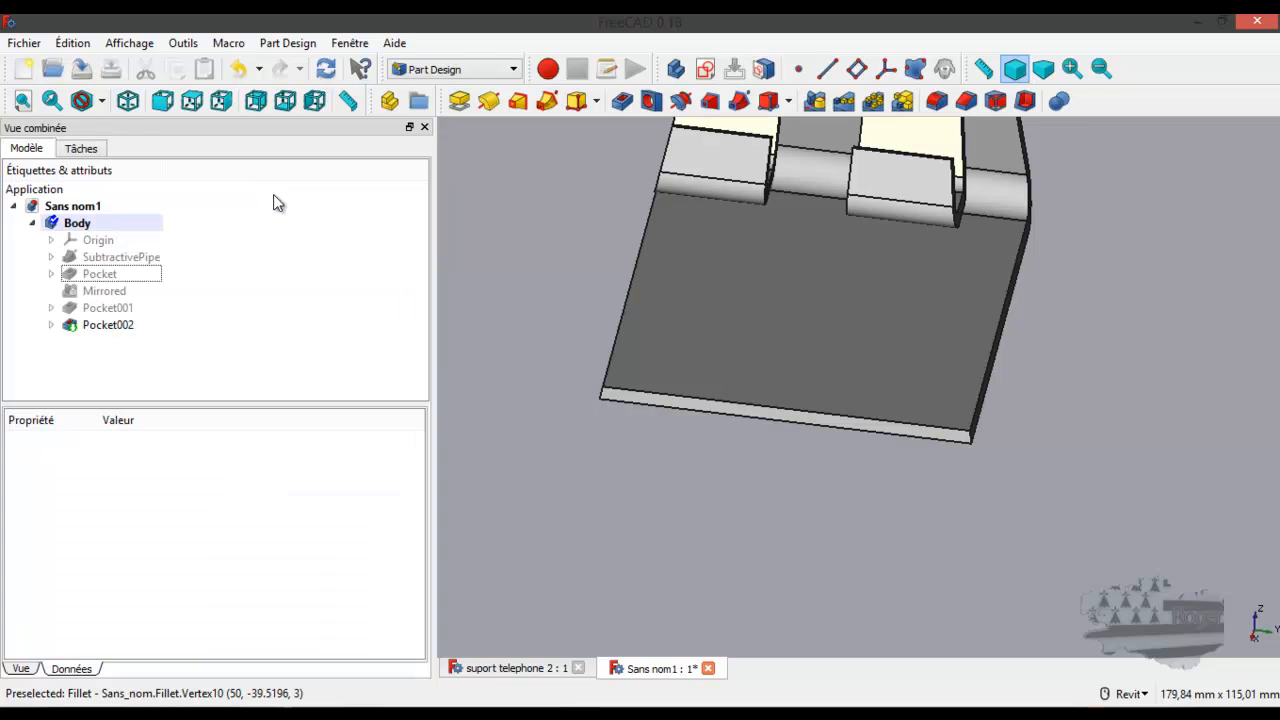
Fillet the two short vertical corner edges at the free end of the base plate with an 18 mm radius.
scroll(603, 378, up, 2)
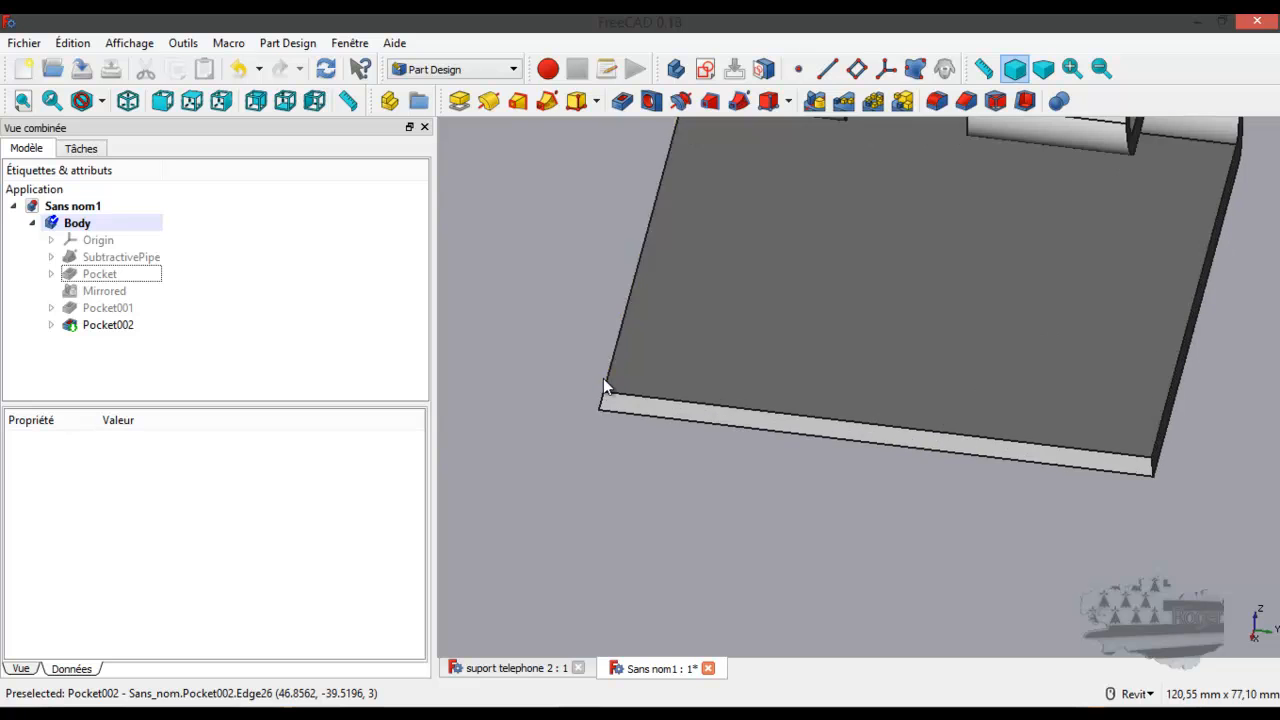
click(600, 402)
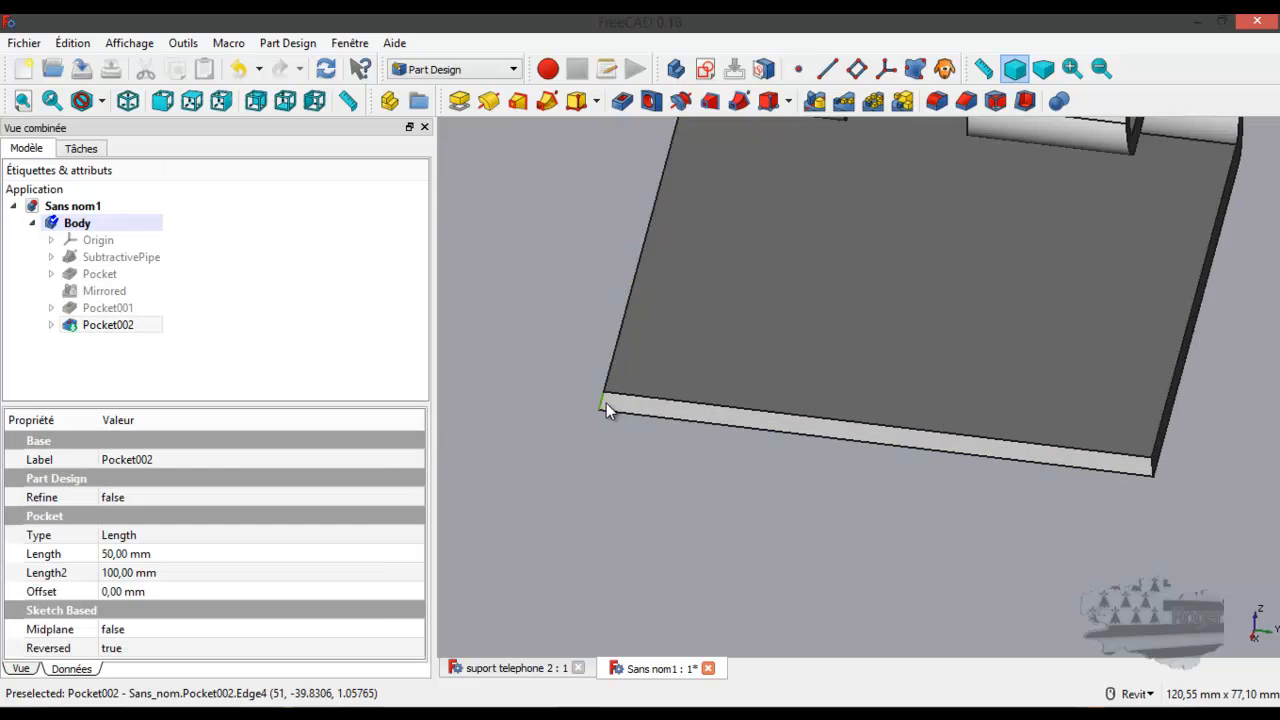
click(1149, 466)
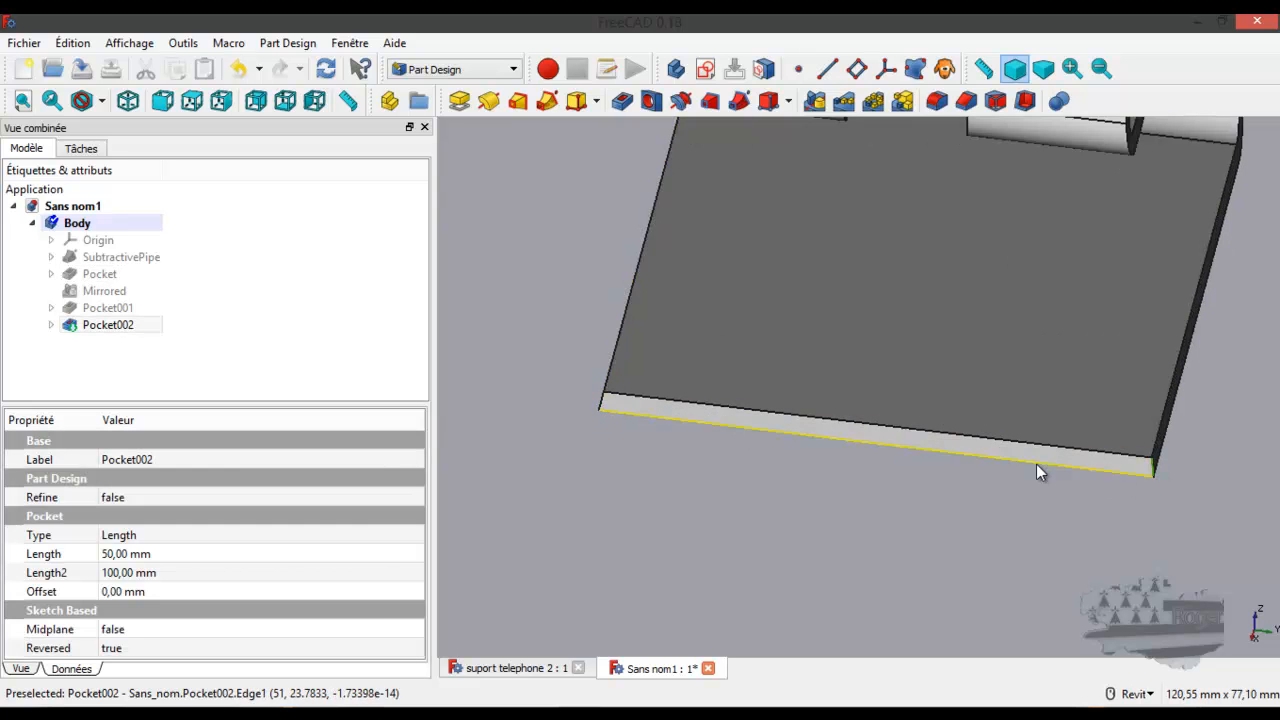
ctrl+click(601, 401)
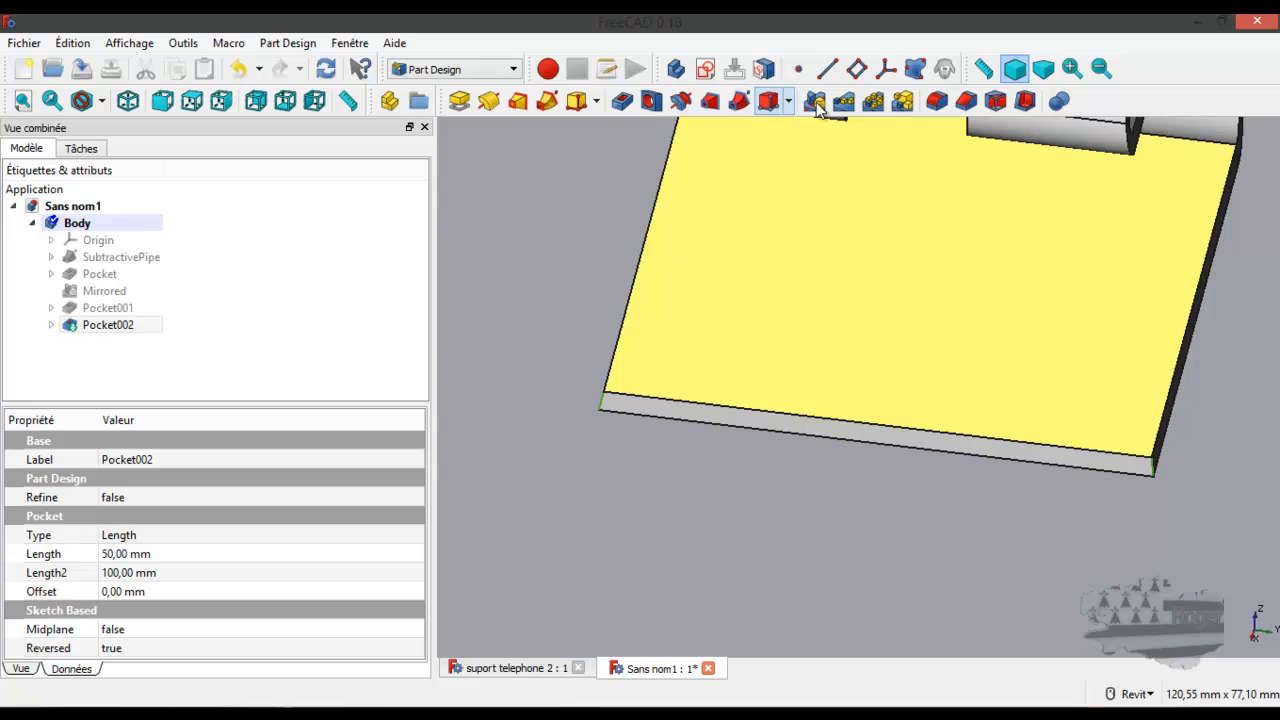
click(936, 100)
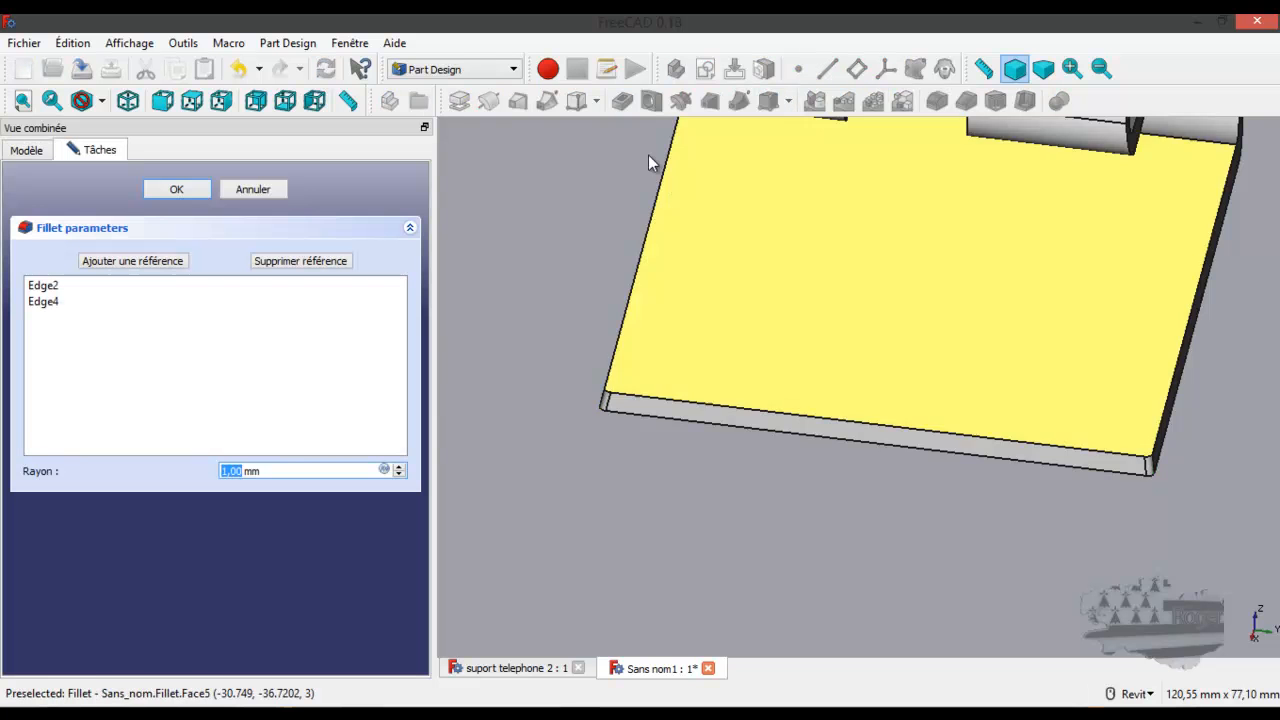
click(400, 466)
click(400, 466)
click(400, 466)
click(400, 466)
click(400, 466)
click(400, 466)
click(400, 466)
click(400, 466)
click(400, 466)
click(400, 466)
click(400, 466)
click(400, 466)
click(400, 466)
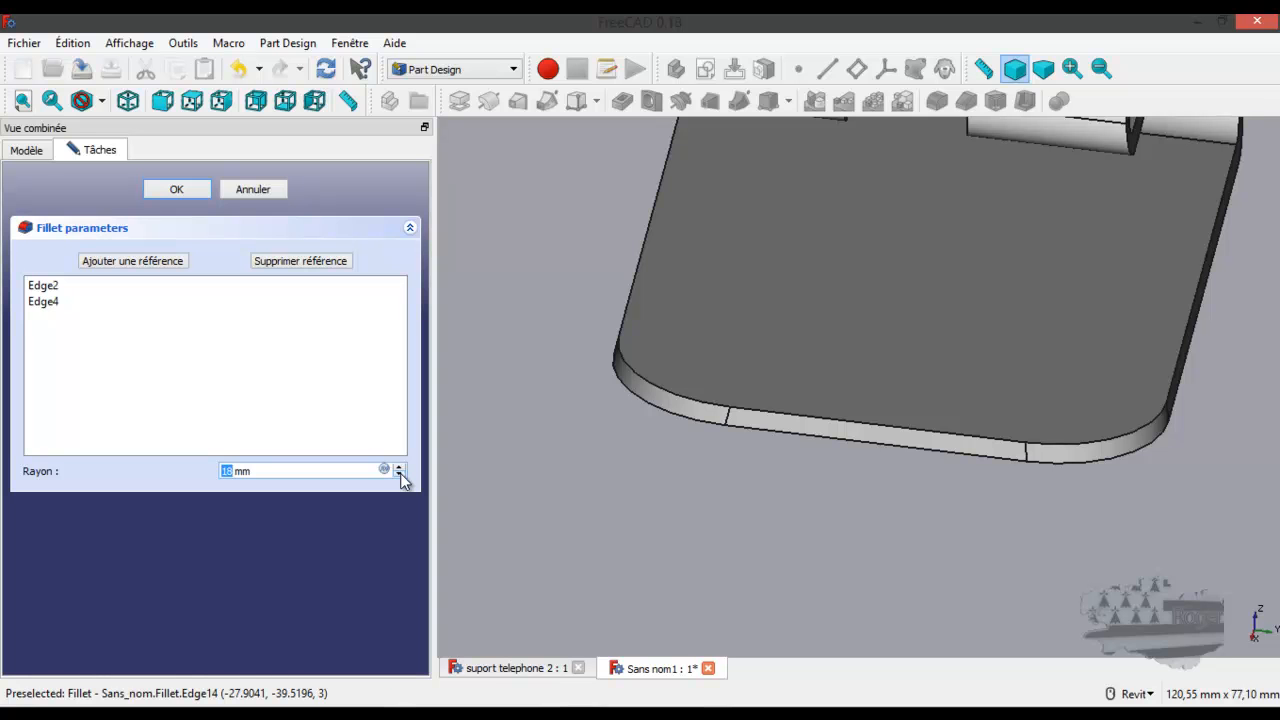
click(176, 188)
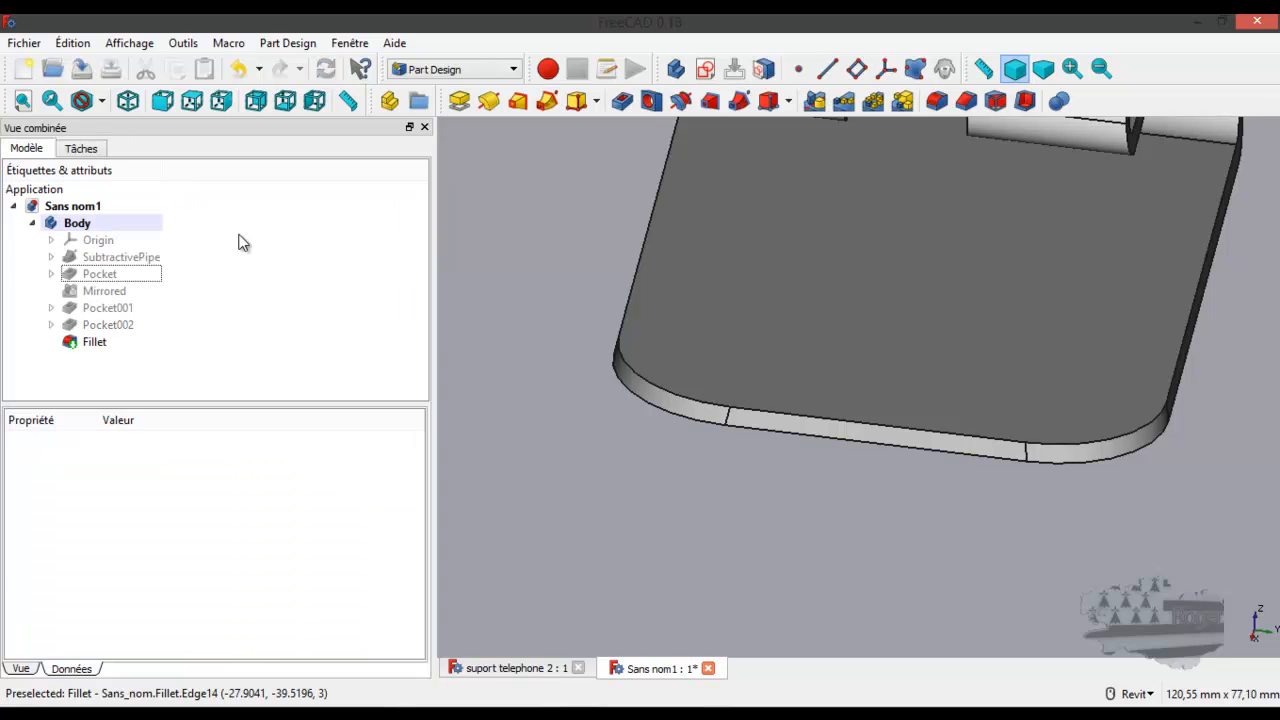
scroll(644, 465, down, 4)
shift+middle_drag(831, 409, 748, 404)
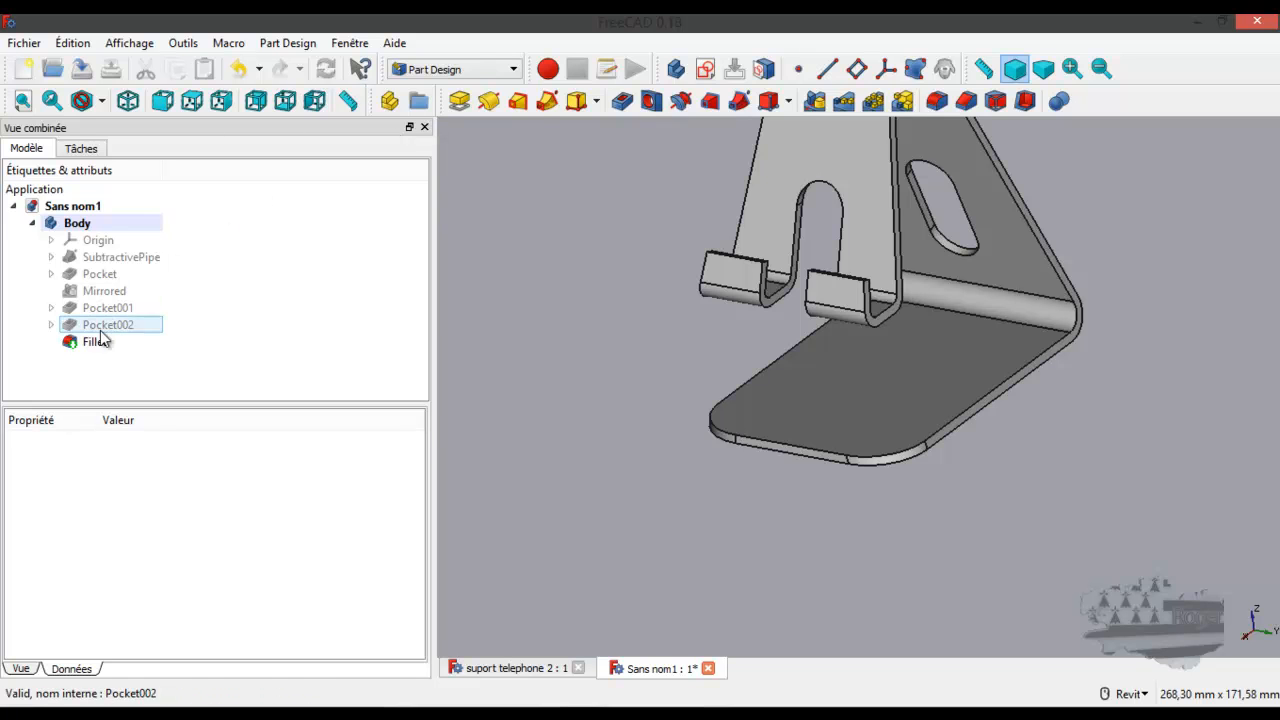
click(705, 68)
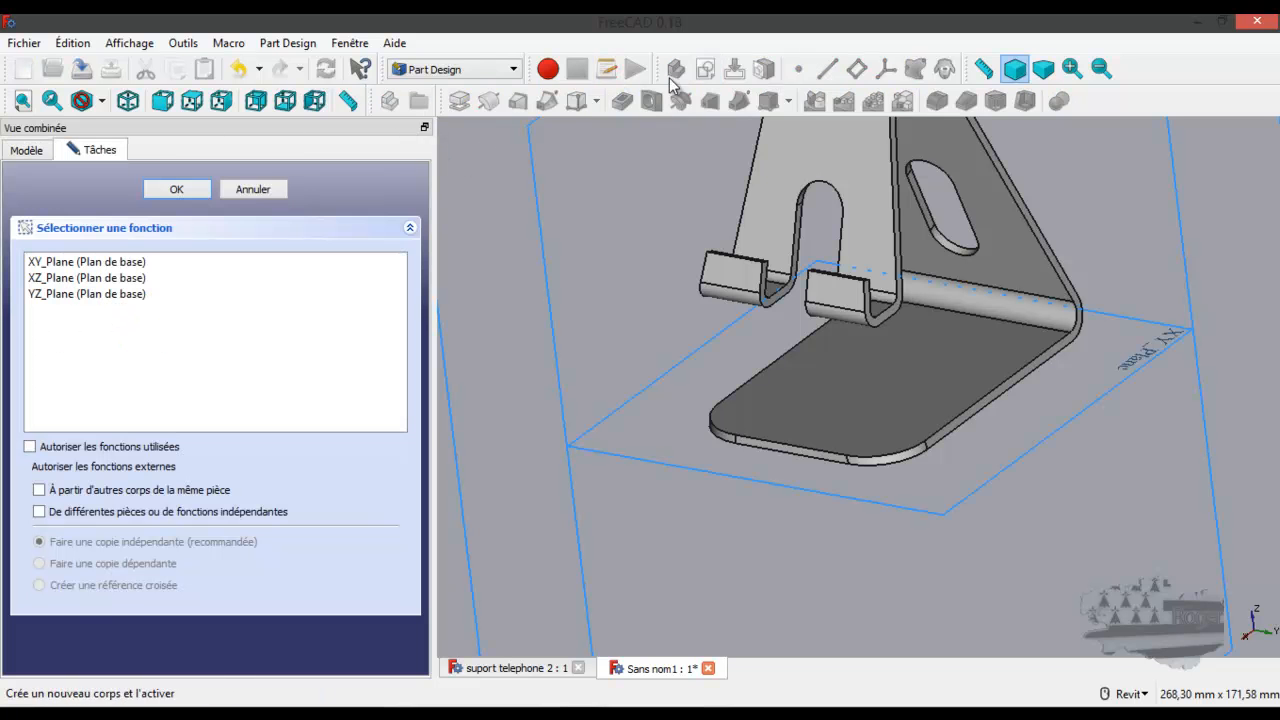
click(110, 262)
click(181, 187)
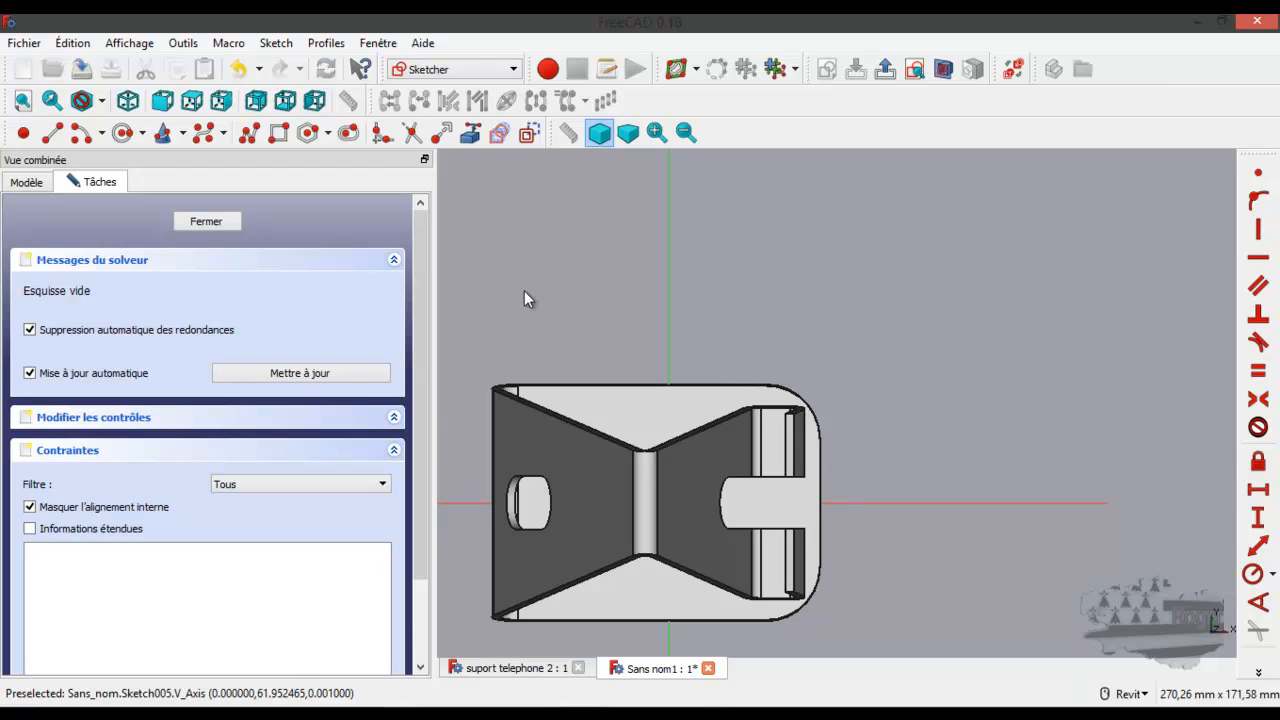
click(204, 222)
click(85, 359)
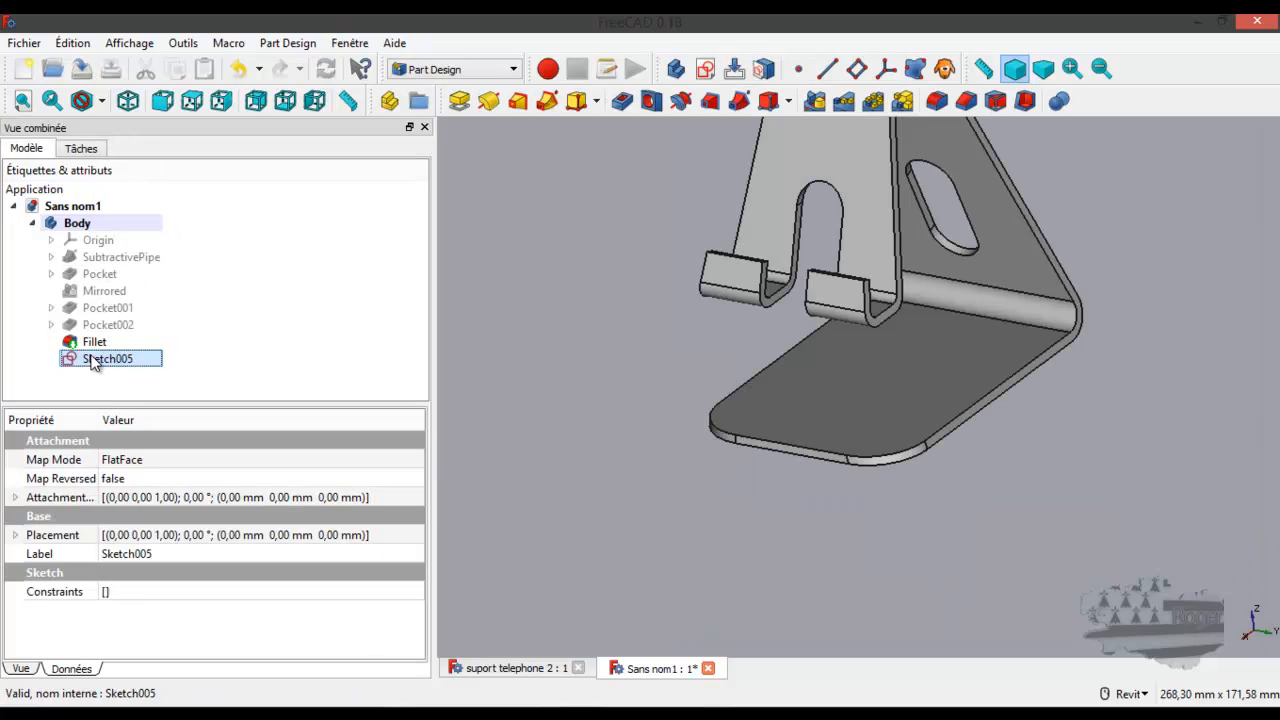
key(Delete)
Fillet the four upper corner edges of the two front lip tabs with a 3 mm radius.
scroll(567, 433, down, 2)
scroll(651, 365, up, 5)
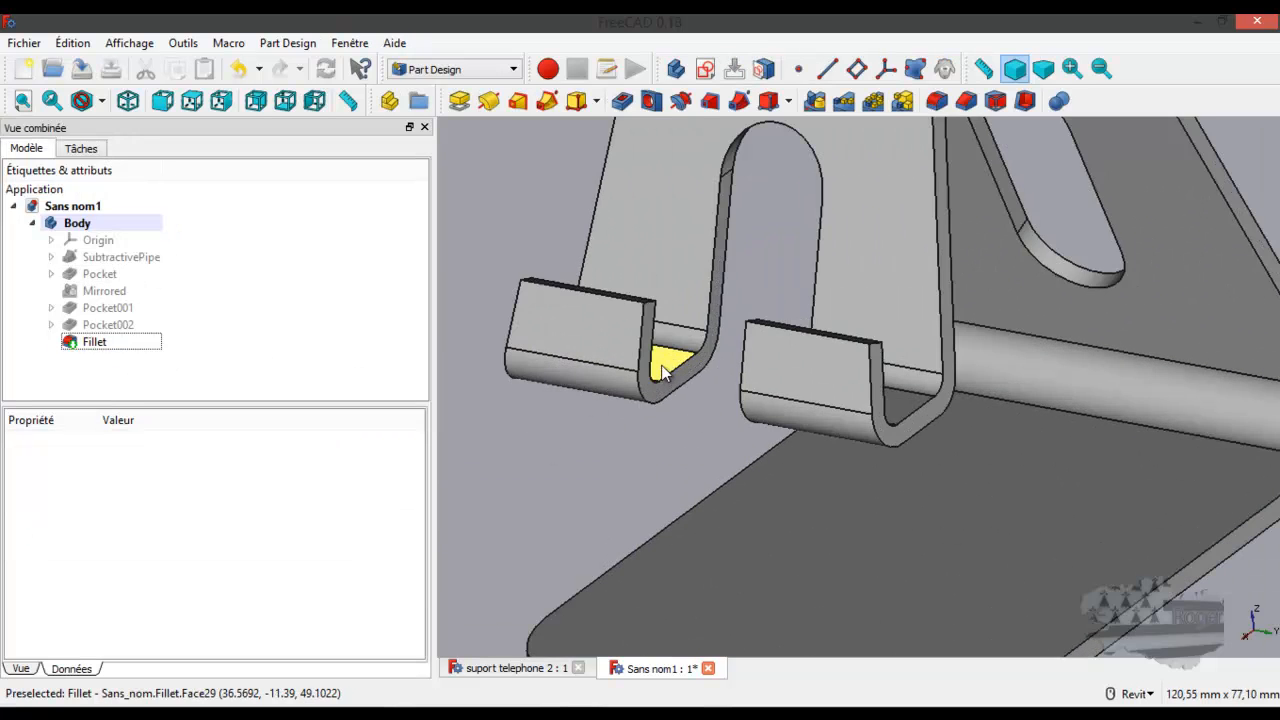
scroll(862, 344, up, 3)
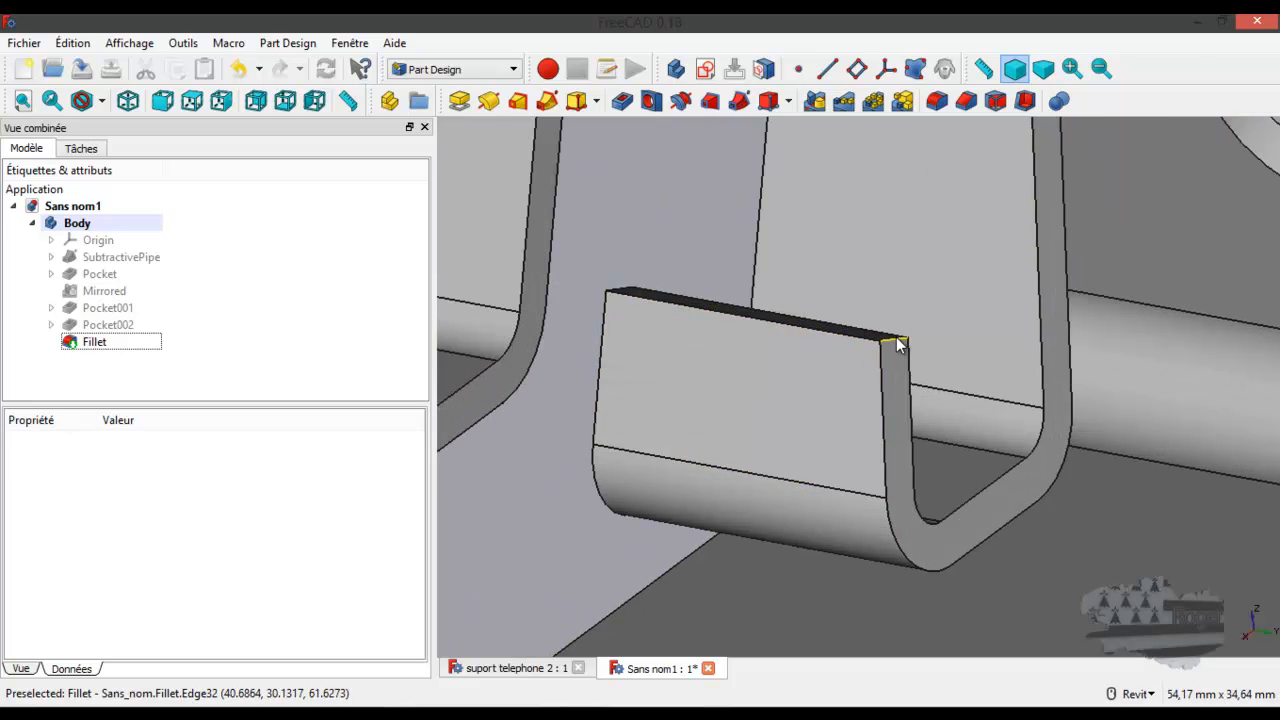
click(897, 340)
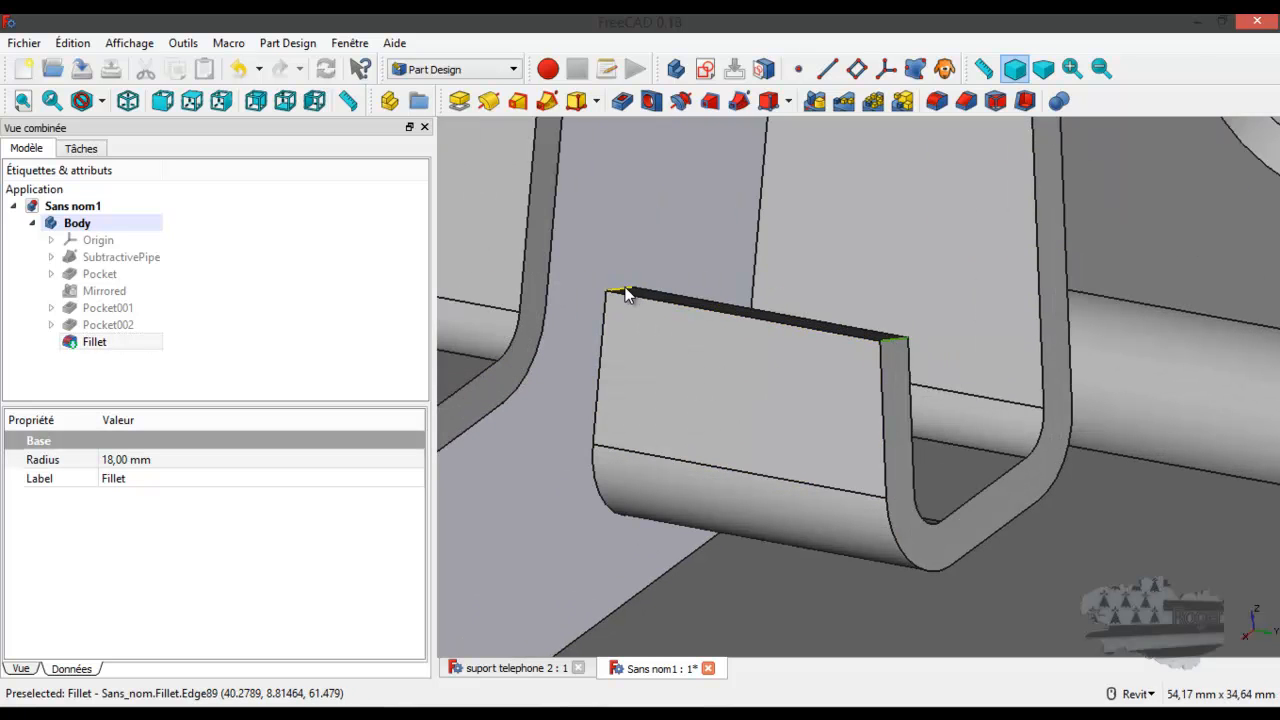
click(623, 289)
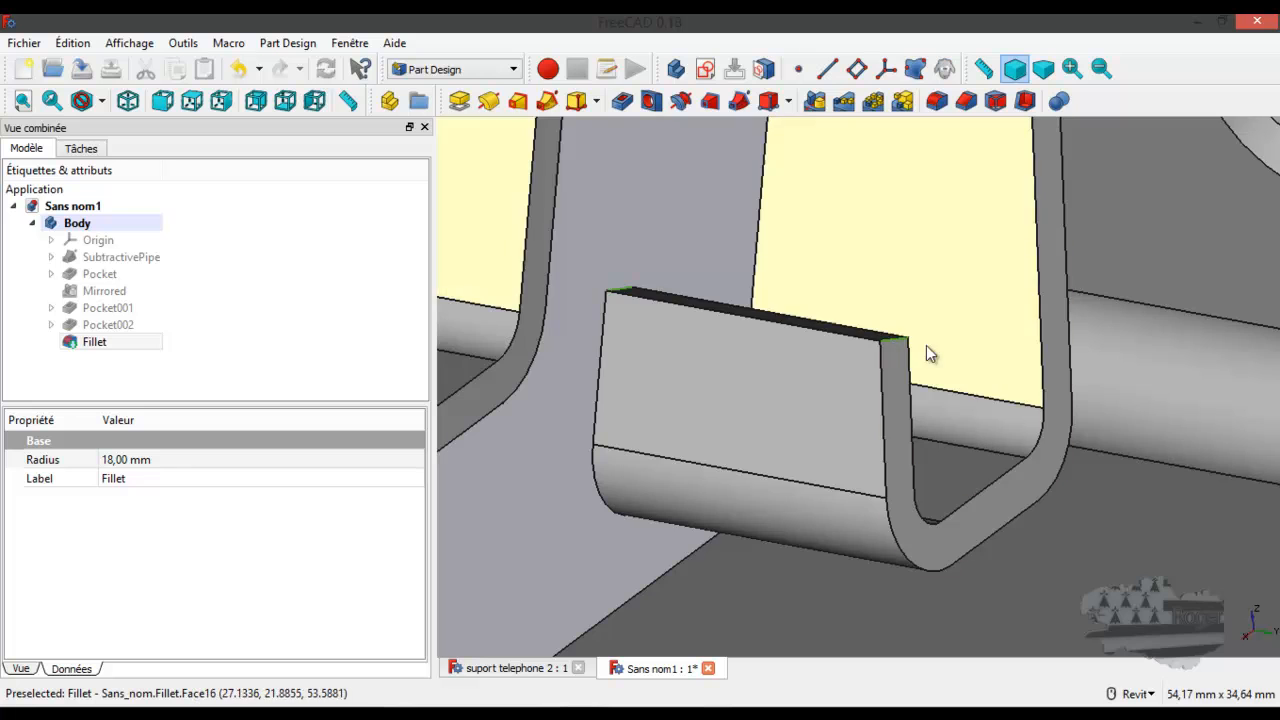
scroll(926, 347, down, 3)
scroll(757, 344, up, 5)
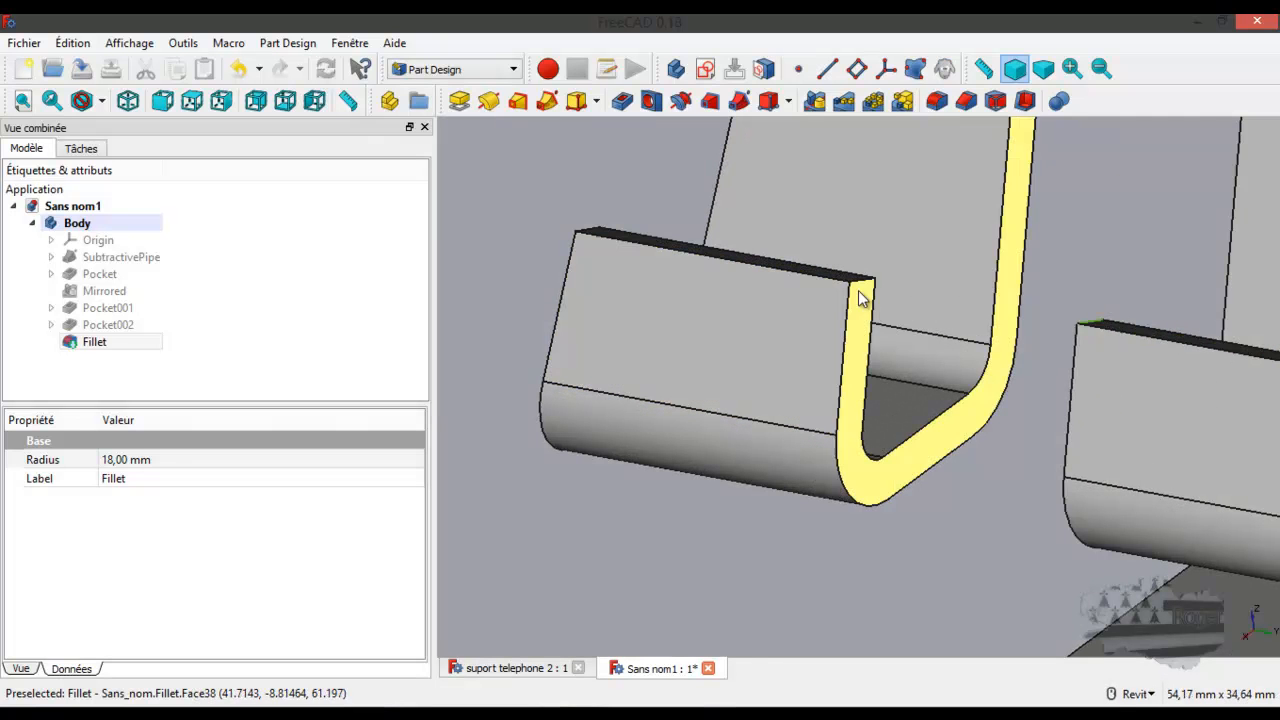
click(860, 282)
click(594, 233)
scroll(597, 371, down, 4)
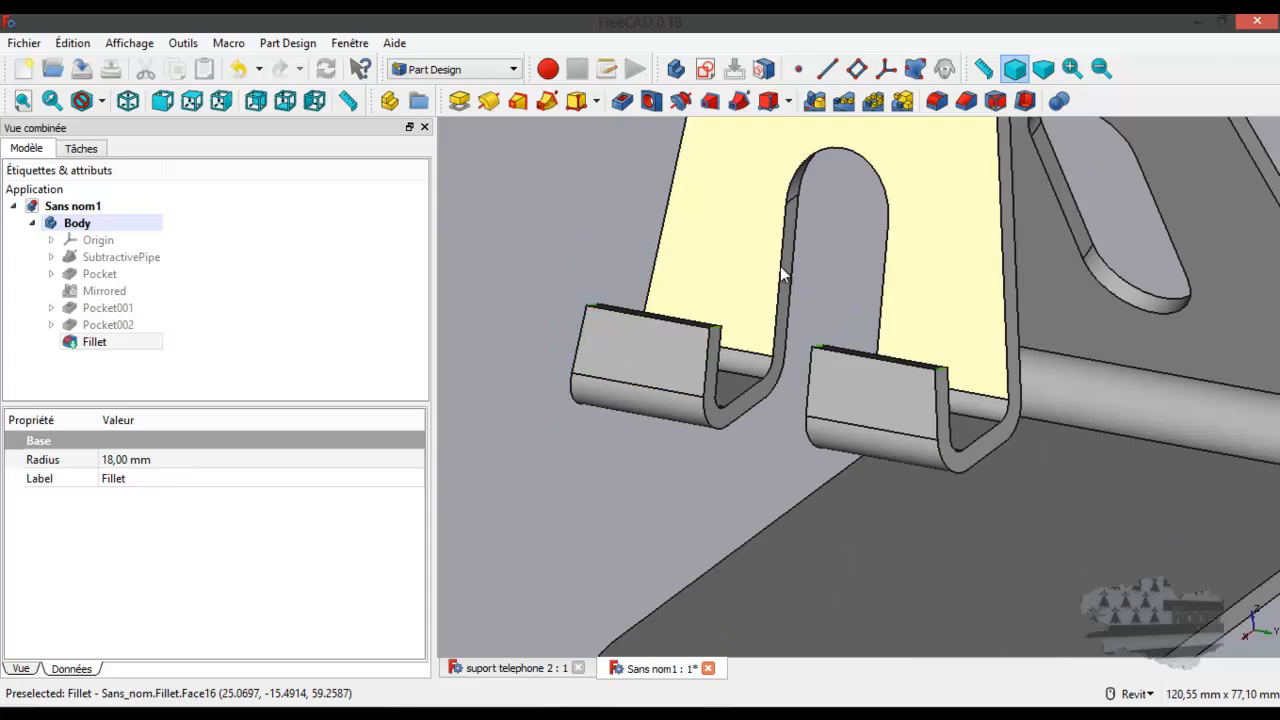
click(937, 101)
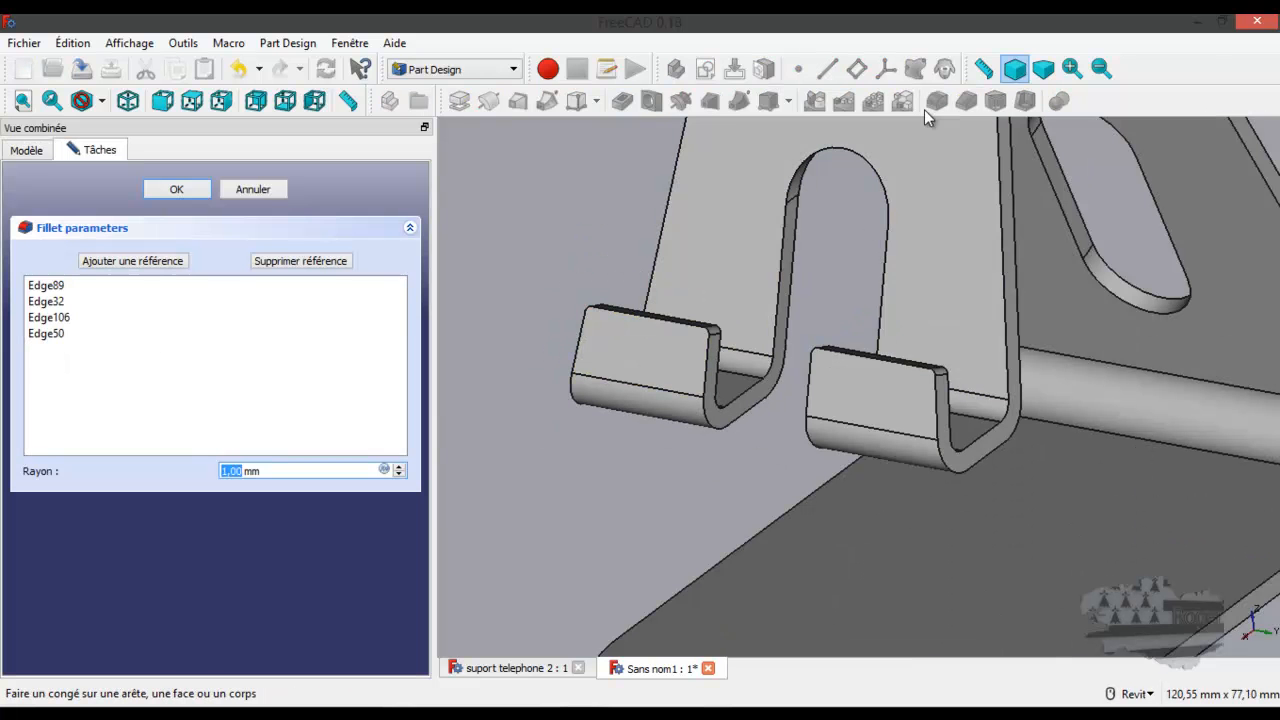
text(2)
click(399, 468)
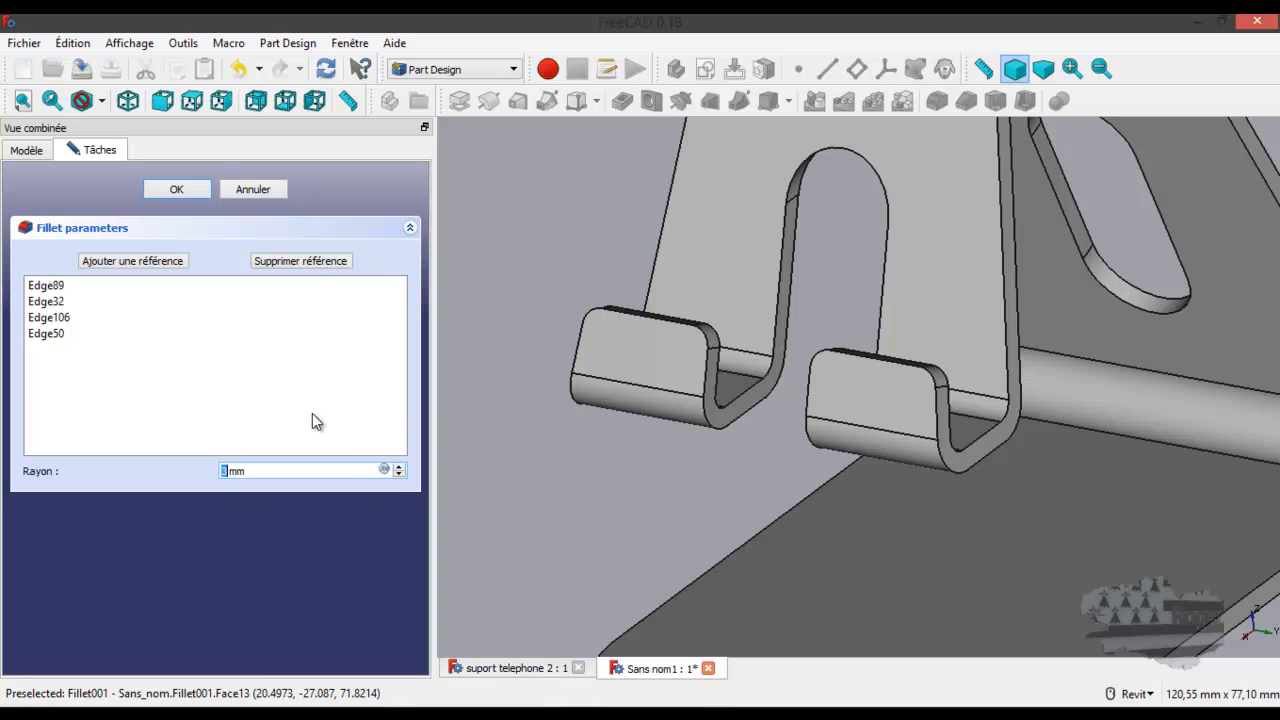
click(175, 190)
scroll(690, 425, down, 5)
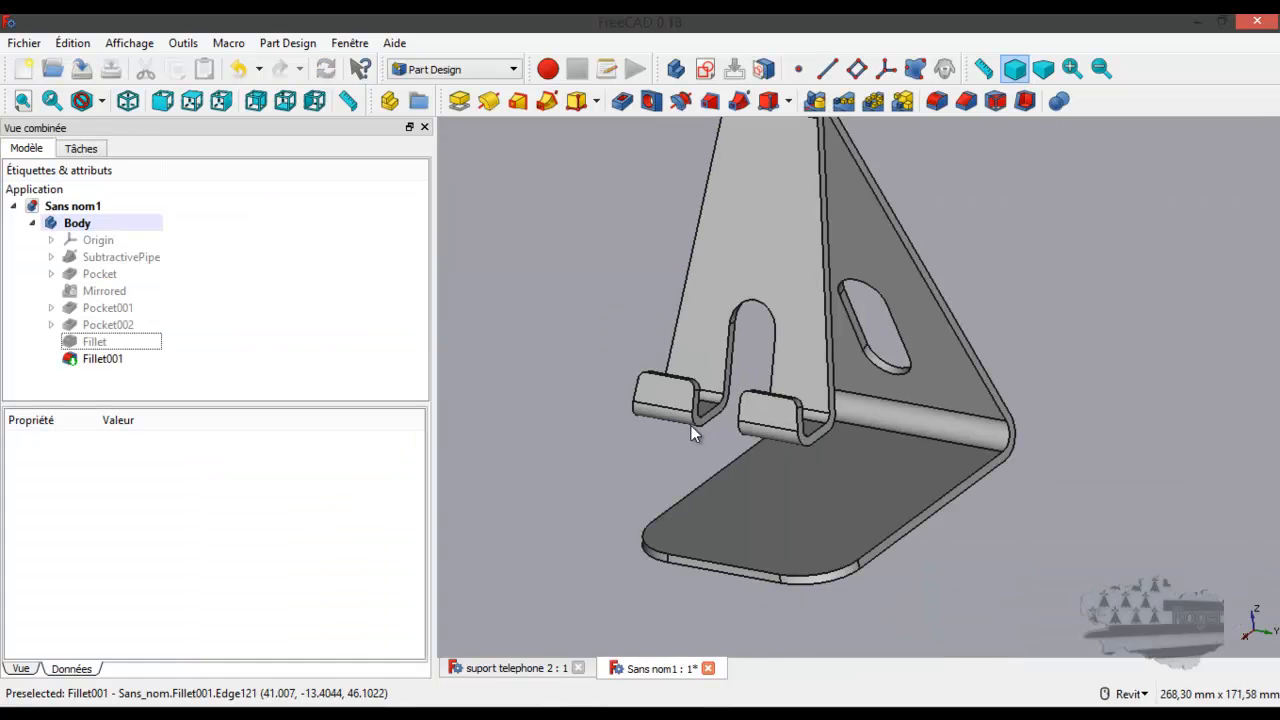
shift+middle_drag(823, 406, 716, 381)
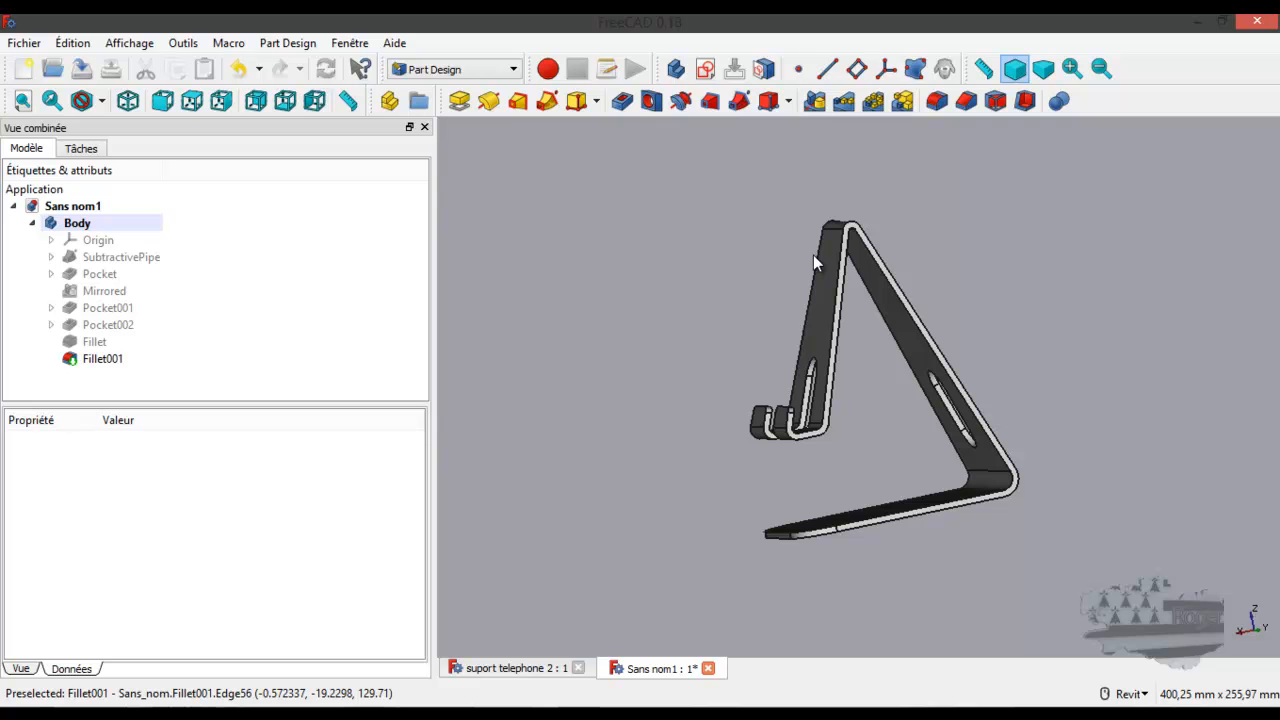
Inspect the front support's slot, review the slot sketch under Pocket002, and close it.
scroll(792, 390, up, 5)
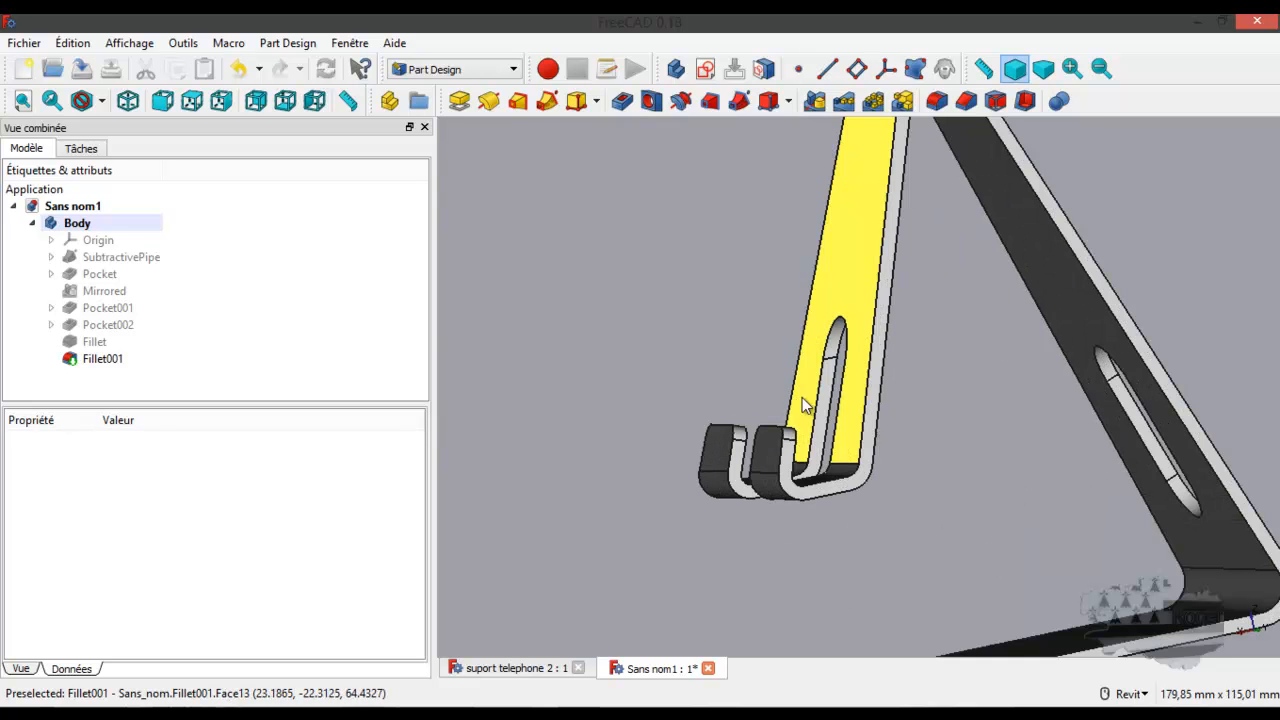
shift+middle_drag(835, 402, 749, 374)
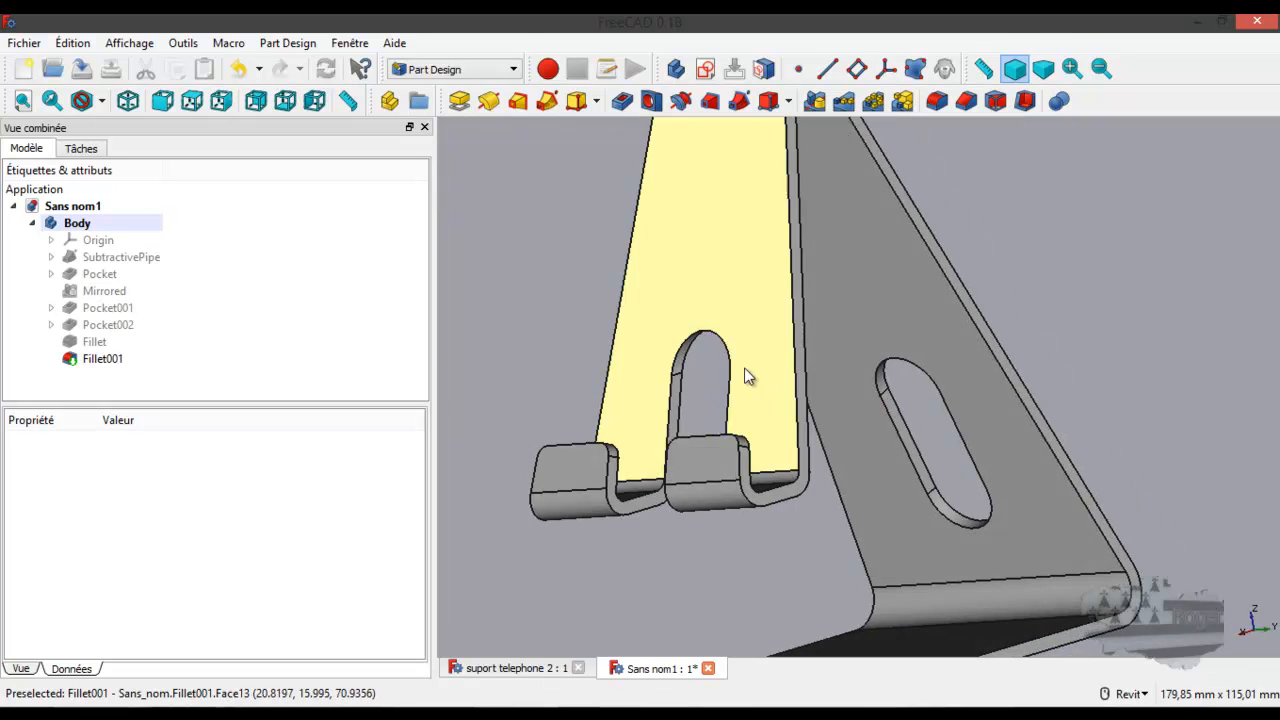
click(52, 325)
double_click(100, 342)
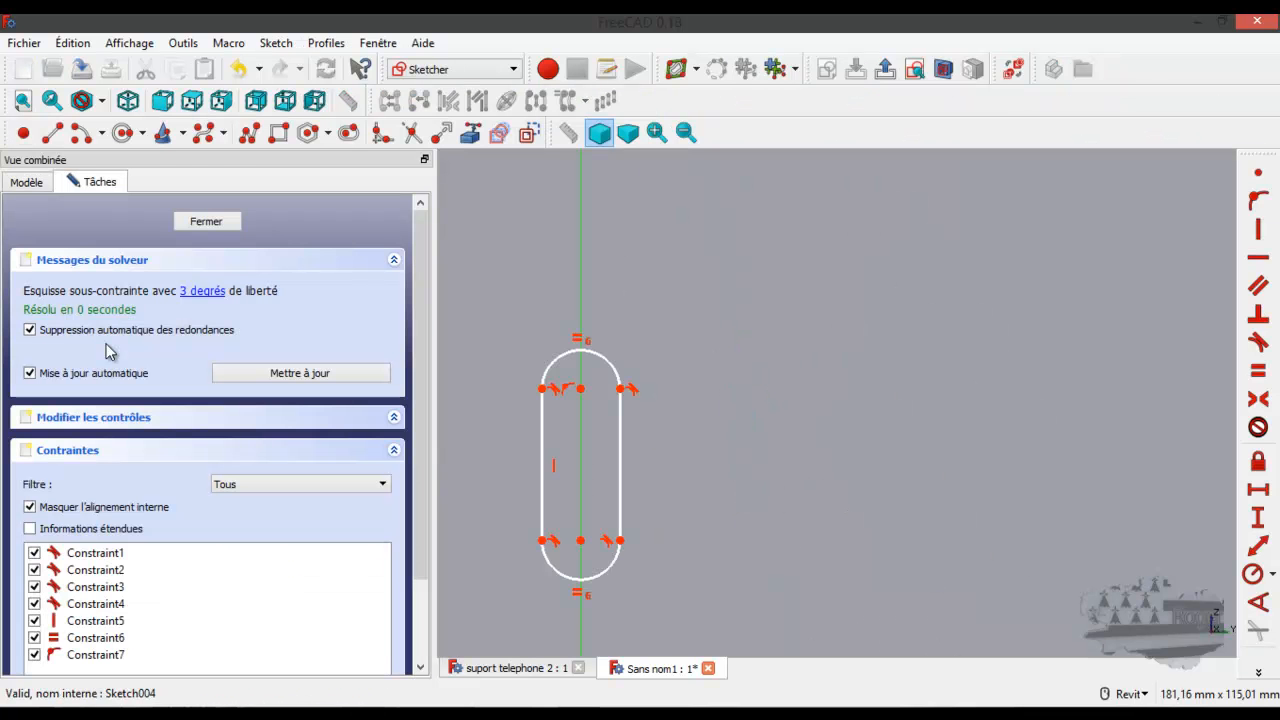
scroll(520, 345, down, 3)
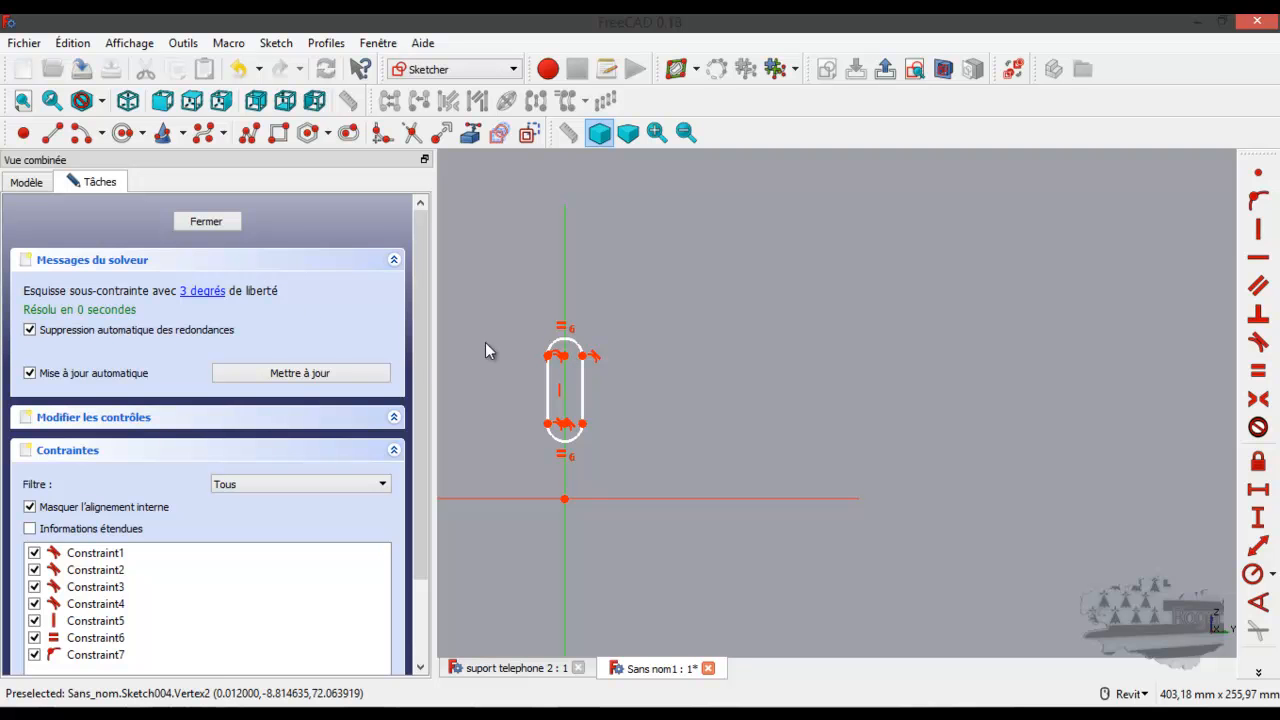
click(206, 221)
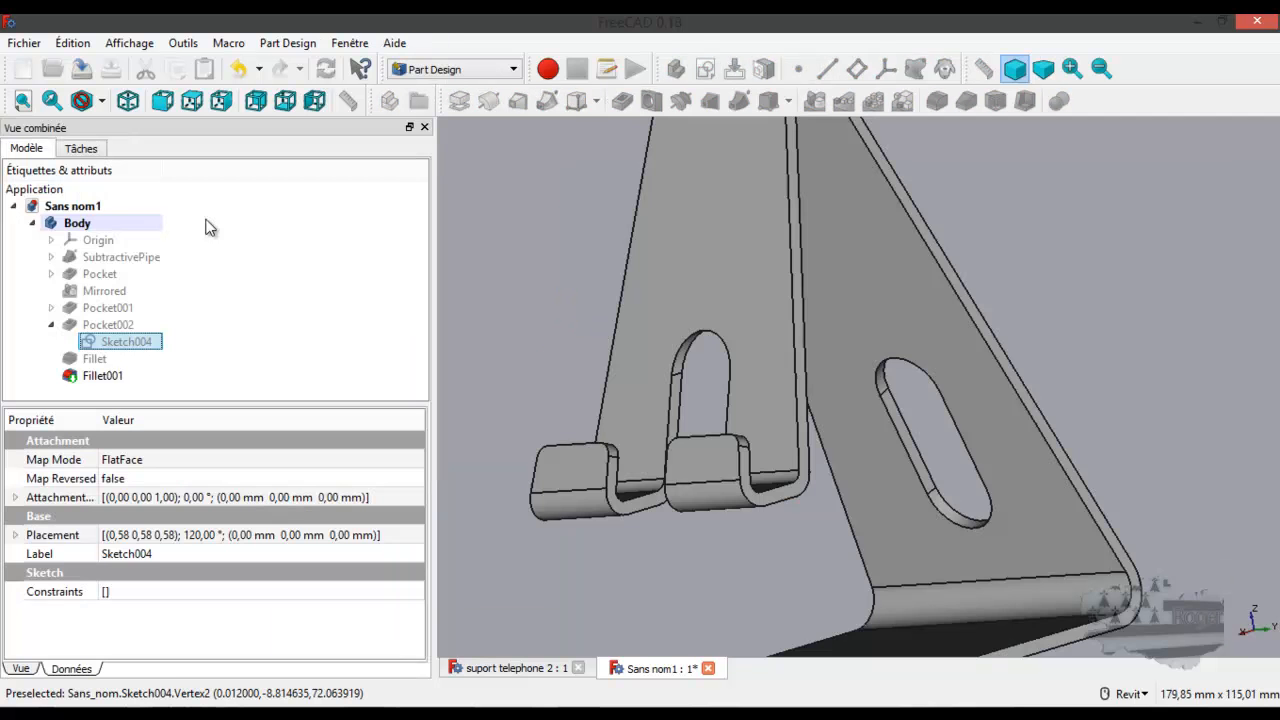
Make Pocket002 the visible state of the body in place of the lip tab fillet.
click(110, 327)
key(space)
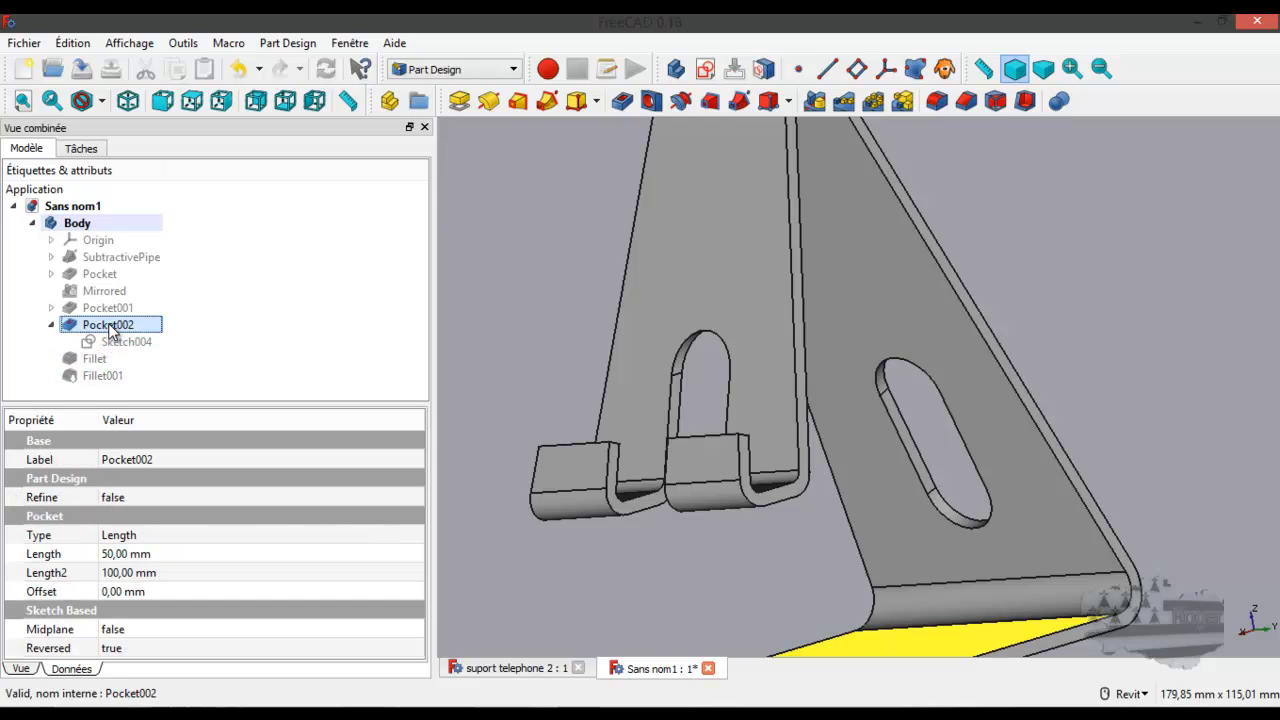
Shorten the front support's slot in Sketch004 by lowering its upper arc centre along the vertical axis, and close the sketch.
double_click(101, 342)
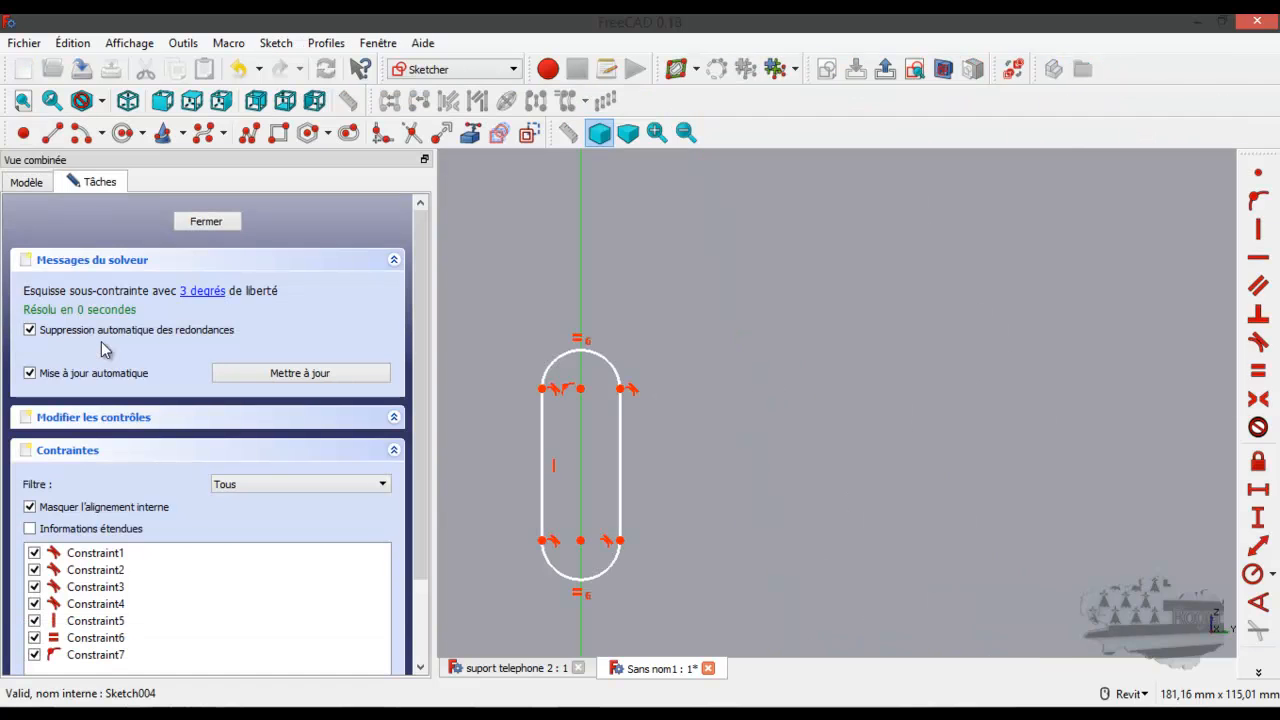
scroll(722, 342, down, 5)
scroll(695, 372, up, 2)
scroll(693, 368, up, 2)
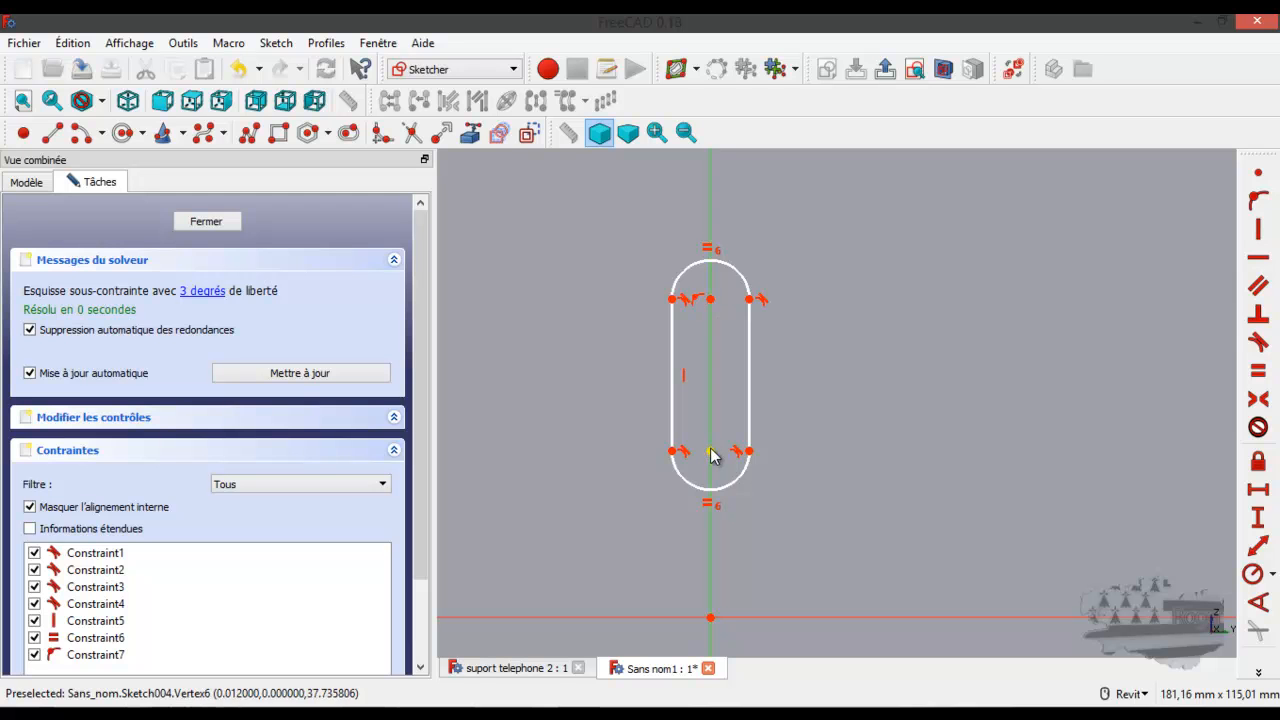
drag(704, 297, 716, 350)
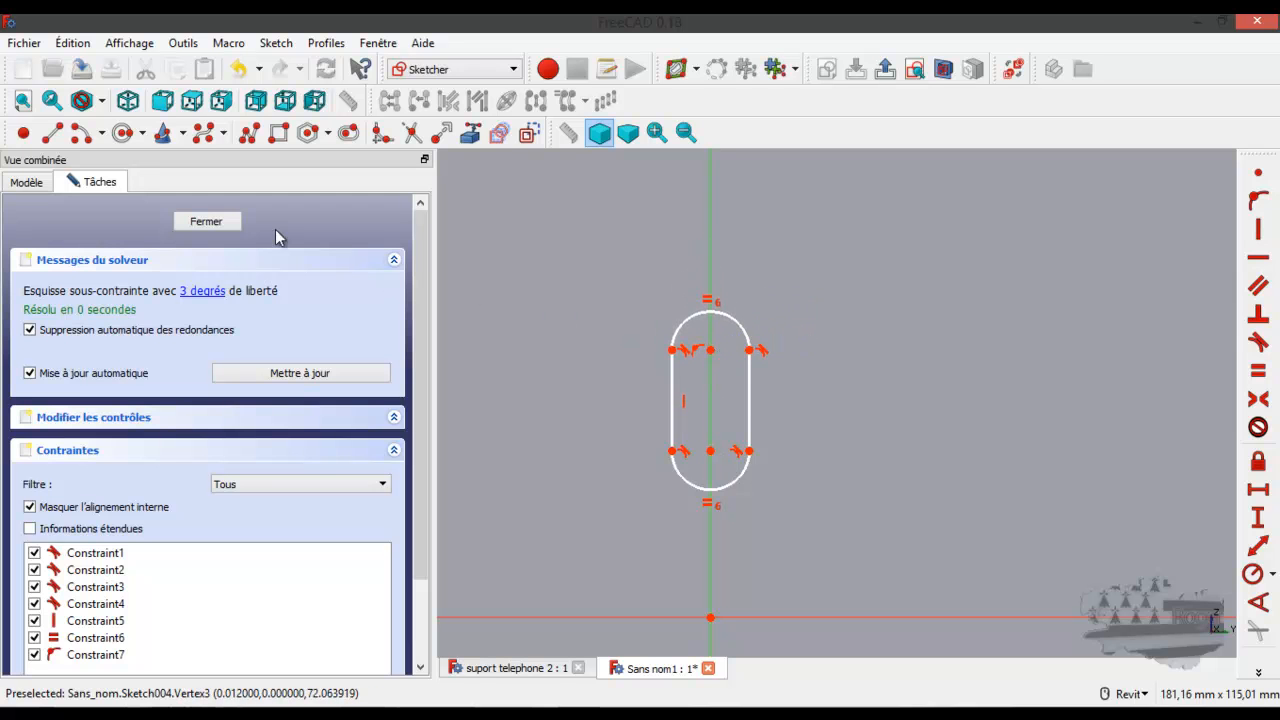
click(206, 222)
mouse_move(374, 263)
shift+middle_down()
mouse_move(737, 366)
mouse_move(739, 396)
mouse_move(846, 400)
mouse_move(826, 421)
mouse_move(694, 366)
mouse_move(678, 418)
shift+middle_up()
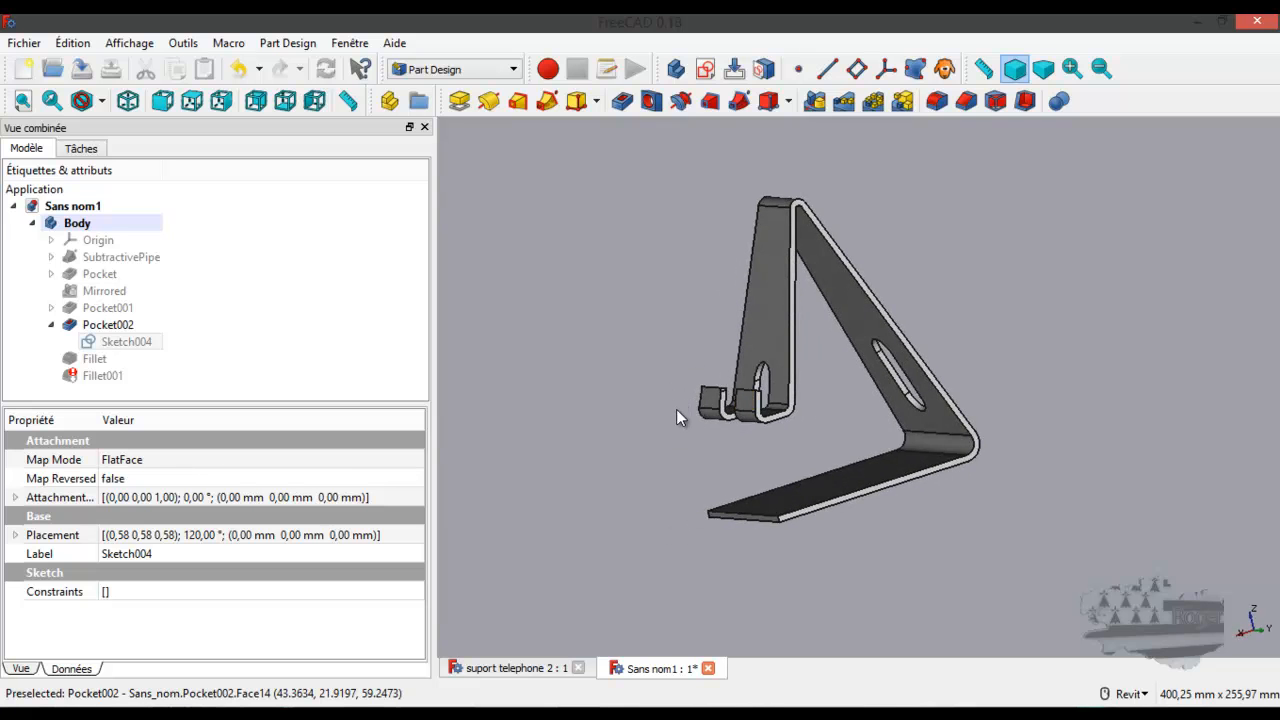
scroll(700, 410, up, 2)
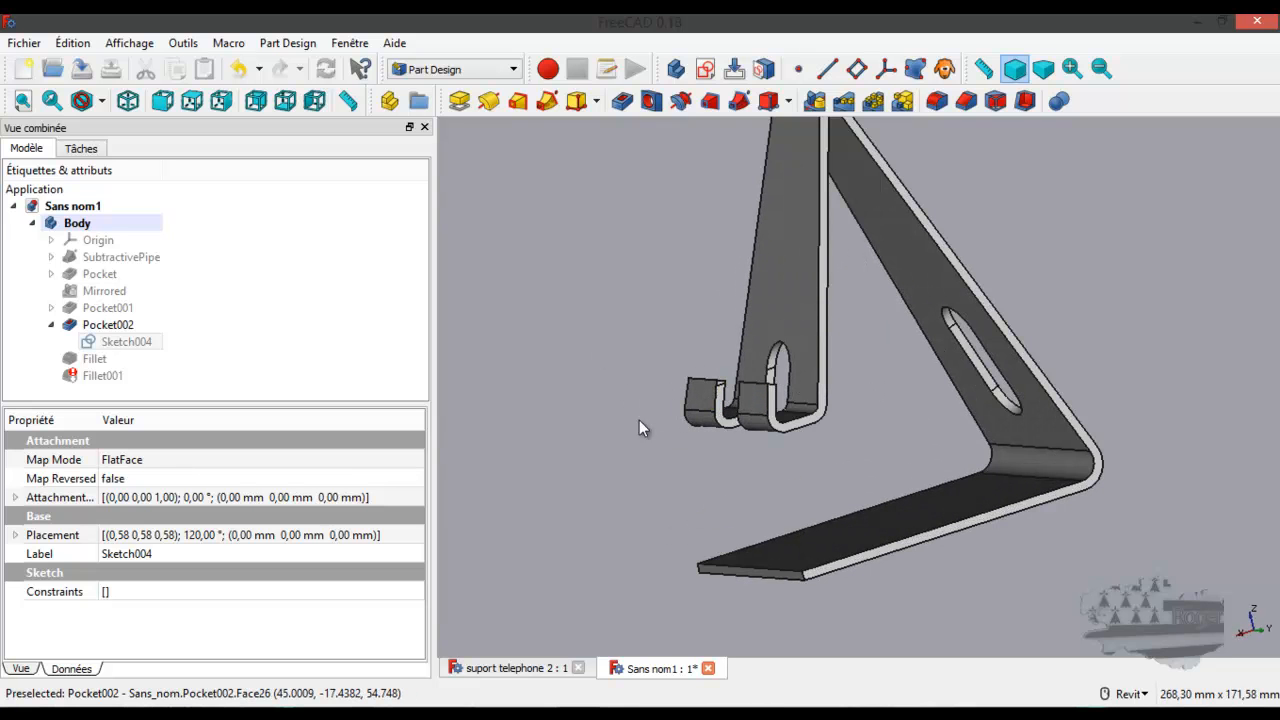
Show the 3 mm lip tab fillet Fillet001 in place of Pocket002, and delete that fillet from the body.
click(107, 326)
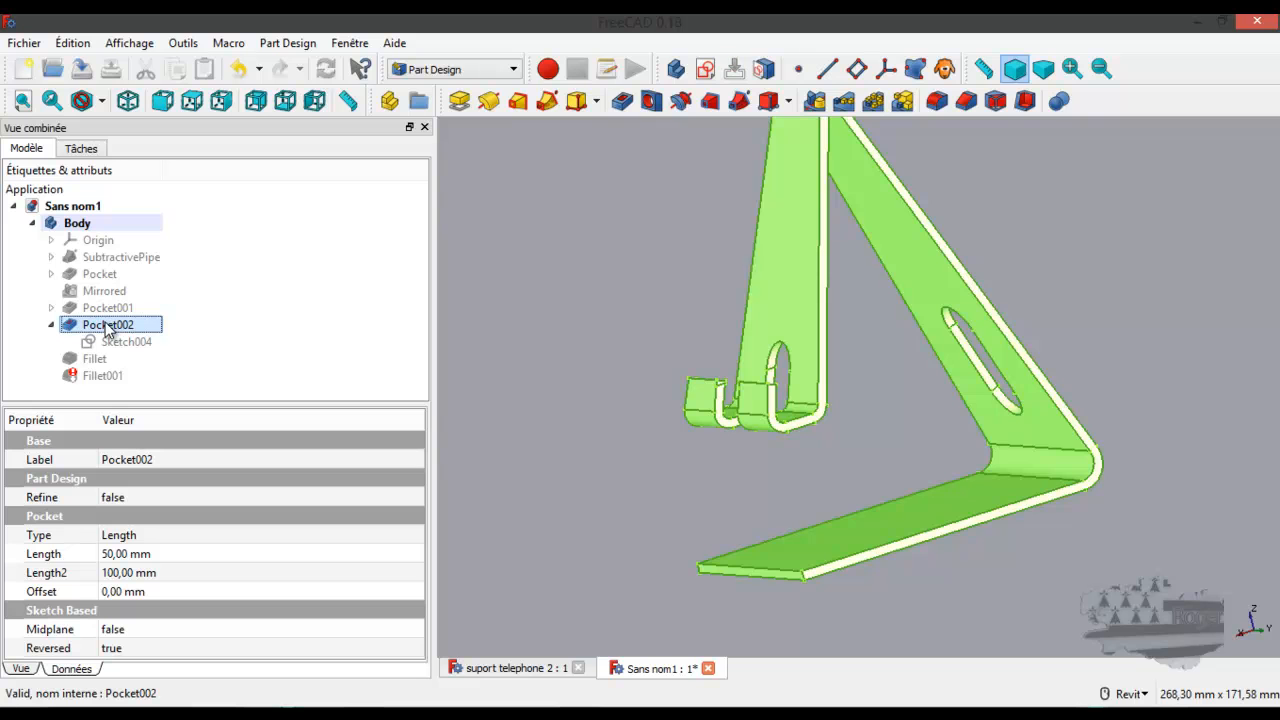
click(100, 376)
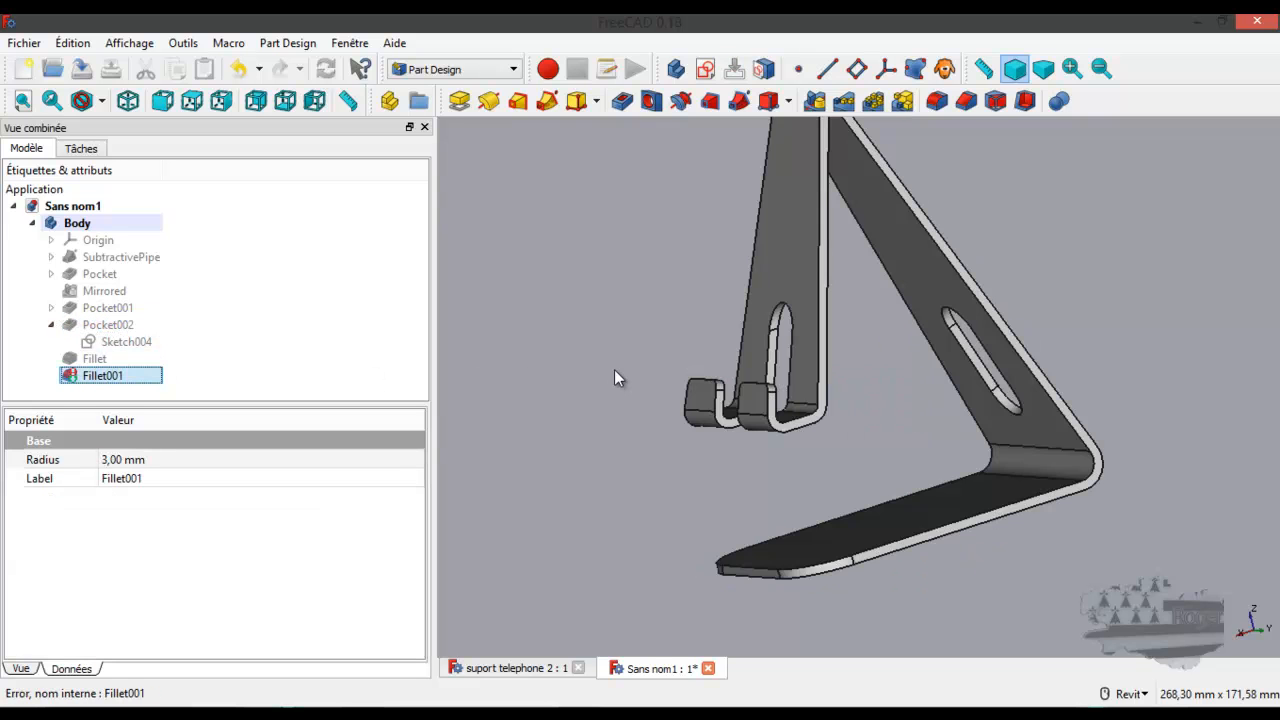
scroll(617, 378, down, 2)
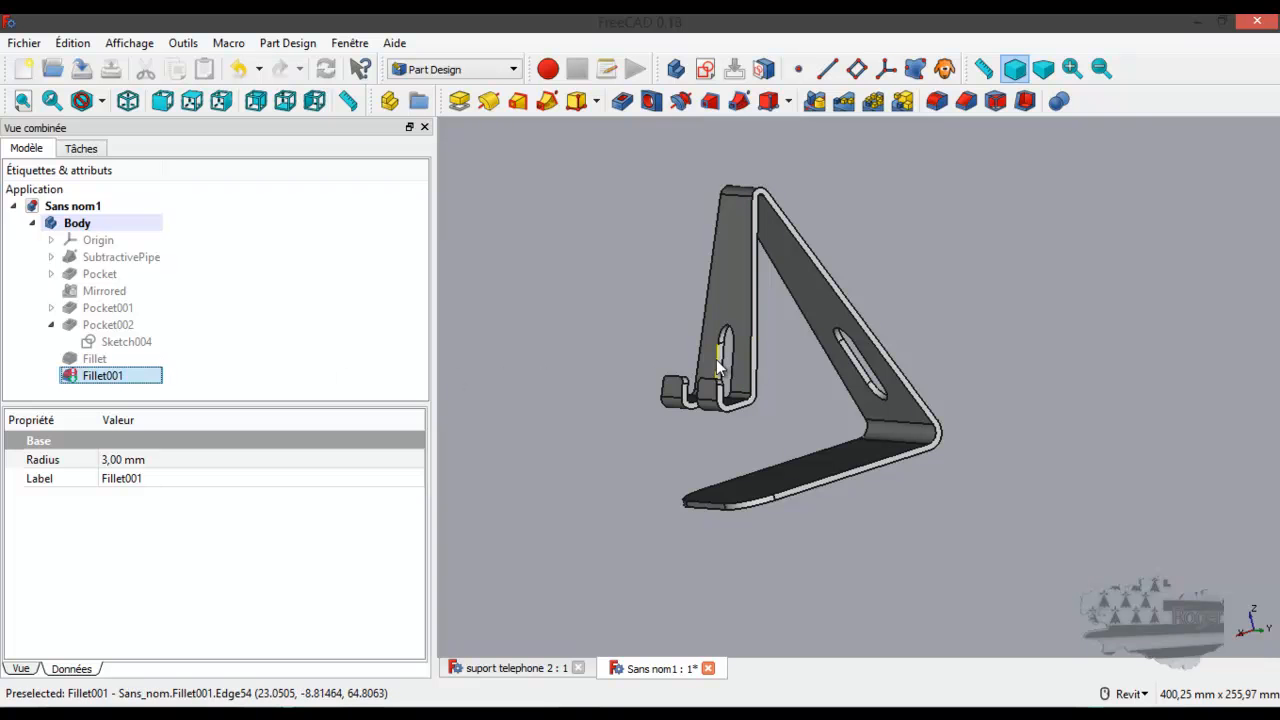
shift+middle_drag(726, 359, 751, 351)
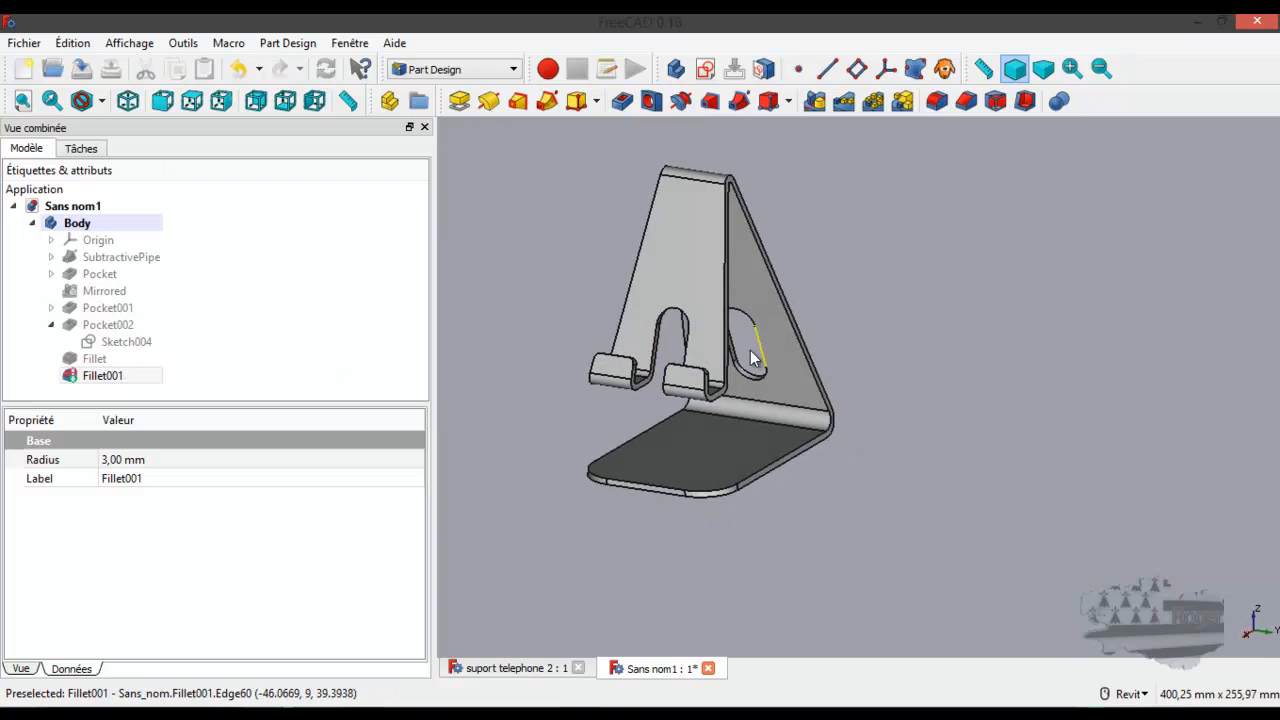
click(104, 380)
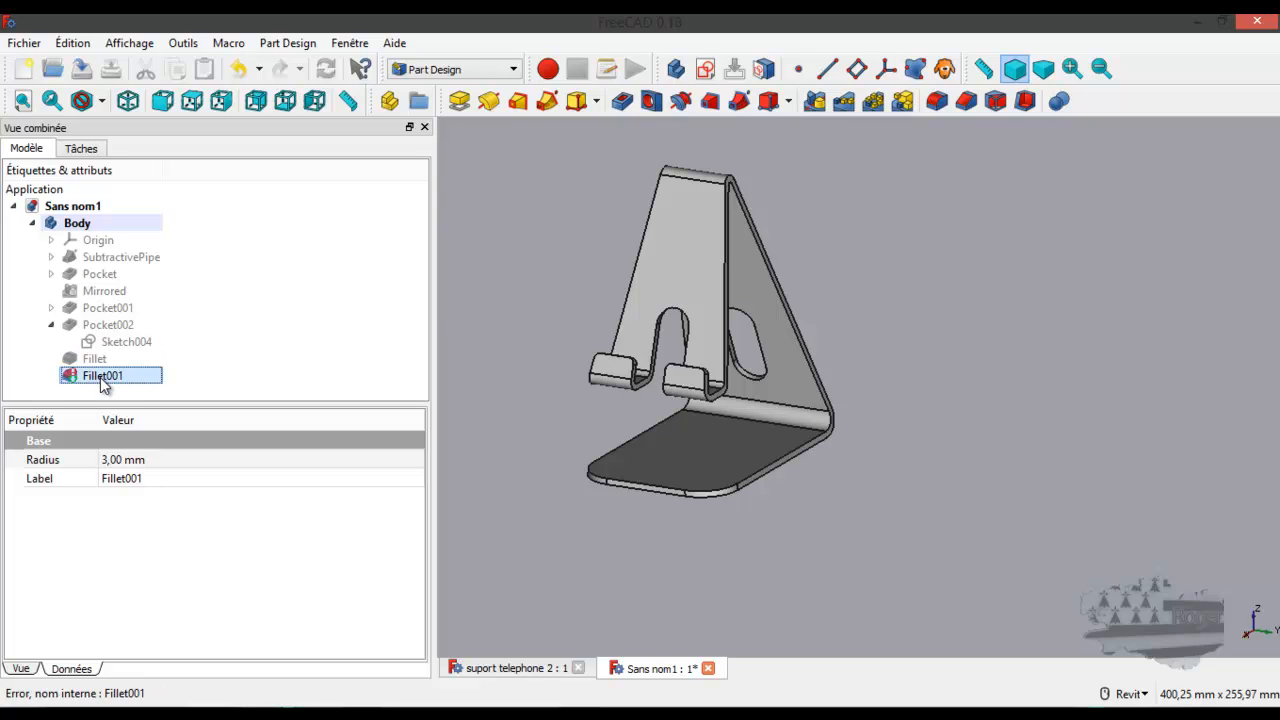
key(Delete)
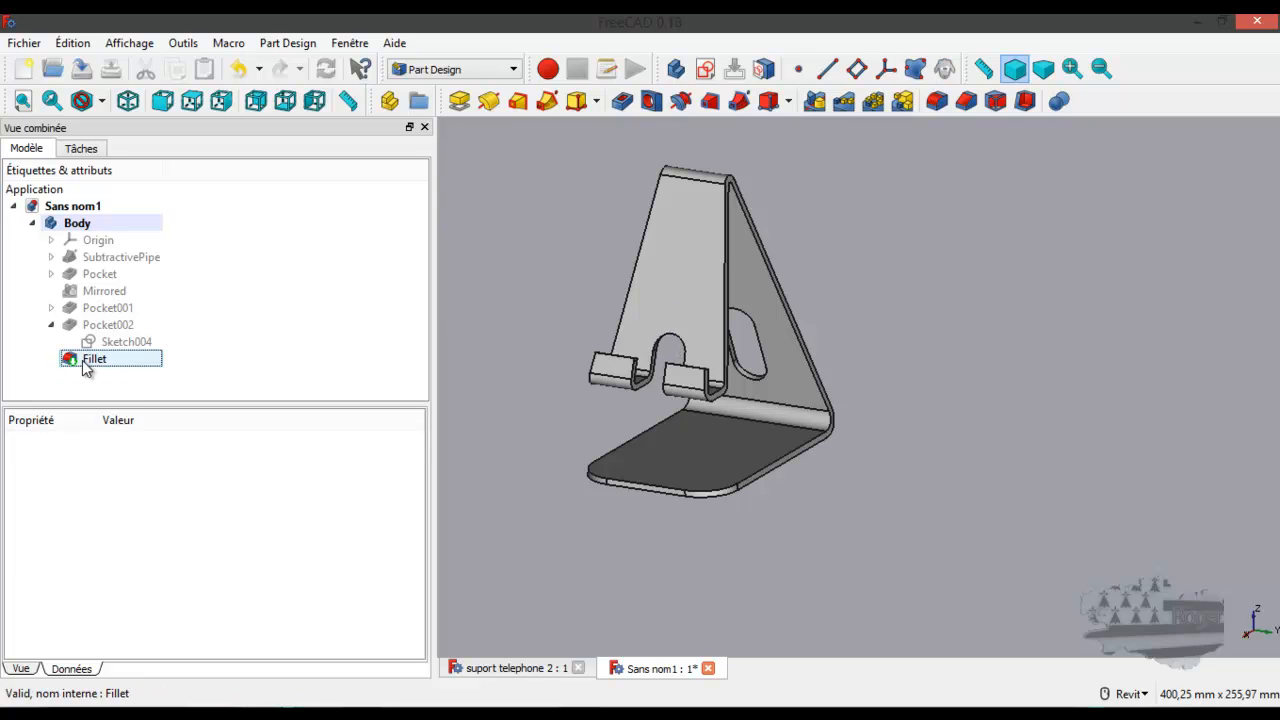
Fillet the four upper corner edges of the two front lip tabs with a 2 mm radius.
scroll(657, 381, up, 5)
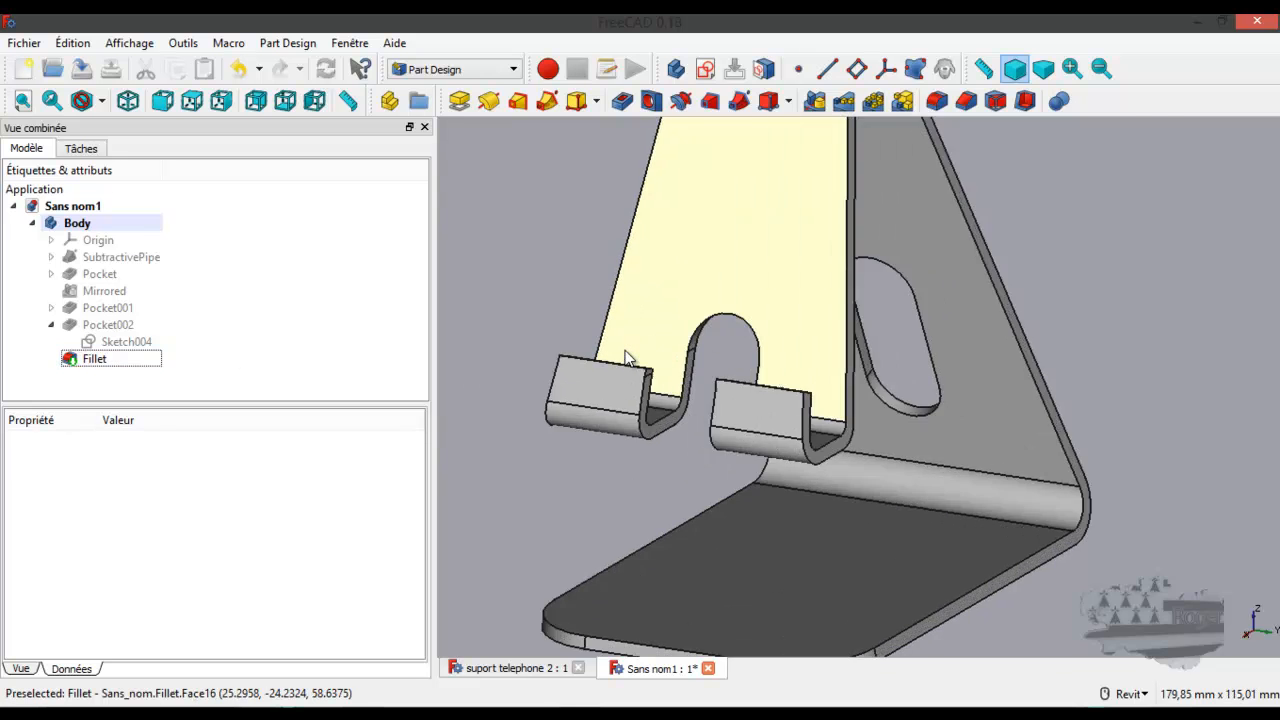
click(677, 396)
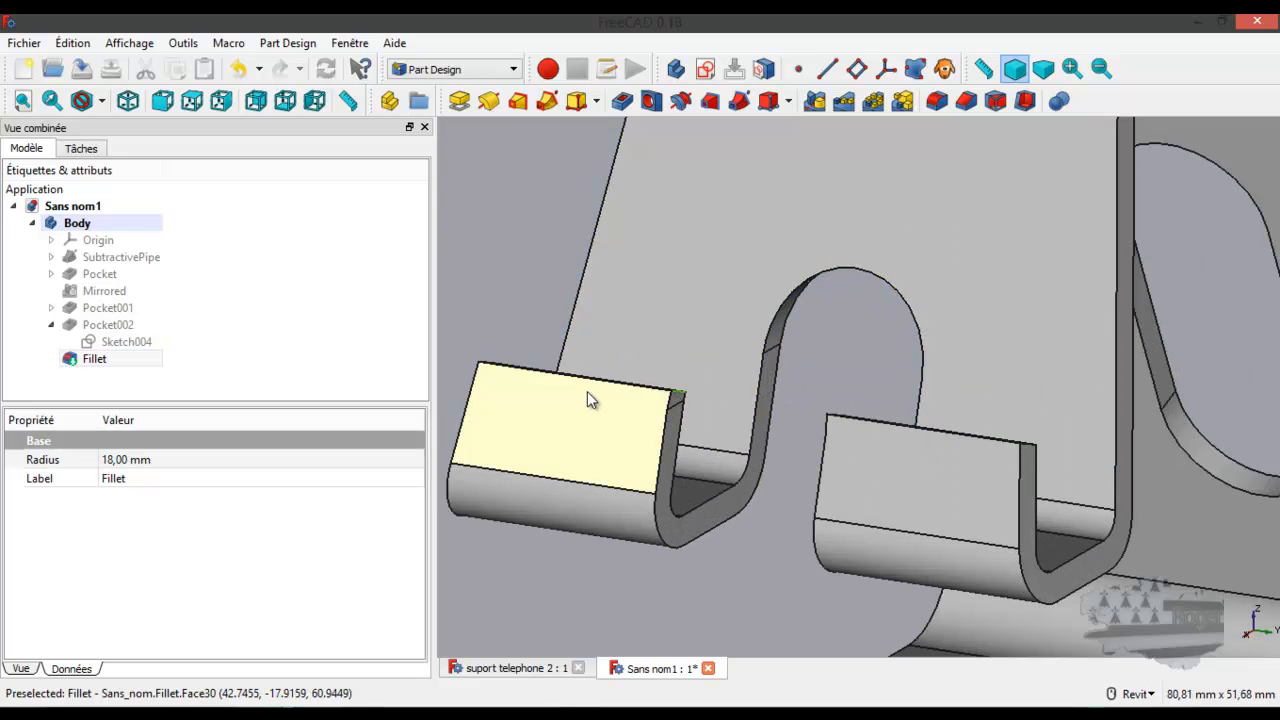
shift+middle_drag(596, 392, 600, 457)
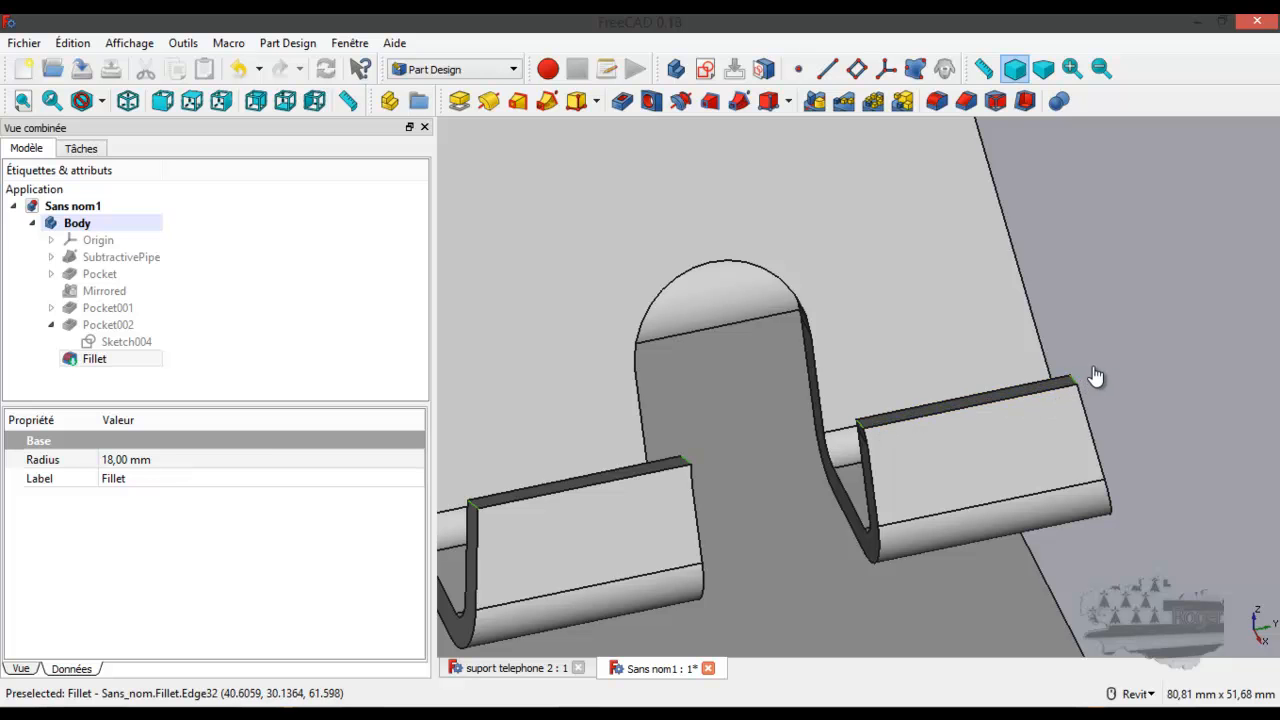
click(937, 101)
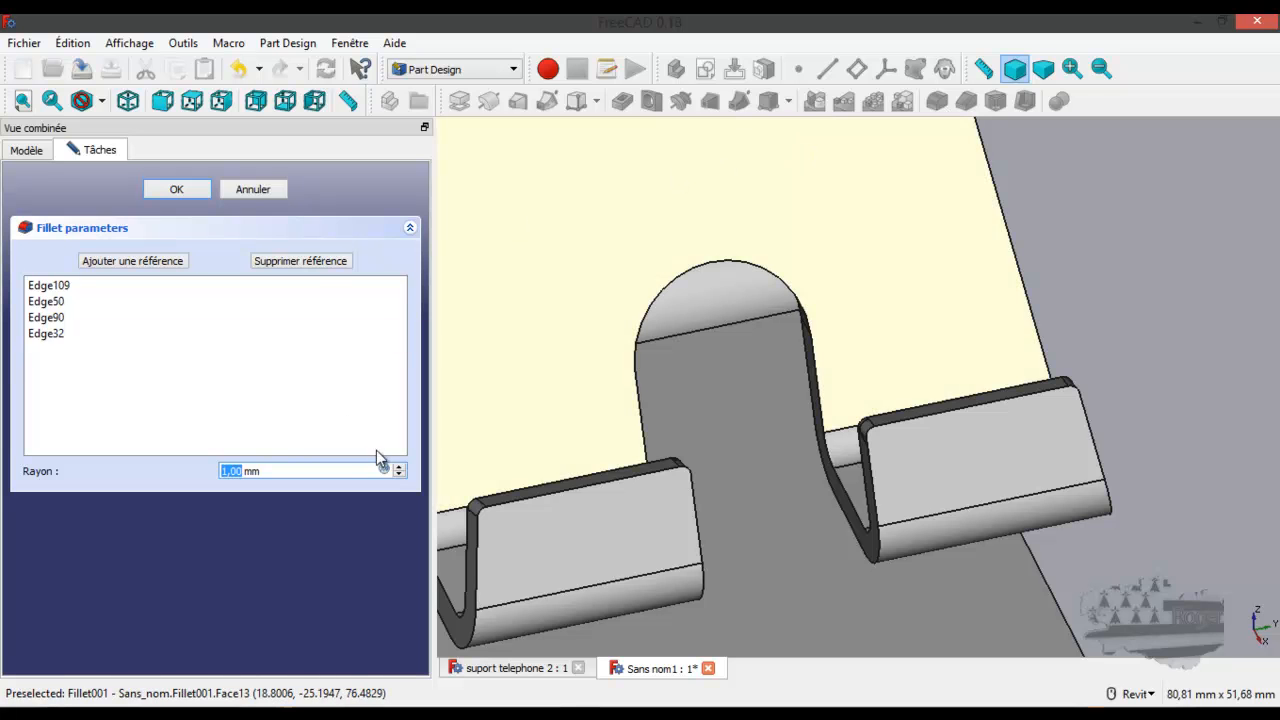
text(2)
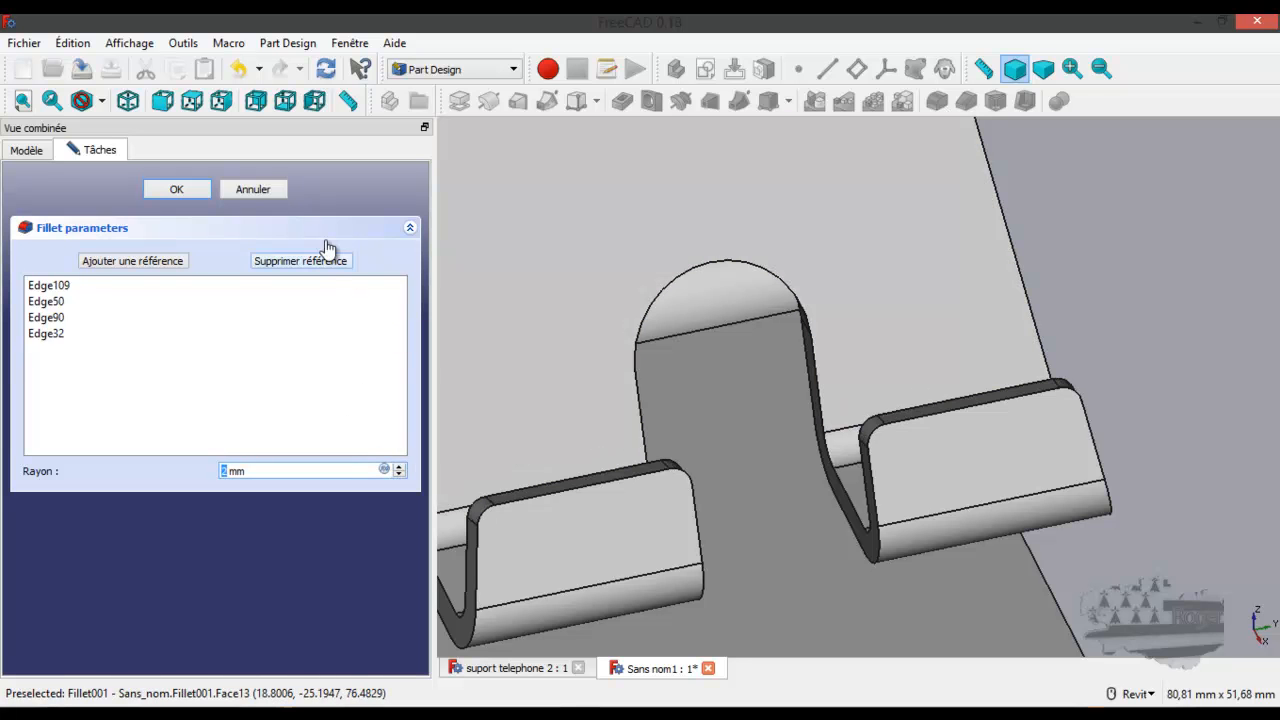
click(176, 189)
scroll(686, 380, down, 5)
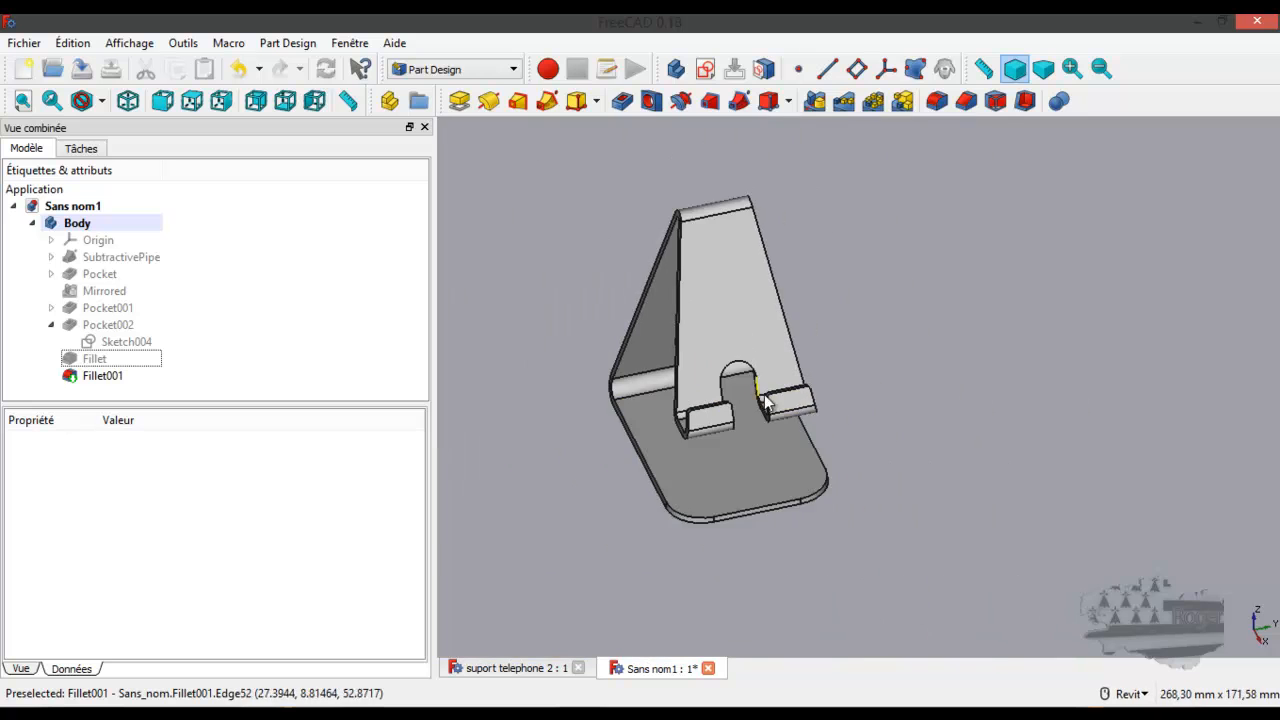
shift+middle_drag(878, 430, 694, 373)
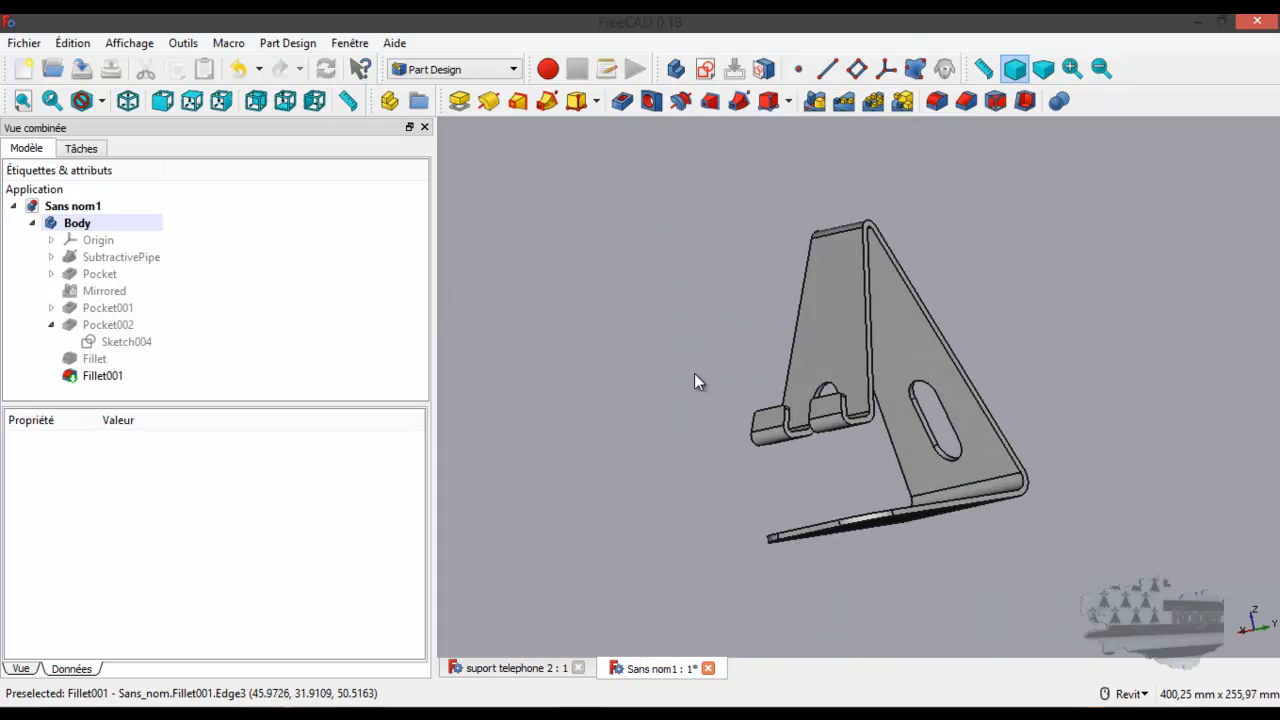
shift+middle_drag(1019, 503, 905, 505)
right_click(984, 258)
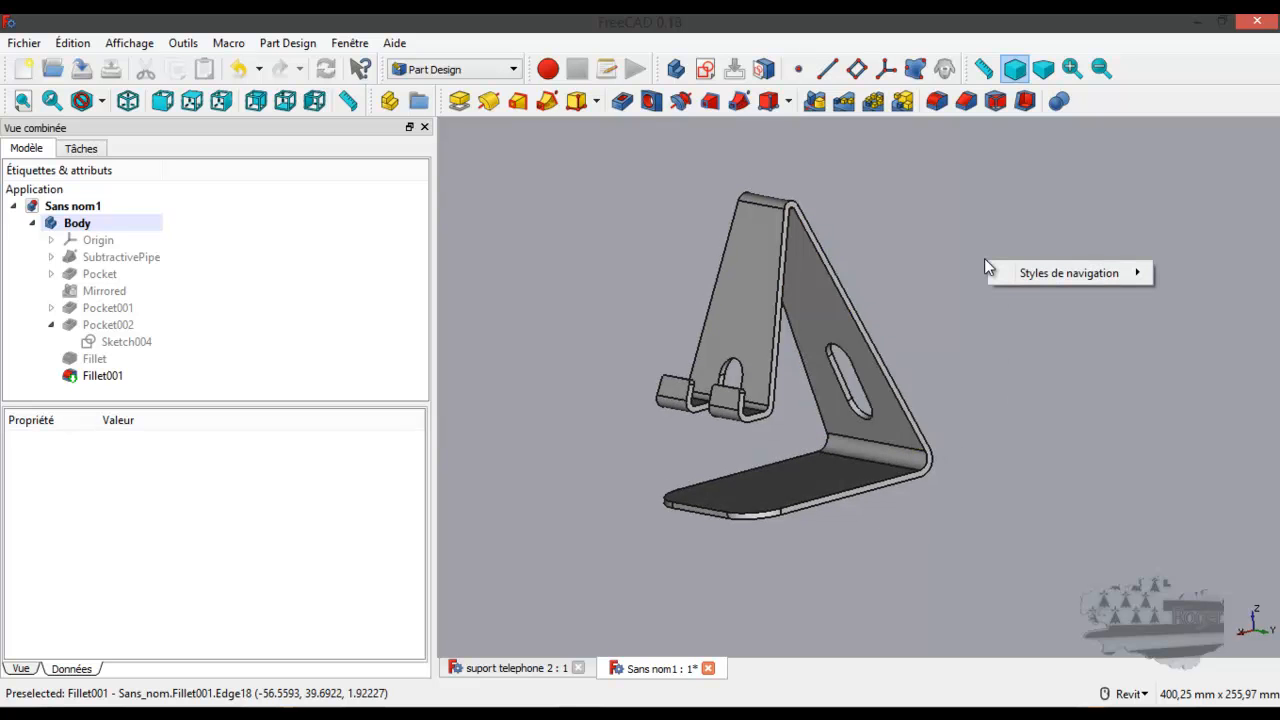
click(967, 260)
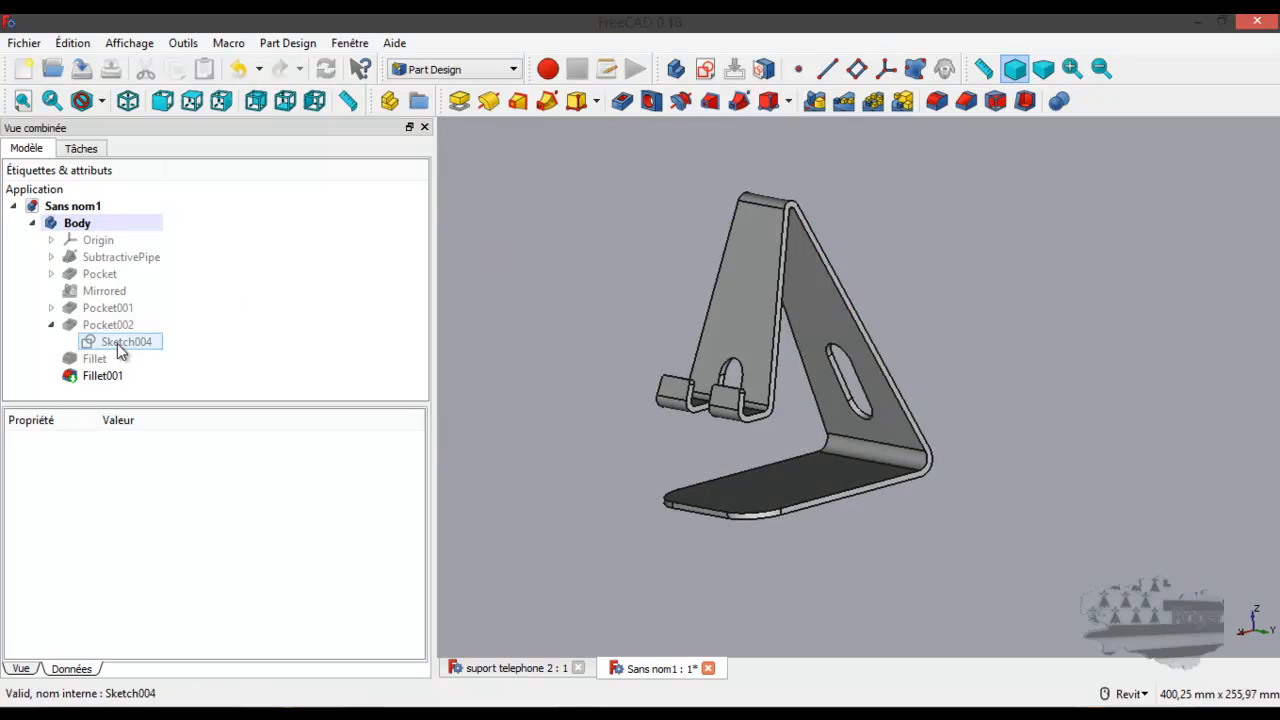
Set the body's display material to Plastique and close the display properties.
right_click(95, 222)
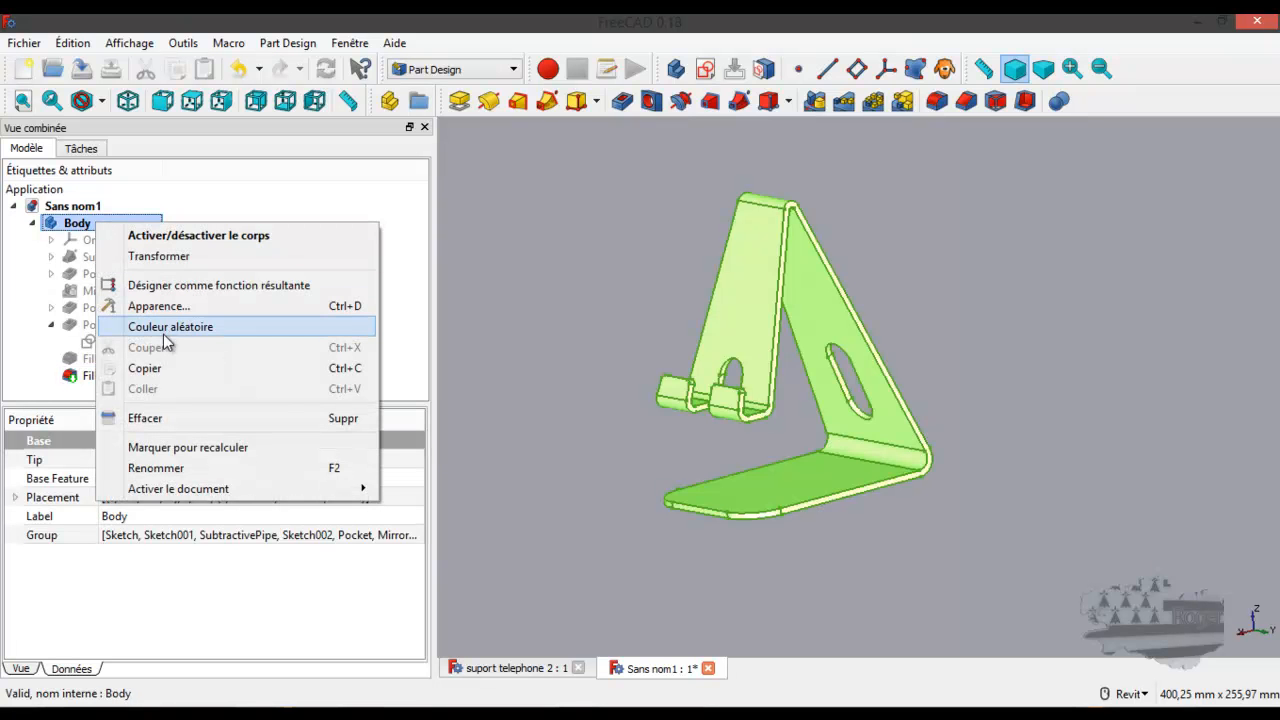
click(165, 307)
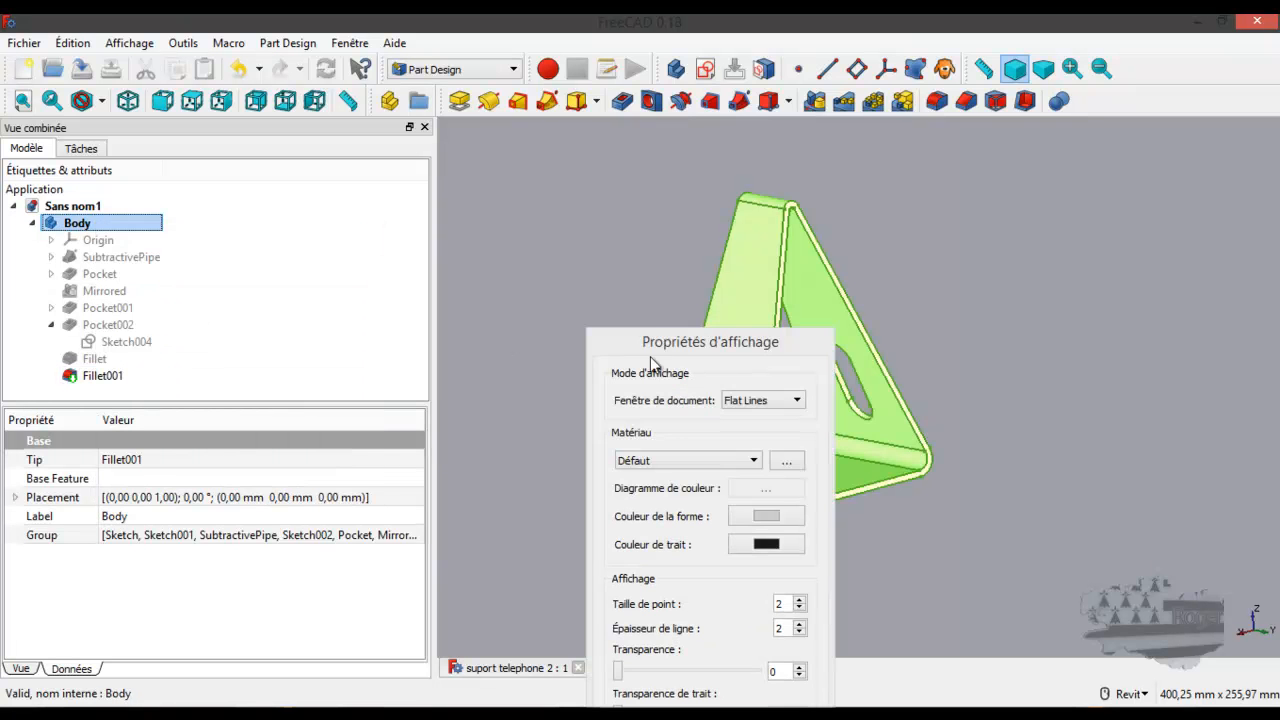
drag(715, 346, 497, 178)
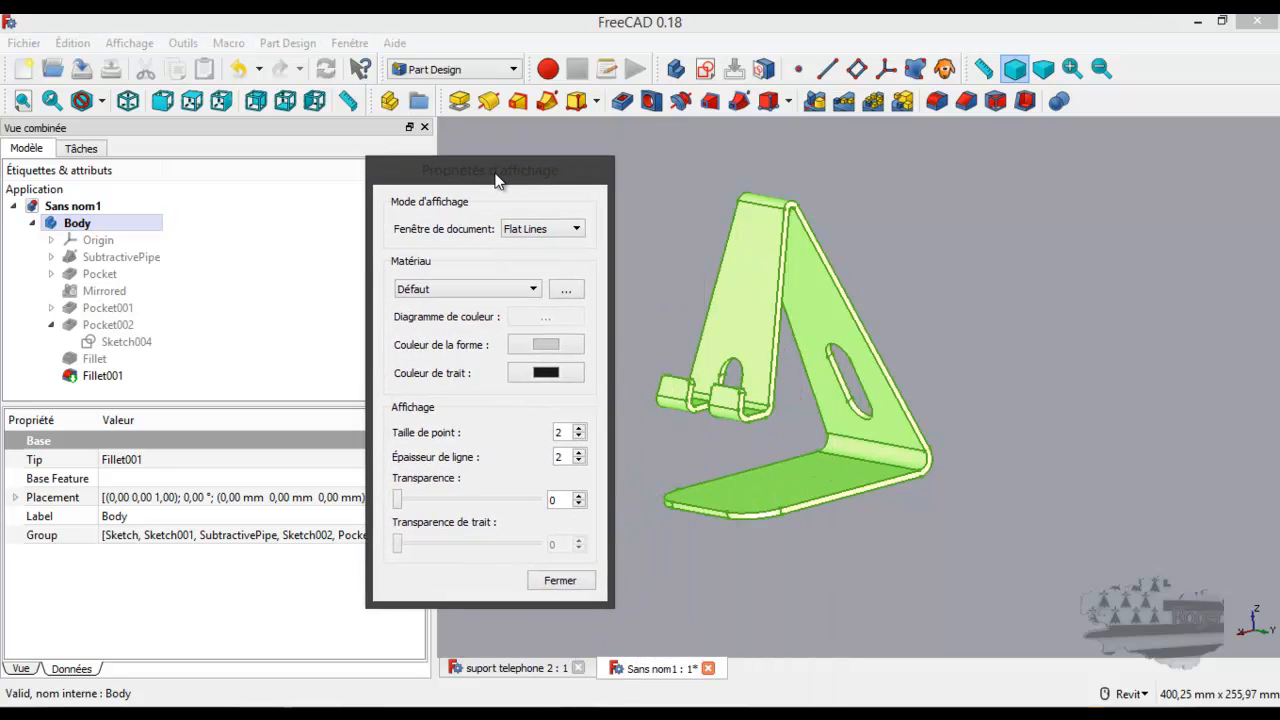
click(535, 290)
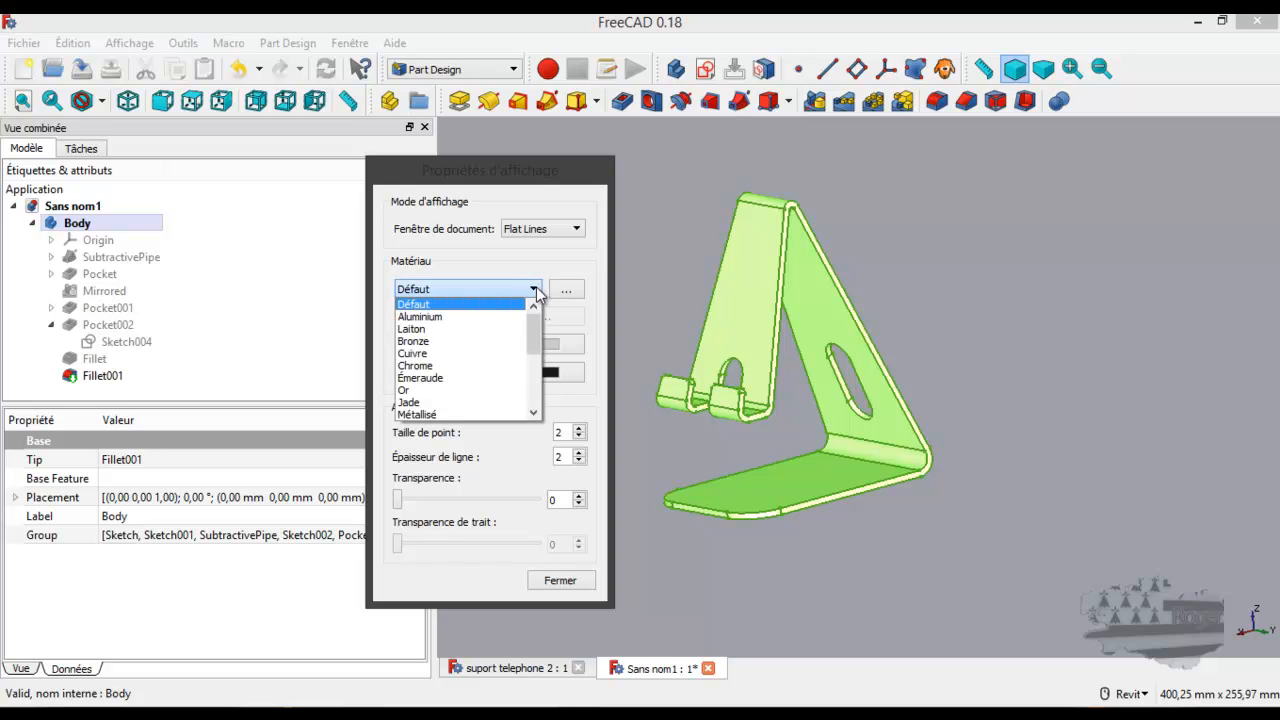
scroll(458, 360, down, 1)
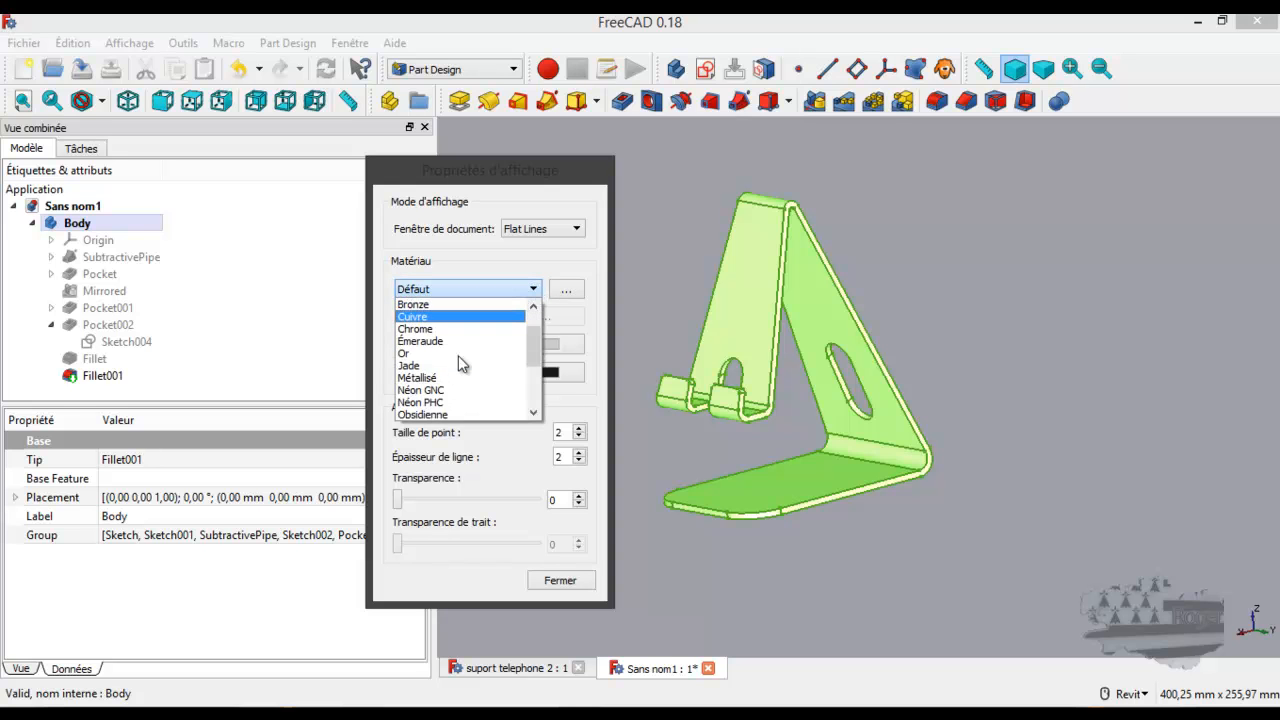
scroll(458, 362, down, 1)
scroll(458, 364, down, 1)
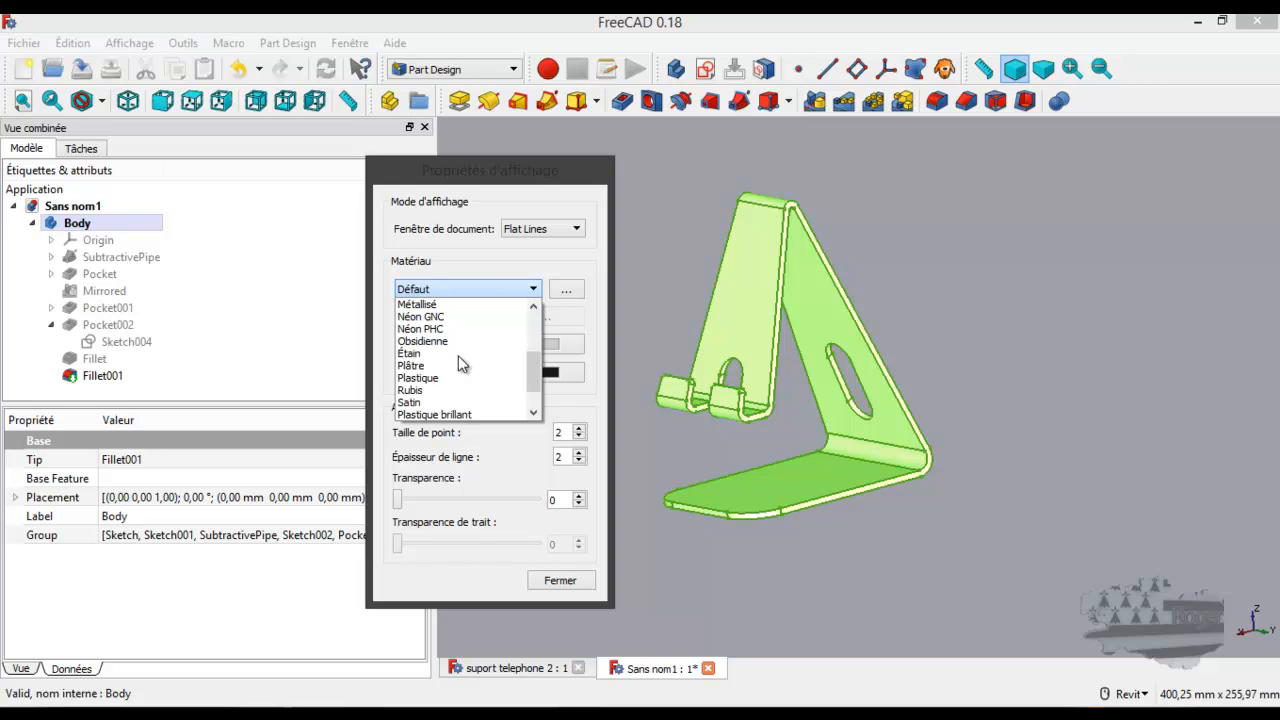
click(447, 380)
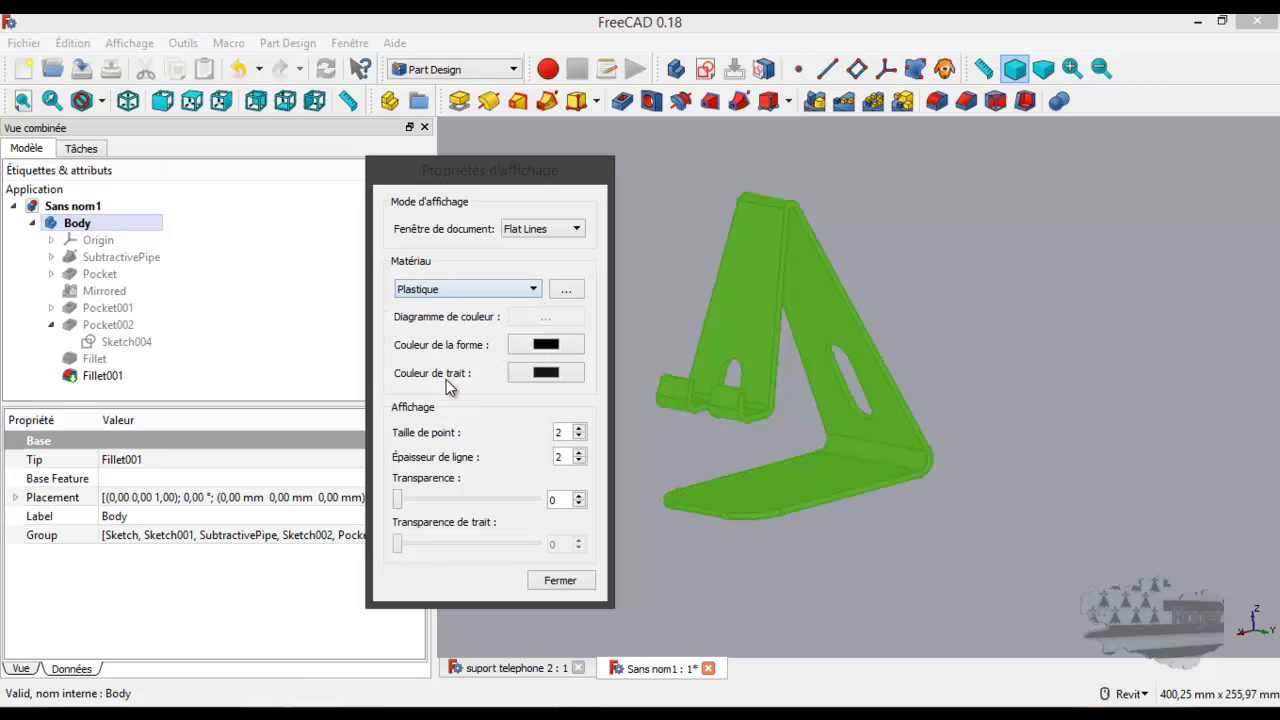
click(561, 581)
click(581, 464)
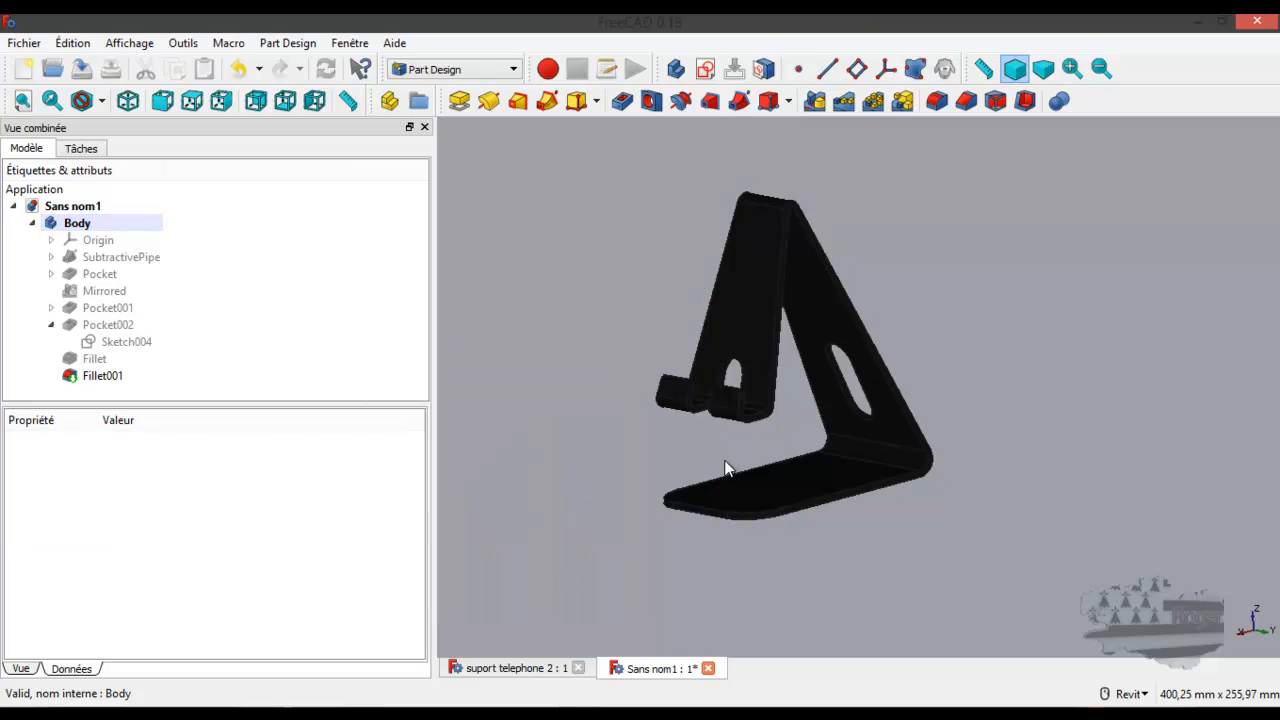
mouse_move(991, 509)
shift+middle_down()
mouse_move(857, 523)
mouse_move(769, 466)
mouse_move(720, 491)
mouse_move(997, 497)
shift+middle_up()
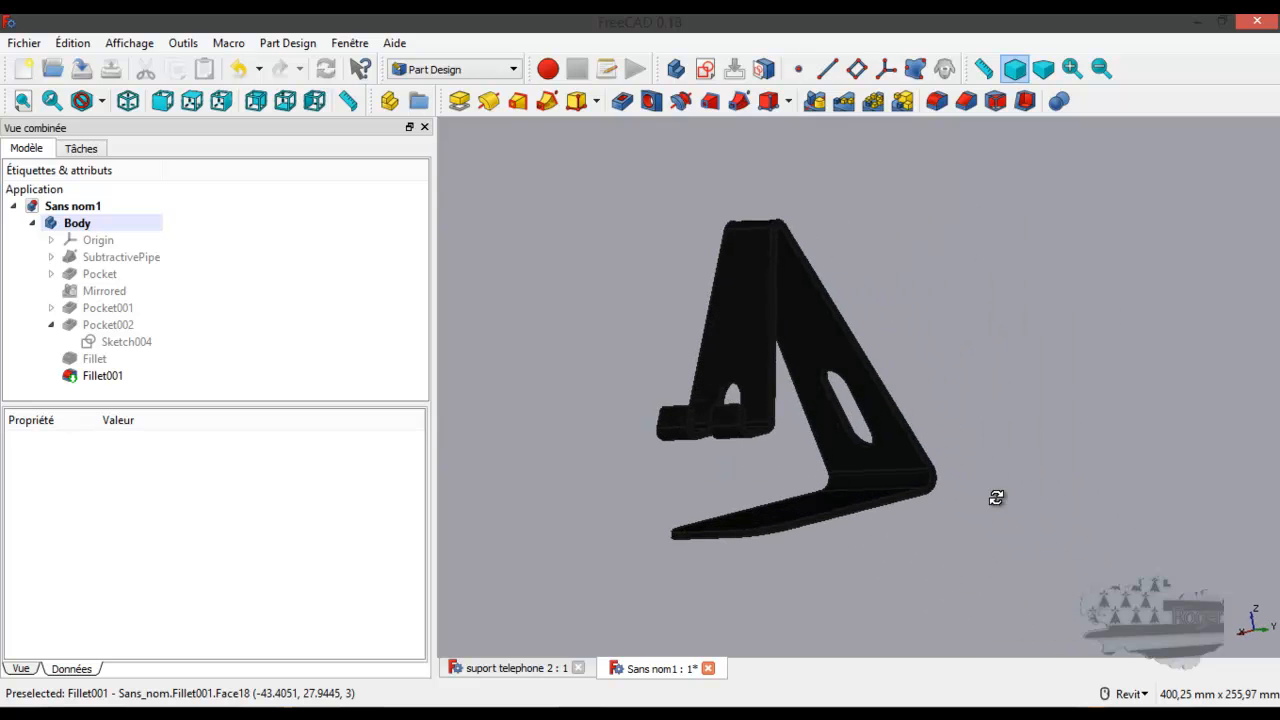
Reopen the body's display properties, try the Acier material, and change it to Satin.
click(84, 223)
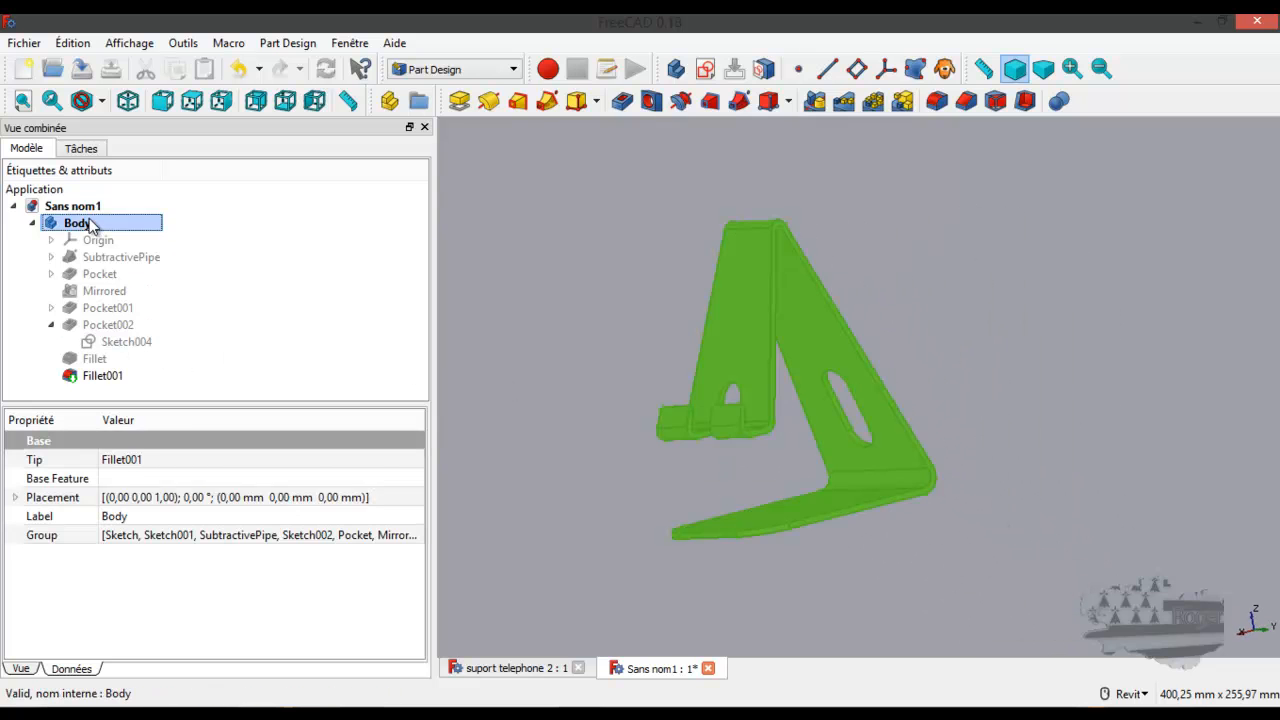
right_click(90, 219)
click(172, 303)
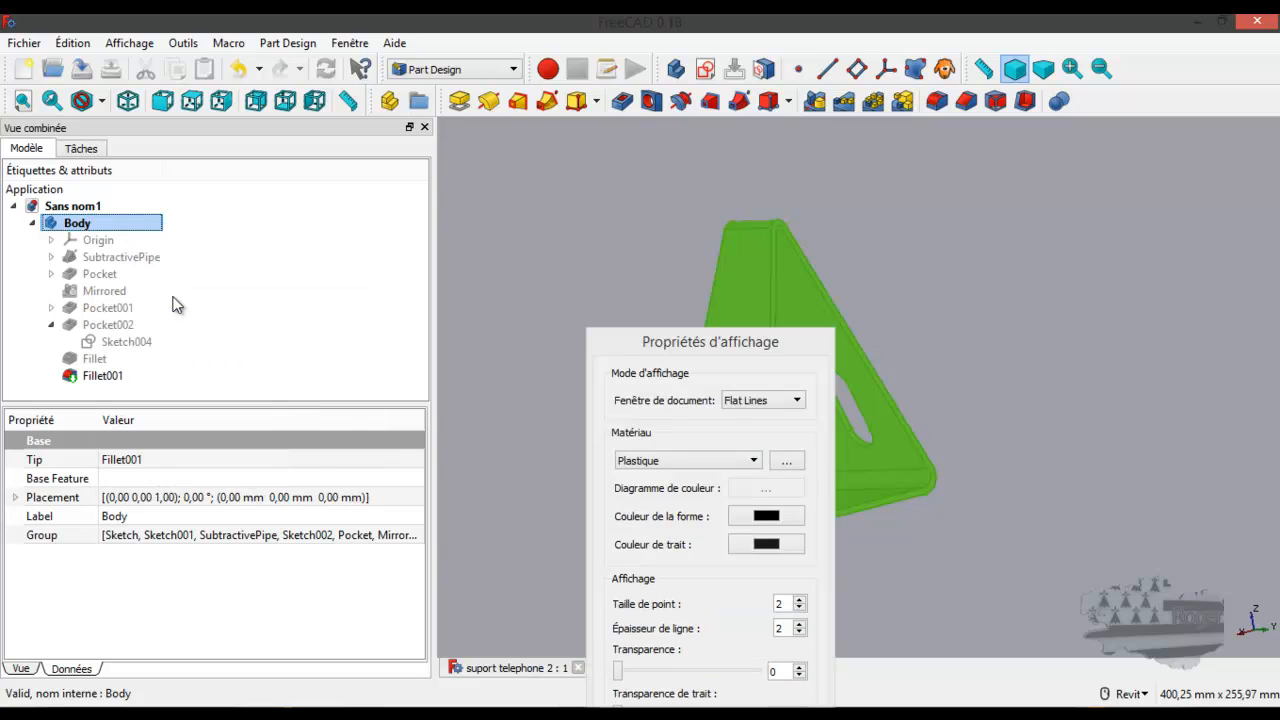
click(735, 466)
scroll(726, 495, down, 4)
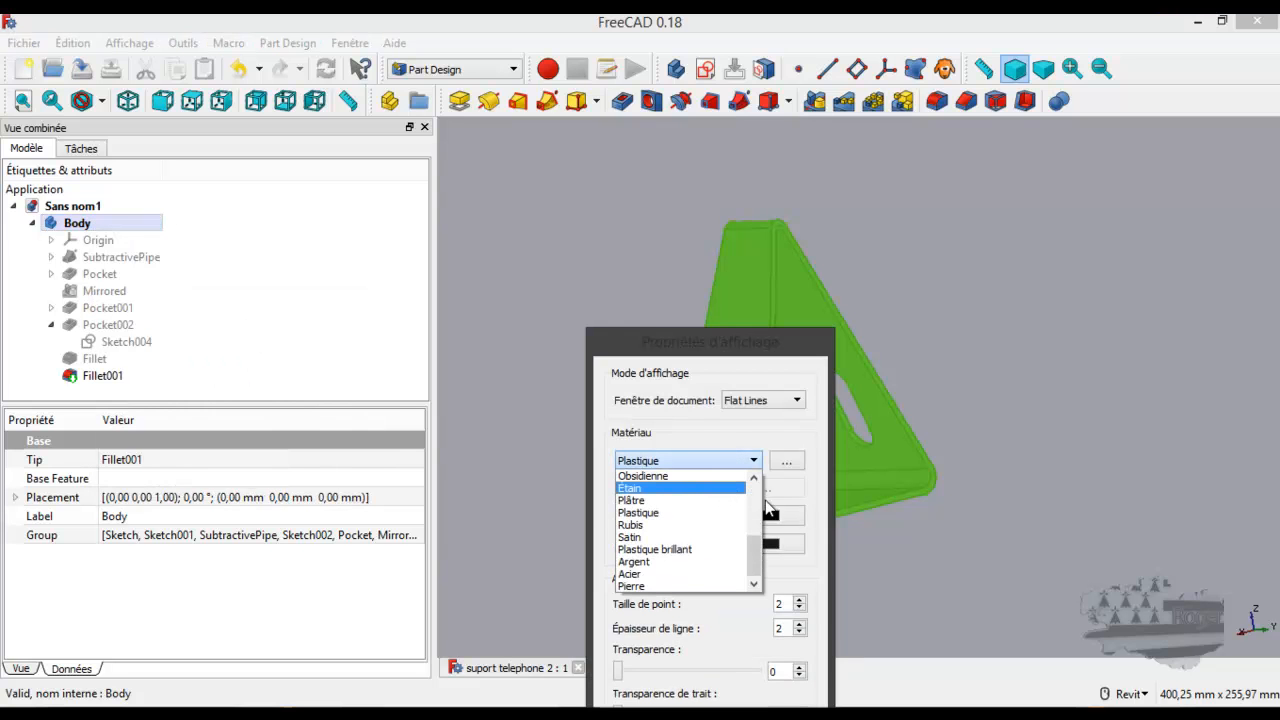
click(683, 574)
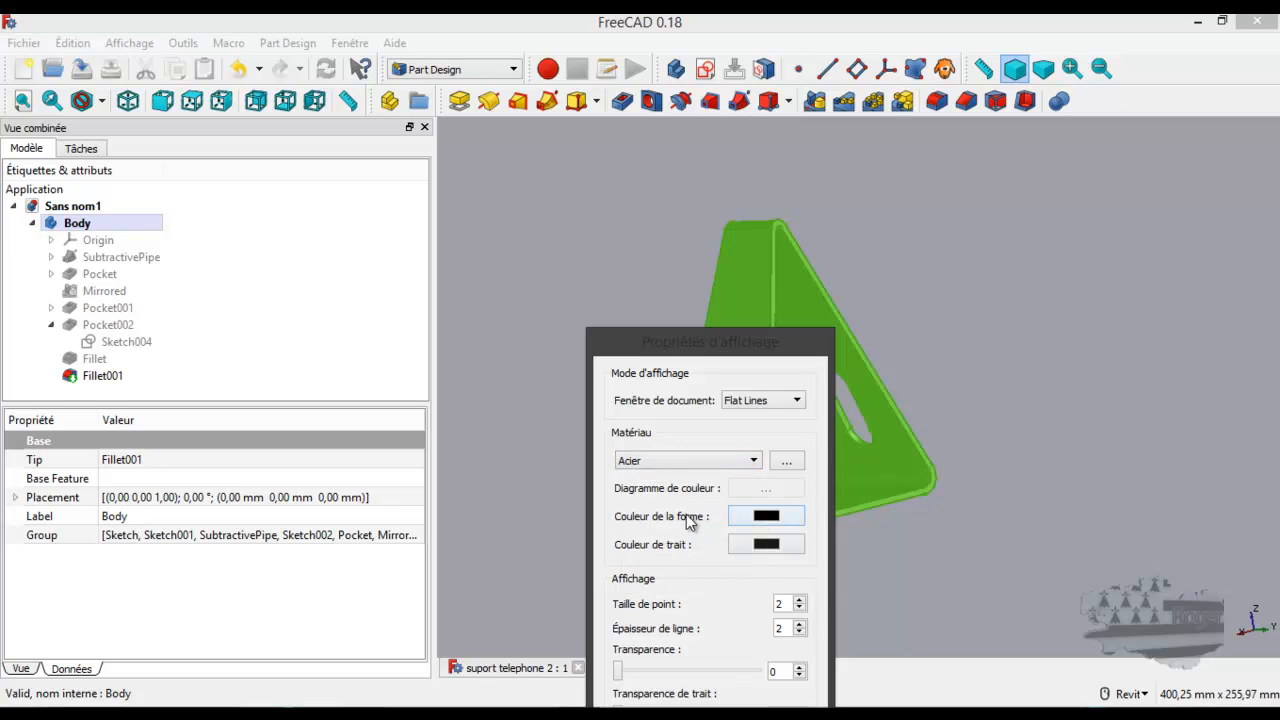
click(660, 462)
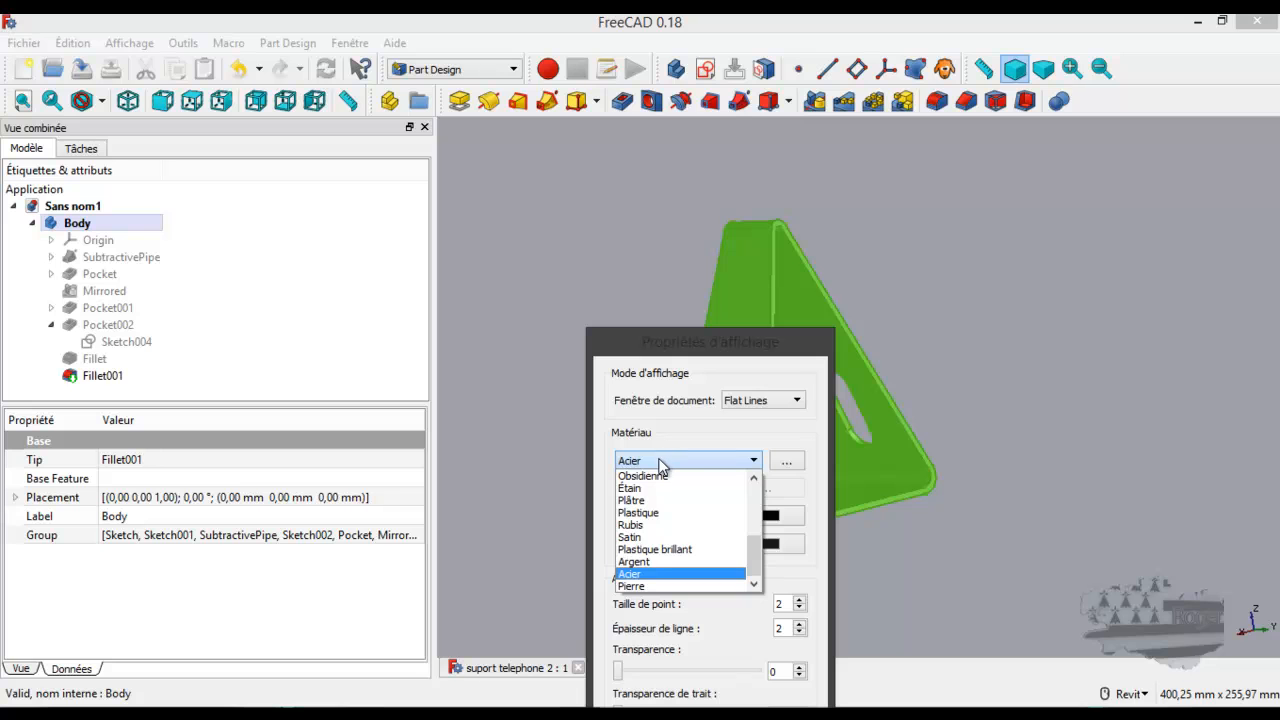
click(645, 538)
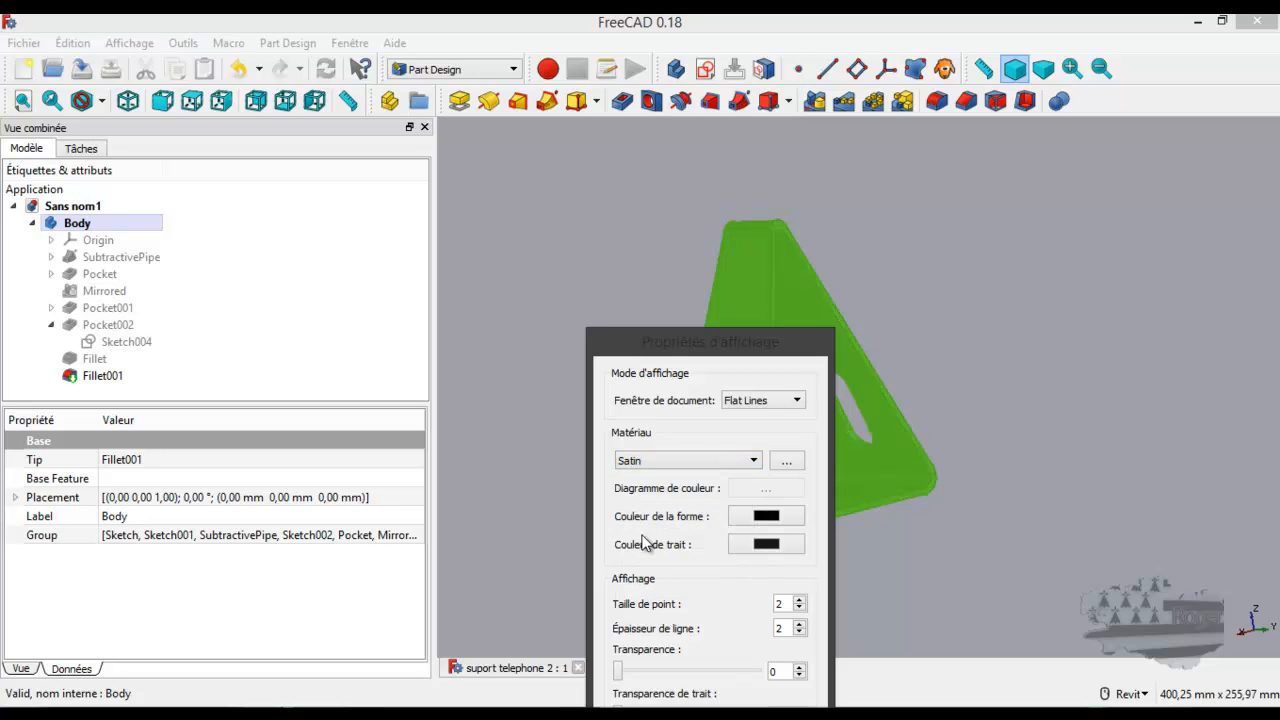
Try the Aluminium display material on the body, change it to Cuivre, and close the display properties.
click(667, 459)
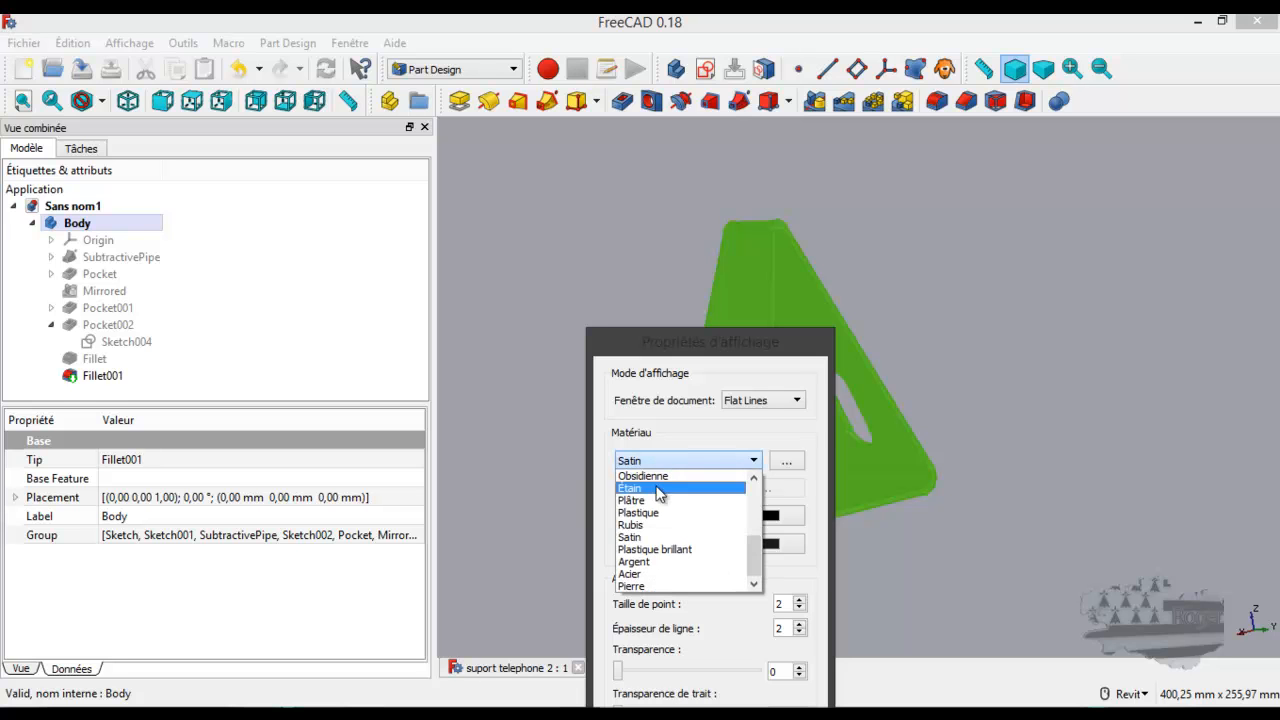
scroll(652, 497, up, 4)
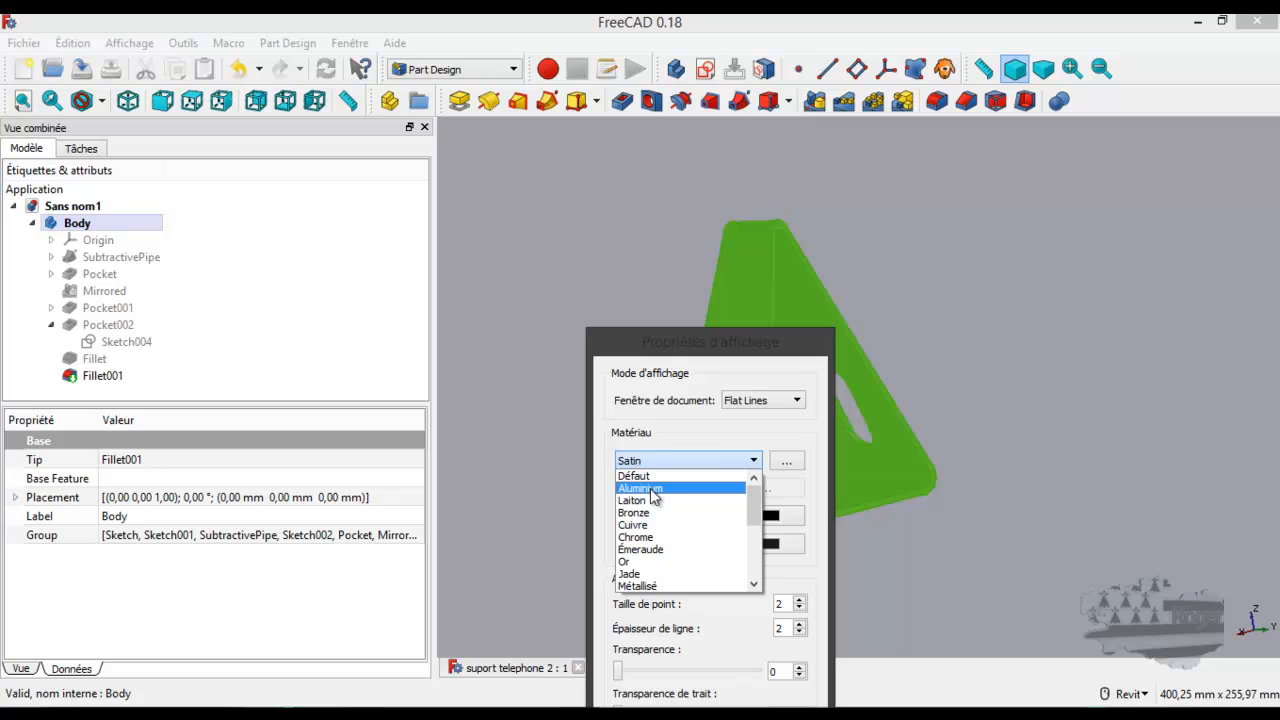
click(654, 488)
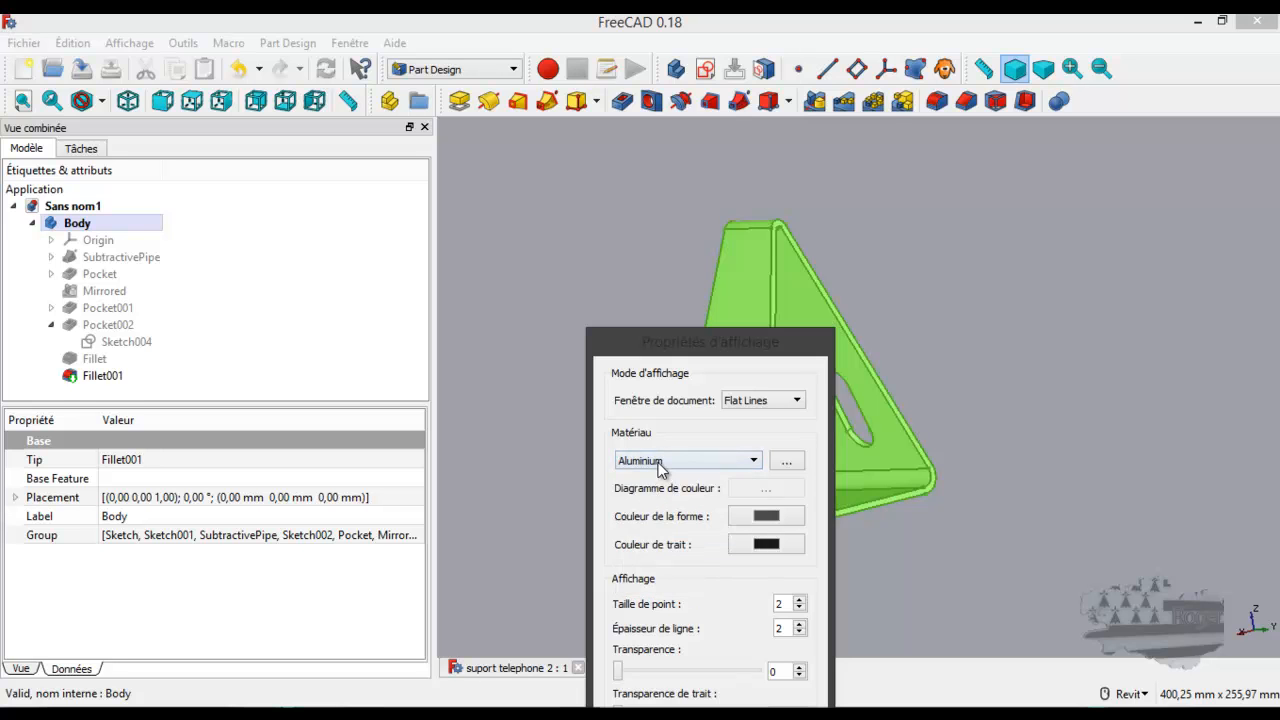
click(659, 462)
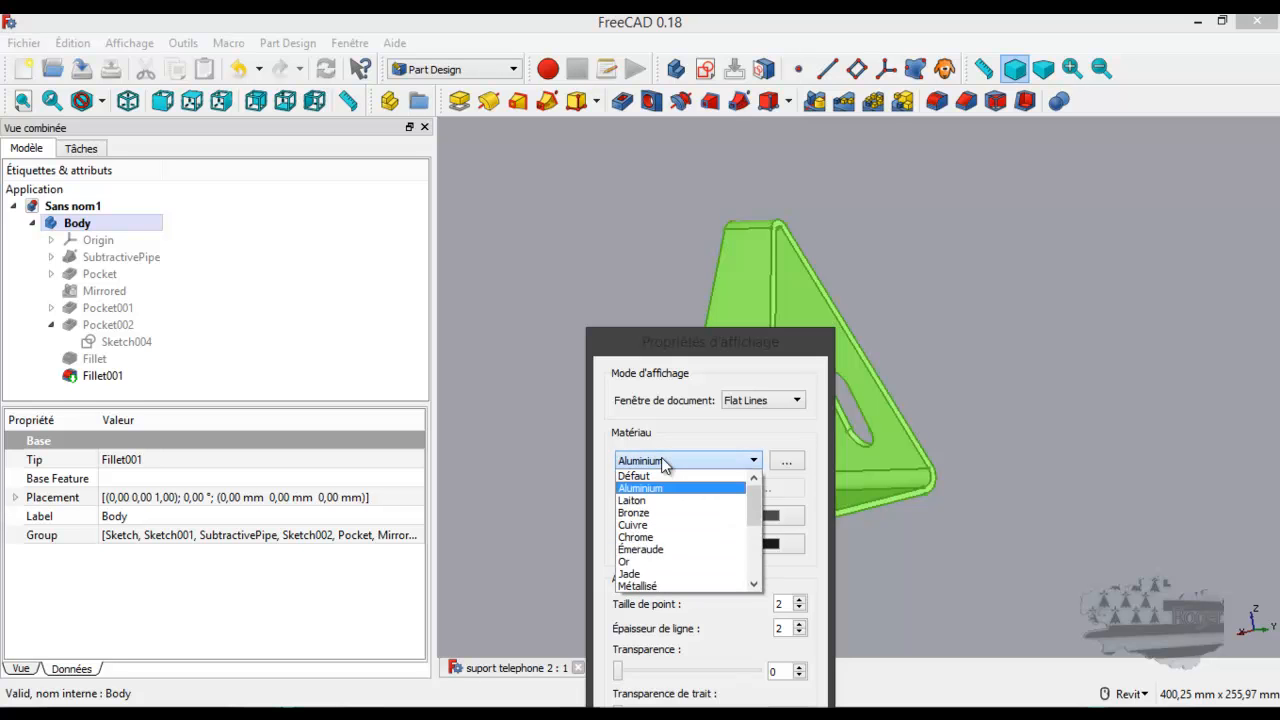
click(659, 526)
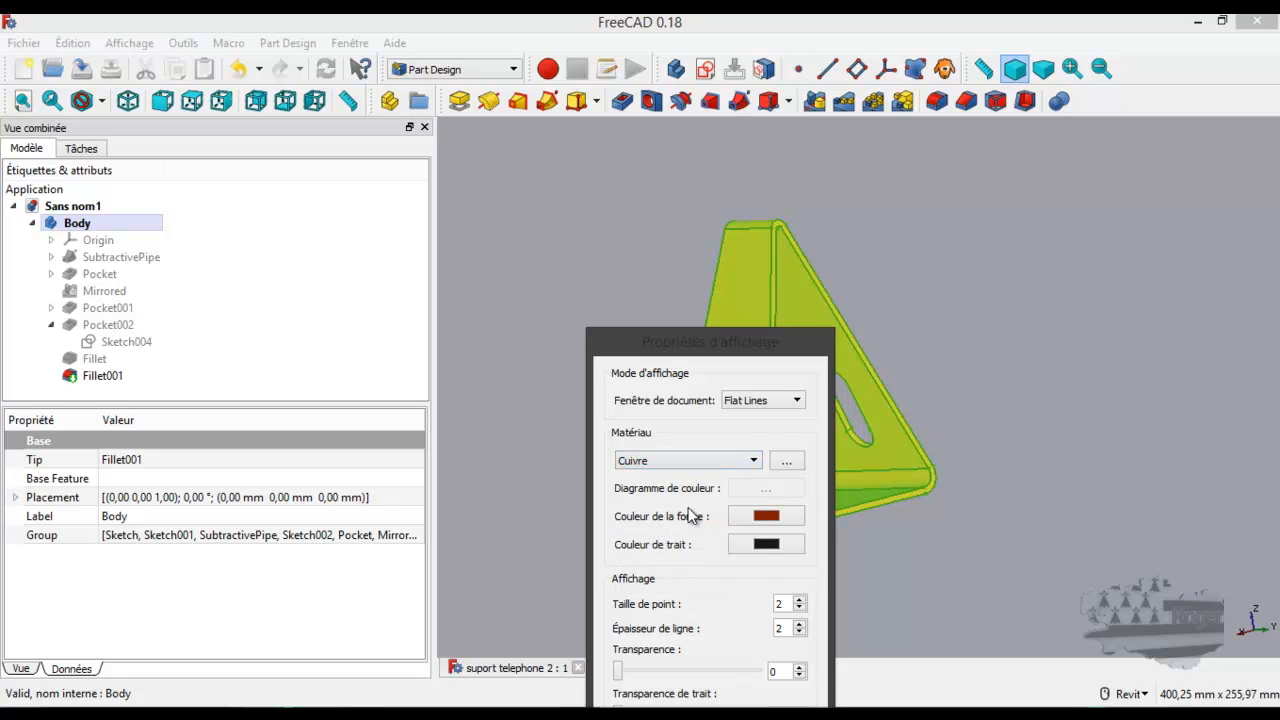
click(983, 450)
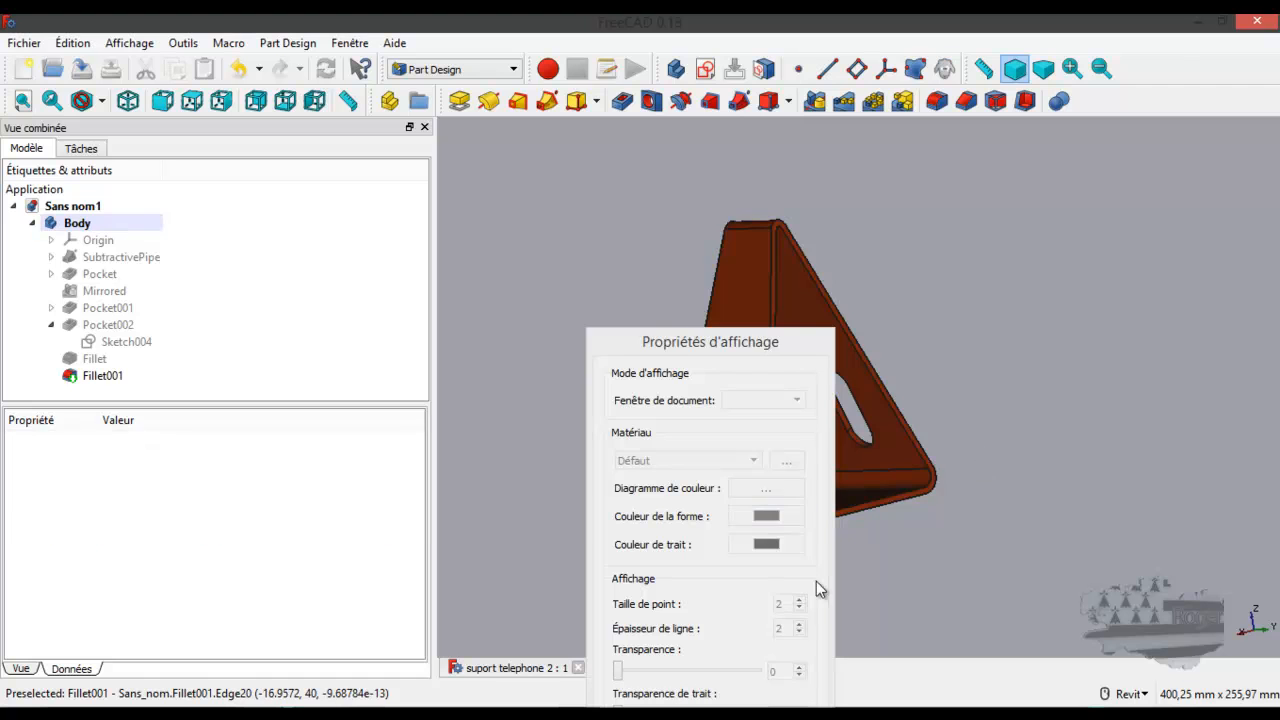
drag(747, 354, 657, 213)
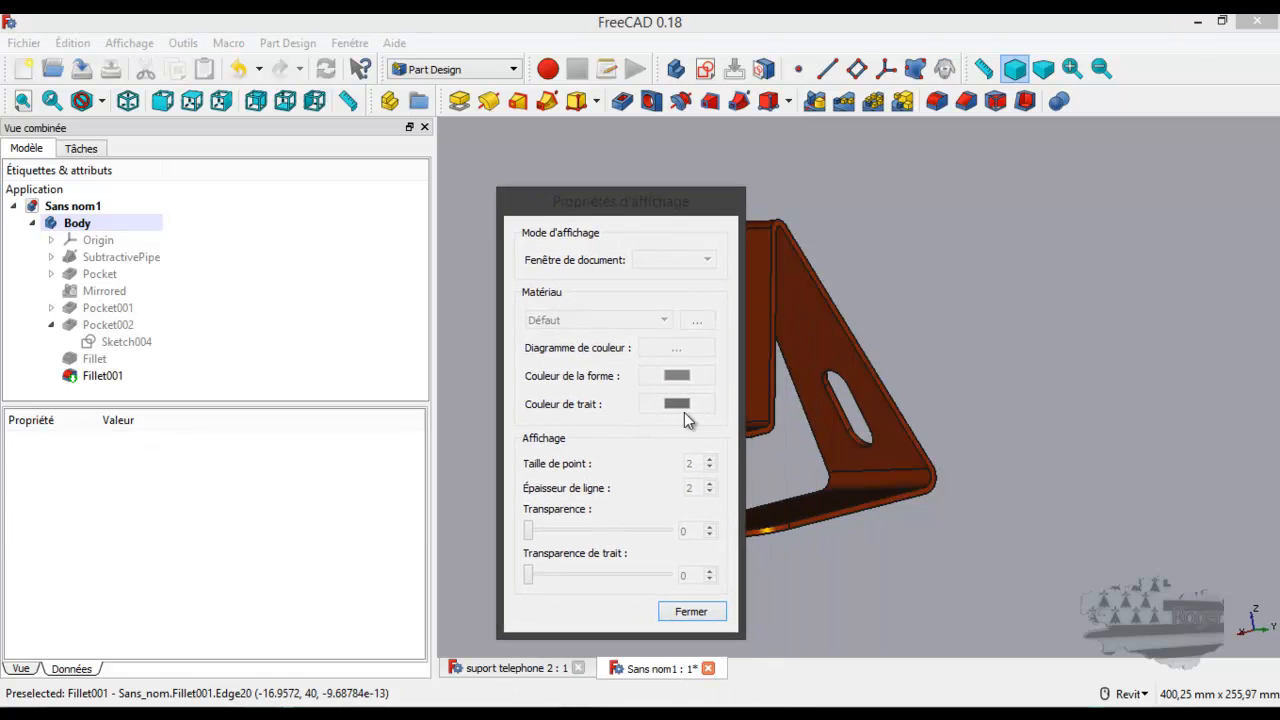
click(690, 612)
shift+middle_drag(857, 541, 1176, 386)
shift+middle_drag(720, 377, 840, 463)
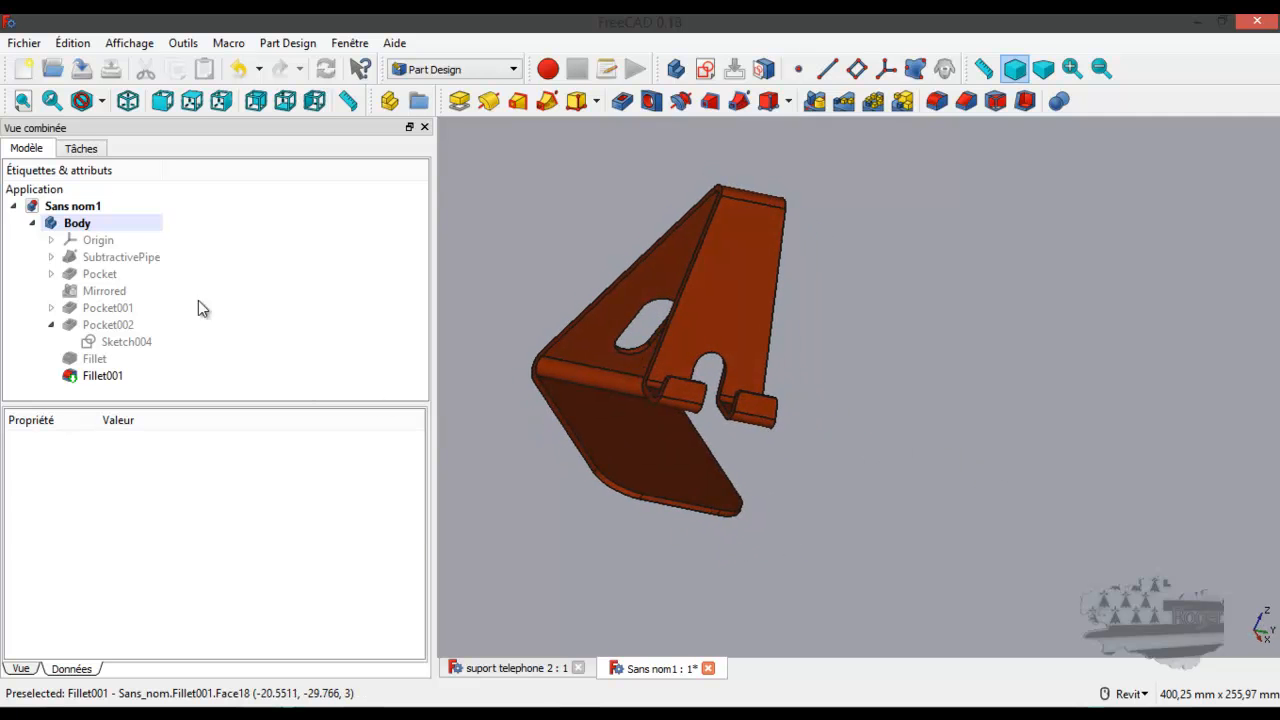
Reset the body's display material to Défaut, set its shape colour to a light blue, and close the display properties.
right_click(96, 227)
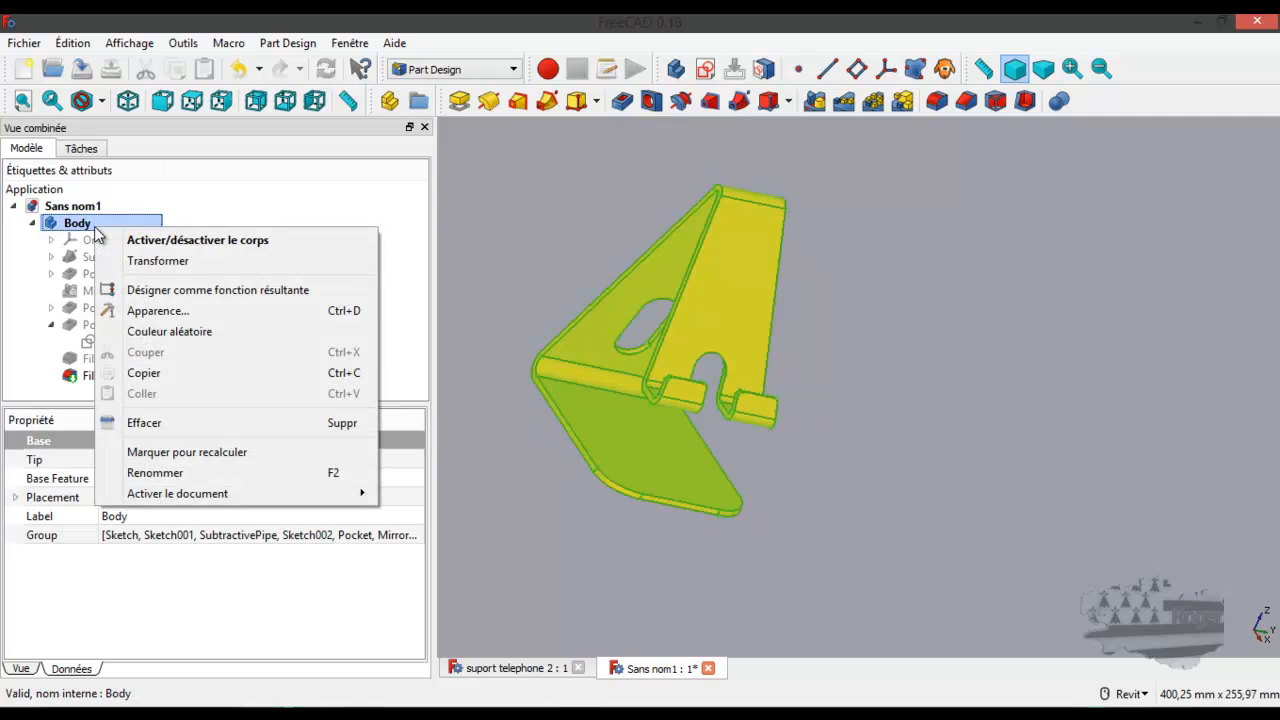
click(157, 314)
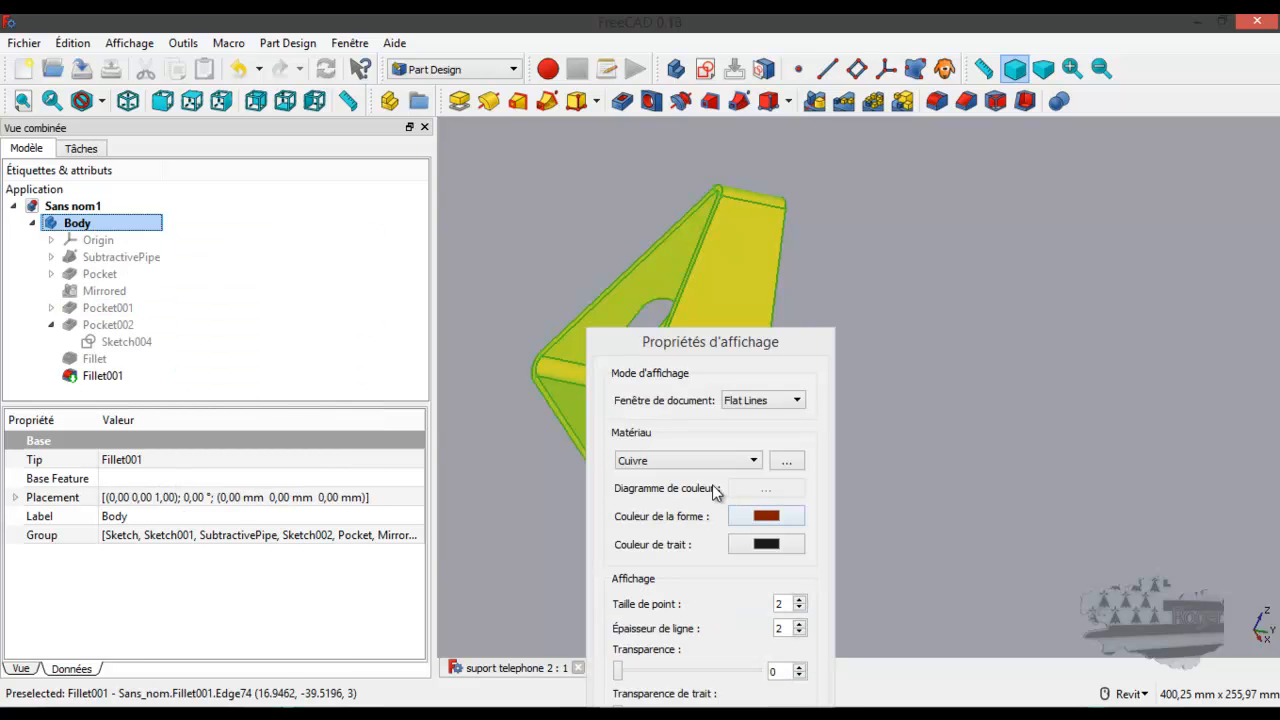
click(699, 462)
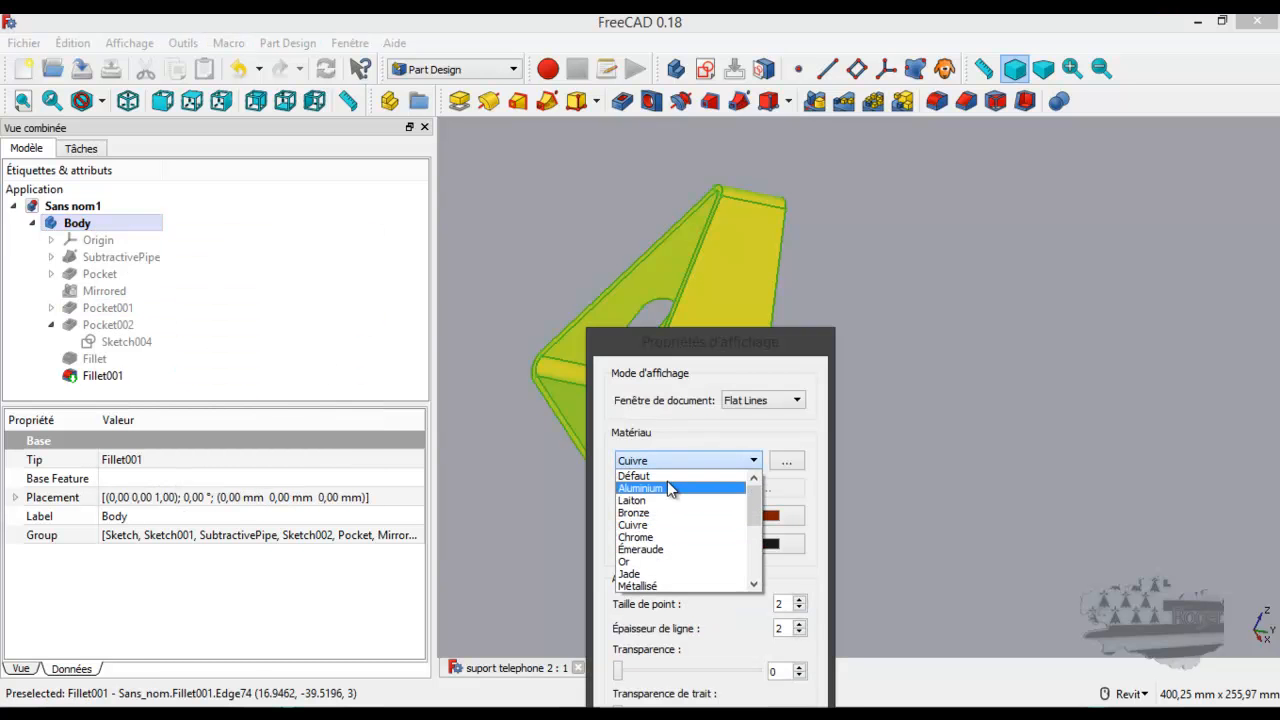
click(667, 477)
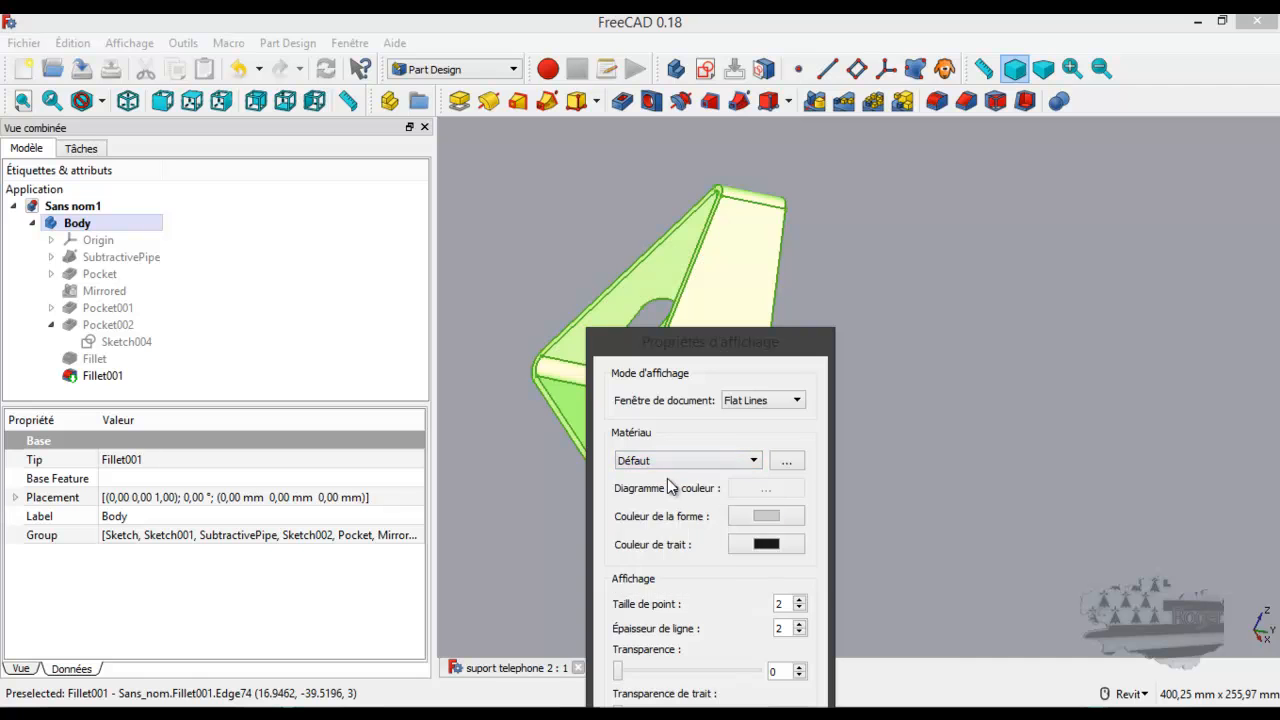
click(776, 512)
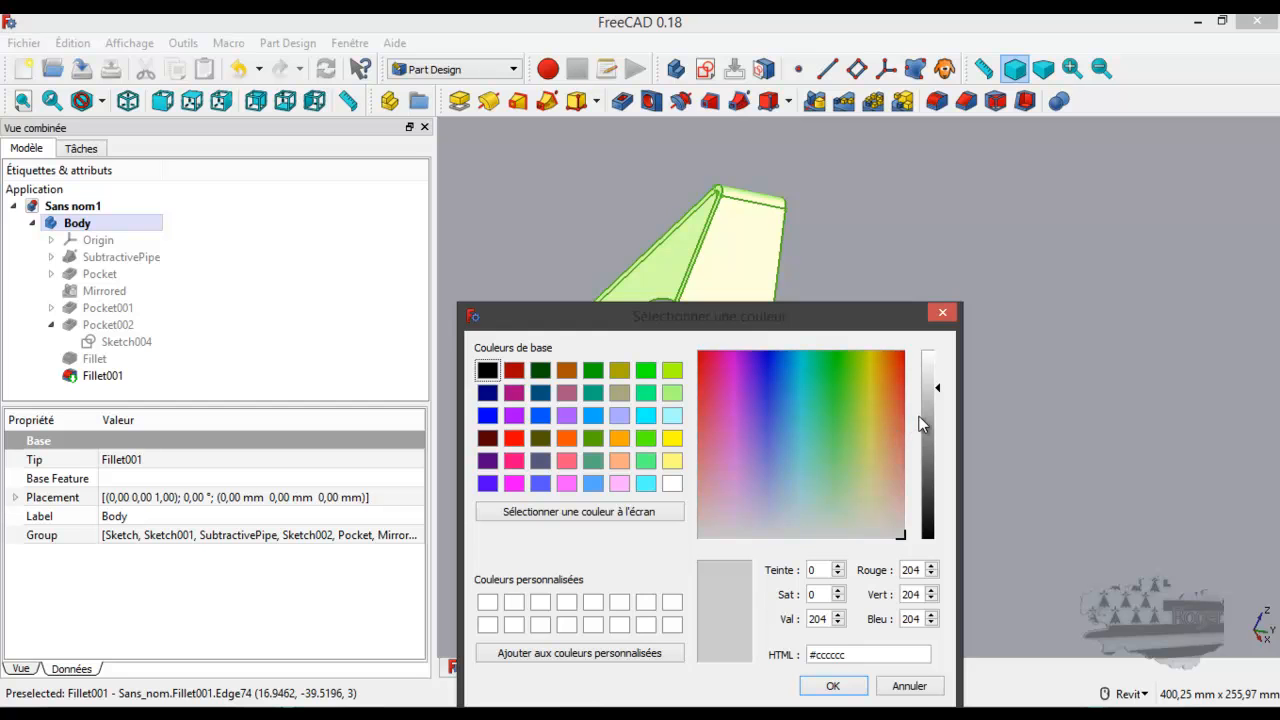
mouse_move(776, 433)
mouse_down()
mouse_move(768, 463)
mouse_move(796, 421)
mouse_up()
click(830, 686)
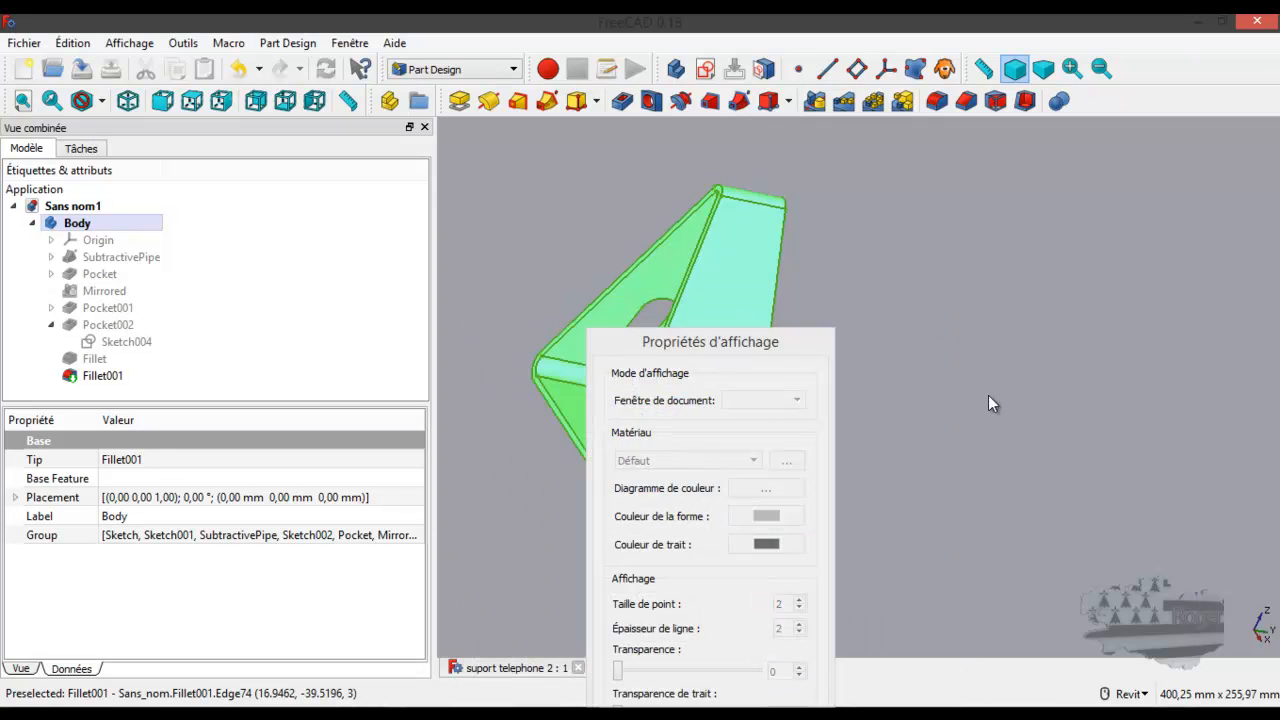
drag(768, 344, 990, 201)
click(1005, 610)
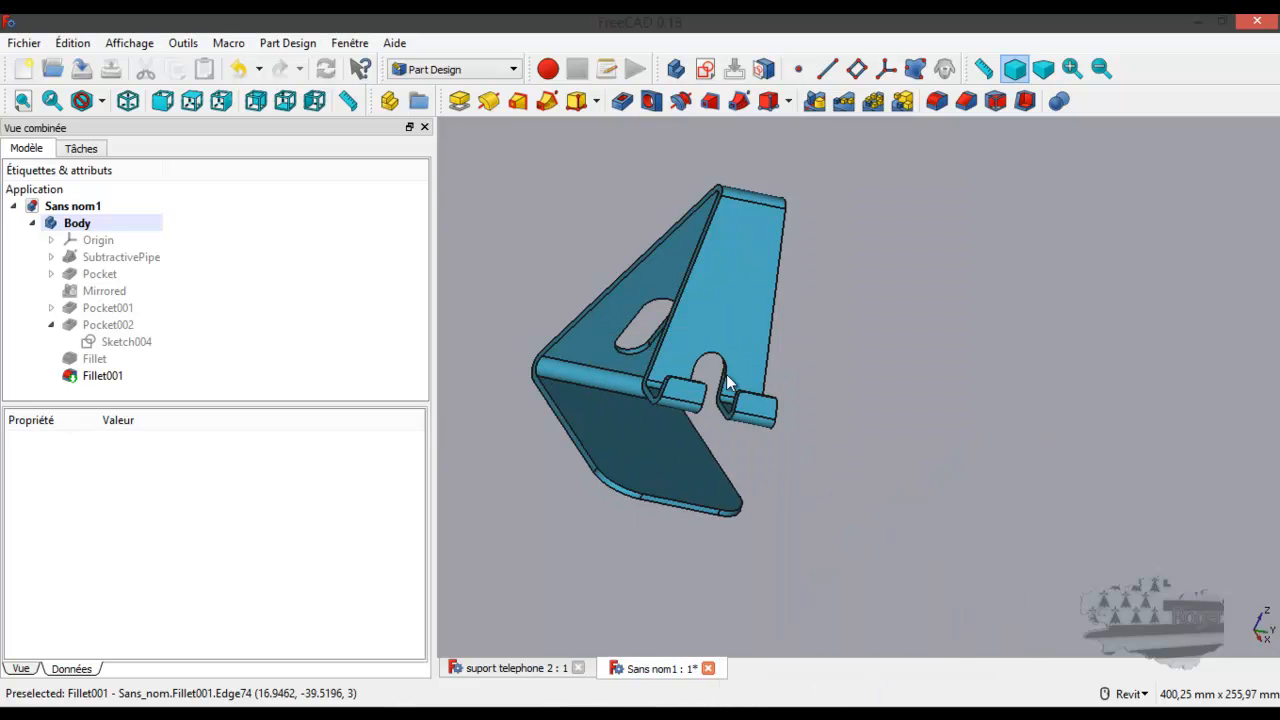
Display the model in Ombré mode without edge lines and inspect the stand from several sides.
click(99, 101)
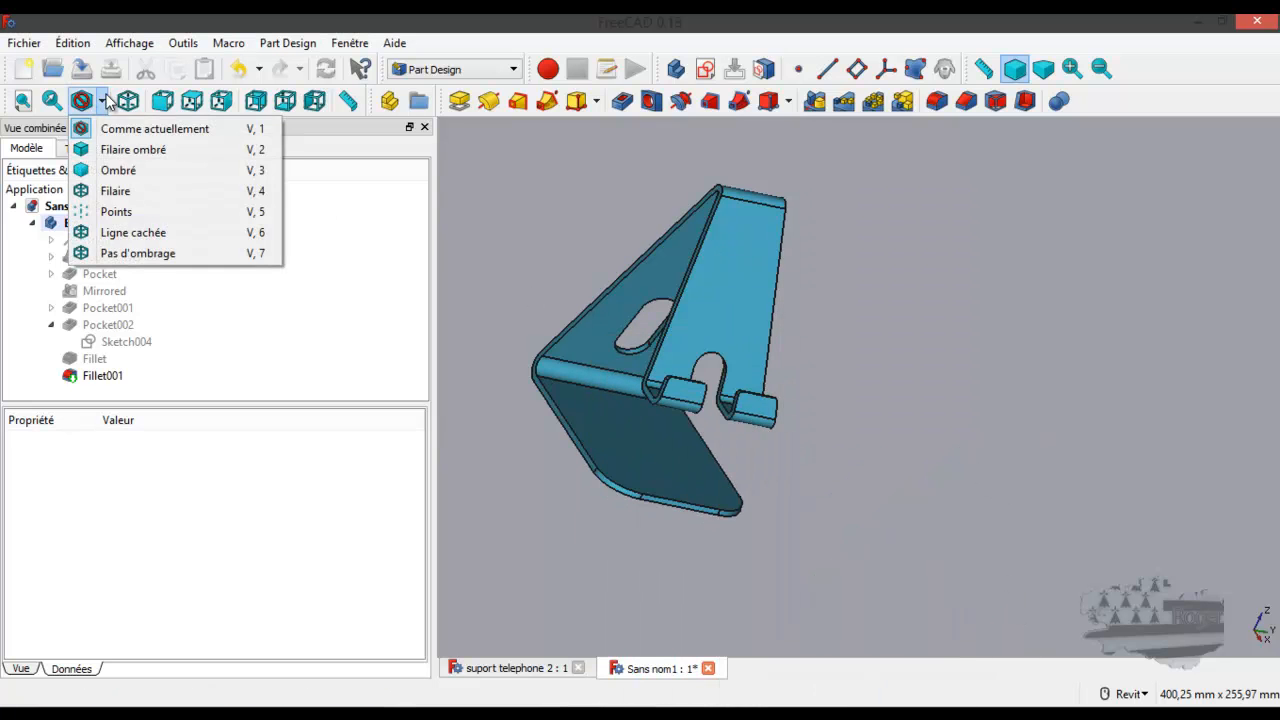
click(103, 168)
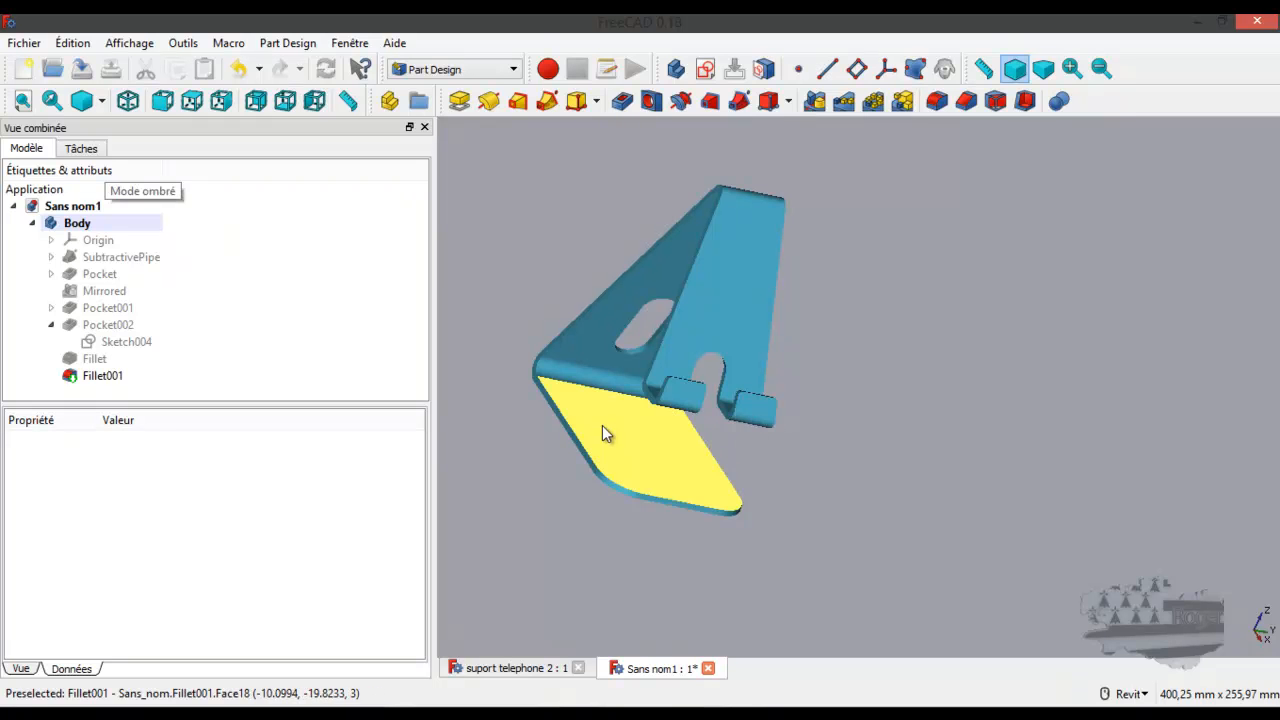
scroll(517, 354, up, 2)
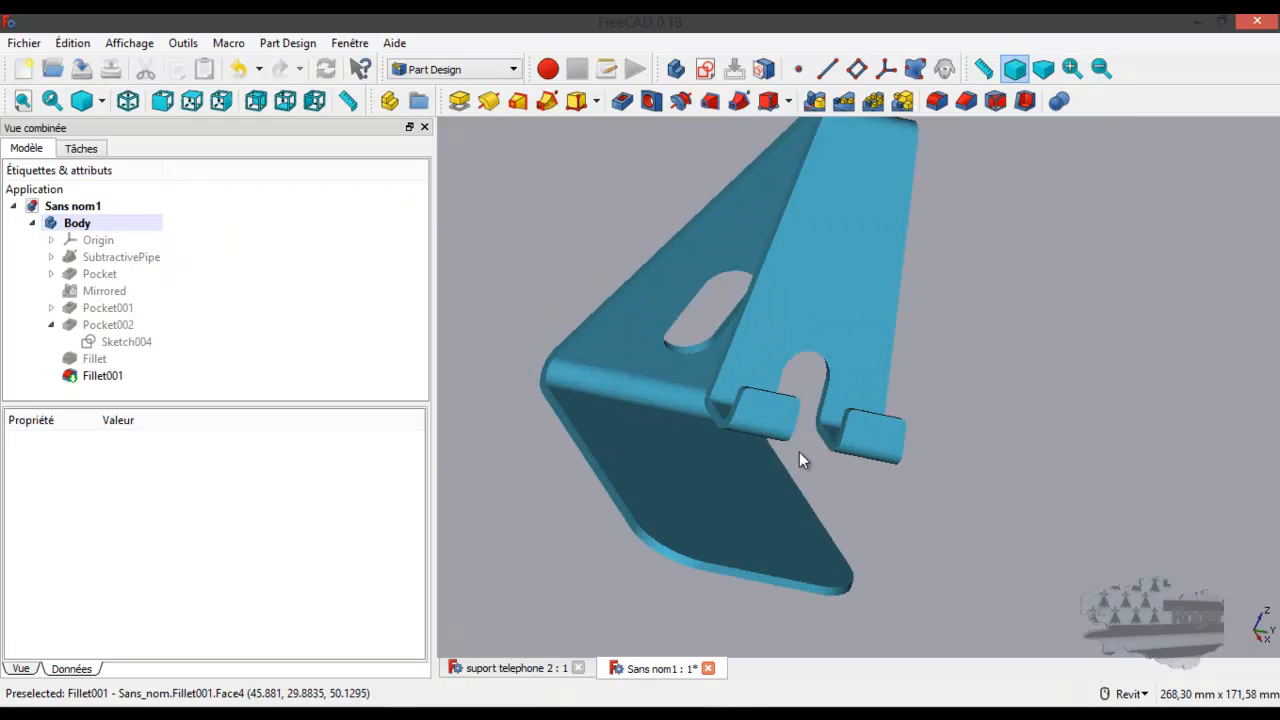
shift+middle_drag(914, 476, 677, 380)
shift+middle_drag(691, 298, 813, 450)
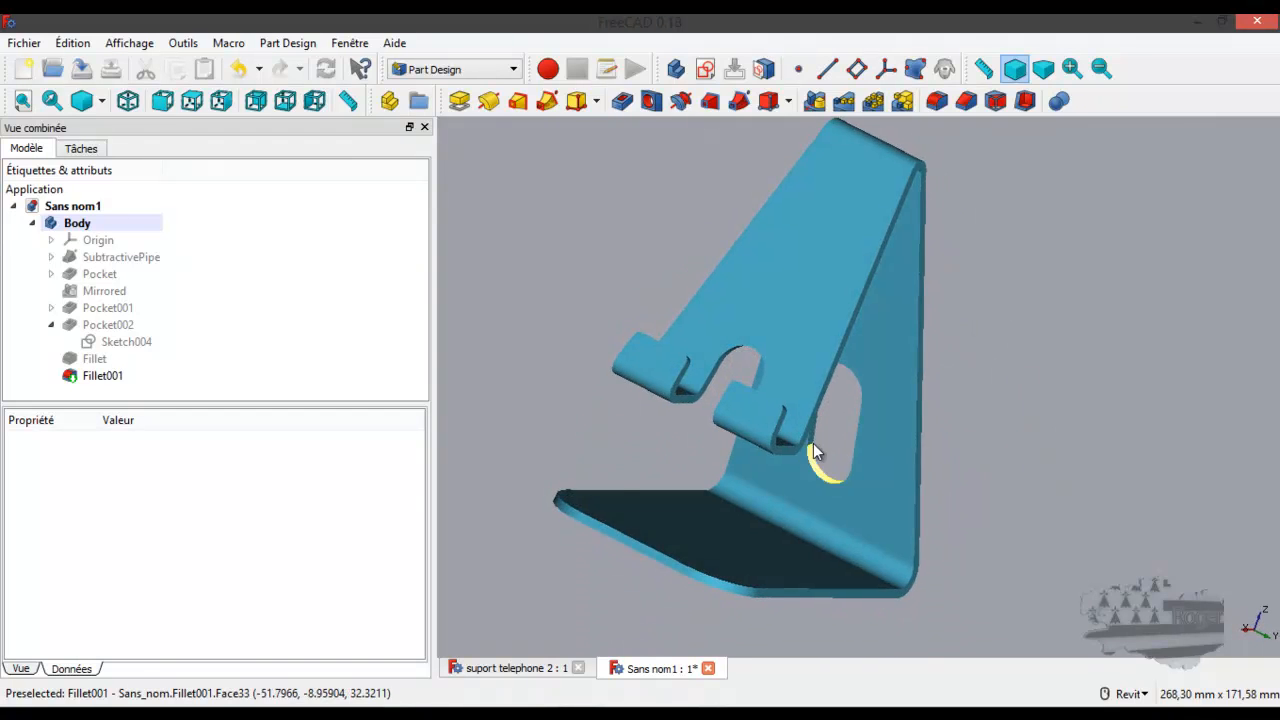
scroll(813, 450, down, 2)
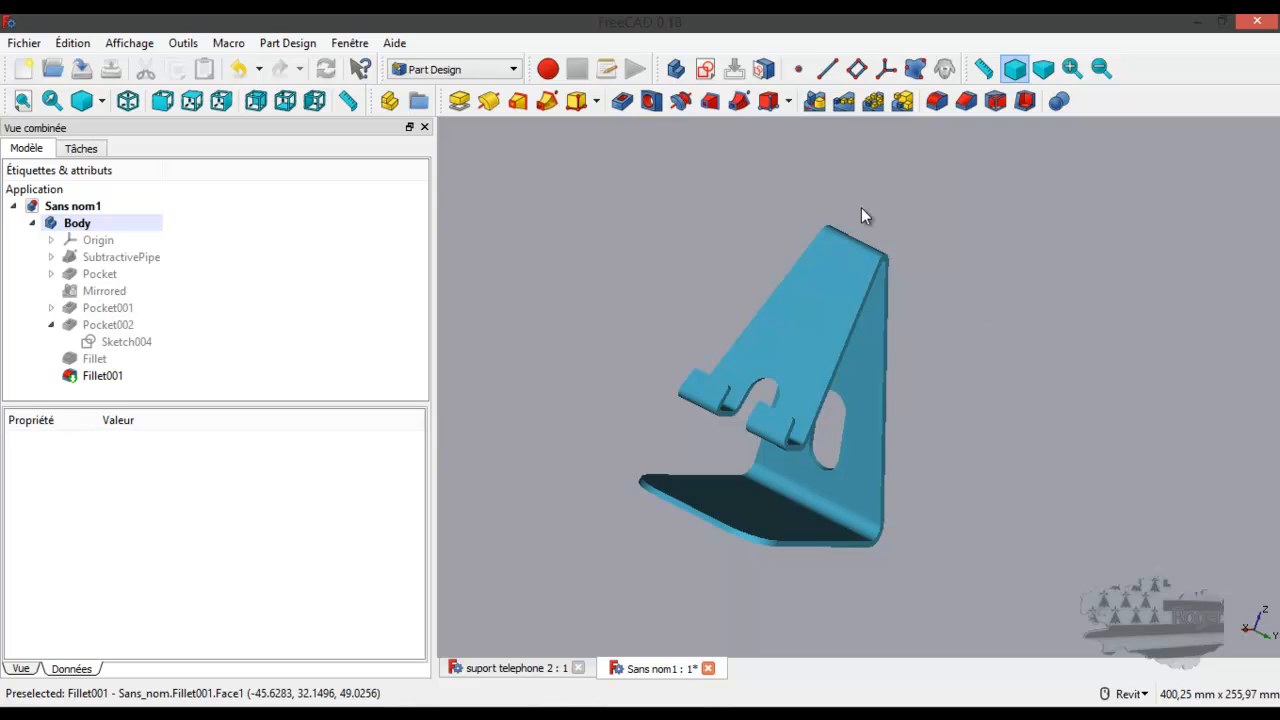
Switch to the Fasteners workbench and reveal the rest of its screw, nut and washer tools.
click(513, 70)
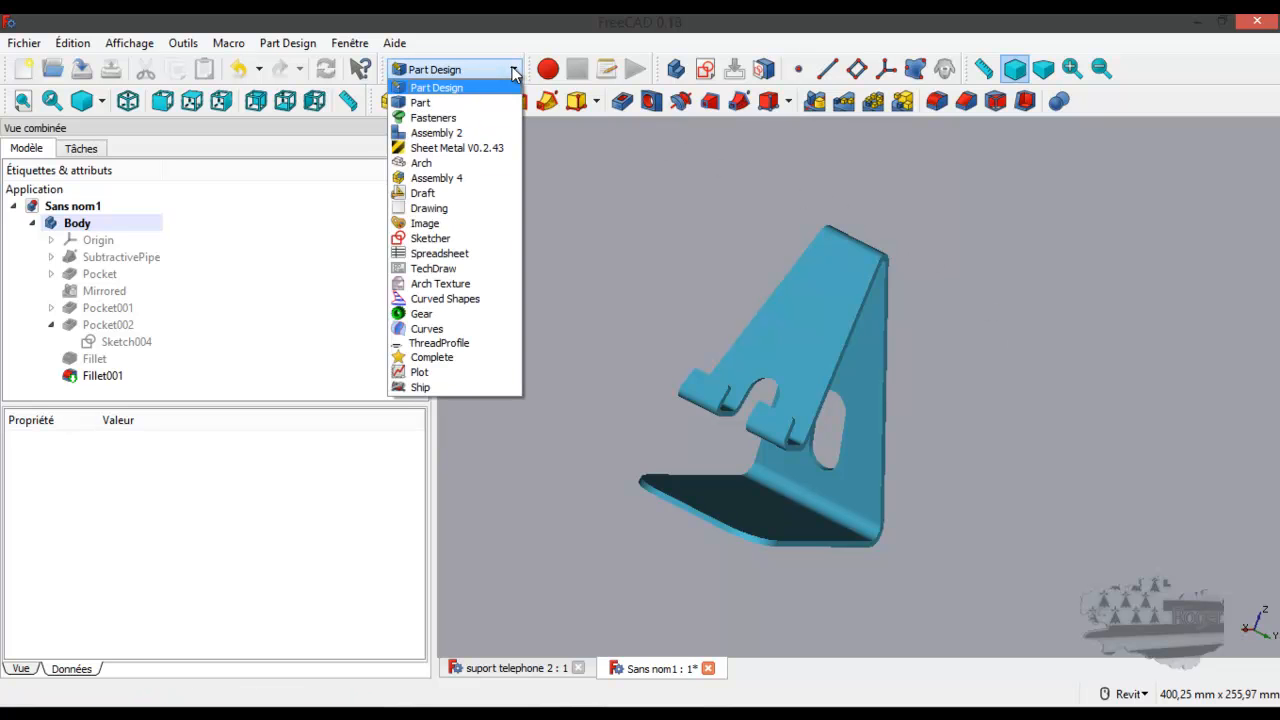
click(436, 119)
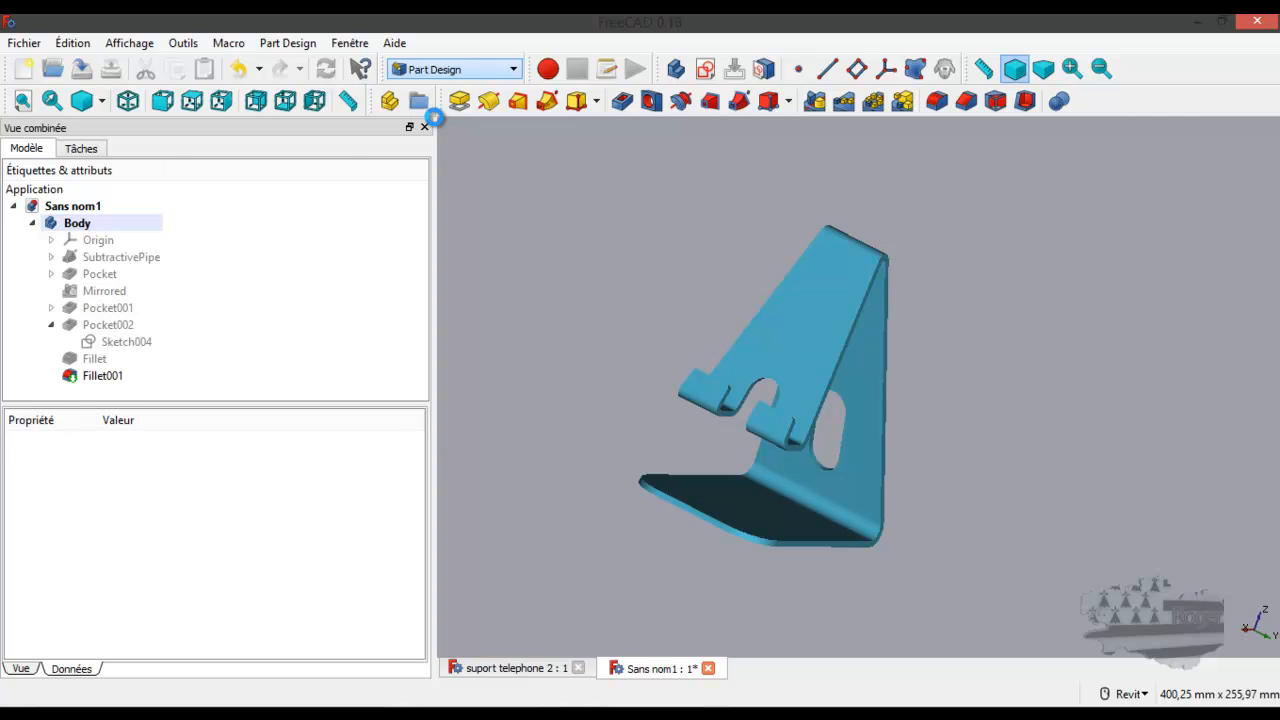
click(185, 45)
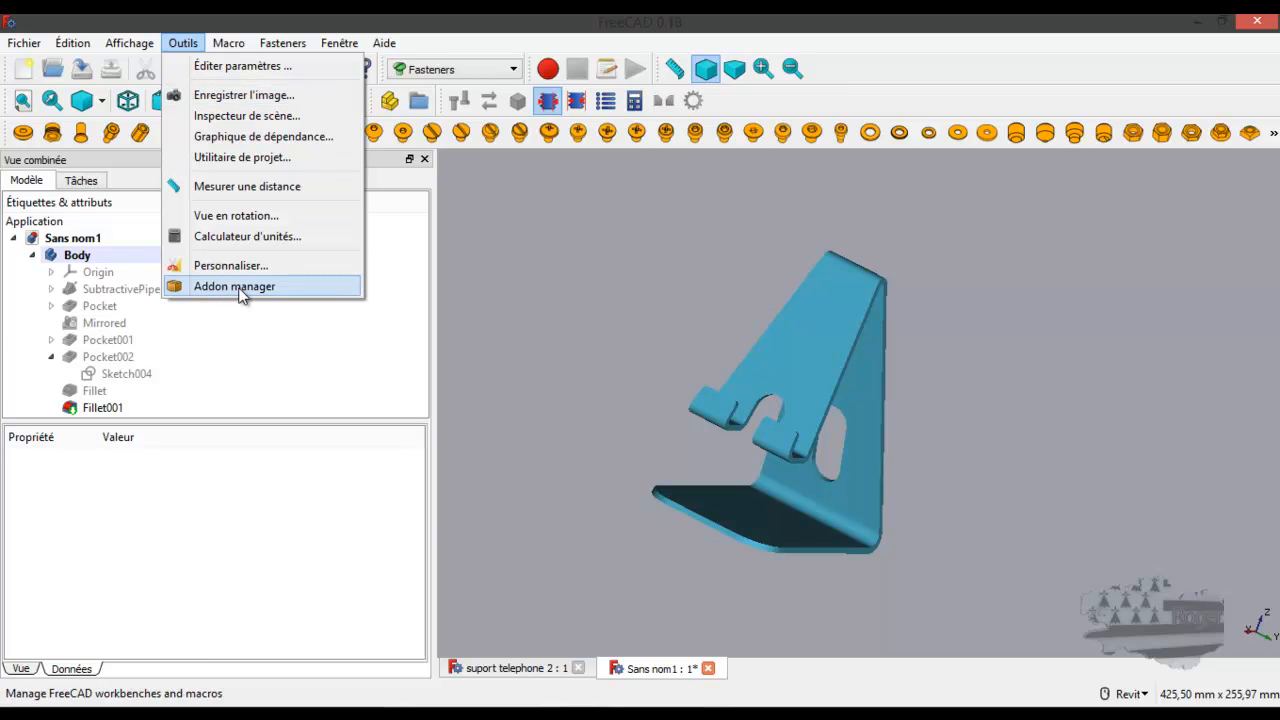
click(549, 238)
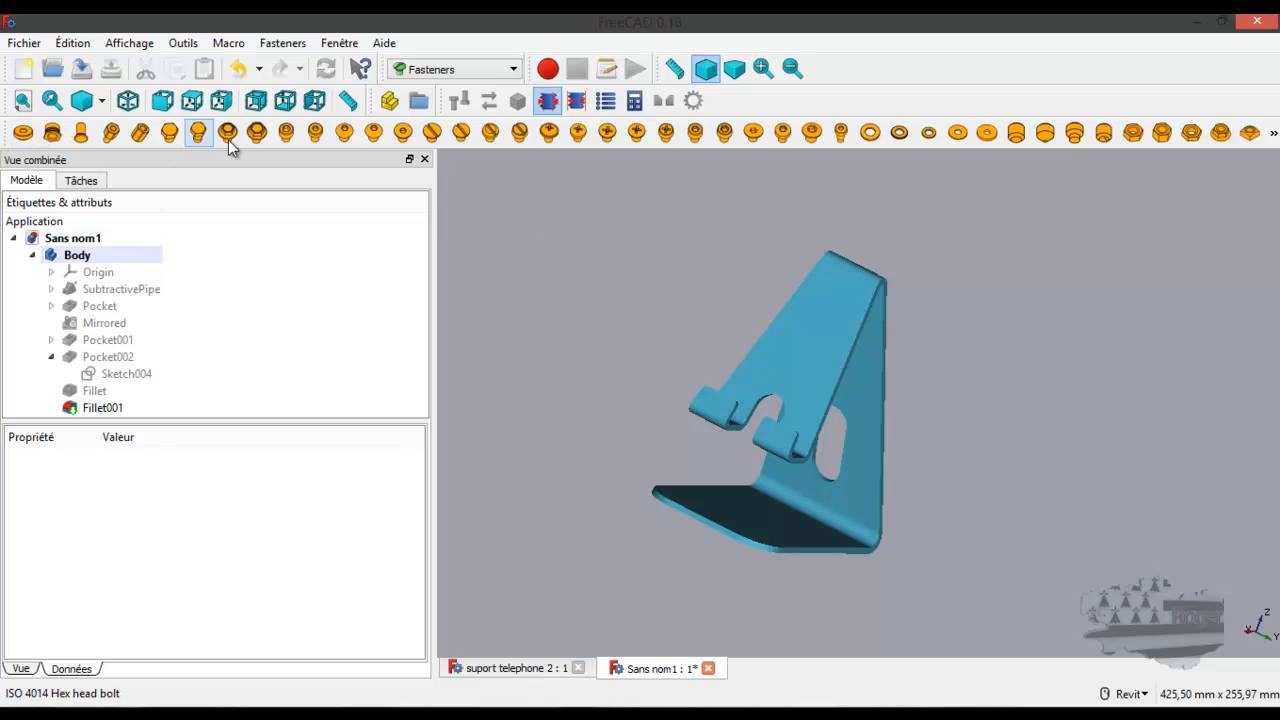
click(1273, 136)
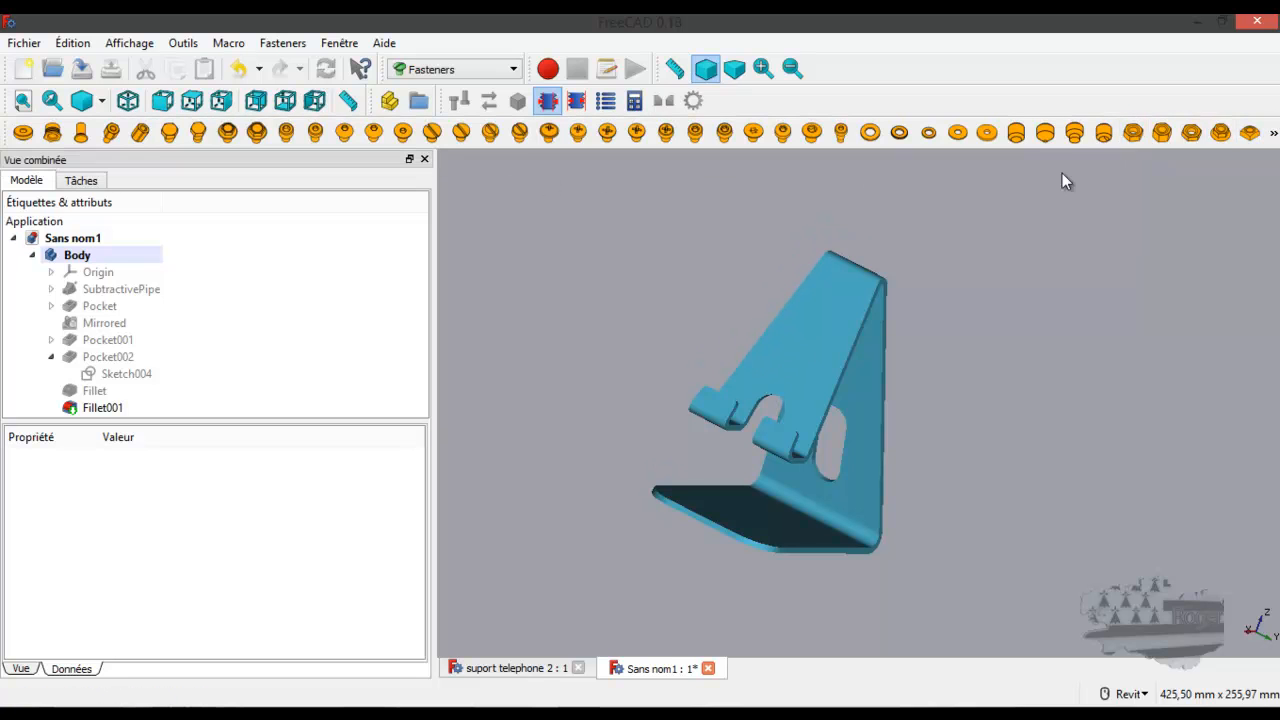
click(1275, 137)
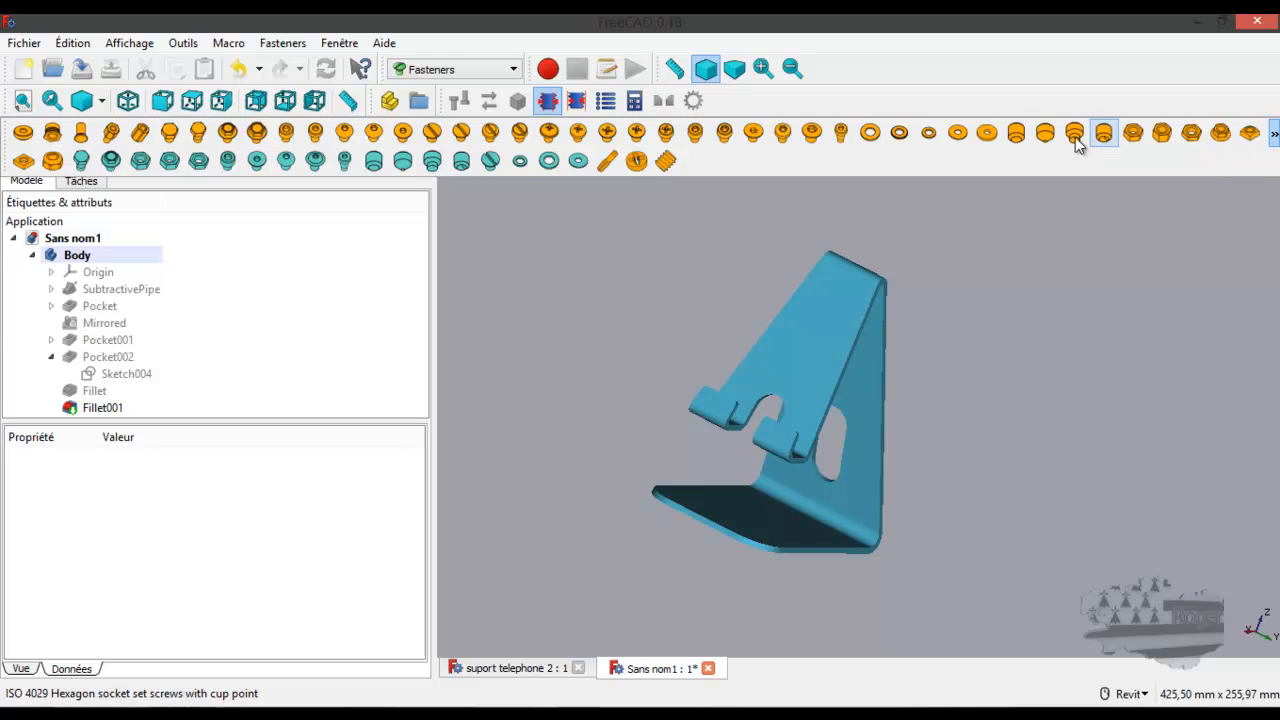